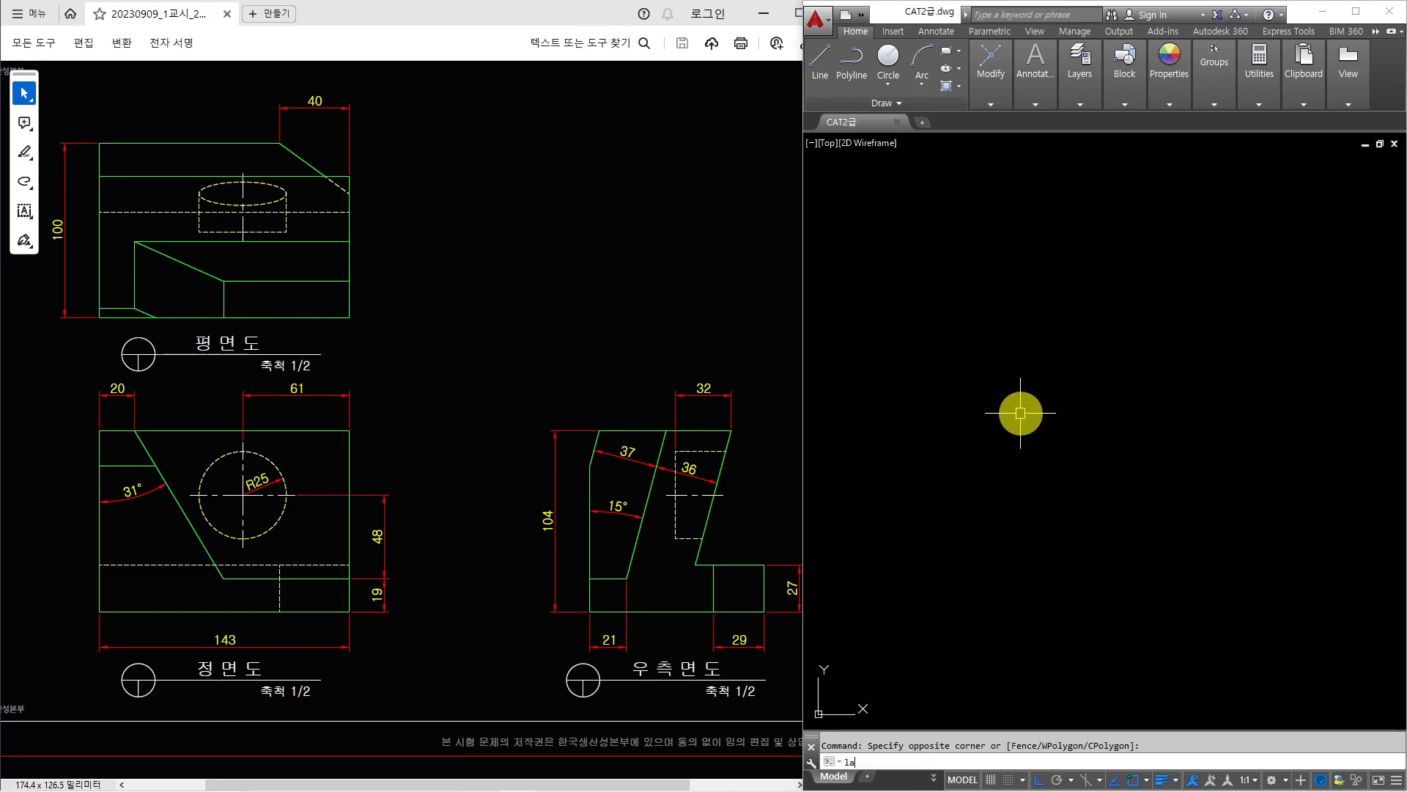
- Review the drawing's layer list with its colours, linetypes and lineweights
{"action": "key", "text": "Return"}
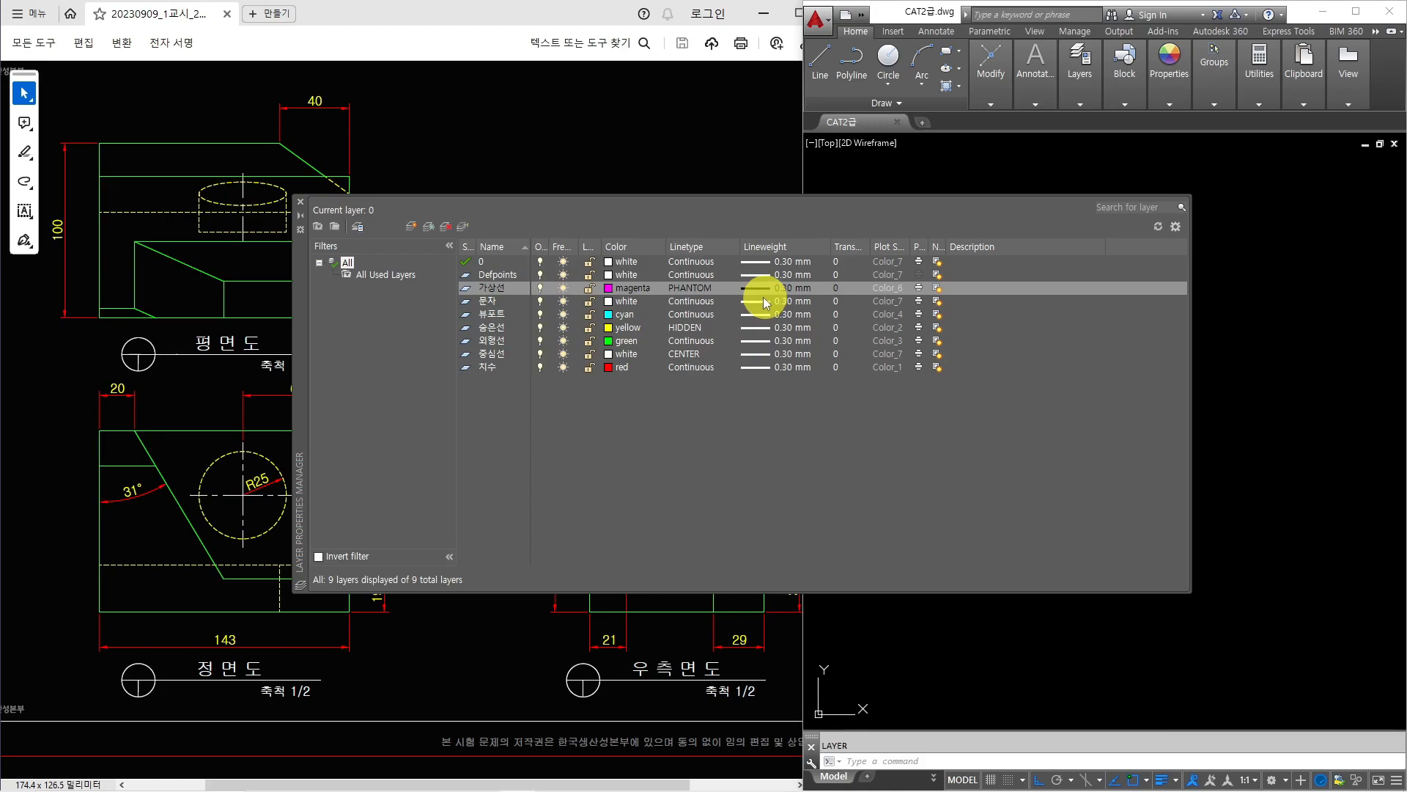
{"action": "left_click", "coordinate": [300, 201]}
{"action": "left_click", "coordinate": [1034, 382]}
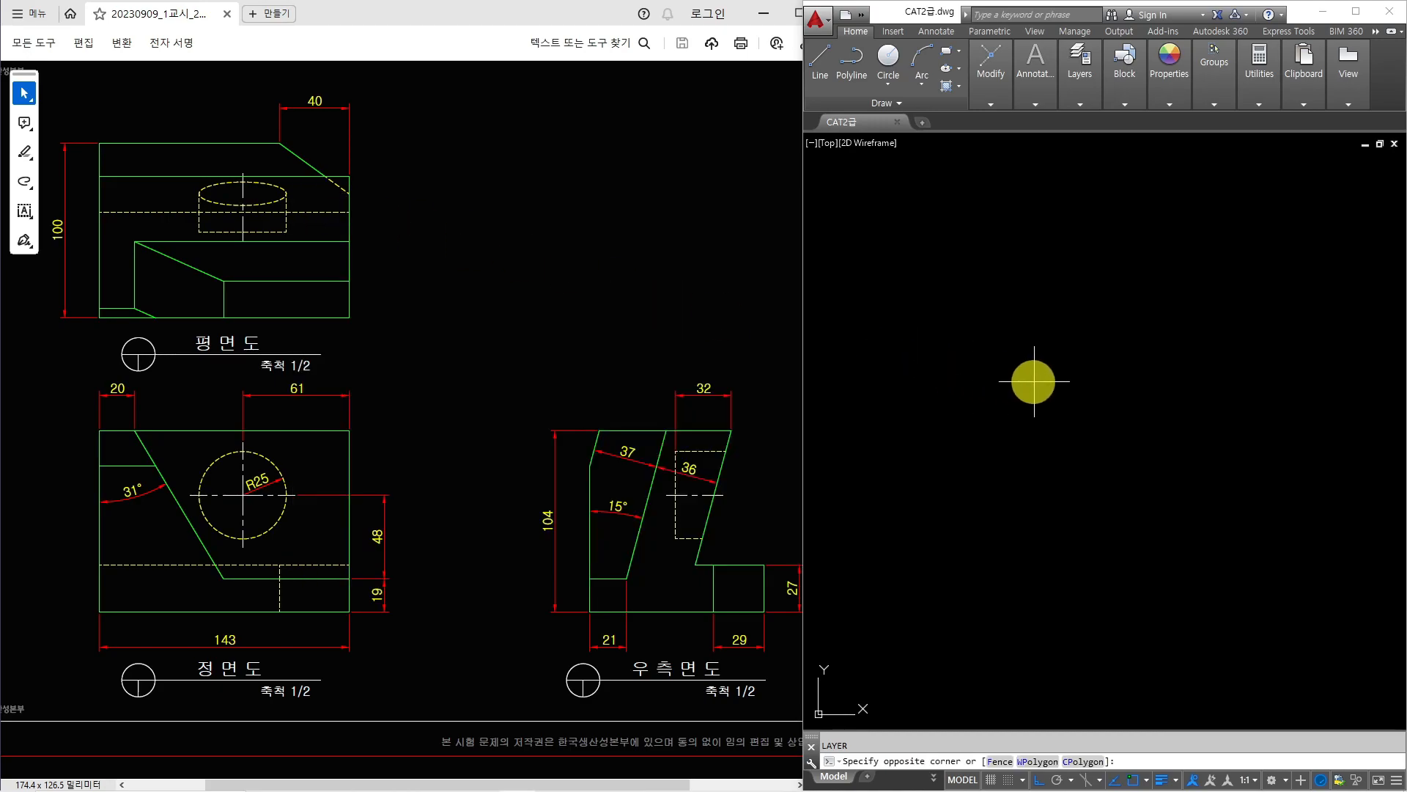
{"action": "left_click", "coordinate": [1013, 366]}
- Check the font and size settings of the Standard text style without changing them
{"action": "type", "text": "s"}
{"action": "key", "text": "Escape"}
{"action": "type", "text": "st"}
{"action": "key", "text": "Return"}
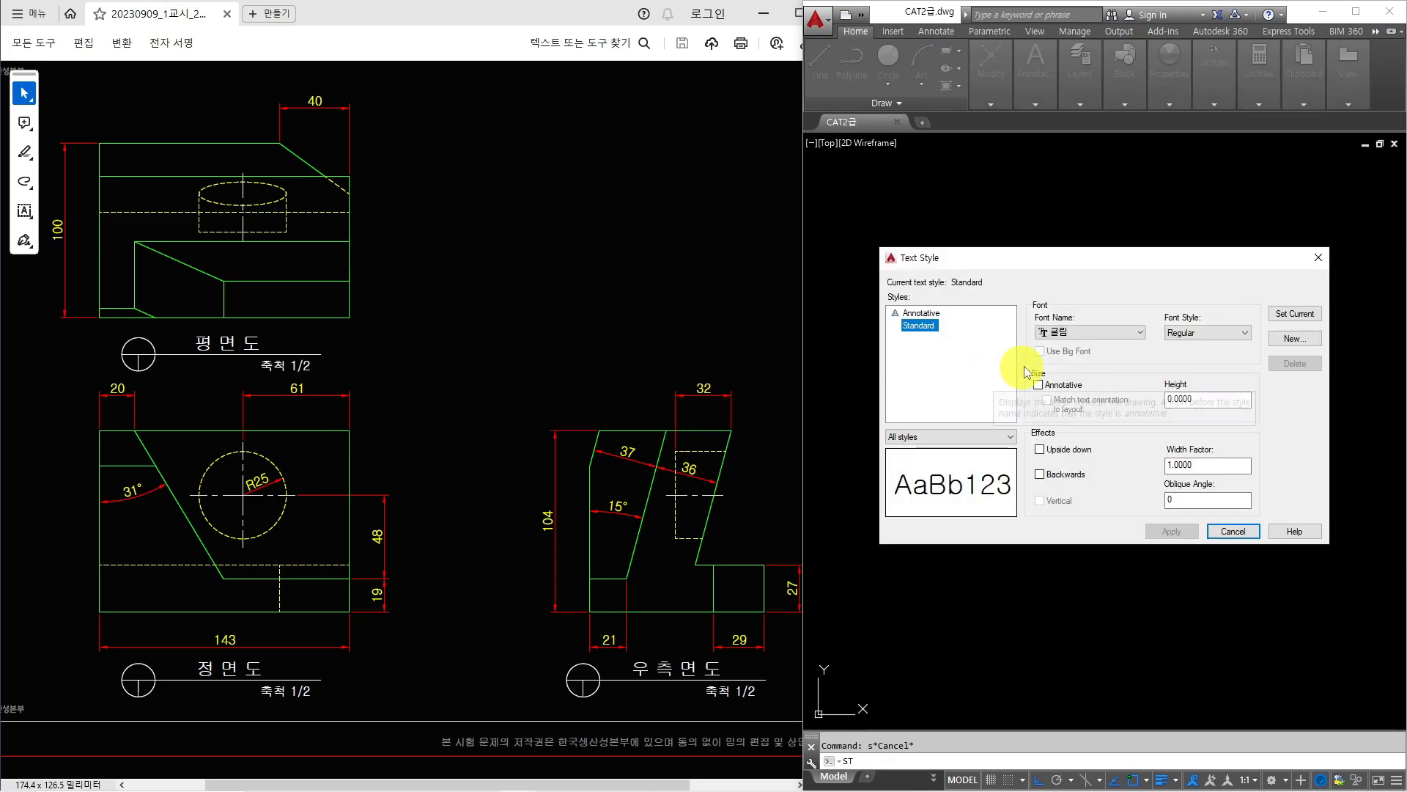
{"action": "left_click", "coordinate": [1232, 531]}
{"action": "left_click", "coordinate": [1128, 467]}
{"action": "left_click", "coordinate": [1105, 446]}
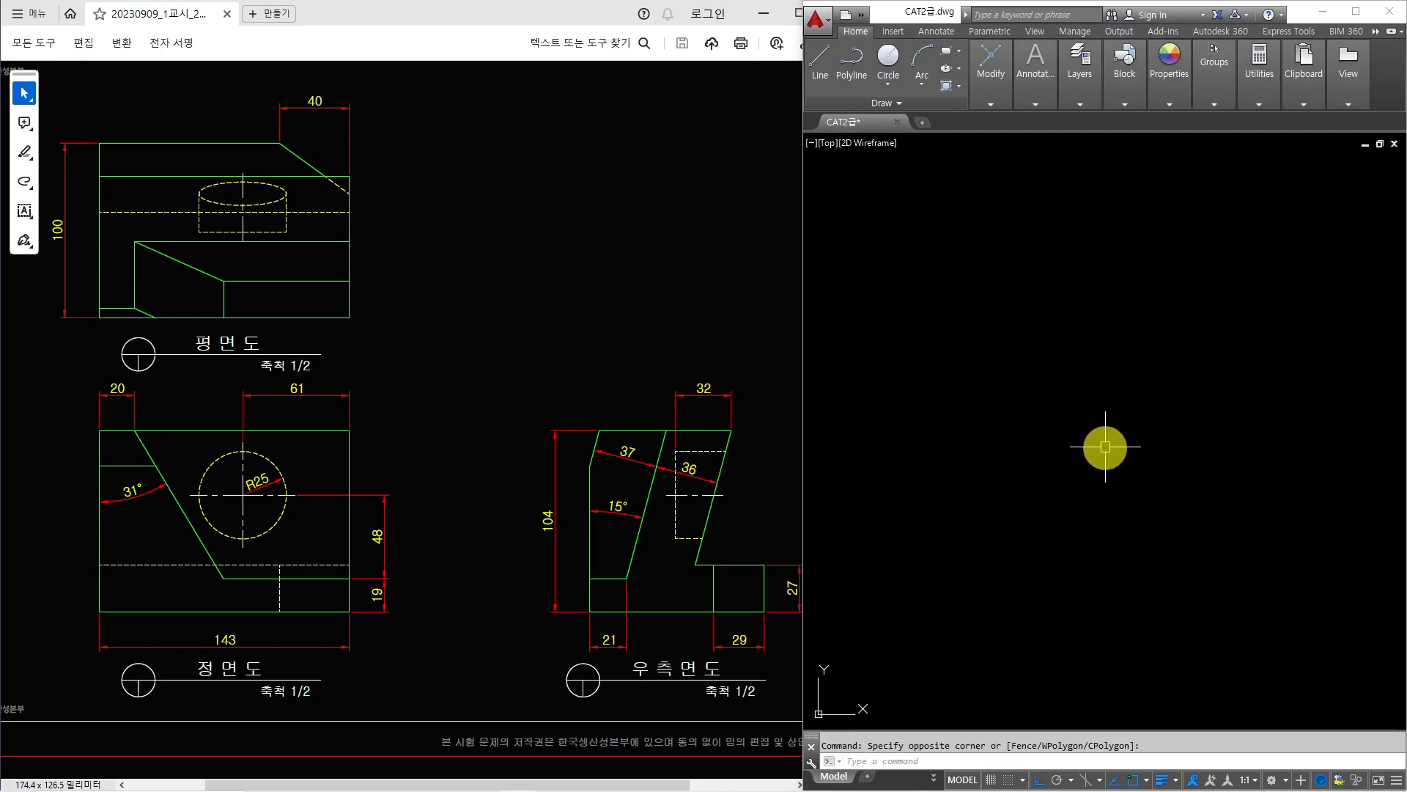
- Modify the ISO-25 dimension style so that text moves outside the extension lines first when space is short
{"action": "type", "text": "d"}
{"action": "key", "text": "Return"}
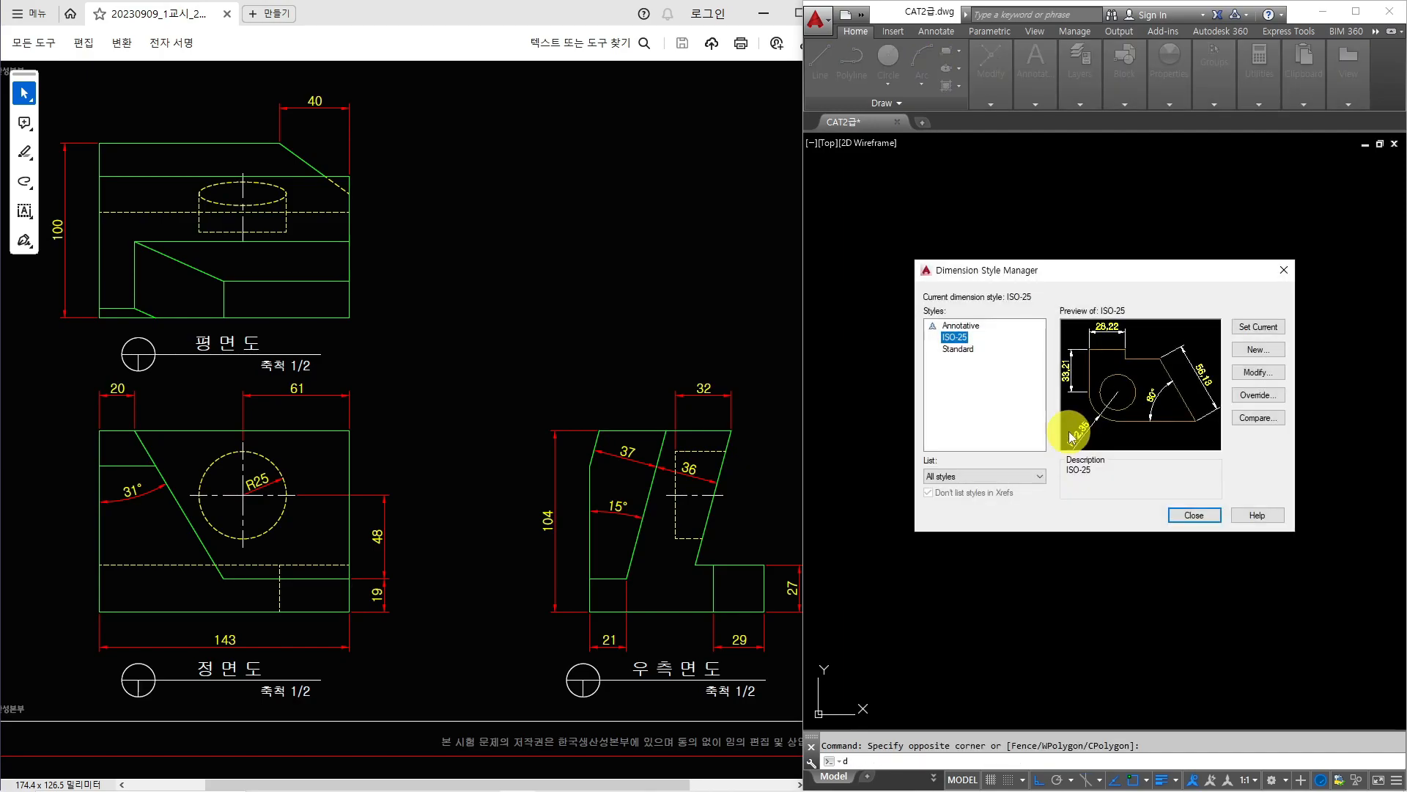
{"action": "left_click", "coordinate": [1239, 377]}
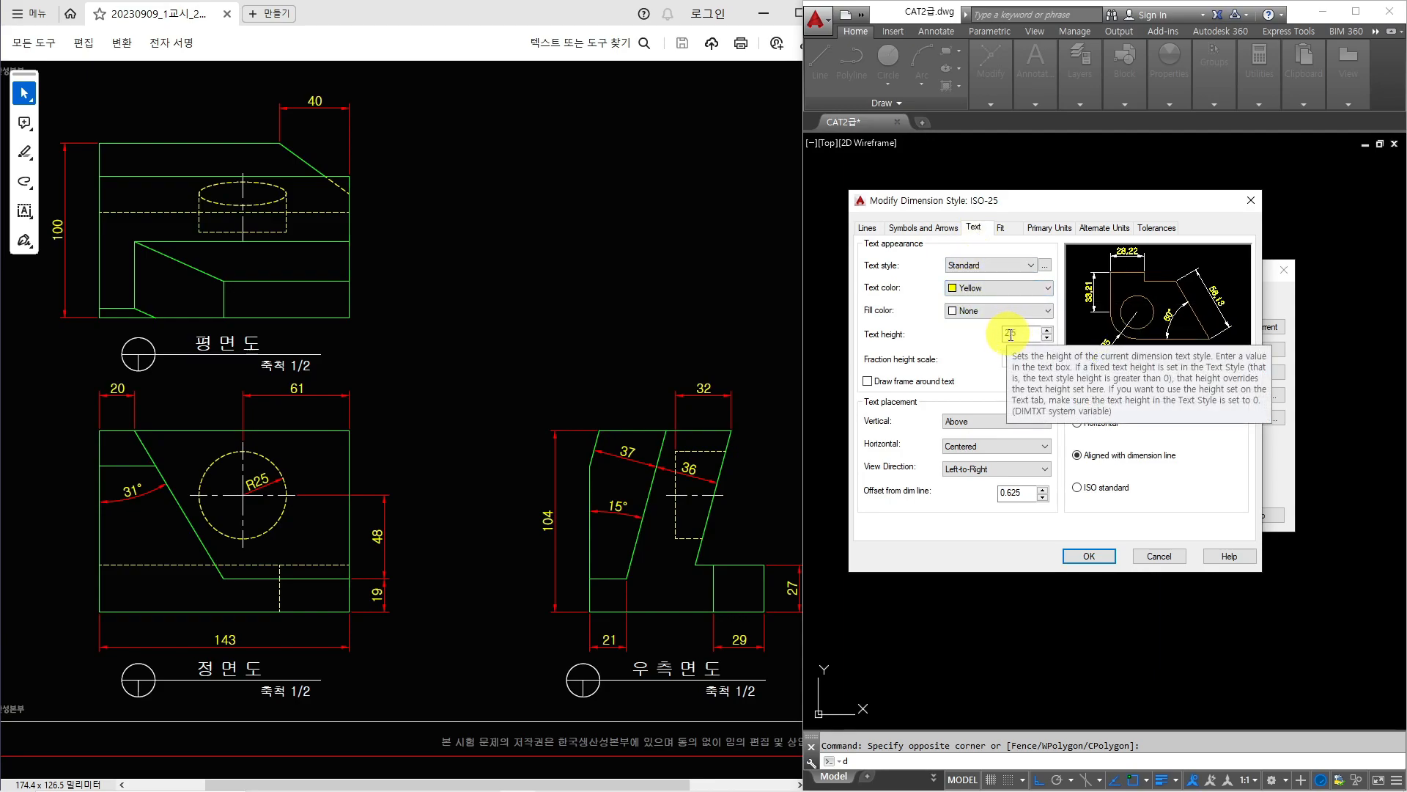
{"action": "left_click", "coordinate": [1003, 231]}
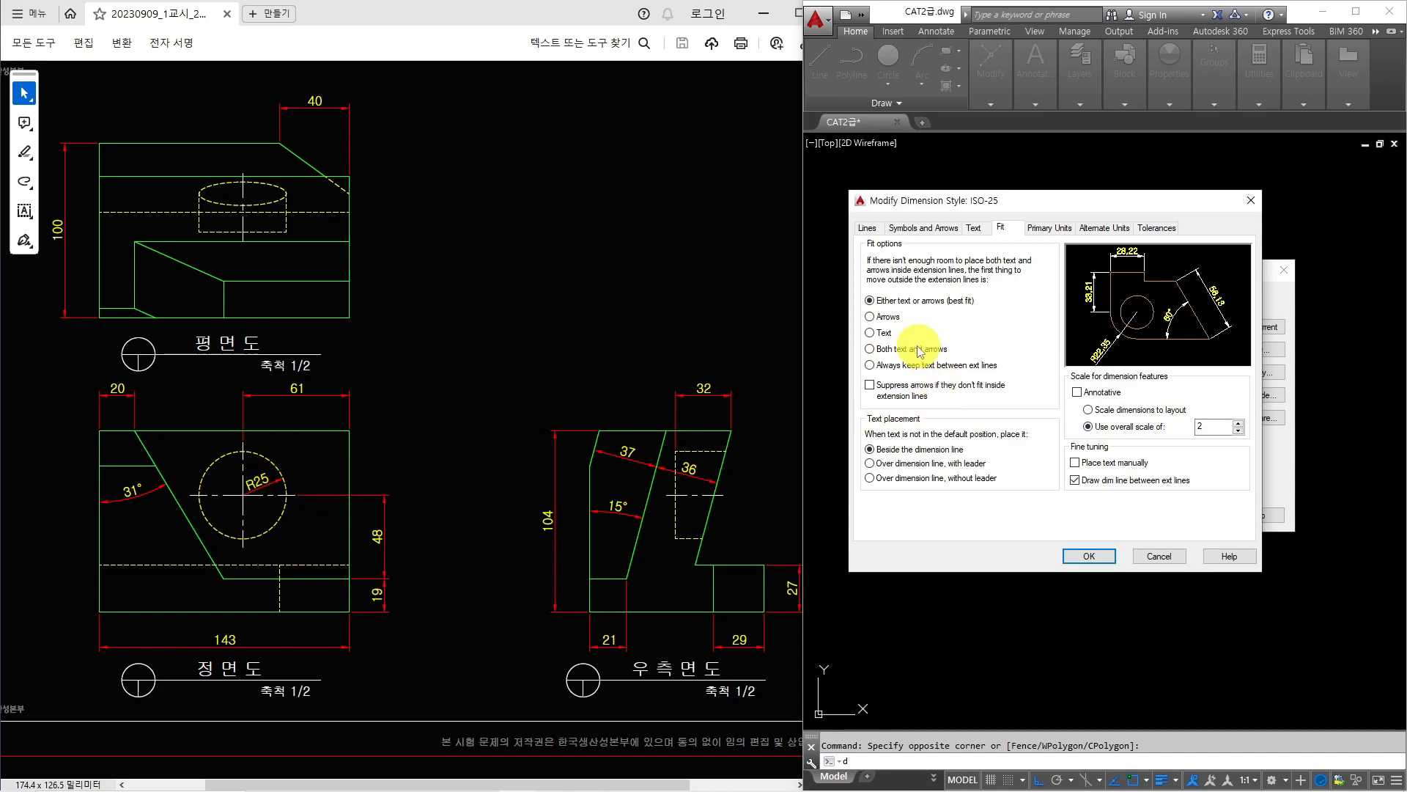
{"action": "left_click", "coordinate": [870, 333]}
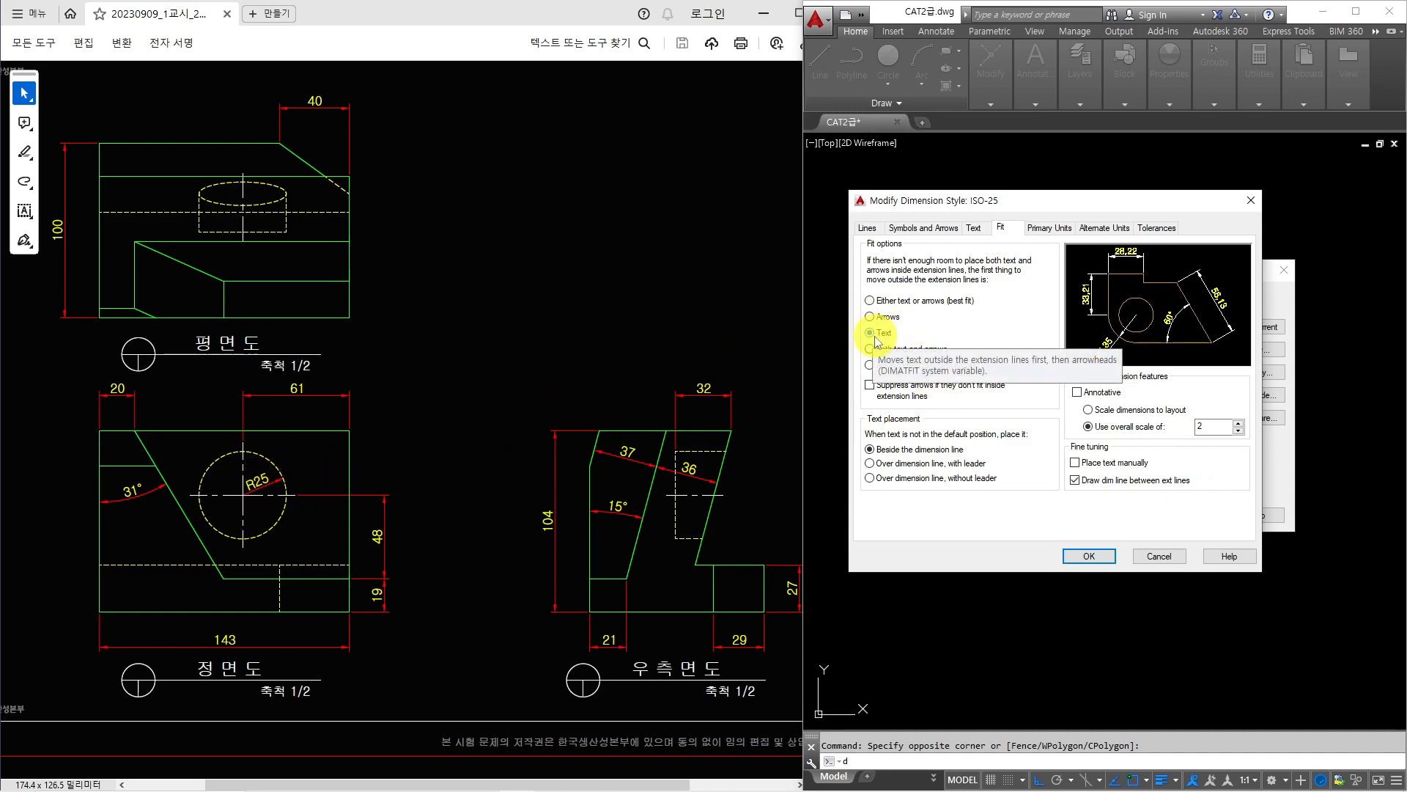
{"action": "left_click", "coordinate": [1089, 557]}
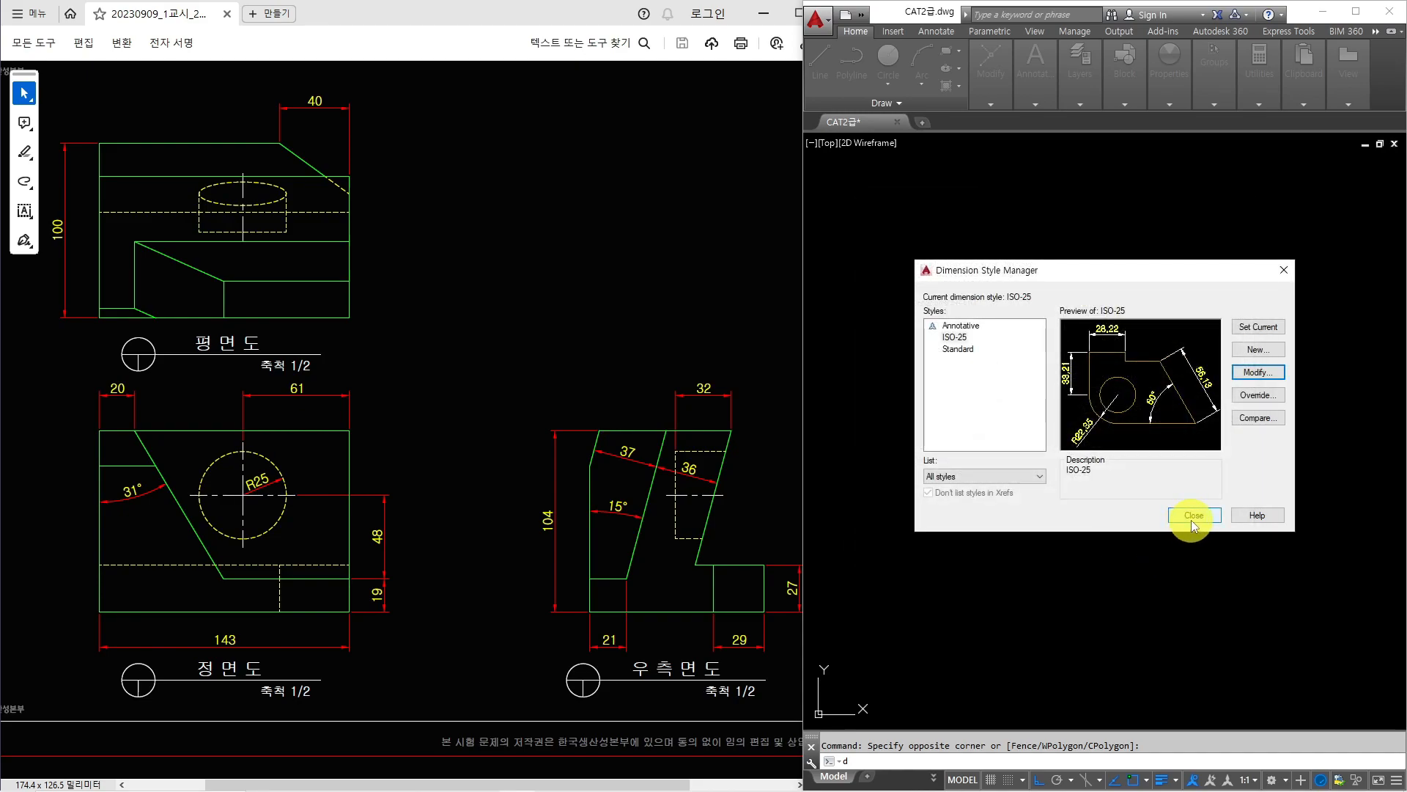
{"action": "left_click", "coordinate": [1192, 518]}
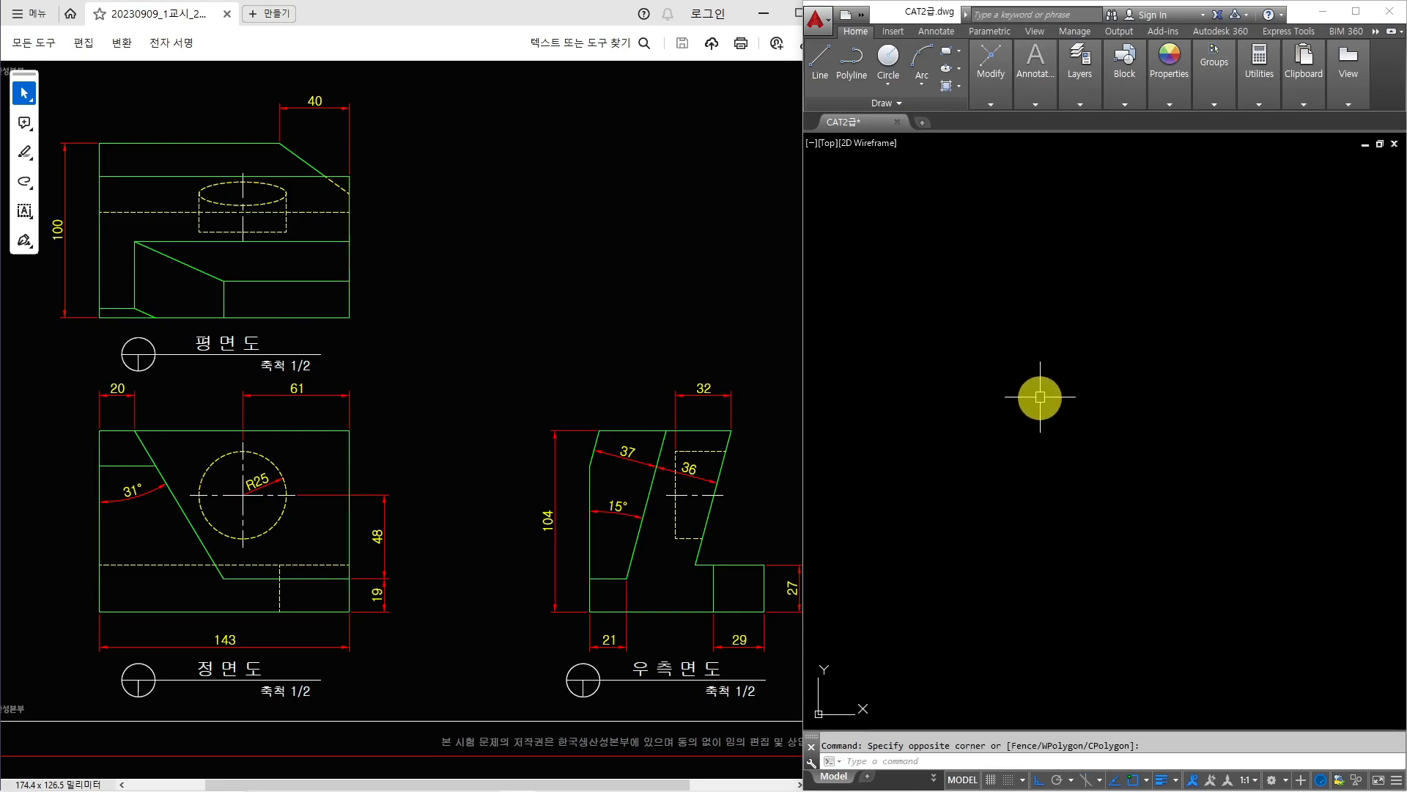
- Make the 외형선 layer current
{"action": "left_click", "coordinate": [1084, 104]}
{"action": "left_click", "coordinate": [1181, 121]}
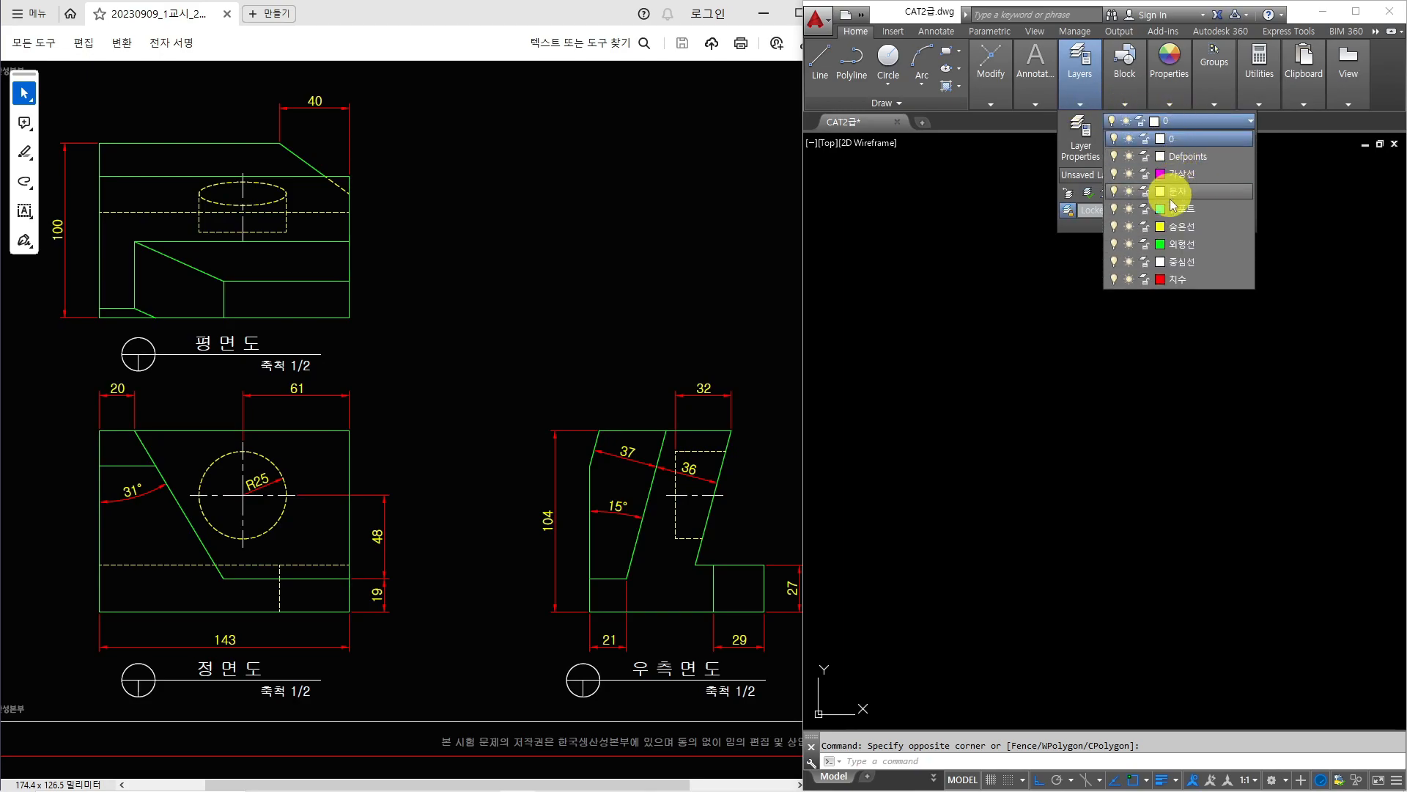
{"action": "left_click", "coordinate": [1178, 244]}
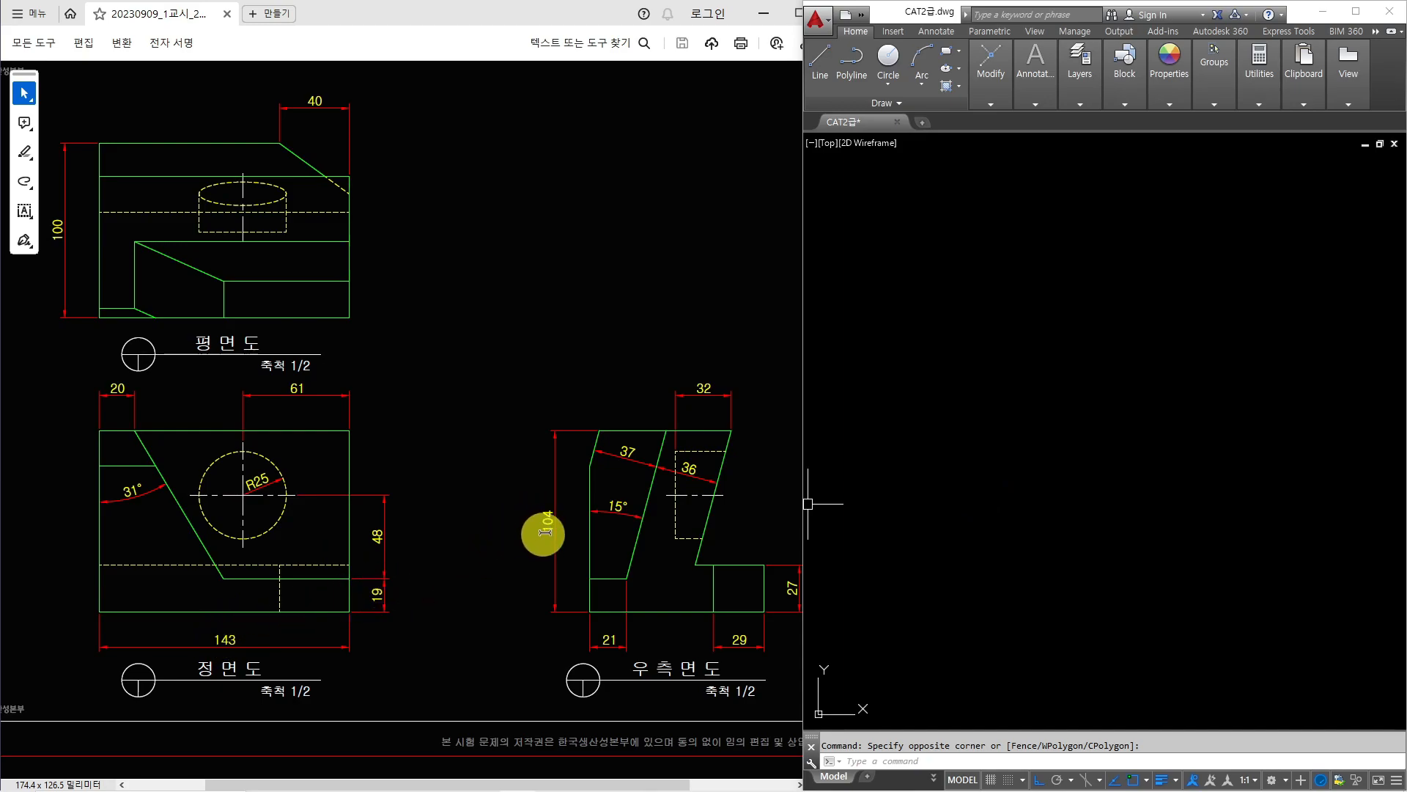
{"action": "left_click", "coordinate": [1023, 474]}
{"action": "key", "text": "Escape"}
- Draw a 143 by 104 rectangle as the front view outline
{"action": "type", "text": "rec"}
{"action": "key", "text": "Return"}
{"action": "left_click", "coordinate": [945, 533]}
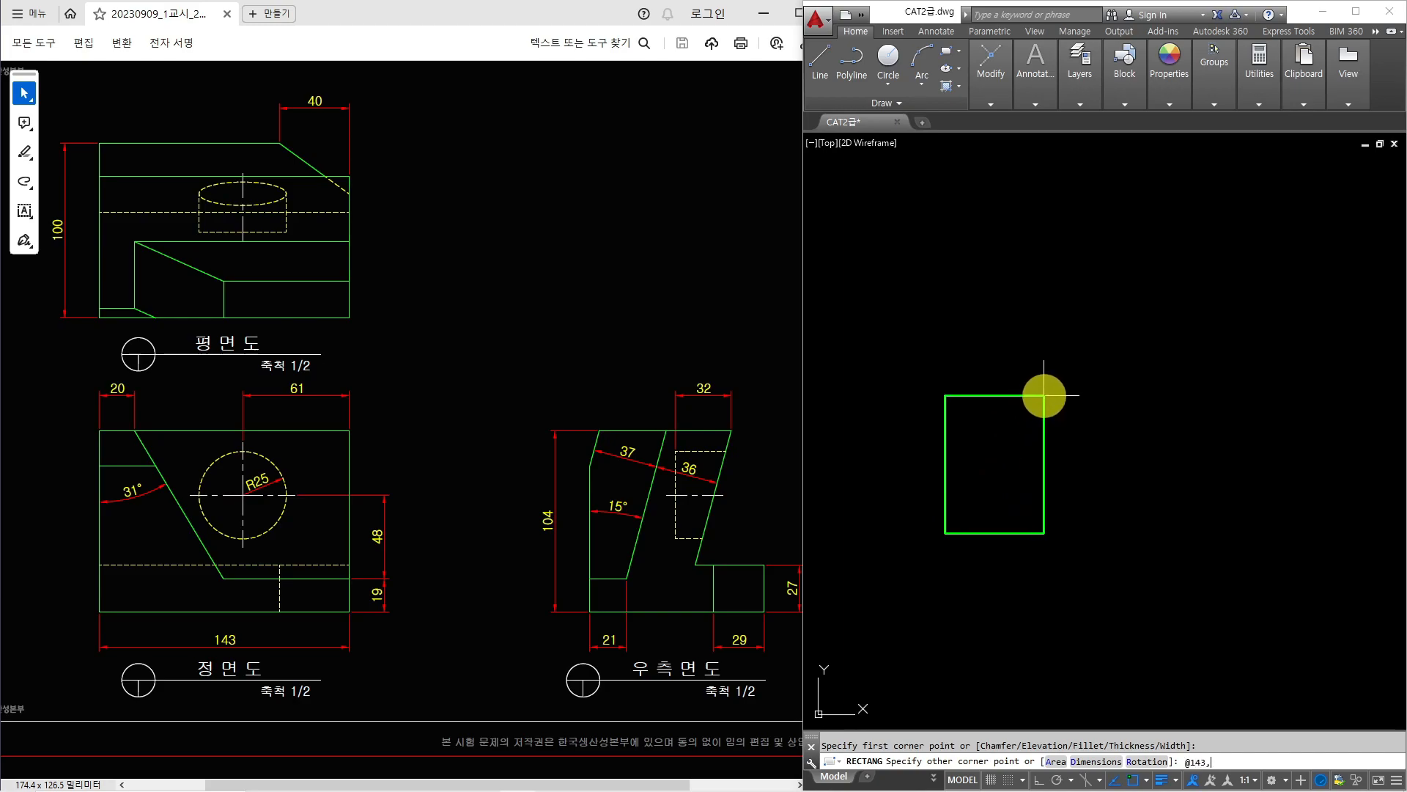
{"action": "type", "text": "@143,104"}
{"action": "key", "text": "Return"}
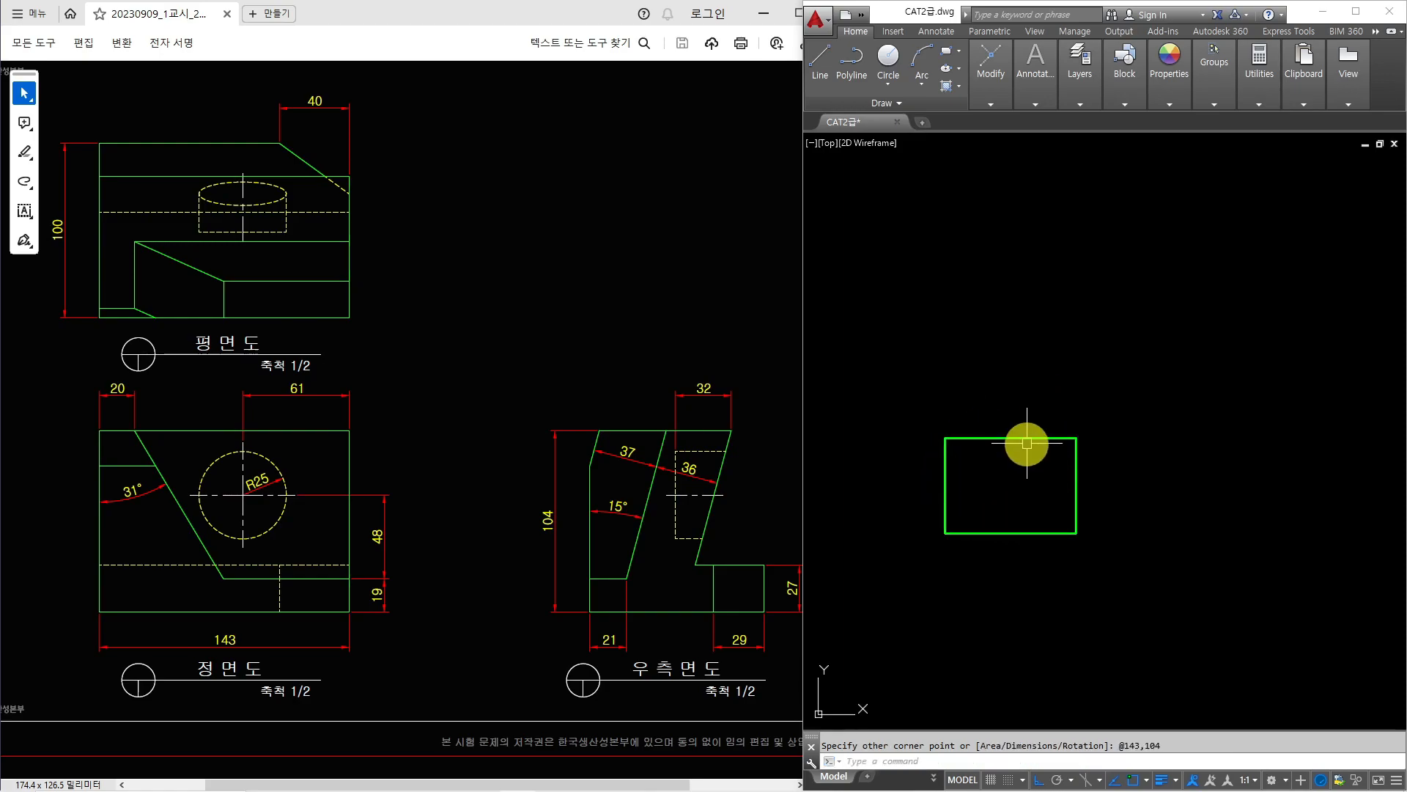
- Draw a horizontal construction line above the front view and a vertical one running down from its far end, beside the rectangle
{"action": "type", "text": "l"}
{"action": "key", "text": "Return"}
{"action": "left_click", "coordinate": [907, 302]}
{"action": "left_click", "coordinate": [1195, 303]}
{"action": "left_click", "coordinate": [1200, 580]}
{"action": "key", "text": "Return"}
- Draw a 45-degree projection line outward and up from the corner where the two construction lines meet
{"action": "key", "text": "Return"}
{"action": "left_click", "coordinate": [1195, 302]}
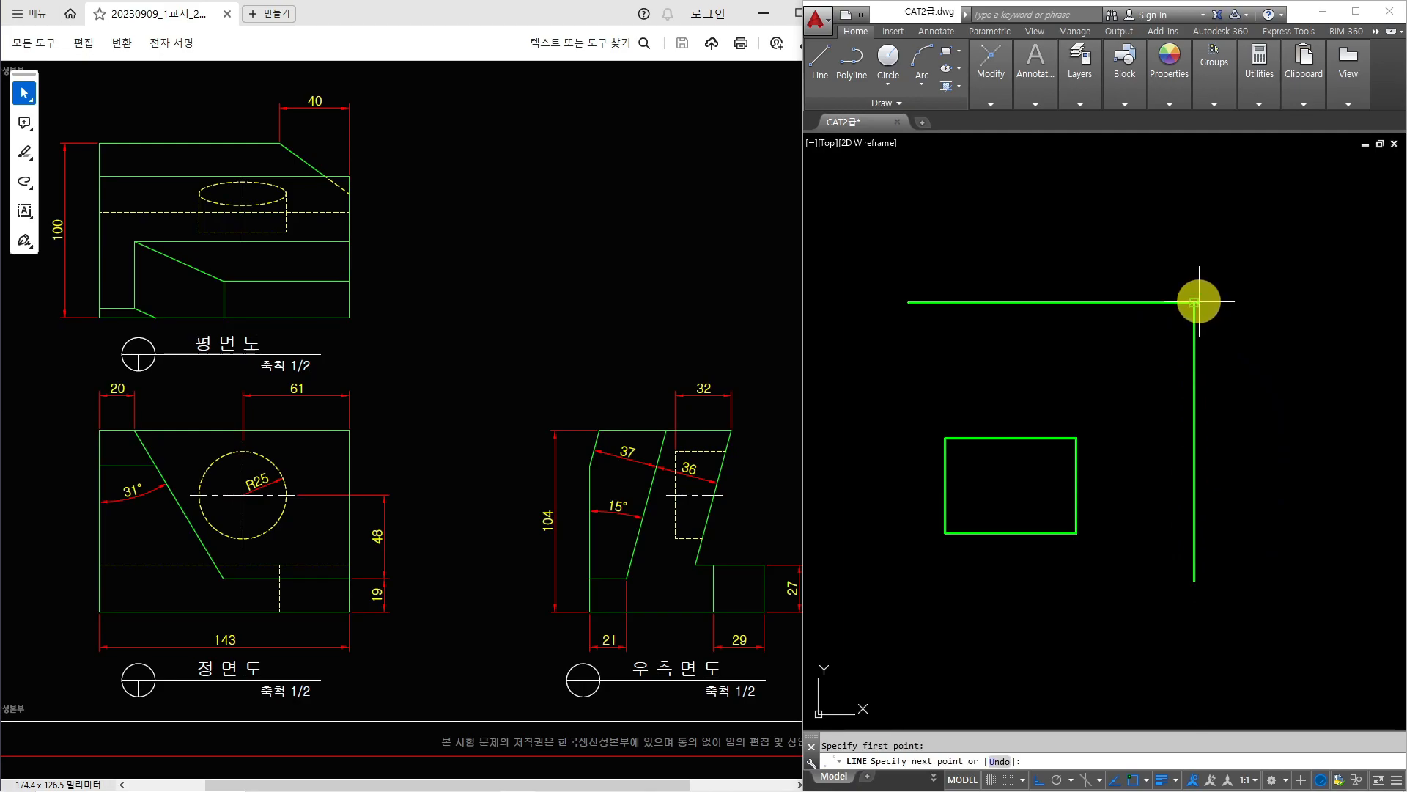
{"action": "middle_click_drag", "start_coordinate": [1211, 283], "coordinate": [1170, 308]}
{"action": "left_click", "coordinate": [1314, 166]}
{"action": "key", "text": "Escape"}
{"action": "middle_click_drag", "start_coordinate": [1113, 370], "coordinate": [1137, 381]}
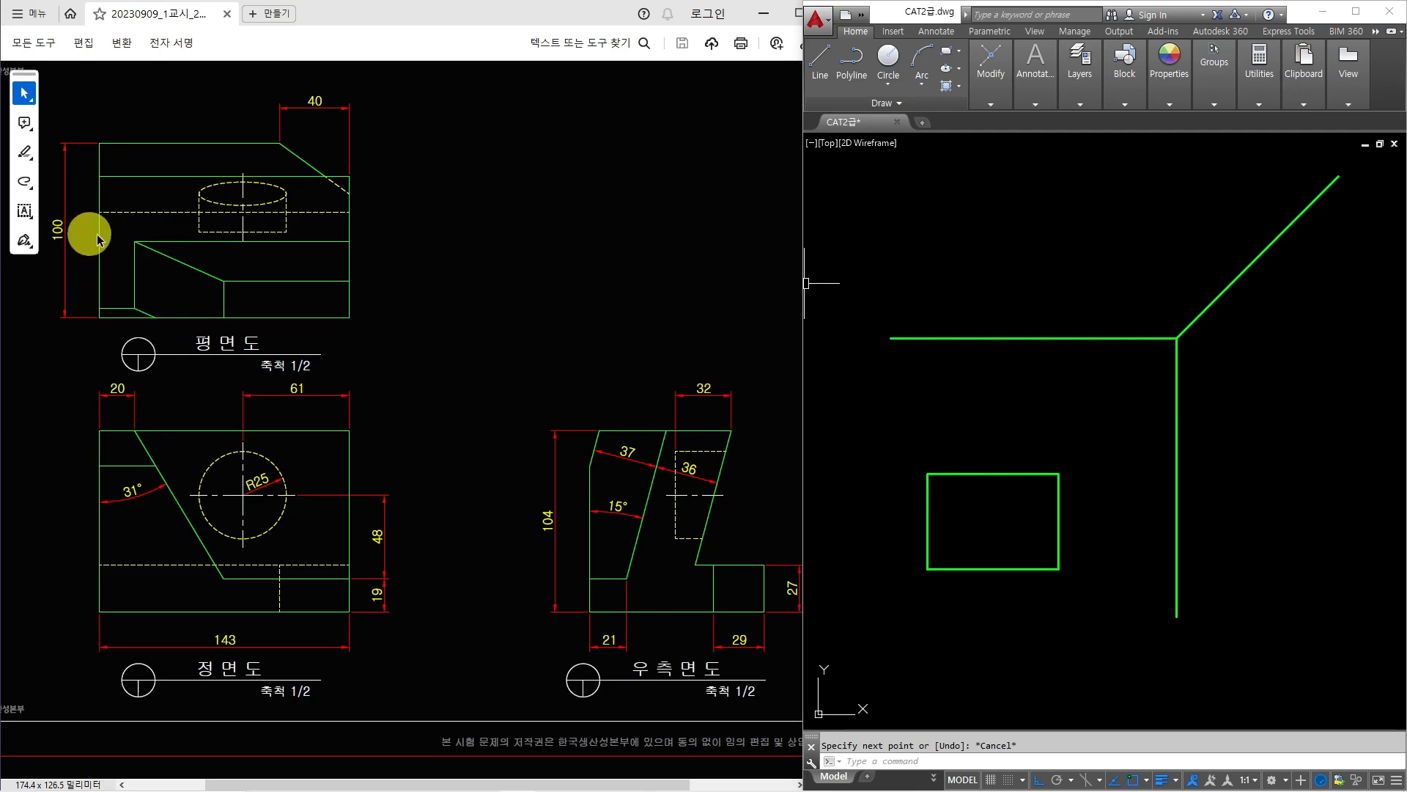
- Offset the horizontal construction line upward by 100 for the top view's depth
{"action": "type", "text": "o"}
{"action": "key", "text": "space"}
{"action": "type", "text": "100"}
{"action": "key", "text": "Return"}
{"action": "left_click", "coordinate": [990, 337]}
{"action": "left_click", "coordinate": [996, 316]}
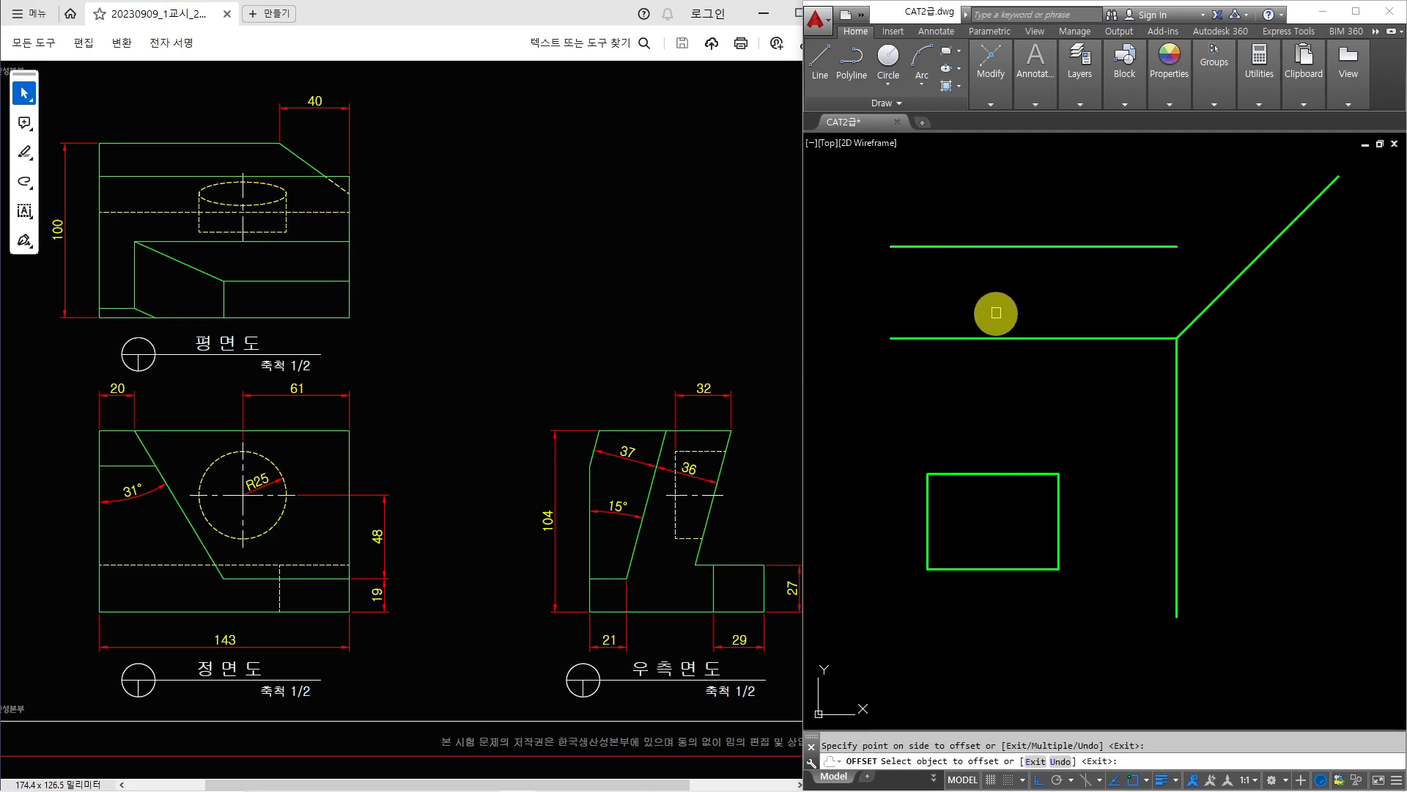
{"action": "key", "text": "Return"}
- Project vertical lines from both upper corners of the front view up past the two horizontal construction lines
{"action": "type", "text": "l"}
{"action": "key", "text": "space"}
{"action": "left_click", "coordinate": [928, 474]}
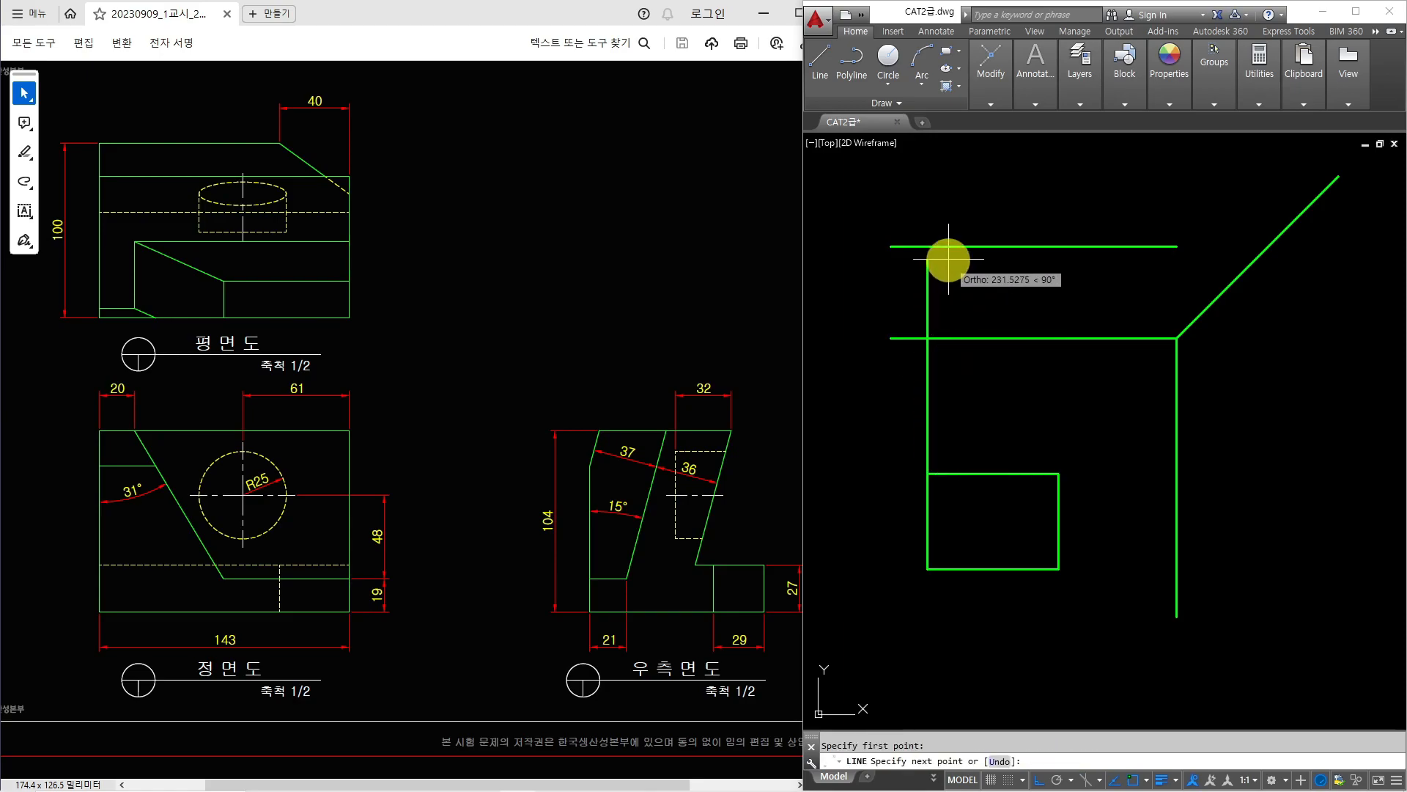
{"action": "left_click", "coordinate": [951, 208]}
{"action": "key", "text": "Return"}
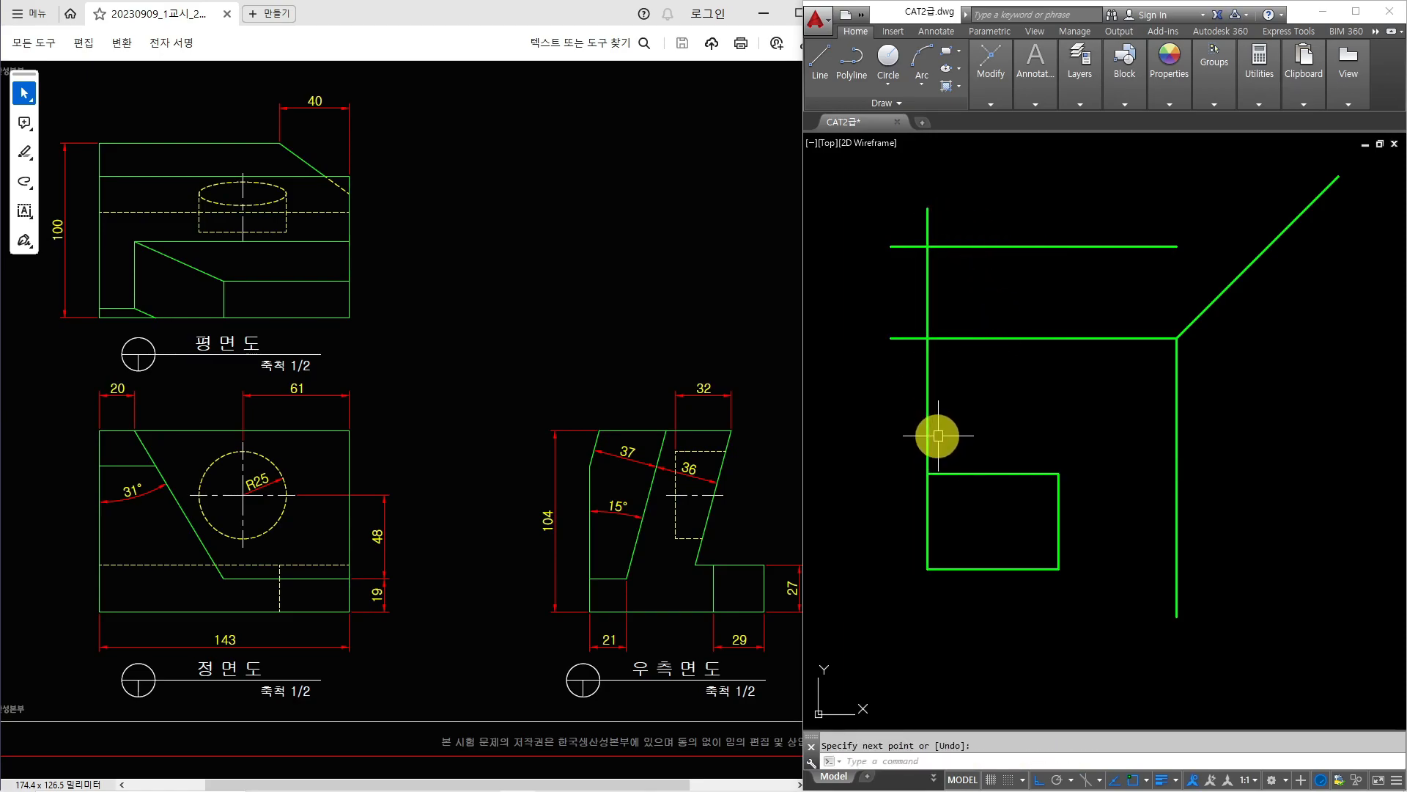
{"action": "key", "text": "space"}
{"action": "left_click", "coordinate": [1058, 473]}
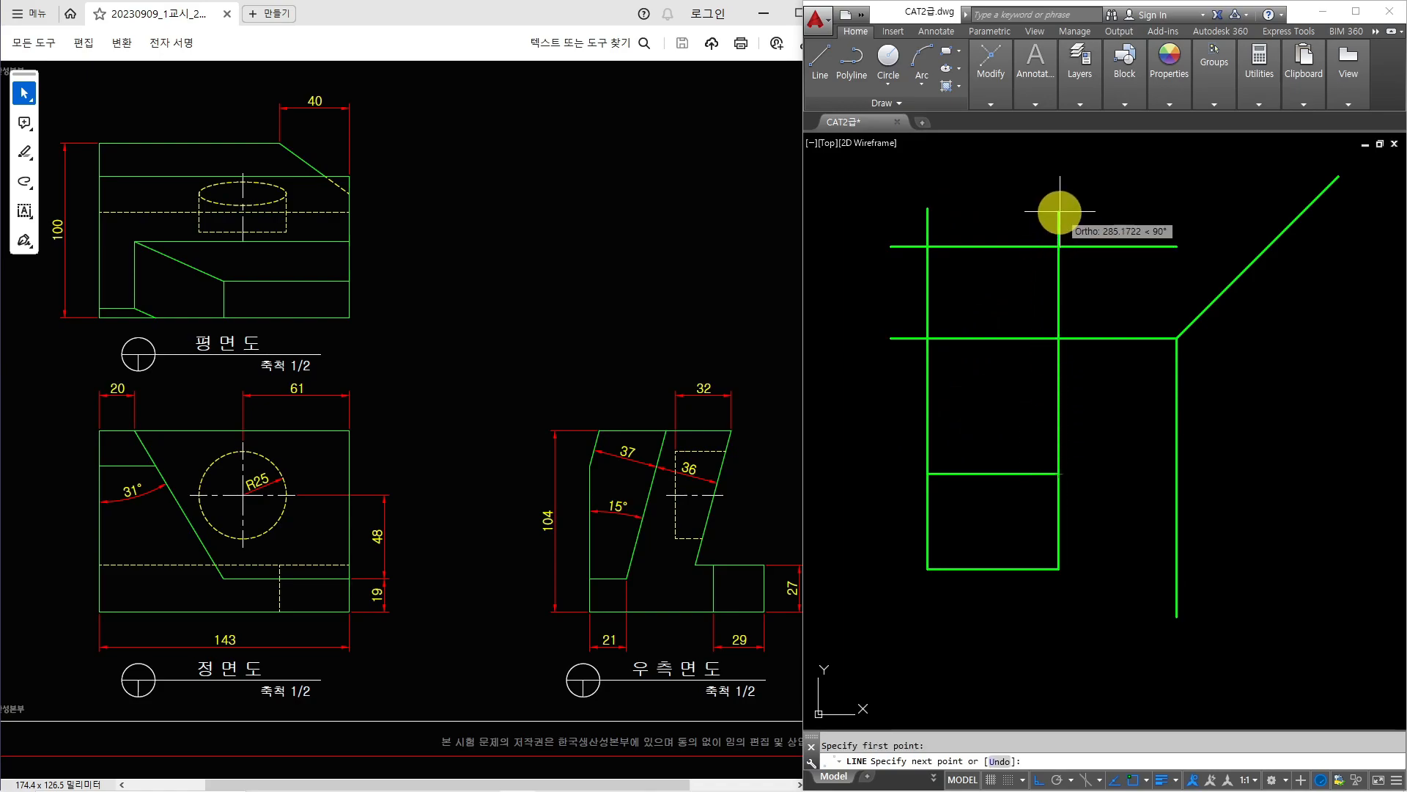
{"action": "left_click", "coordinate": [1063, 212]}
{"action": "key", "text": "Return"}
- Trim the crossing construction lines down to the top view's closed rectangular outline
{"action": "type", "text": "tr"}
{"action": "key", "text": "space"}
{"action": "left_click", "coordinate": [1086, 230]}
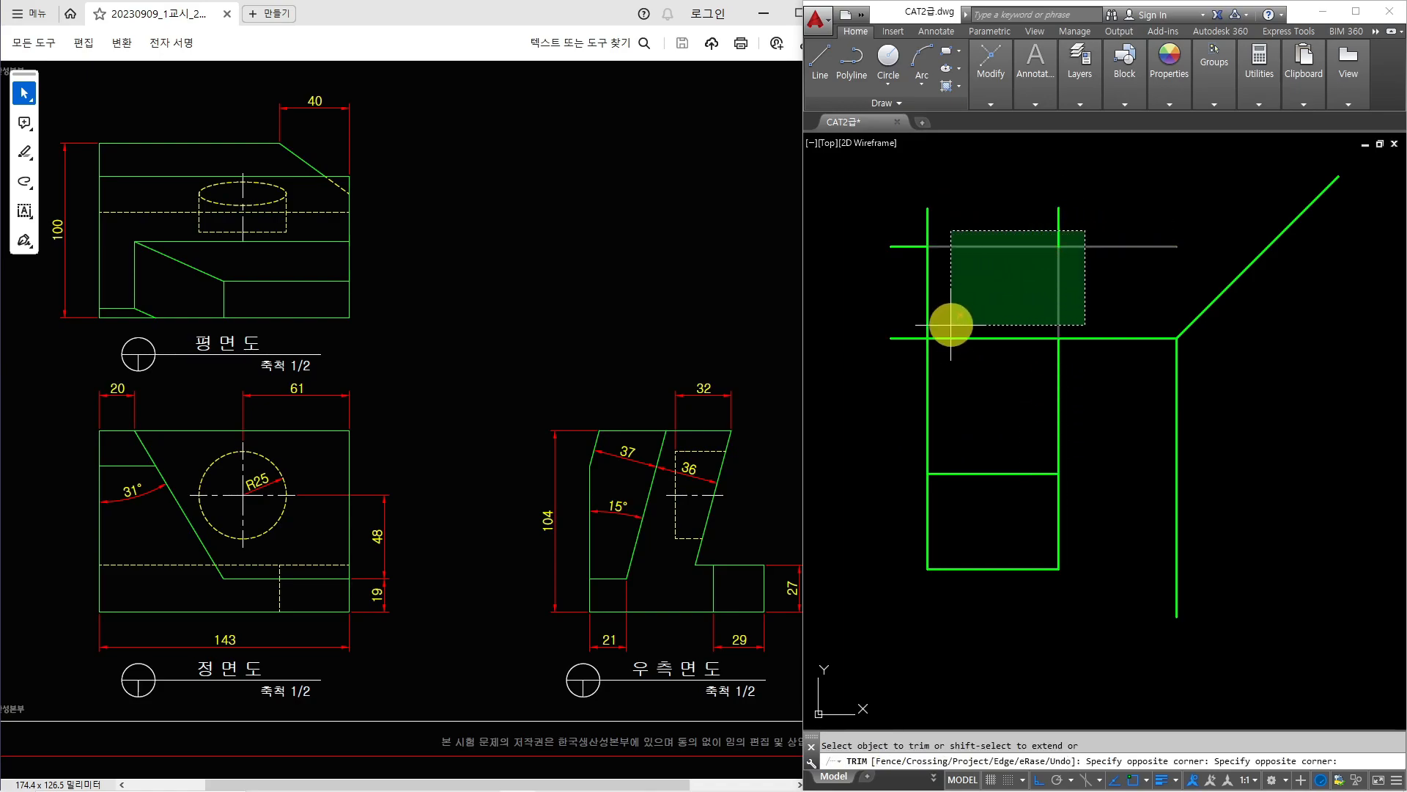
{"action": "left_click", "coordinate": [906, 357]}
{"action": "key", "text": "Escape"}
- Project the top view's upper edge horizontally past the 45-degree line and draw a vertical line down from their intersection
{"action": "key", "text": "space"}
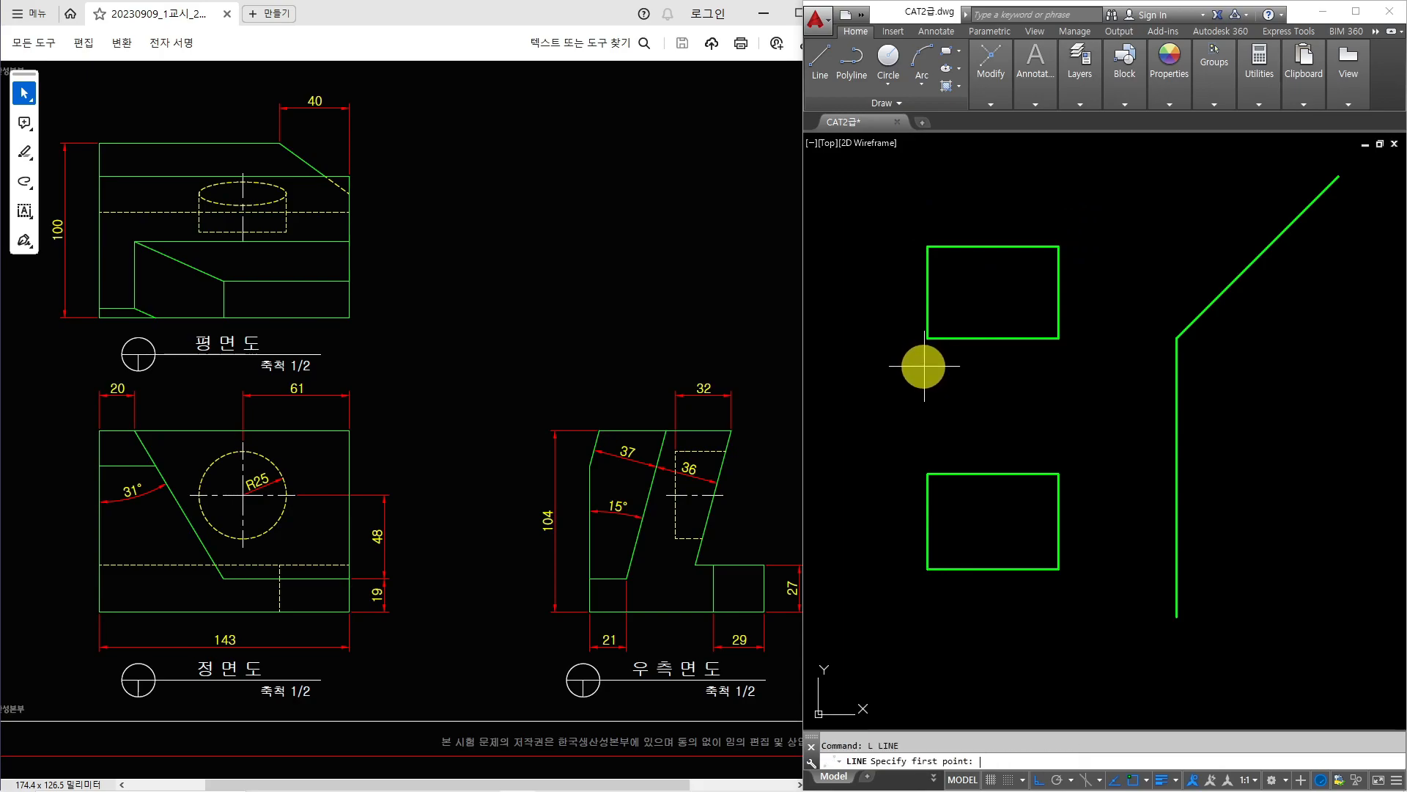
{"action": "left_click", "coordinate": [1058, 247]}
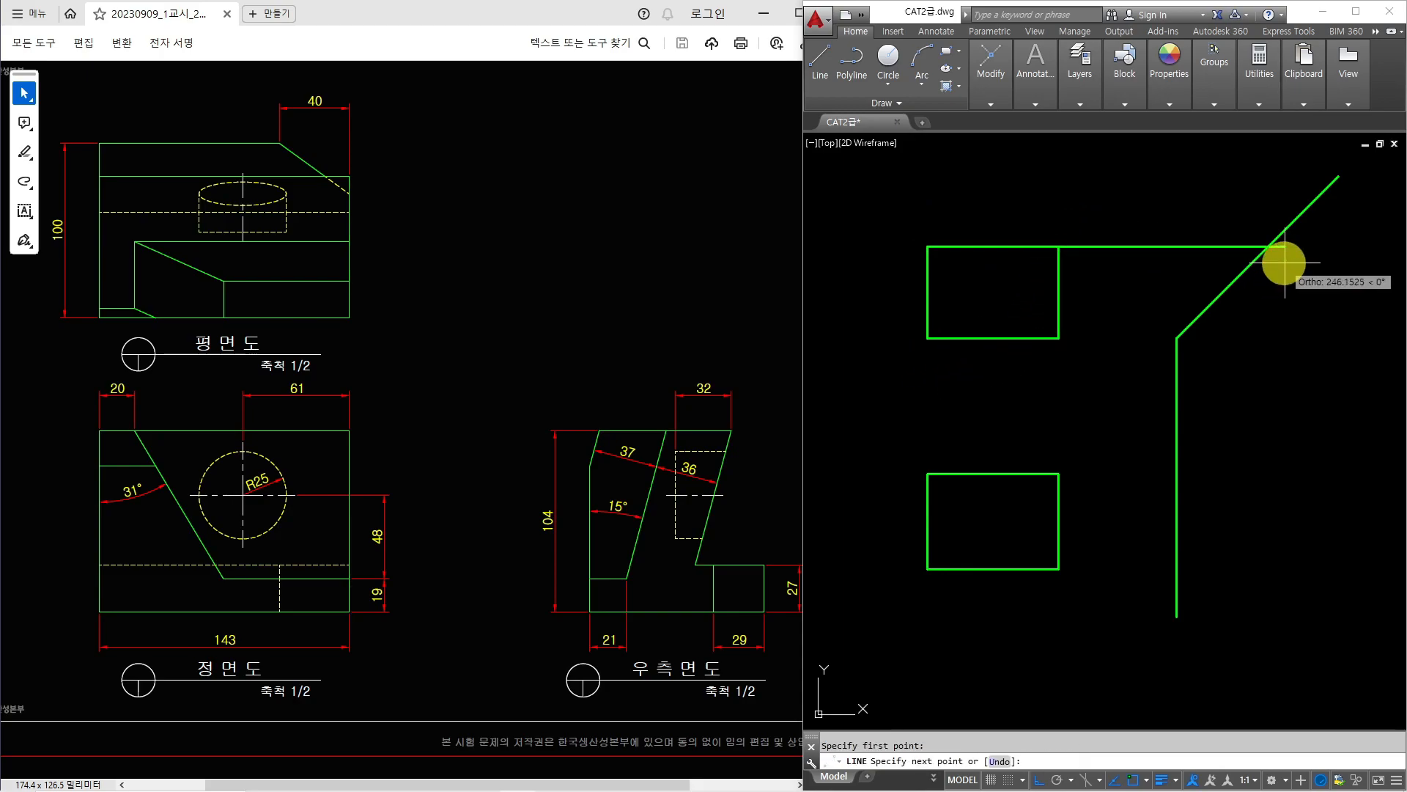
{"action": "left_click", "coordinate": [1342, 247]}
{"action": "key", "text": "space"}
{"action": "key", "text": "space"}
{"action": "left_click", "coordinate": [1269, 247]}
{"action": "left_click", "coordinate": [1260, 623]}
{"action": "key", "text": "space"}
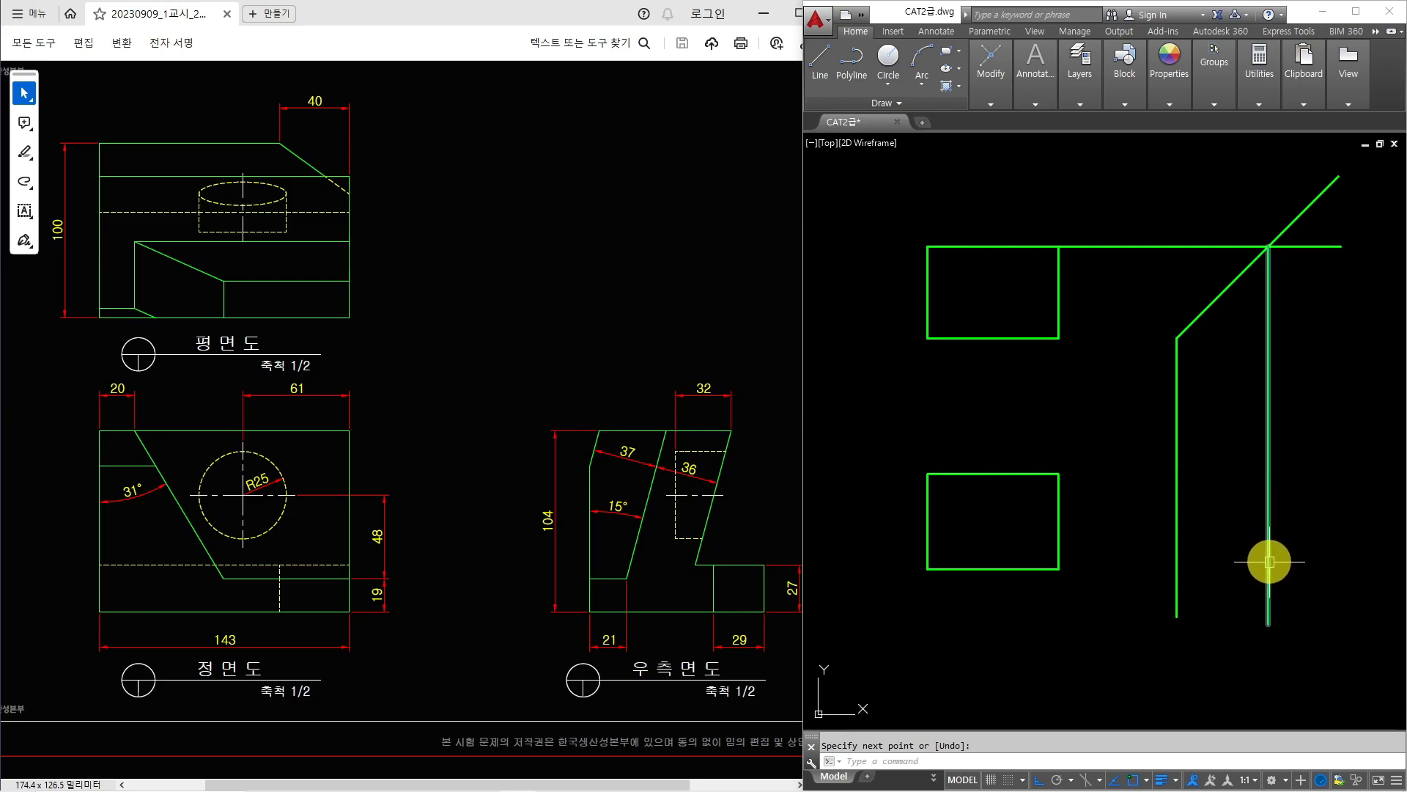
- Project the front view's lower and upper edges horizontally past both vertical lines of the side view
{"action": "key", "text": "space"}
{"action": "left_click", "coordinate": [1059, 569]}
{"action": "key", "text": "space"}
{"action": "key", "text": "space"}
{"action": "left_click", "coordinate": [1059, 473]}
{"action": "left_click", "coordinate": [1337, 489]}
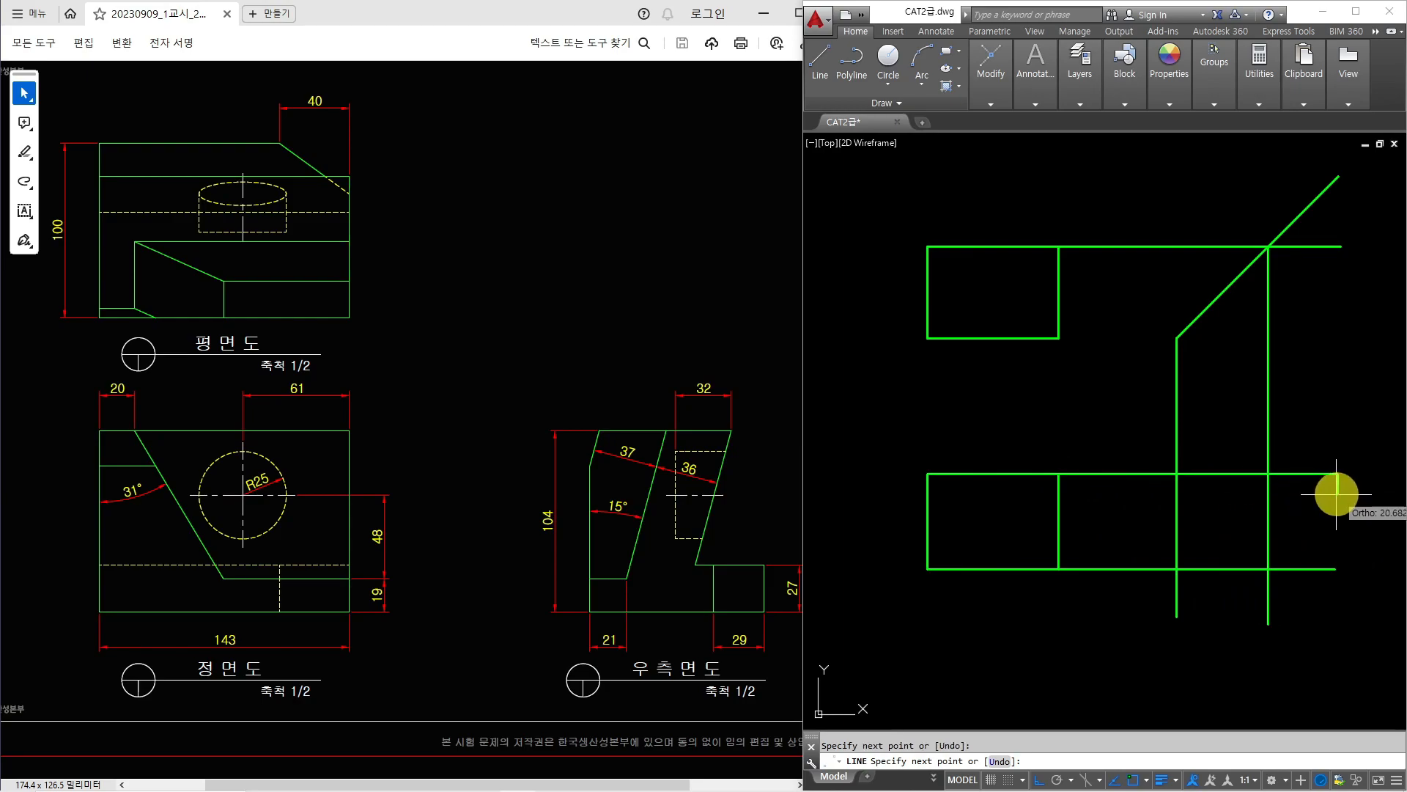
{"action": "key", "text": "Escape"}
- Trim the projection lines to the side view's rectangular outline and erase the leftover horizontal line beside the top view
{"action": "type", "text": "tr"}
{"action": "key", "text": "space"}
{"action": "key", "text": "space"}
{"action": "left_click", "coordinate": [1293, 592]}
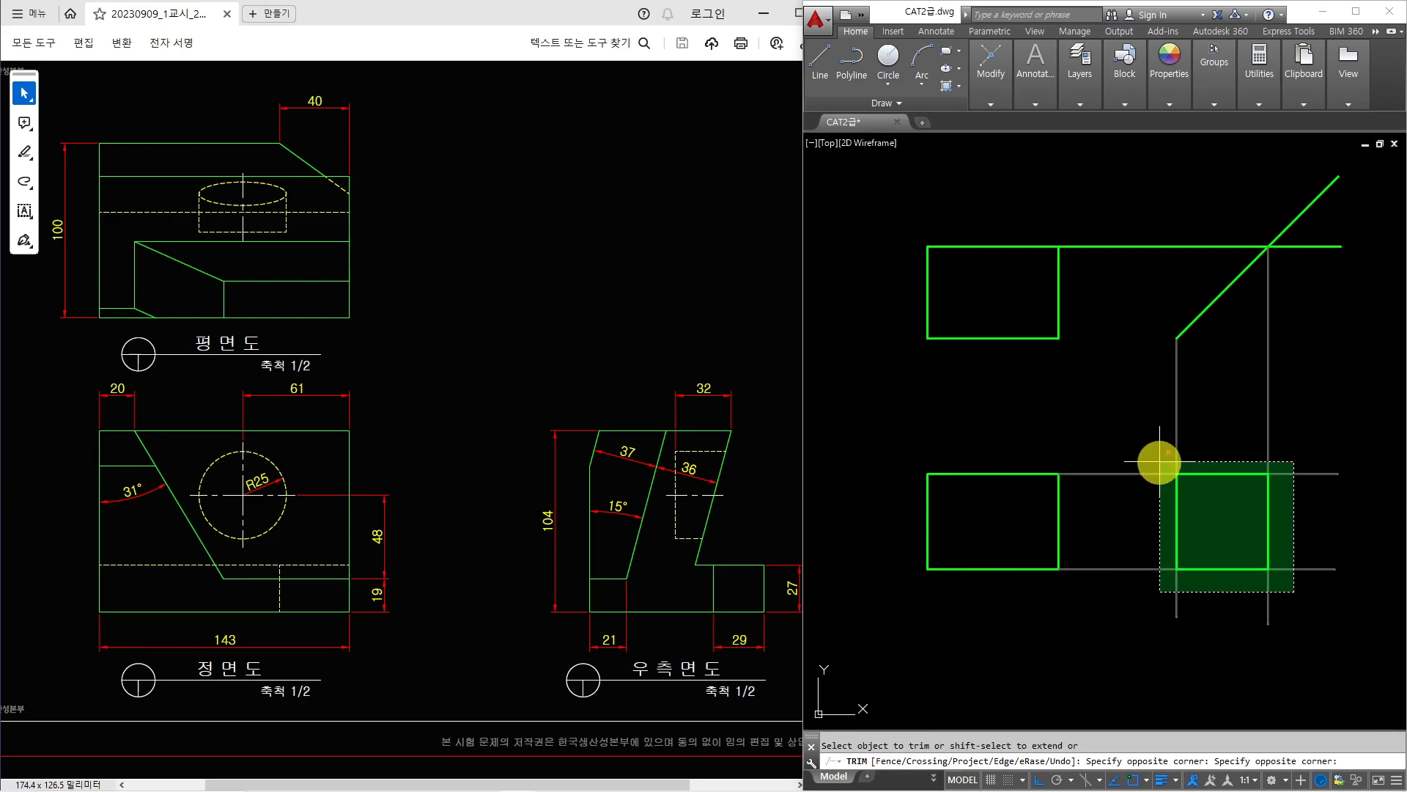
{"action": "left_click", "coordinate": [1160, 462]}
{"action": "key", "text": "space"}
{"action": "left_click", "coordinate": [1092, 246]}
{"action": "type", "text": "e"}
{"action": "key", "text": "space"}
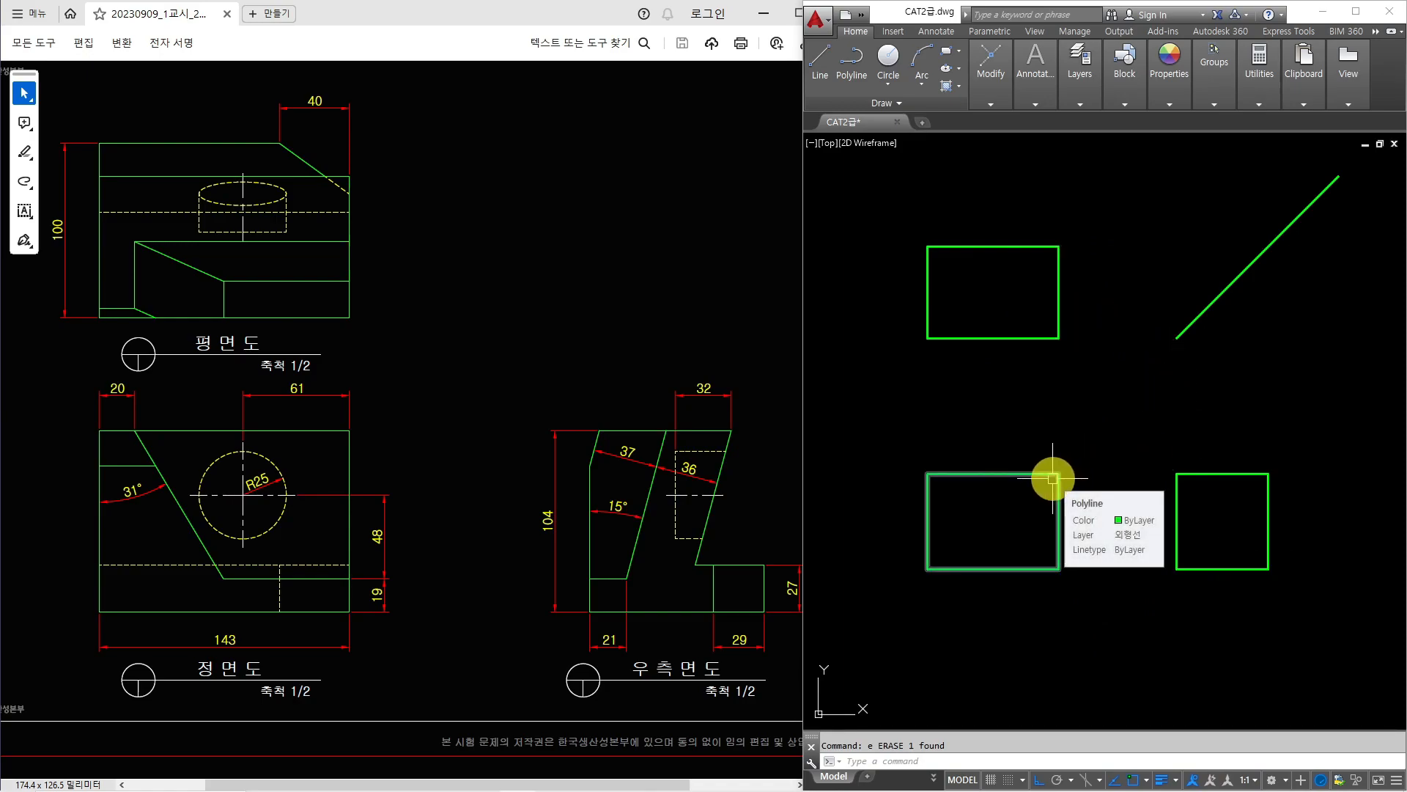
- Explode the front view rectangle into separate lines
{"action": "scroll", "coordinate": [929, 558], "scroll_direction": "up", "scroll_amount": 4}
{"action": "type", "text": "x"}
{"action": "key", "text": "space"}
{"action": "left_click", "coordinate": [982, 531]}
{"action": "left_click", "coordinate": [960, 571]}
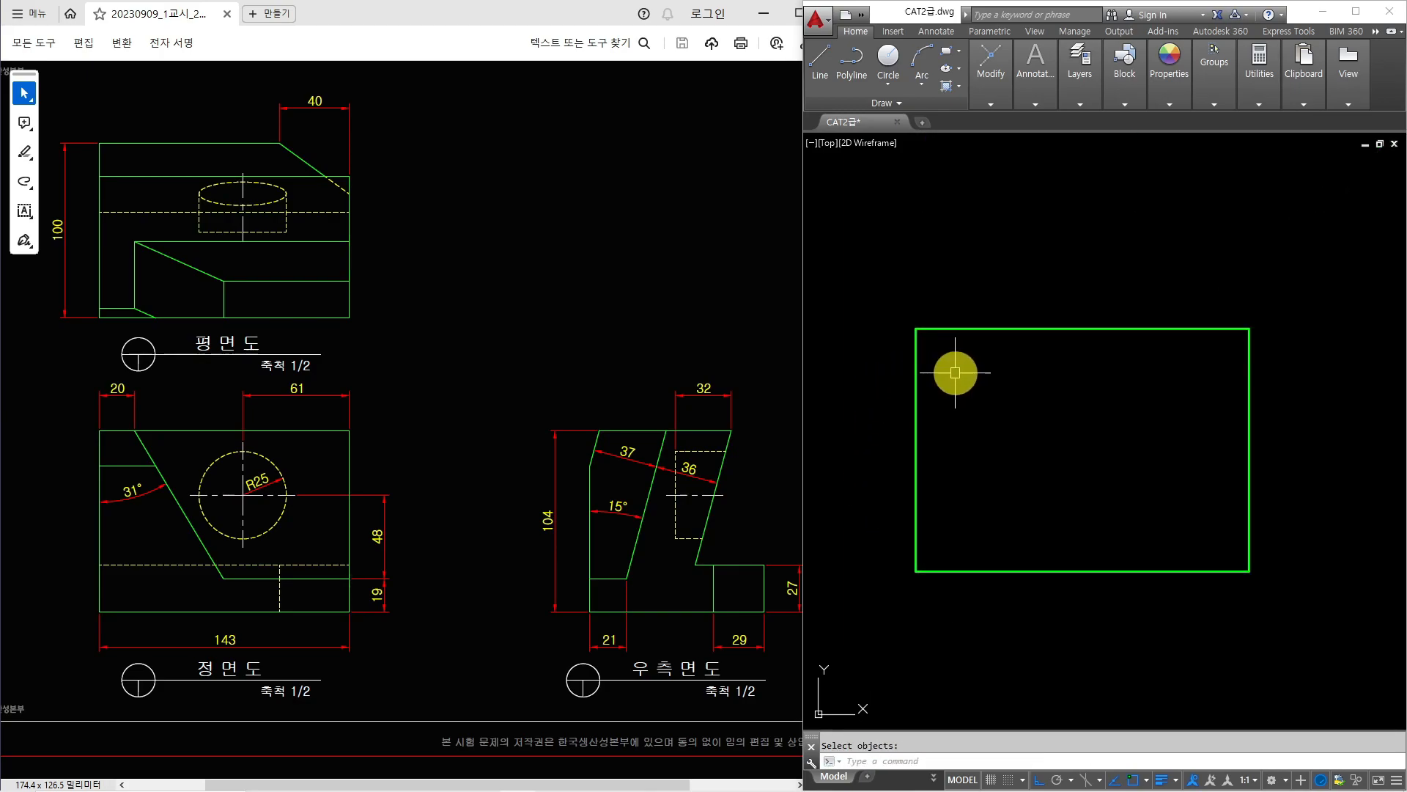
{"action": "key", "text": "space"}
- Offset the front view's left edge 20 inward
{"action": "type", "text": "o"}
{"action": "key", "text": "space"}
{"action": "type", "text": "20"}
{"action": "key", "text": "space"}
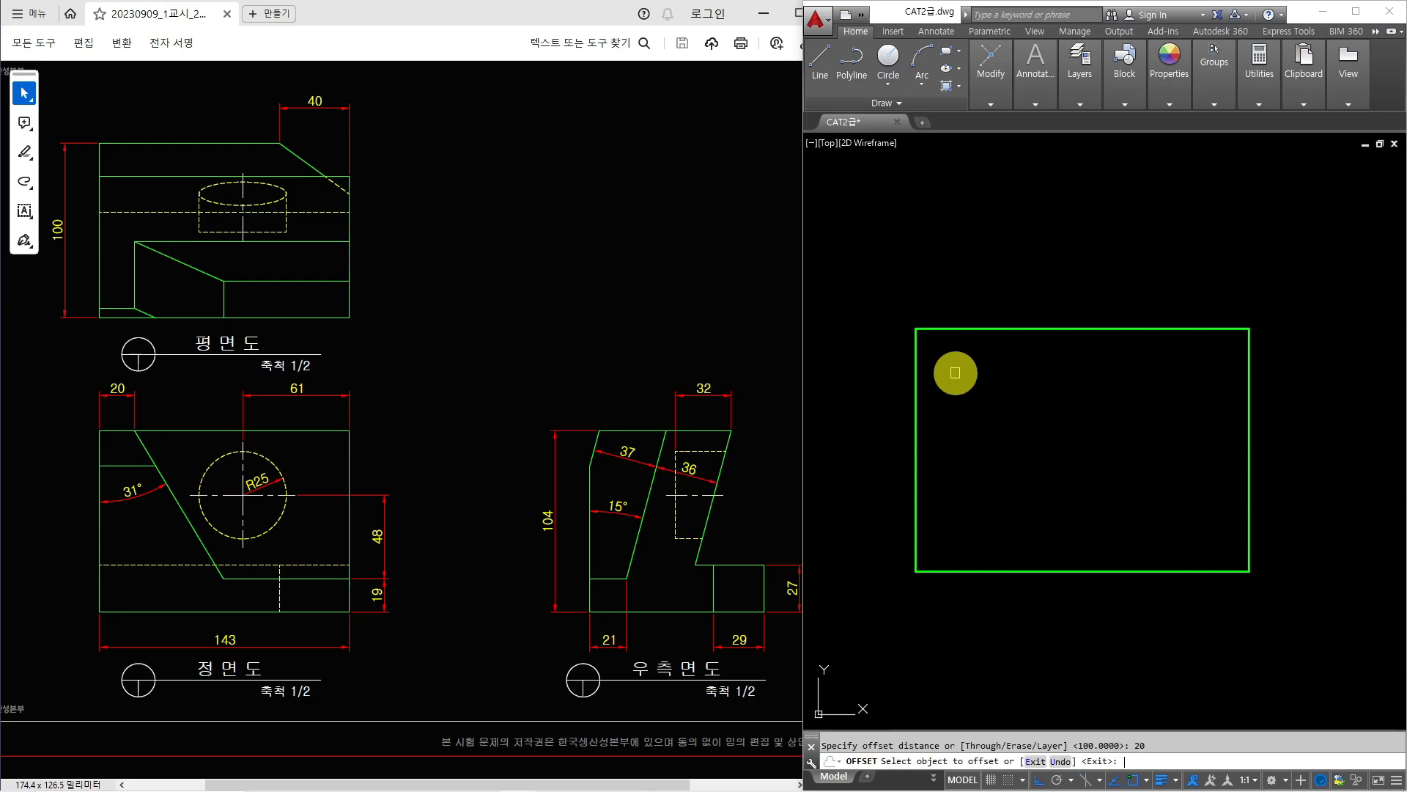
{"action": "left_click", "coordinate": [916, 363]}
{"action": "left_click", "coordinate": [986, 370]}
{"action": "key", "text": "Escape"}
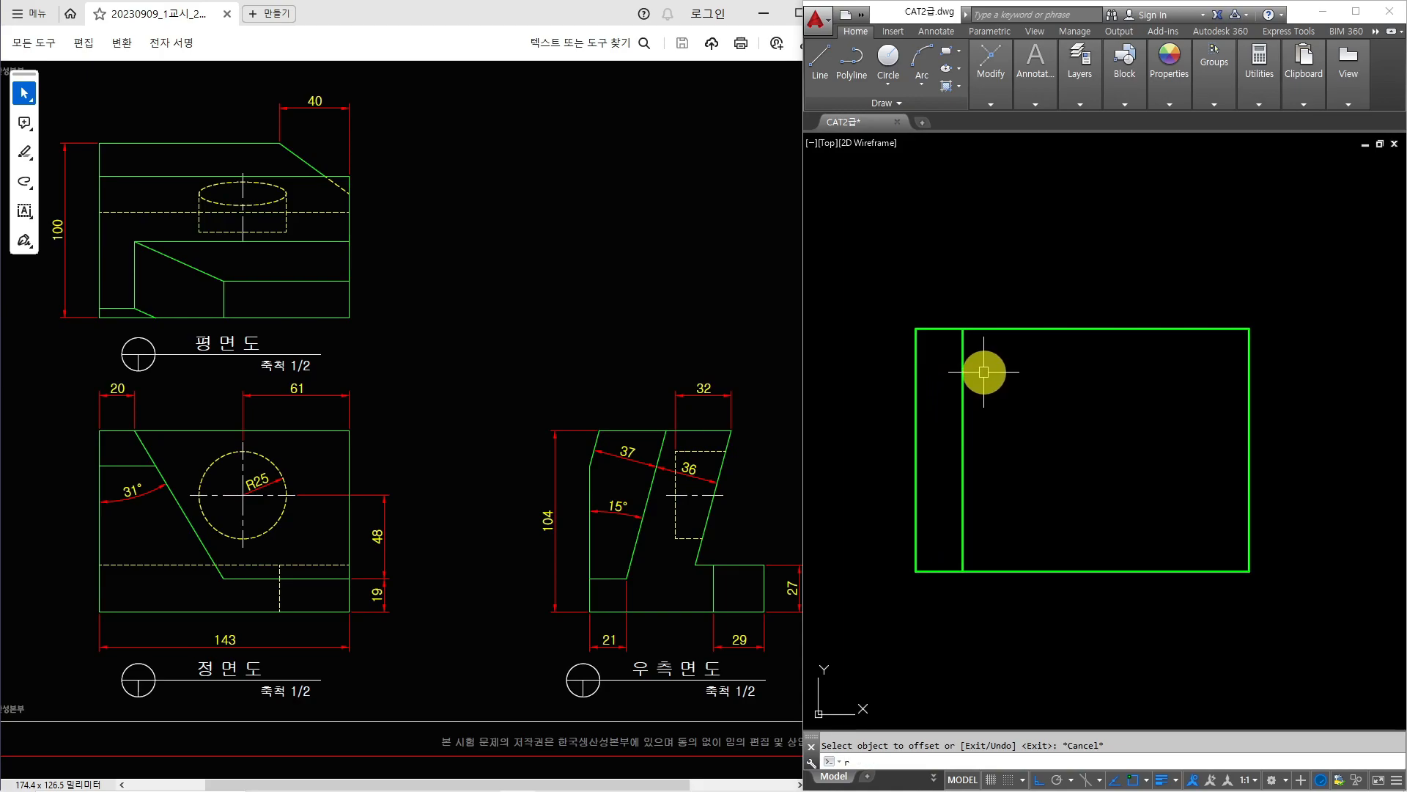
- Rotate the offset line 31° about its upper endpoint to form the front view's slanted edge
{"action": "key", "text": "Escape"}
{"action": "left_click", "coordinate": [962, 371]}
{"action": "key", "text": "Escape"}
{"action": "type", "text": "ro"}
{"action": "key", "text": "space"}
{"action": "left_click", "coordinate": [962, 371]}
{"action": "key", "text": "space"}
{"action": "left_click", "coordinate": [962, 329]}
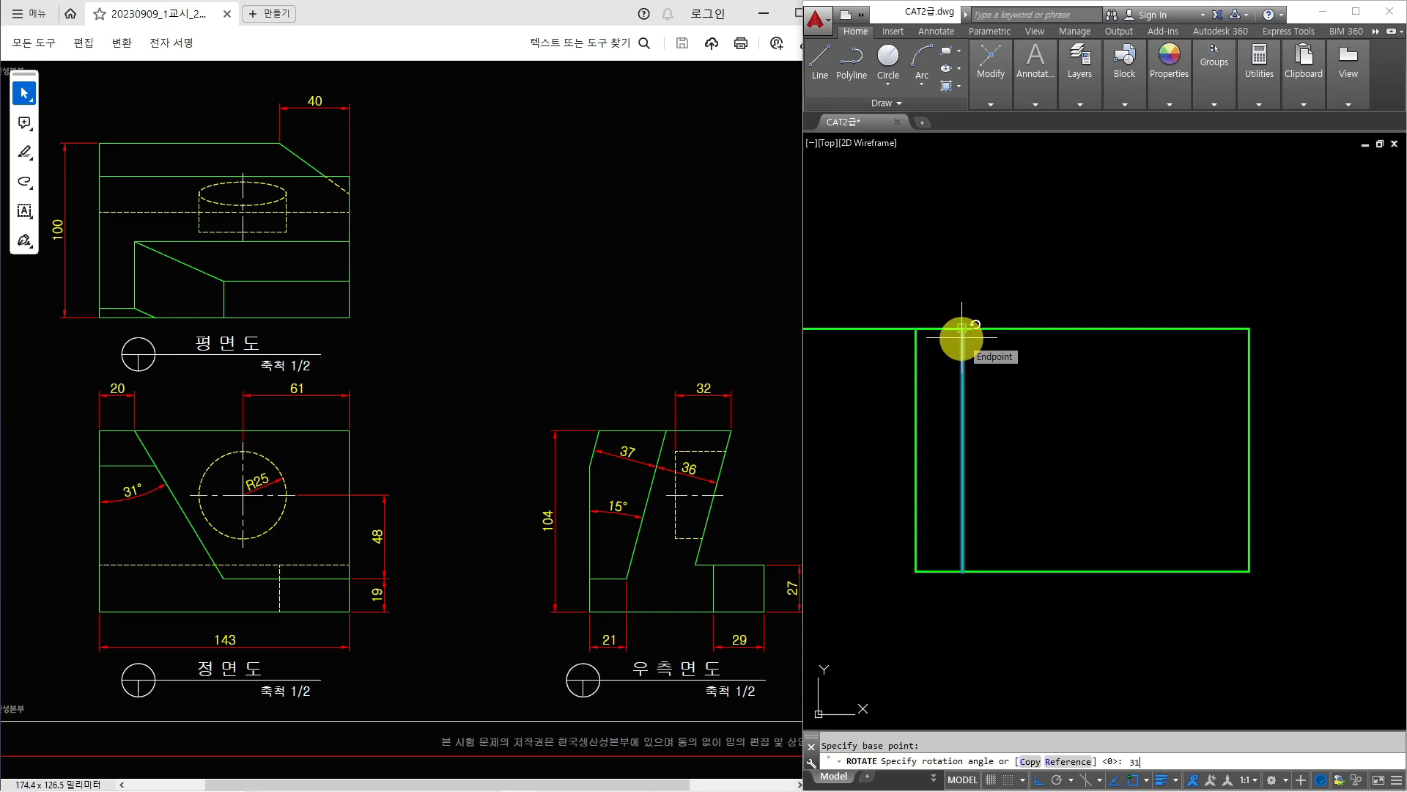
{"action": "key", "text": "space"}
- Check the angle between the slanted line and the front view's left edge with a temporary angular dimension
{"action": "type", "text": "dran"}
{"action": "key", "text": "space"}
{"action": "left_click", "coordinate": [985, 362]}
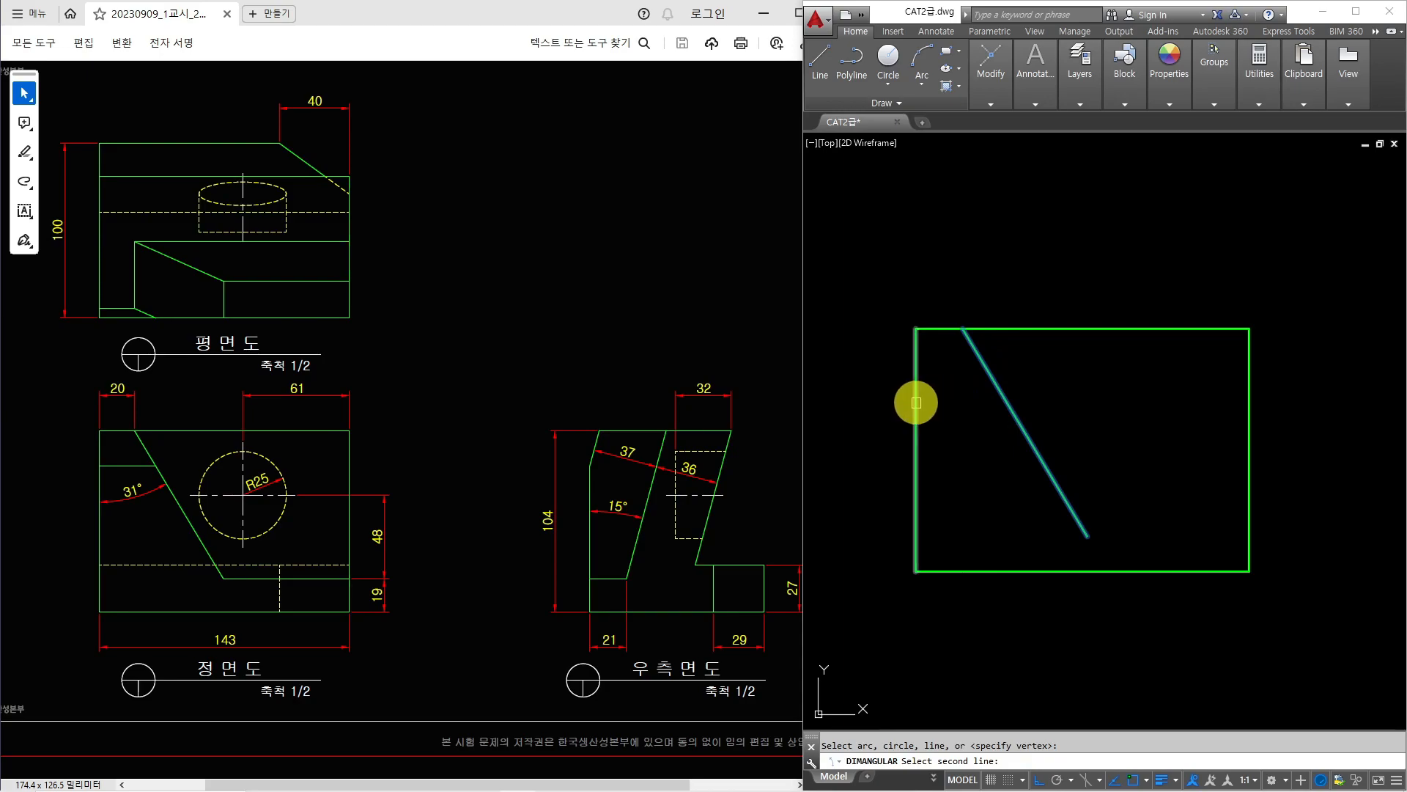
{"action": "left_click", "coordinate": [915, 402]}
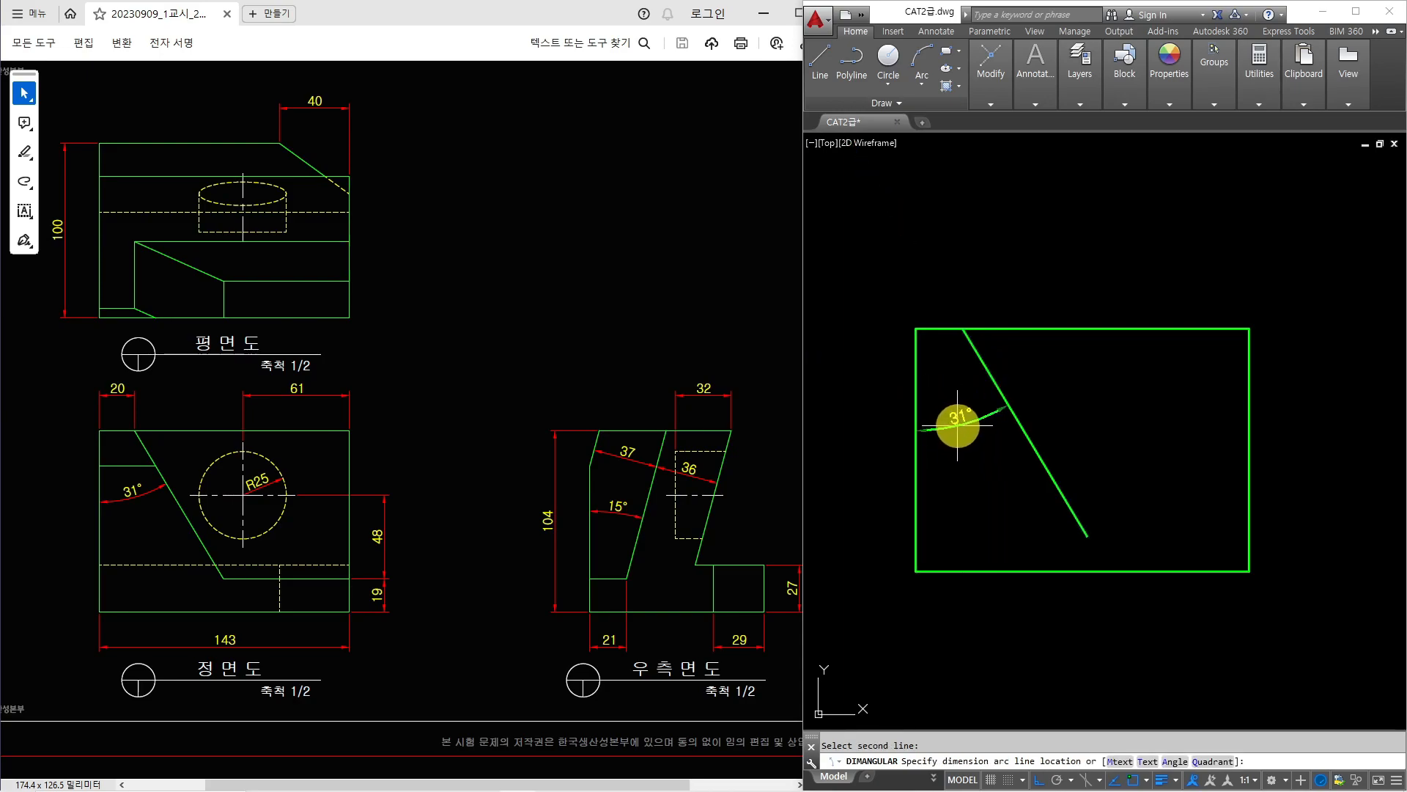
{"action": "key", "text": "Escape"}
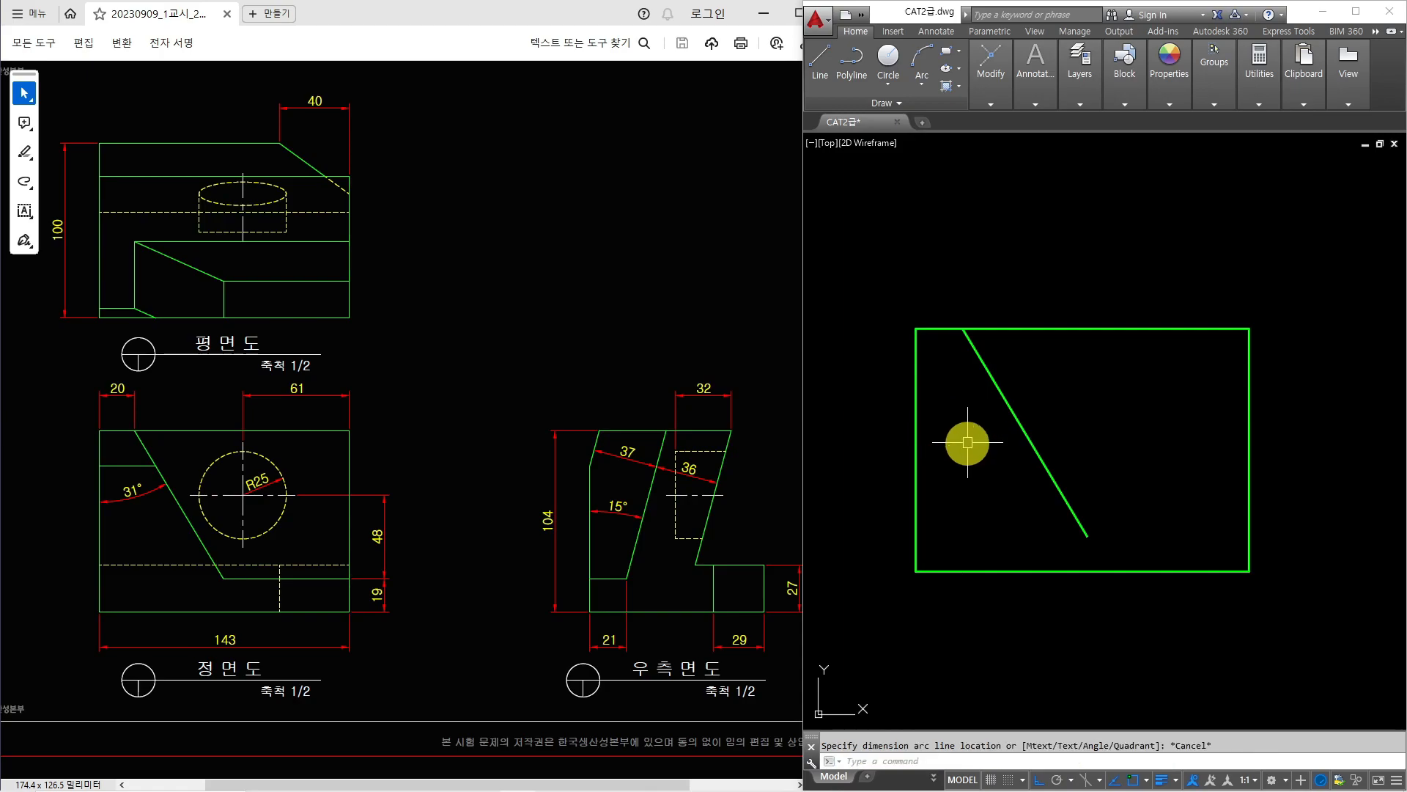
- Offset the front view's bottom edge 19 upward
{"action": "type", "text": "o"}
{"action": "key", "text": "Return"}
{"action": "type", "text": "19"}
{"action": "key", "text": "Return"}
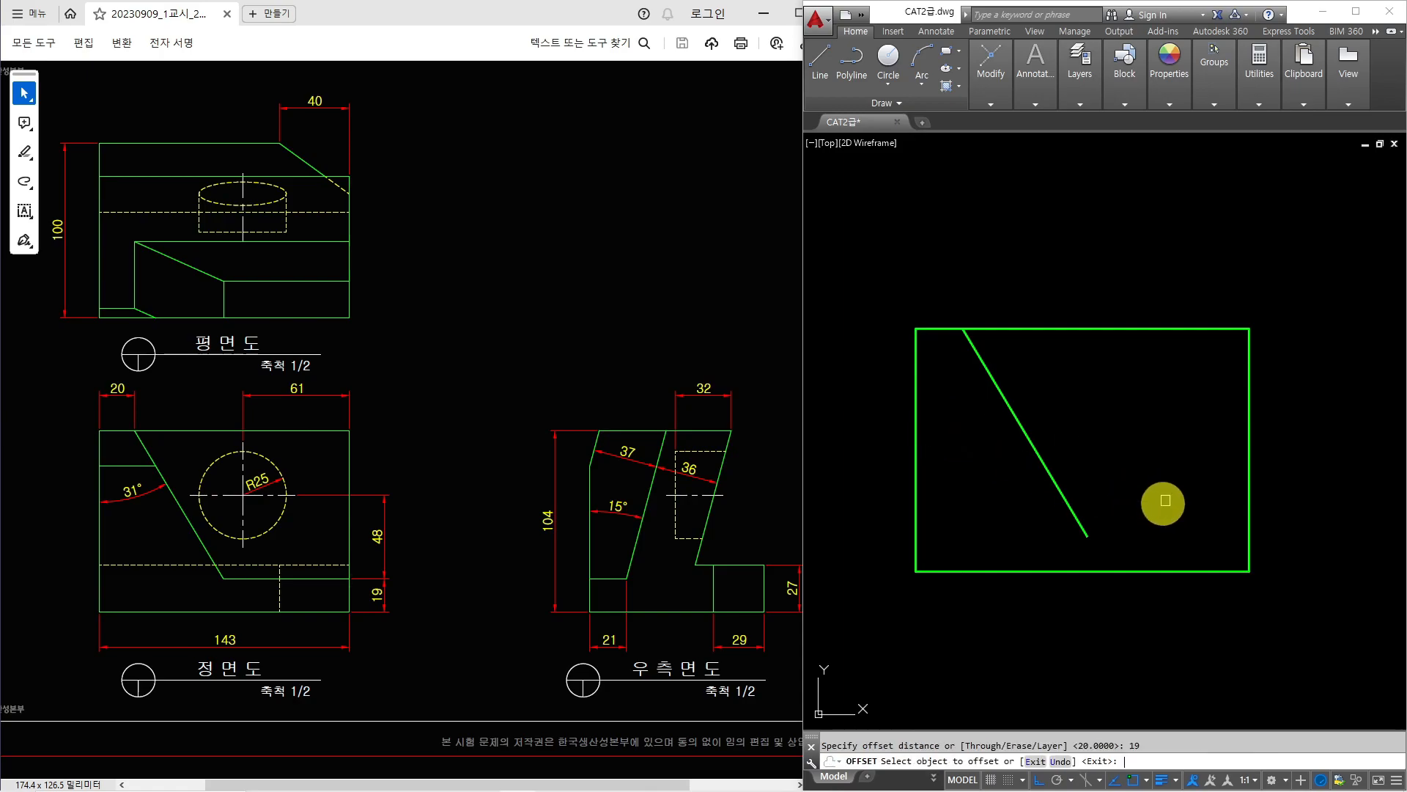
{"action": "left_click", "coordinate": [1175, 571]}
{"action": "left_click", "coordinate": [1158, 515]}
{"action": "key", "text": "Escape"}
- Fillet the slanted line and the offset horizontal line with radius 0 to form the front view's sharp lower corner
{"action": "type", "text": "f"}
{"action": "key", "text": "Return"}
{"action": "type", "text": "r"}
{"action": "key", "text": "Return"}
{"action": "type", "text": "0"}
{"action": "key", "text": "Return"}
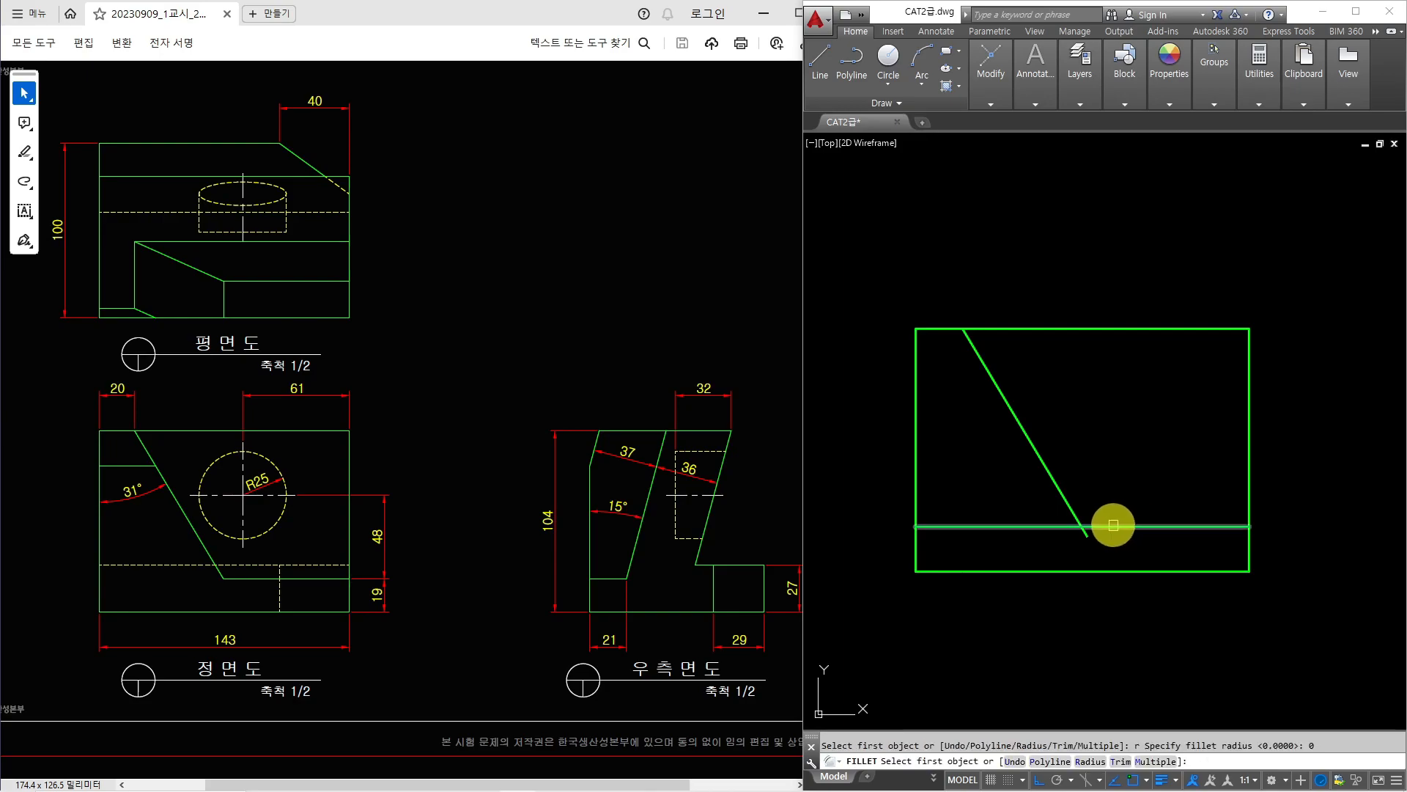
{"action": "left_click", "coordinate": [1112, 525]}
{"action": "left_click", "coordinate": [1064, 504]}
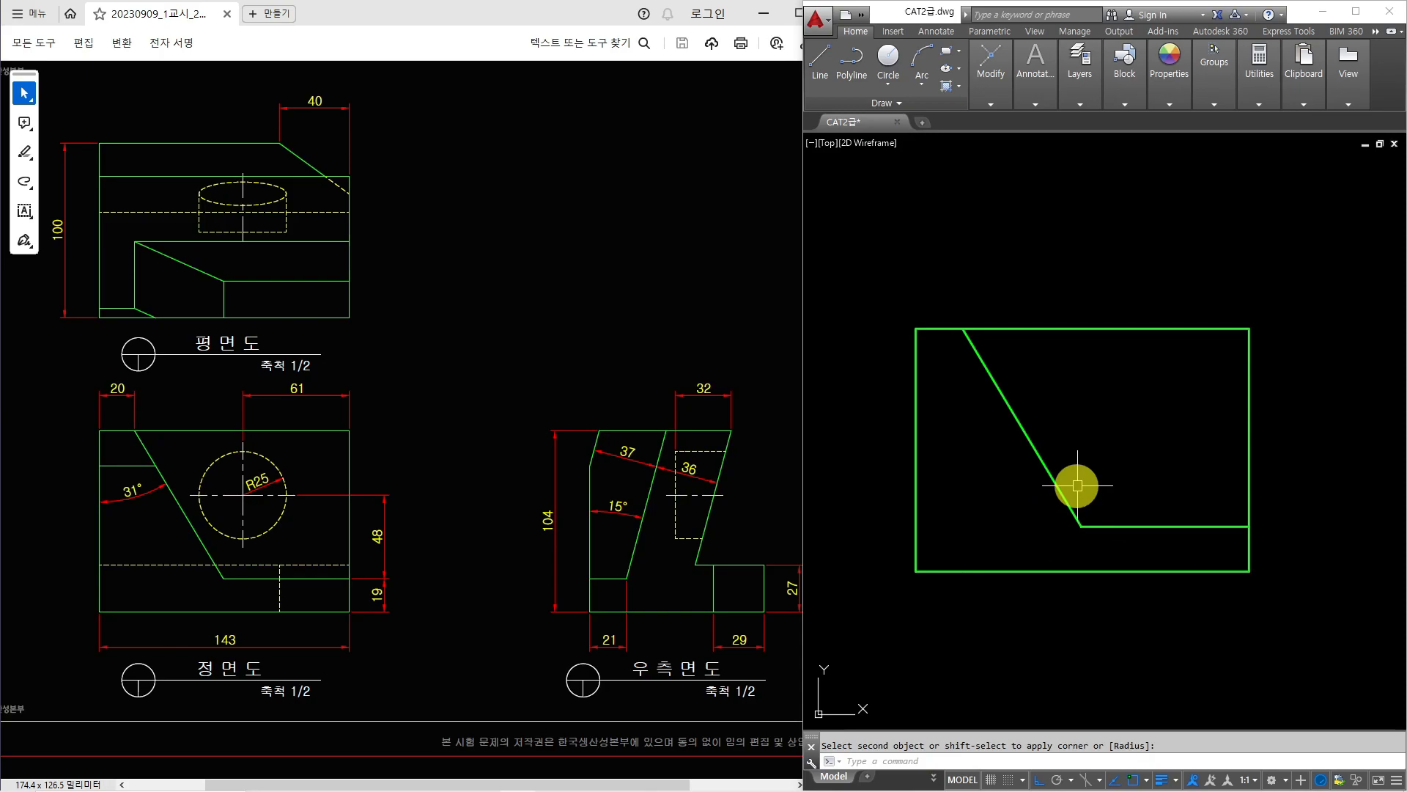
- Offset the front view's right edge 61 inward to locate the circle's vertical axis
{"action": "type", "text": "o"}
{"action": "key", "text": "Return"}
{"action": "type", "text": "61"}
{"action": "key", "text": "Return"}
{"action": "left_click", "coordinate": [1249, 421]}
{"action": "left_click", "coordinate": [1187, 419]}
{"action": "key", "text": "Return"}
- Offset the front view's inner horizontal ledge line 48 upward to locate the circle's horizontal axis
{"action": "key", "text": "Return"}
{"action": "type", "text": "48"}
{"action": "key", "text": "Return"}
{"action": "left_click", "coordinate": [1148, 525]}
{"action": "left_click", "coordinate": [1122, 431]}
{"action": "key", "text": "Return"}
- Draw a circle of radius 25 at the intersection of the two offset lines and erase those construction lines
{"action": "type", "text": "c"}
{"action": "key", "text": "Return"}
{"action": "left_click", "coordinate": [1107, 415]}
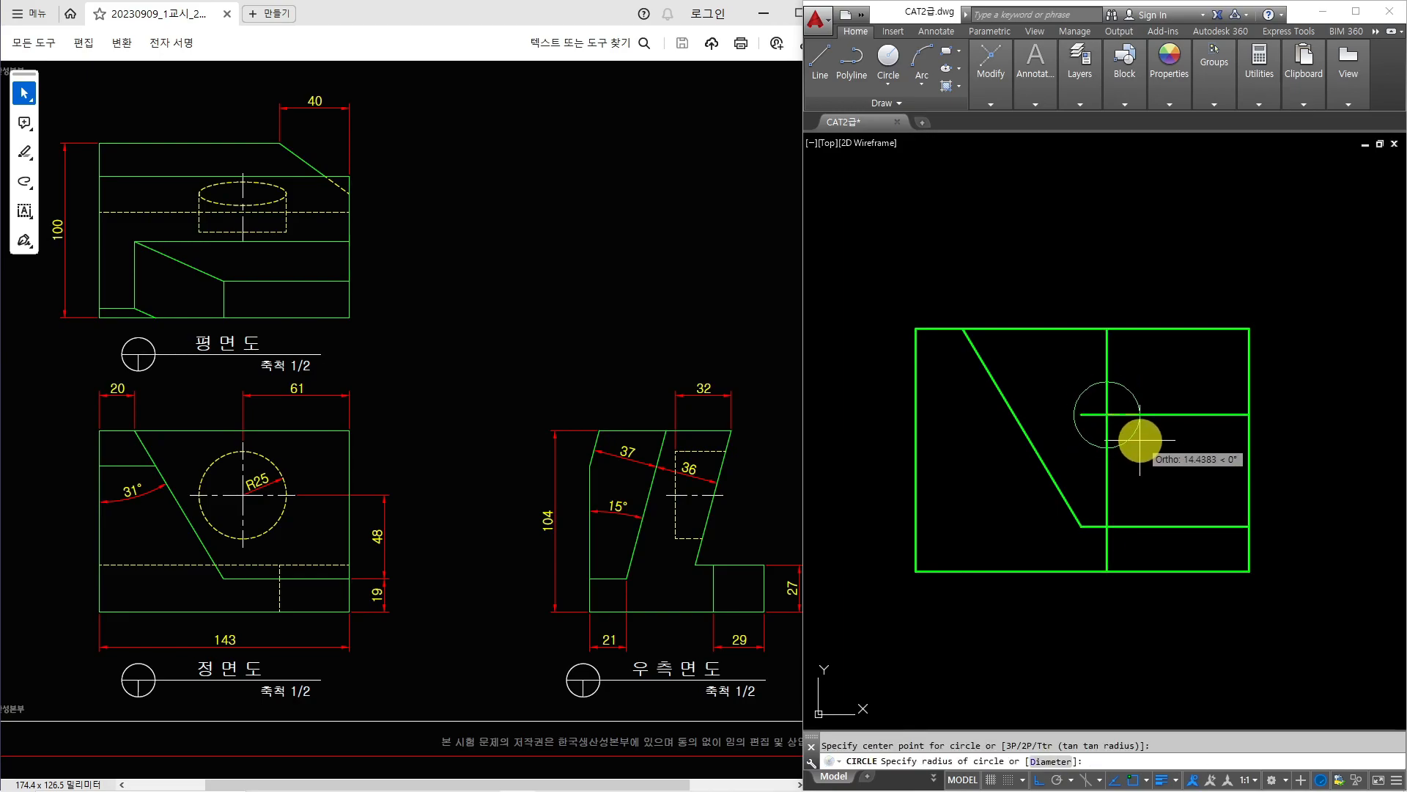
{"action": "type", "text": "25"}
{"action": "key", "text": "Return"}
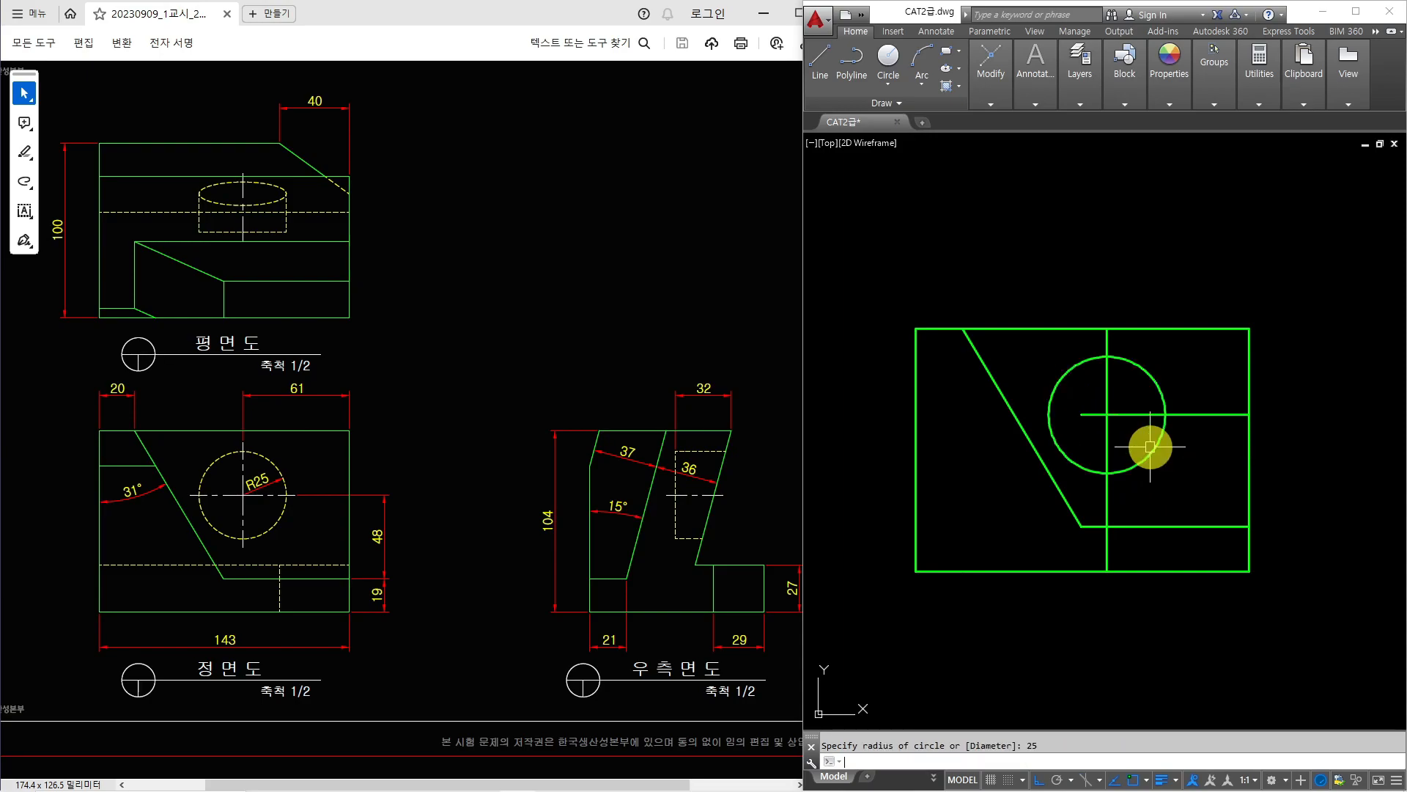
{"action": "left_click", "coordinate": [1147, 400]}
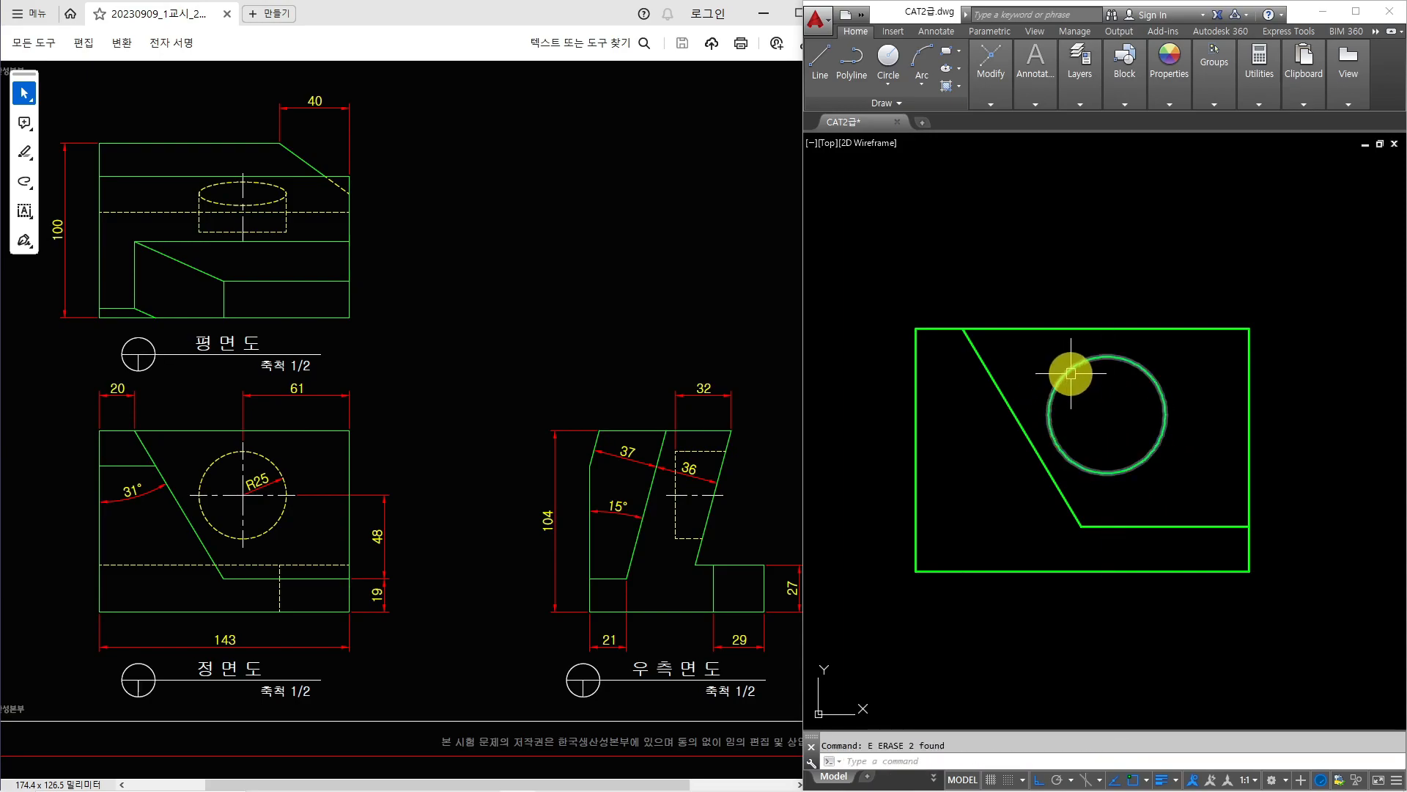
- Move the front view's circle to the yellow hidden-line layer
{"action": "left_click", "coordinate": [1157, 384]}
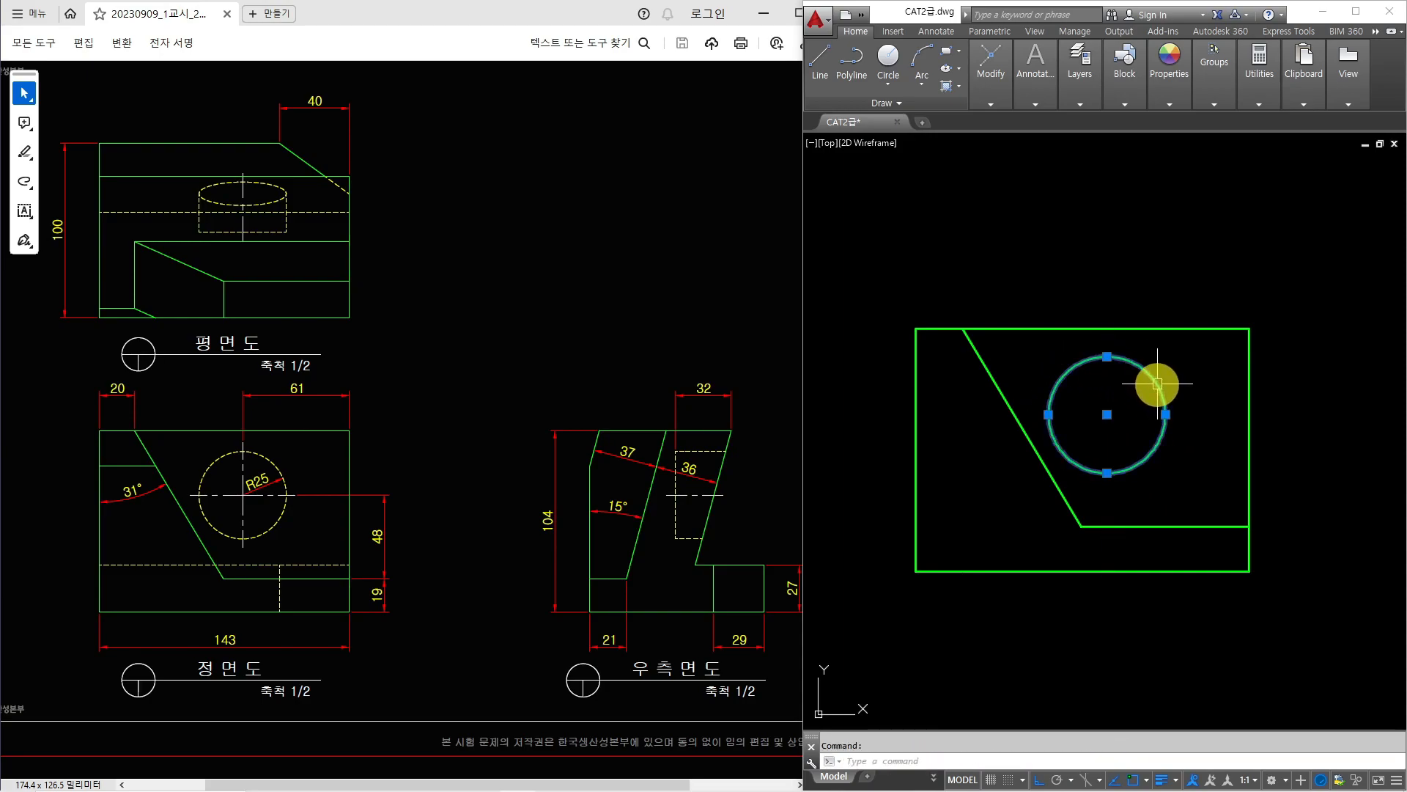
{"action": "left_click", "coordinate": [1083, 104]}
{"action": "left_click", "coordinate": [1172, 120]}
{"action": "left_click", "coordinate": [1183, 226]}
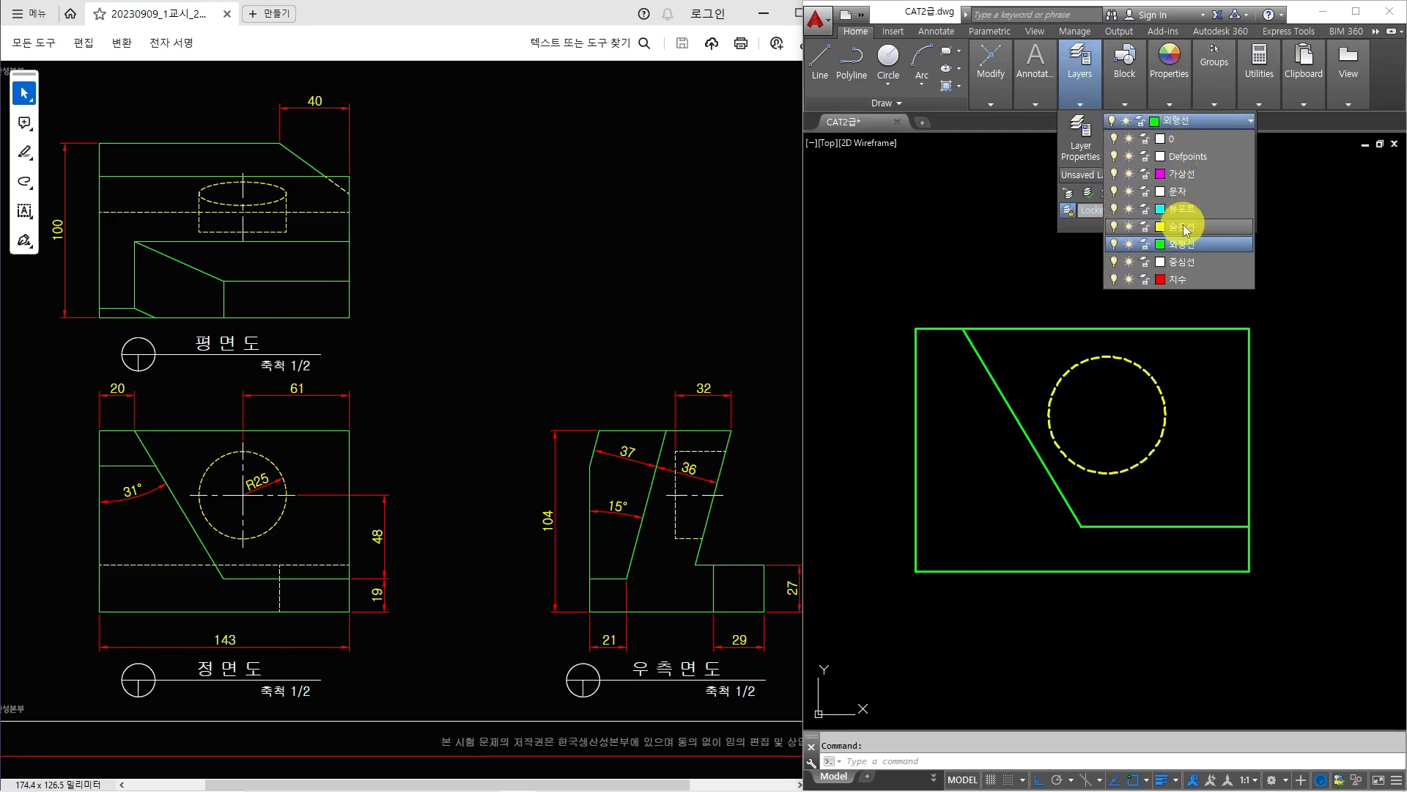
{"action": "key", "text": "Escape"}
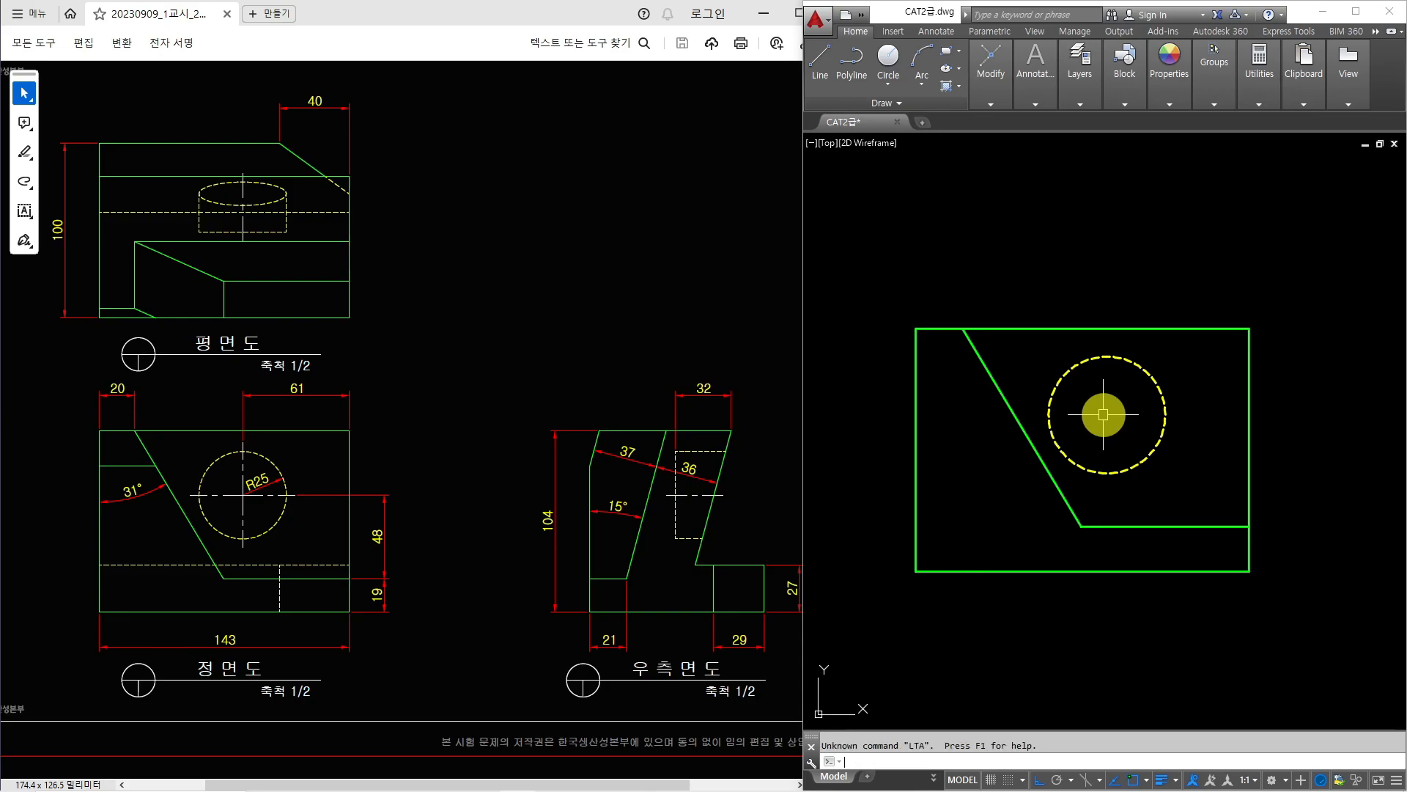
- Set the global linetype scale factor to 0.5
{"action": "key", "text": "Return"}
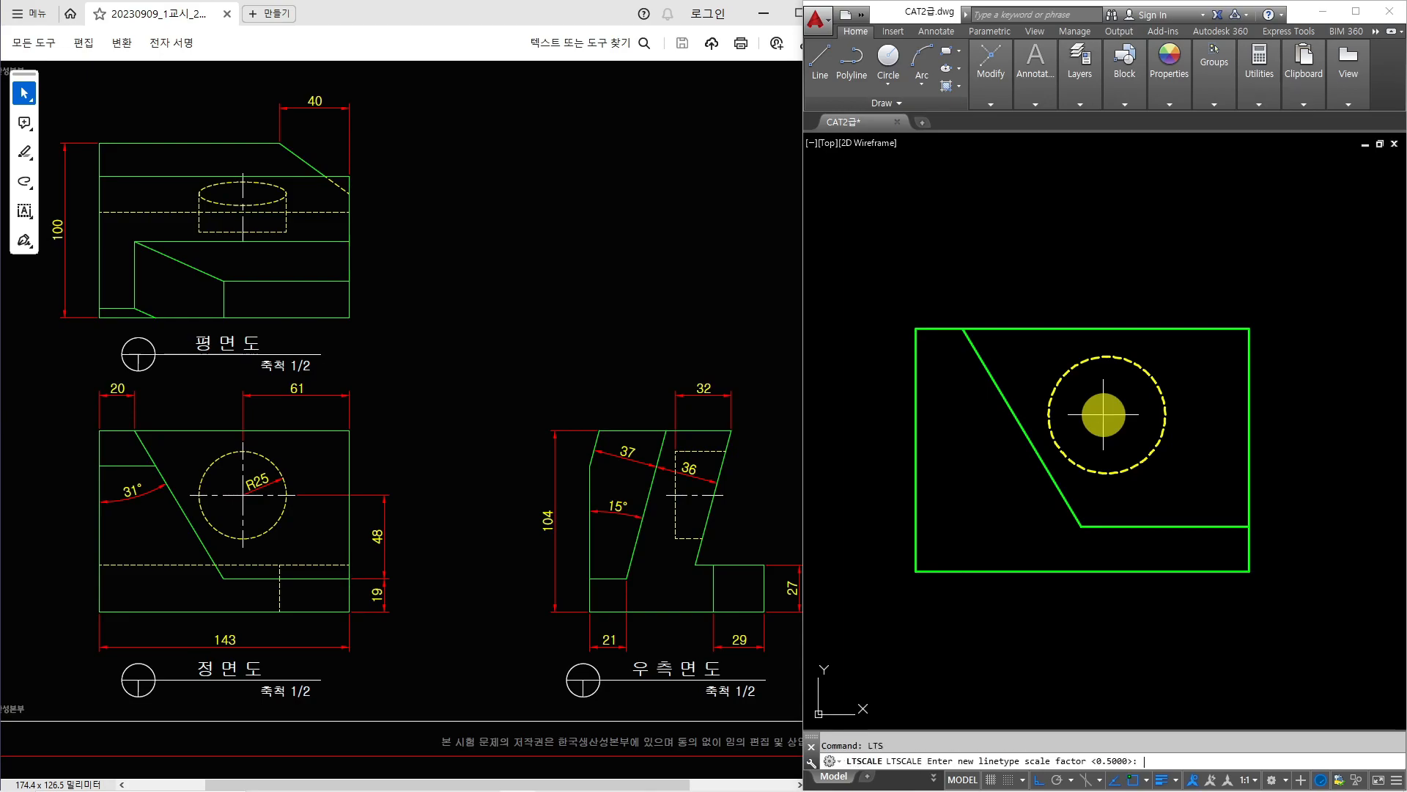
{"action": "type", "text": "0.5"}
{"action": "key", "text": "Return"}
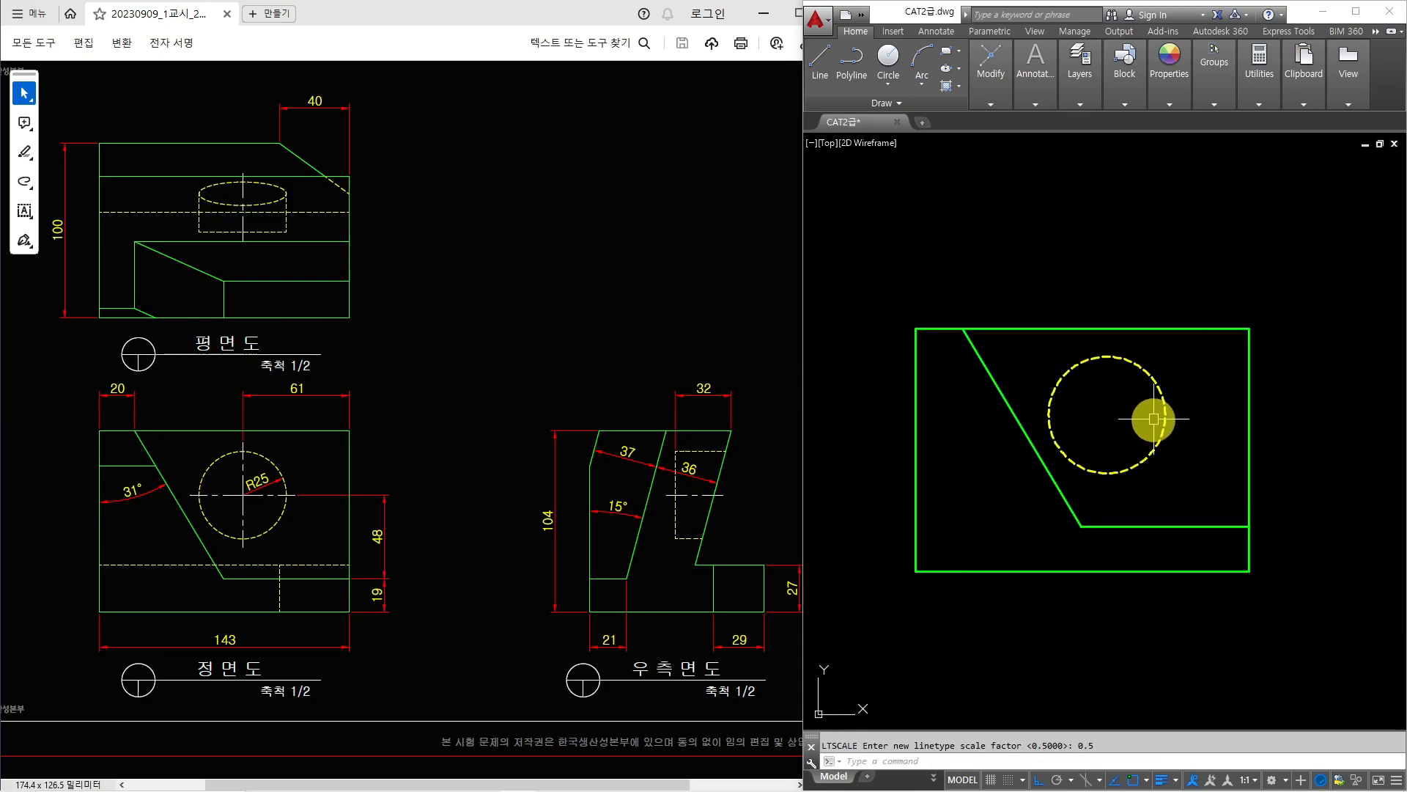
{"action": "middle_click_drag", "start_coordinate": [1335, 434], "coordinate": [764, 407]}
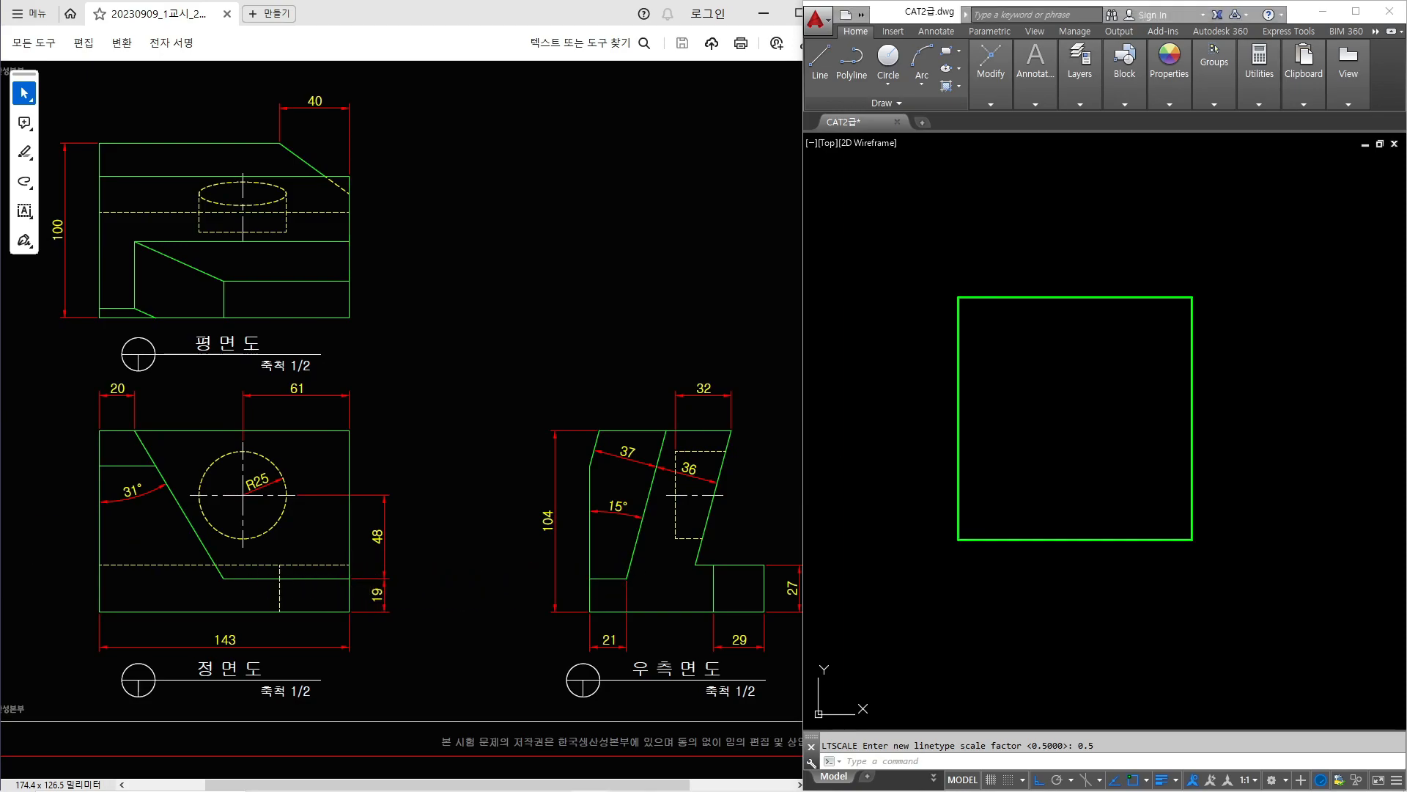
{"action": "left_click_drag", "start_coordinate": [0, 488], "coordinate": [503, 597]}
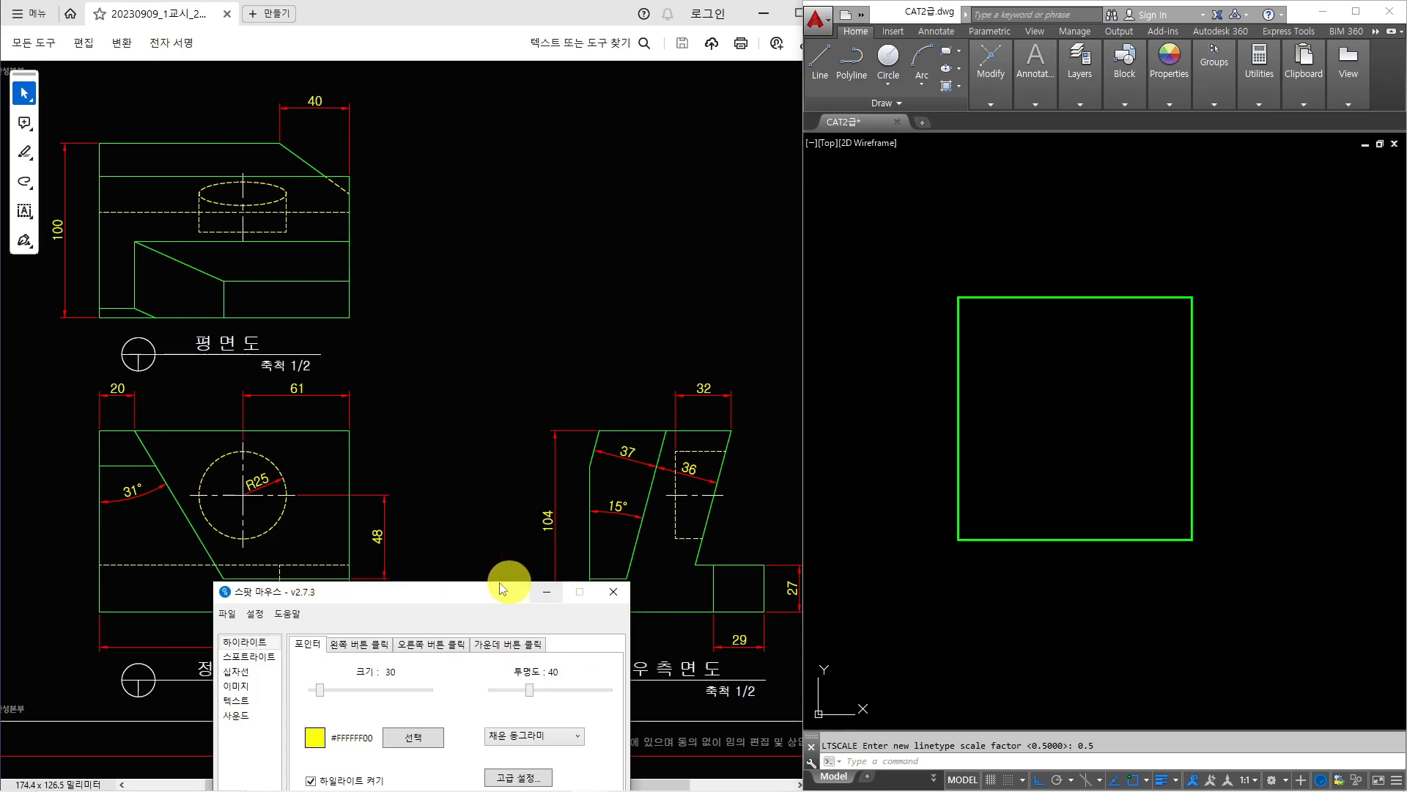
{"action": "mouse_move", "coordinate": [419, 594]}
{"action": "left_mouse_down"}
{"action": "mouse_move", "coordinate": [423, 531]}
{"action": "mouse_move", "coordinate": [0, 389]}
{"action": "left_mouse_up"}
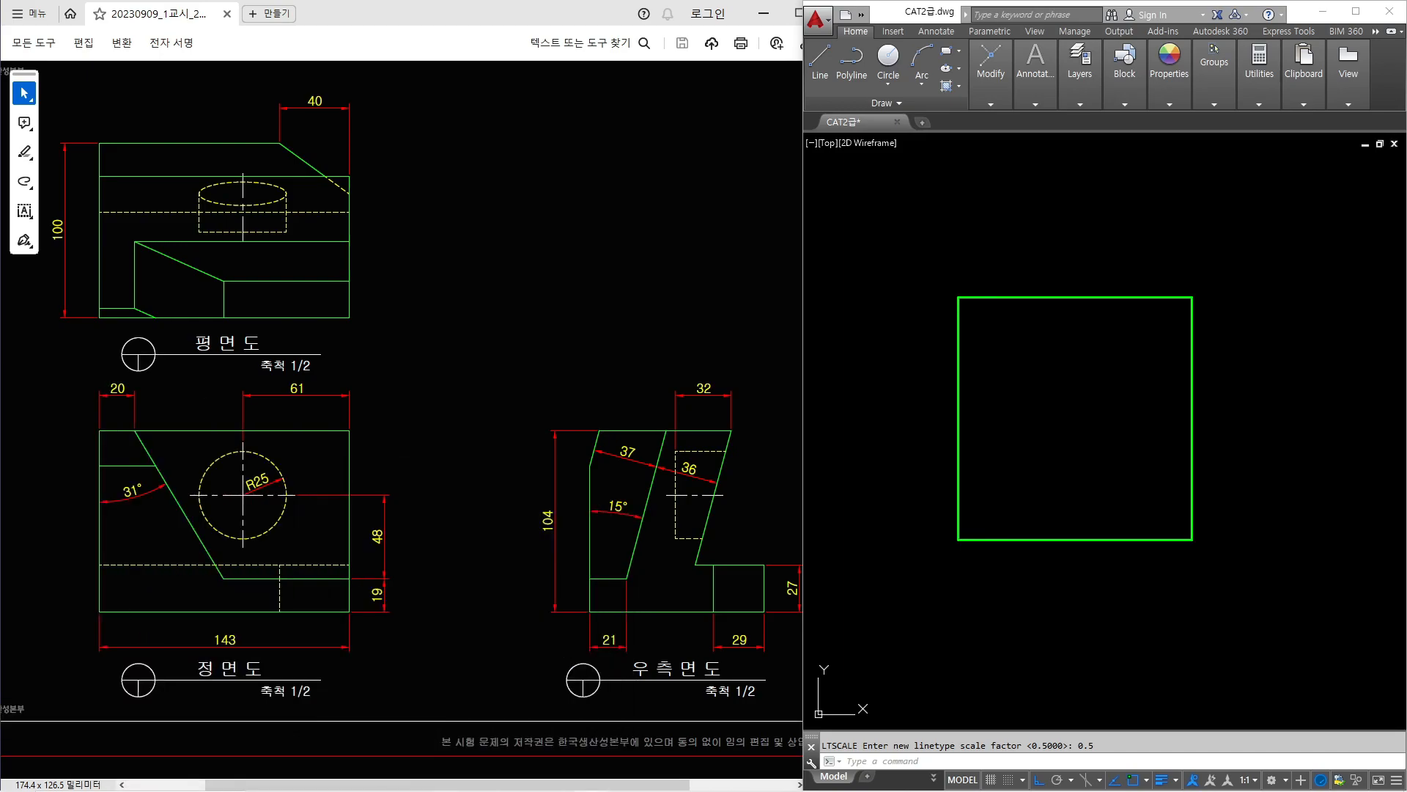
{"action": "left_click", "coordinate": [1023, 574]}
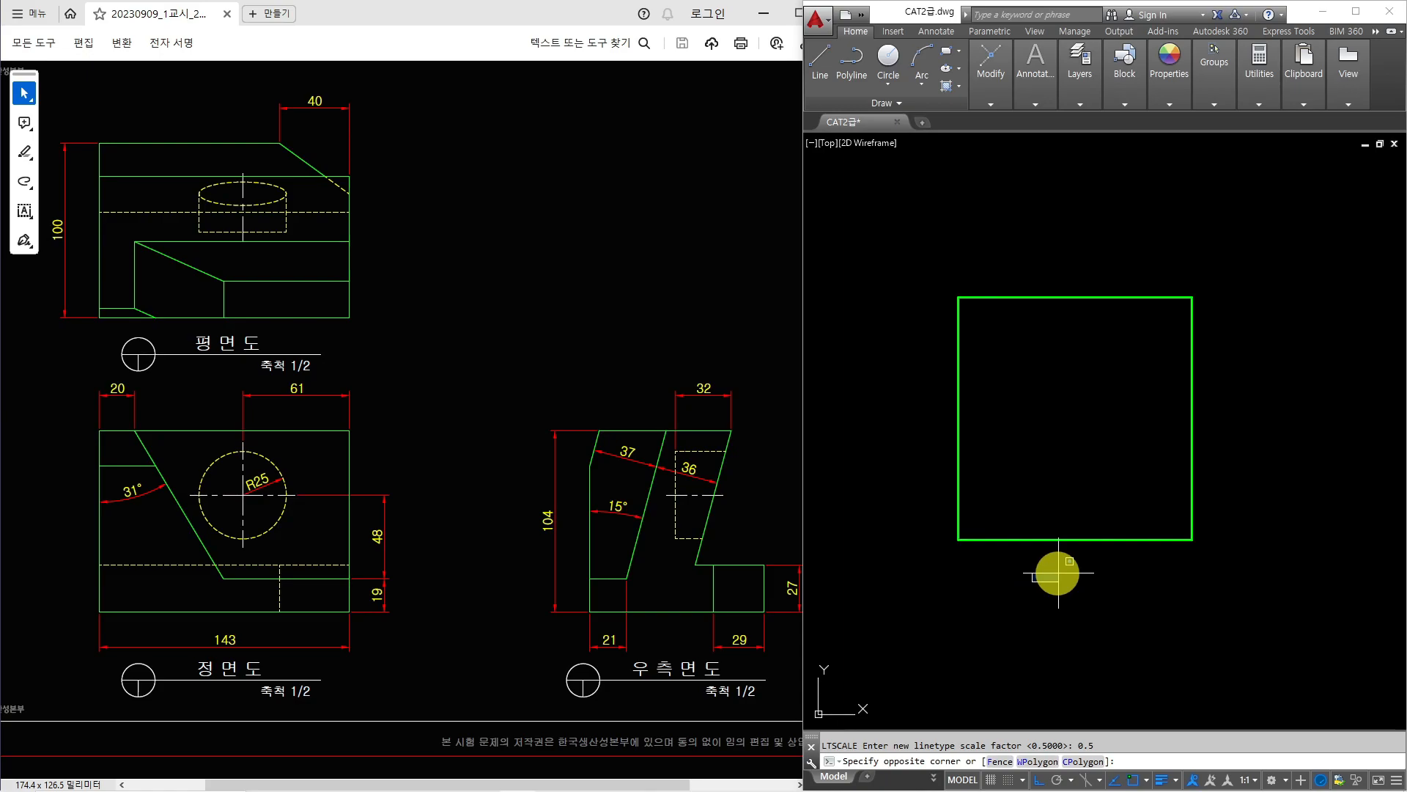
{"action": "left_click", "coordinate": [1058, 573]}
- Offset the bottom edge of the right side view's rectangle 19 upward
{"action": "type", "text": "o"}
{"action": "key", "text": "Return"}
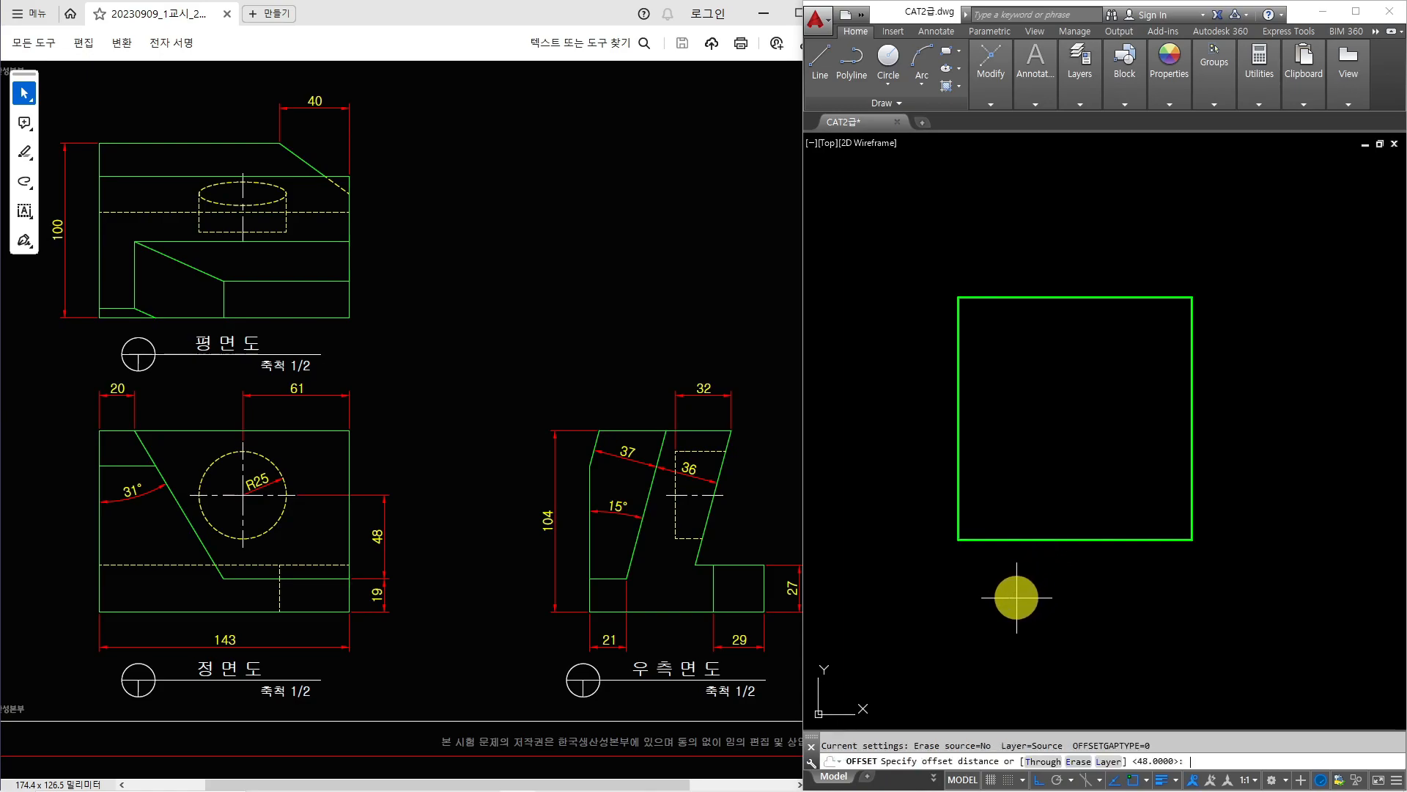
{"action": "type", "text": "19"}
{"action": "key", "text": "Return"}
{"action": "left_click", "coordinate": [990, 540]}
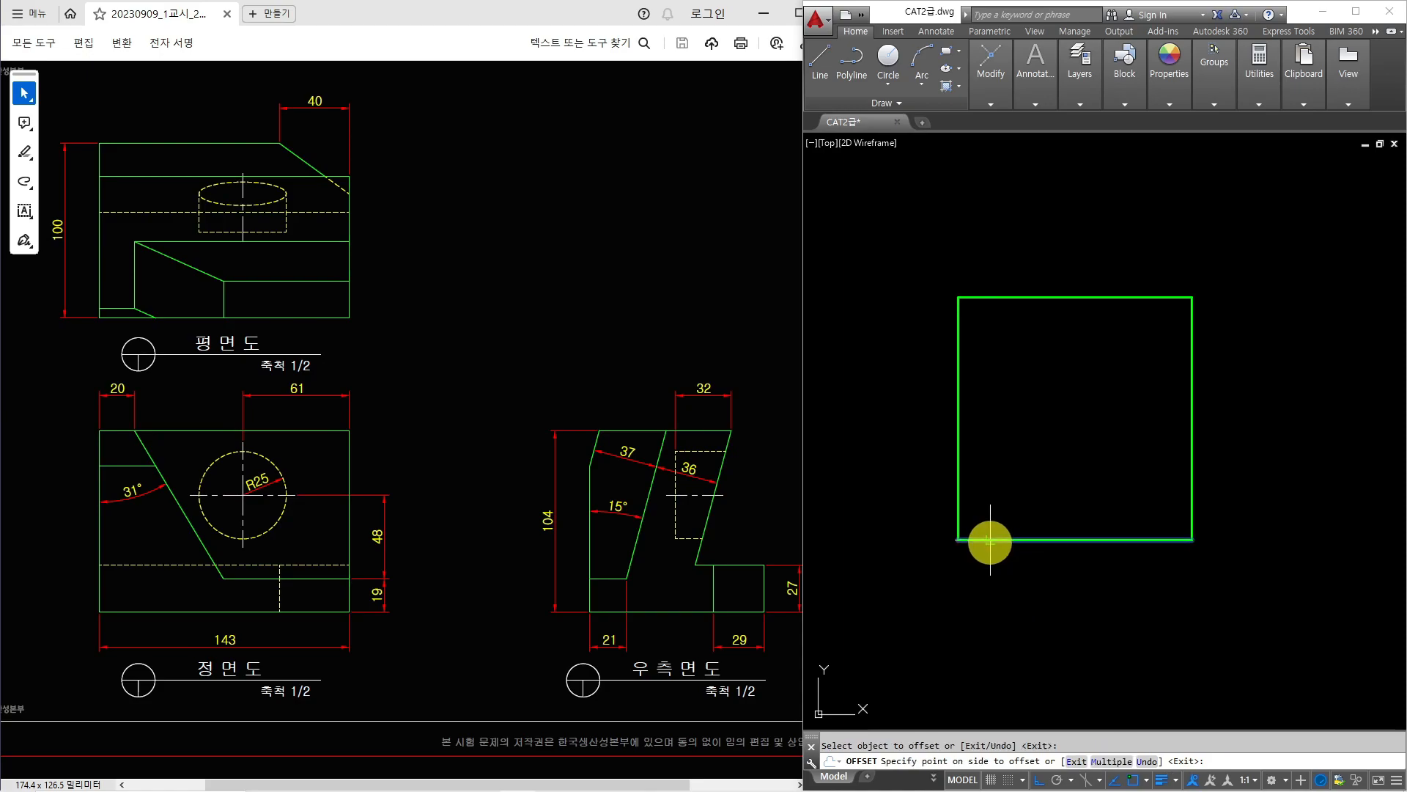
{"action": "left_click", "coordinate": [989, 487]}
{"action": "key", "text": "Escape"}
- Offset the right side view's left edge 21 inward
{"action": "type", "text": "o"}
{"action": "key", "text": "Return"}
{"action": "type", "text": "21"}
{"action": "key", "text": "Return"}
{"action": "left_click", "coordinate": [959, 478]}
{"action": "left_click", "coordinate": [1057, 465]}
{"action": "key", "text": "Escape"}
- Rotate the offset vertical line -15° about its intersection with the offset horizontal line
{"action": "type", "text": "ro"}
{"action": "key", "text": "Return"}
{"action": "left_click", "coordinate": [1007, 469]}
{"action": "key", "text": "Return"}
{"action": "left_click", "coordinate": [1007, 495]}
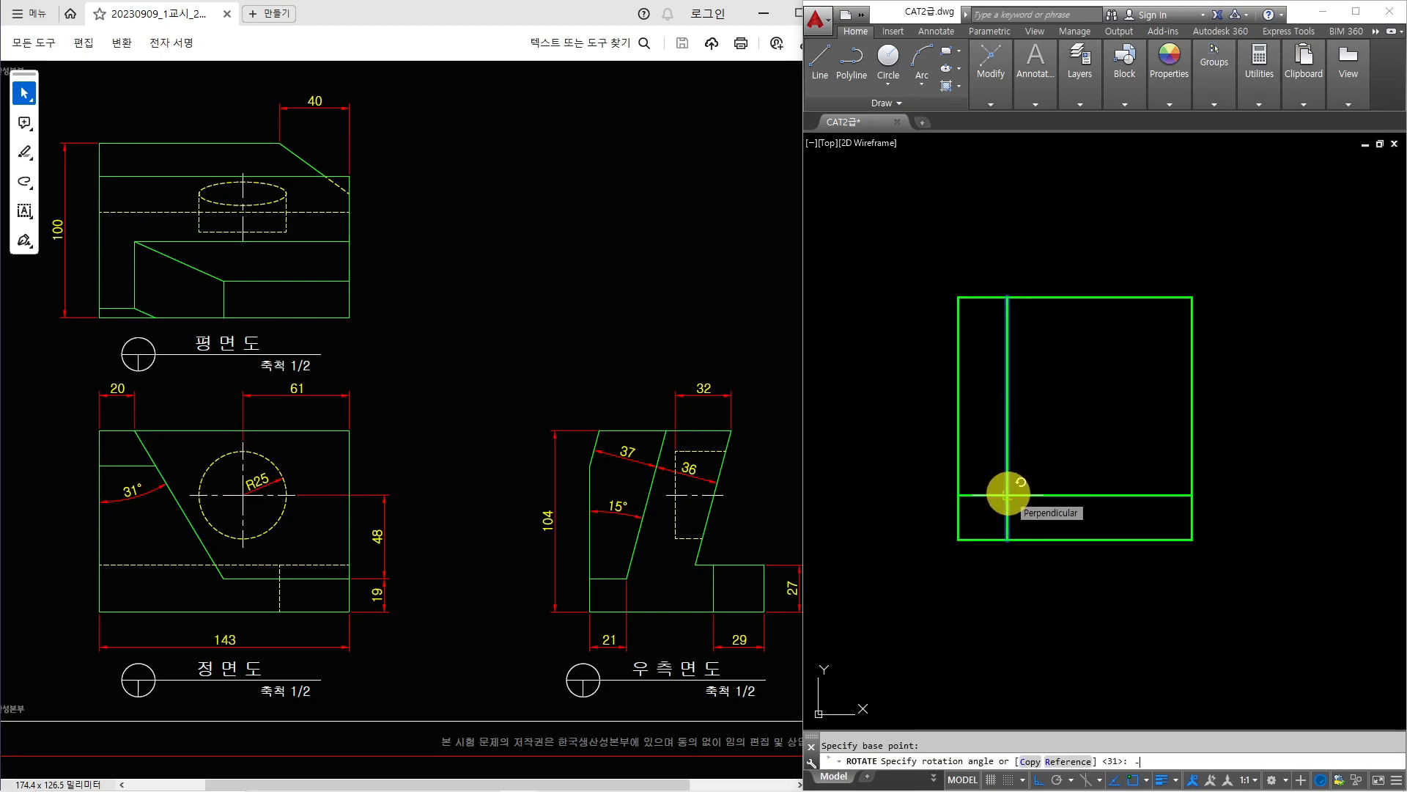
{"action": "type", "text": "-15"}
{"action": "key", "text": "Return"}
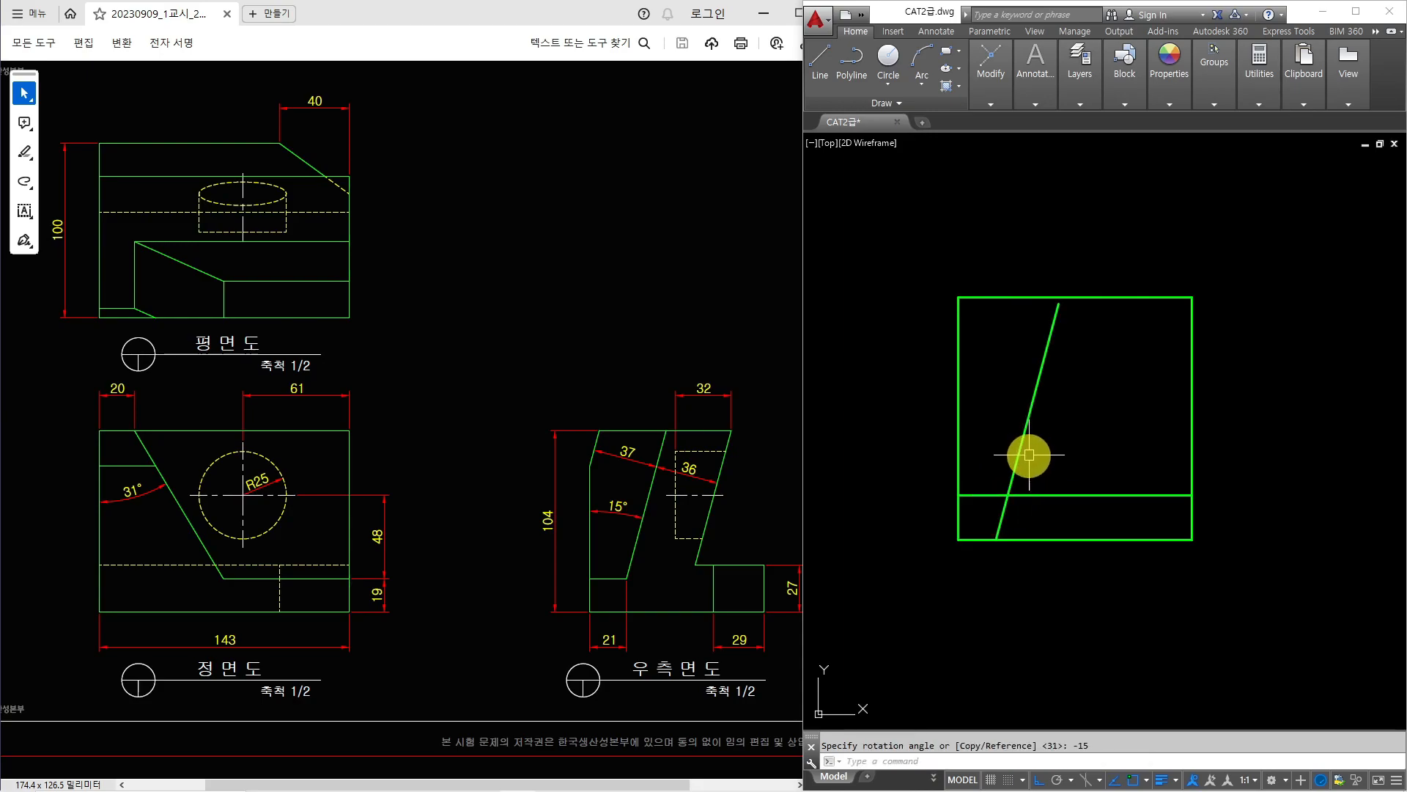
- Fillet the horizontal and slanted lines into a sharp corner and extend the slanted line to the top edge
{"action": "type", "text": "f"}
{"action": "key", "text": "Return"}
{"action": "left_click", "coordinate": [987, 495]}
{"action": "left_click", "coordinate": [1008, 478]}
{"action": "type", "text": "tr"}
{"action": "key", "text": "Return"}
{"action": "left_click", "coordinate": [1049, 335], "text": "shift"}
{"action": "key", "text": "Escape"}
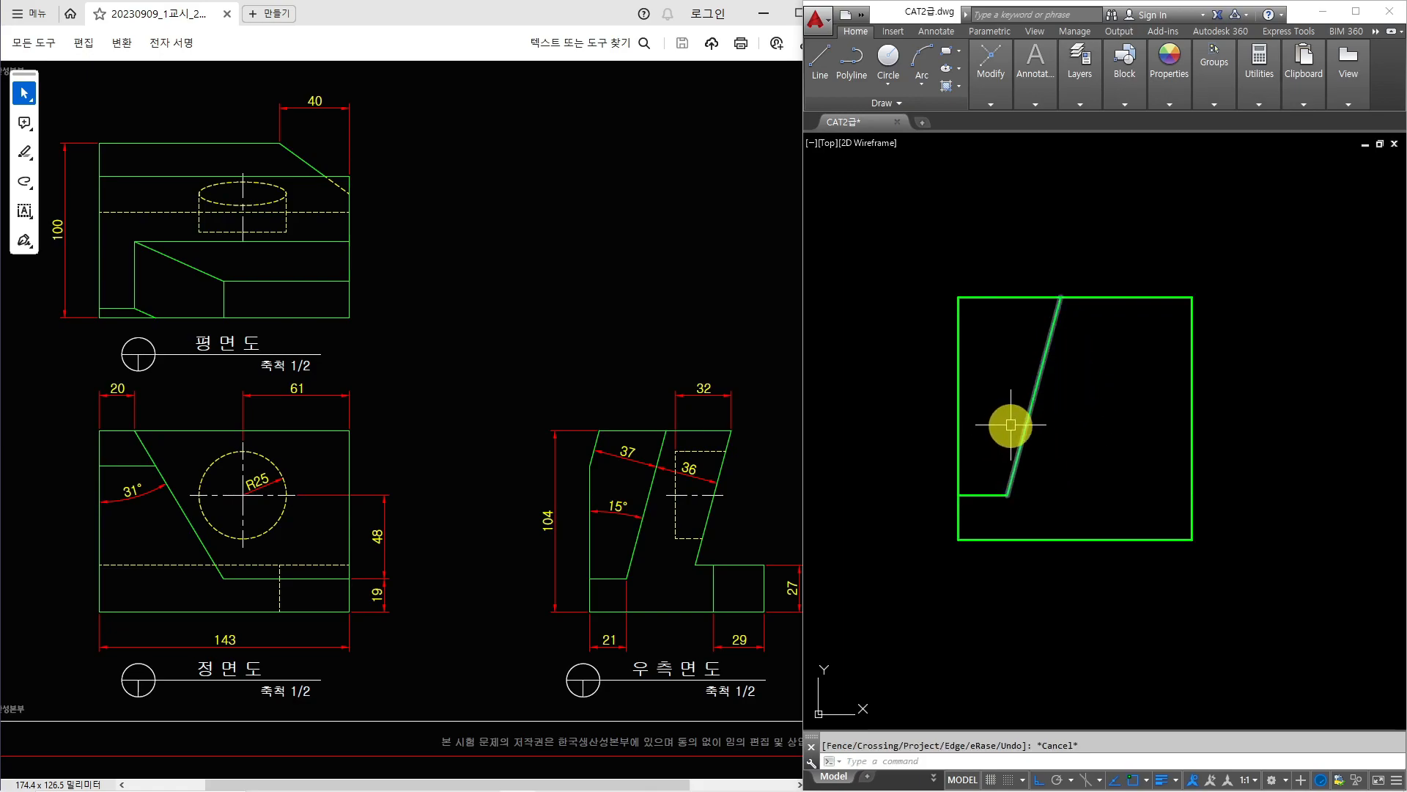
- Offset the right side view's slanted line 37 toward the upper-left corner
{"action": "type", "text": "o"}
{"action": "key", "text": "Return"}
{"action": "type", "text": "37"}
{"action": "key", "text": "Return"}
{"action": "left_click", "coordinate": [1034, 370]}
{"action": "left_click", "coordinate": [970, 313]}
{"action": "key", "text": "Escape"}
- Trim the left edge, top edge and new slanted line to form the sloped upper-left corner of the right side view
{"action": "type", "text": "tr"}
{"action": "key", "text": "Return"}
{"action": "key", "text": "Return"}
{"action": "left_click", "coordinate": [959, 285]}
{"action": "left_click", "coordinate": [948, 304]}
{"action": "left_click", "coordinate": [974, 283]}
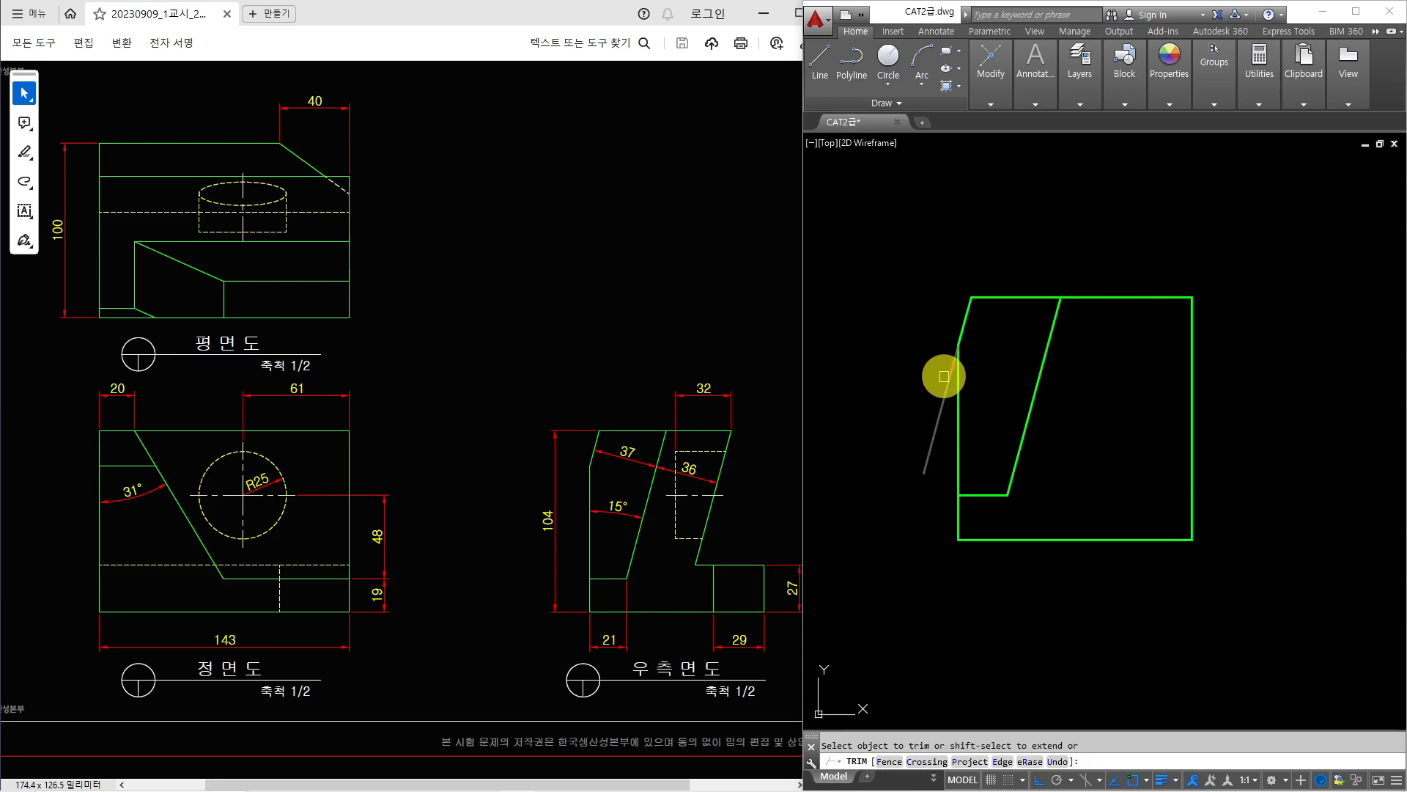
{"action": "key", "text": "Escape"}
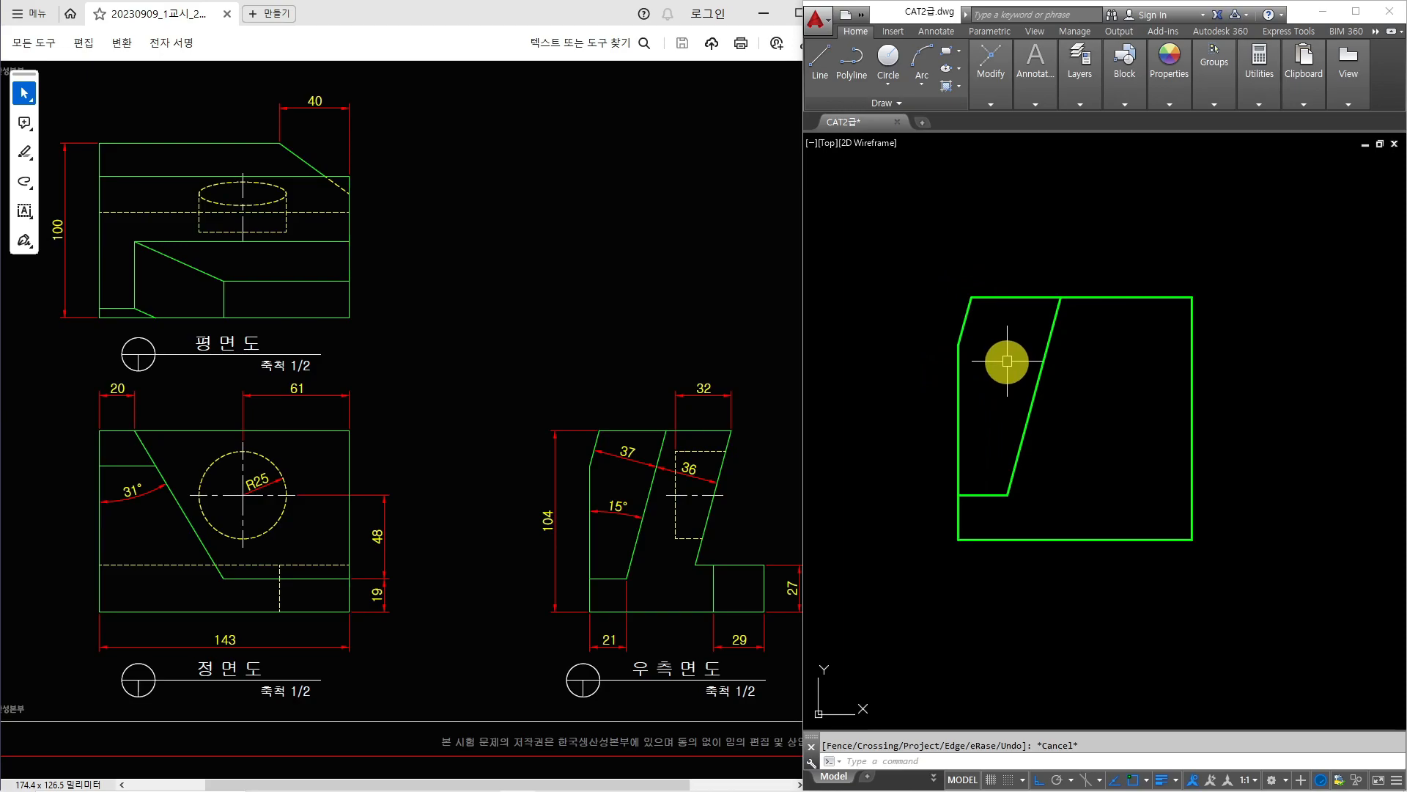
- Offset the right side view's inner slanted line 36 to the right
{"action": "type", "text": "o"}
{"action": "key", "text": "Return"}
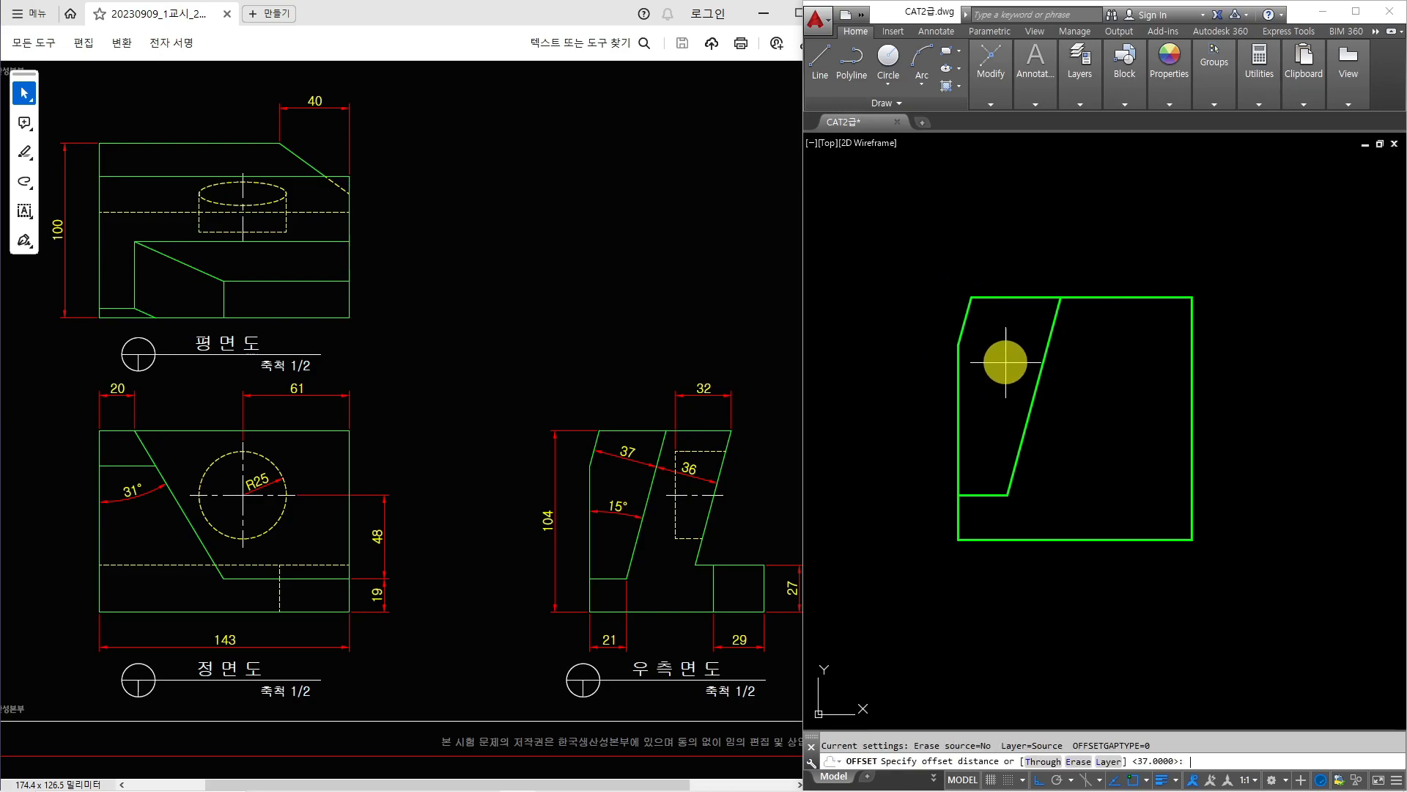
{"action": "type", "text": "36"}
{"action": "key", "text": "Return"}
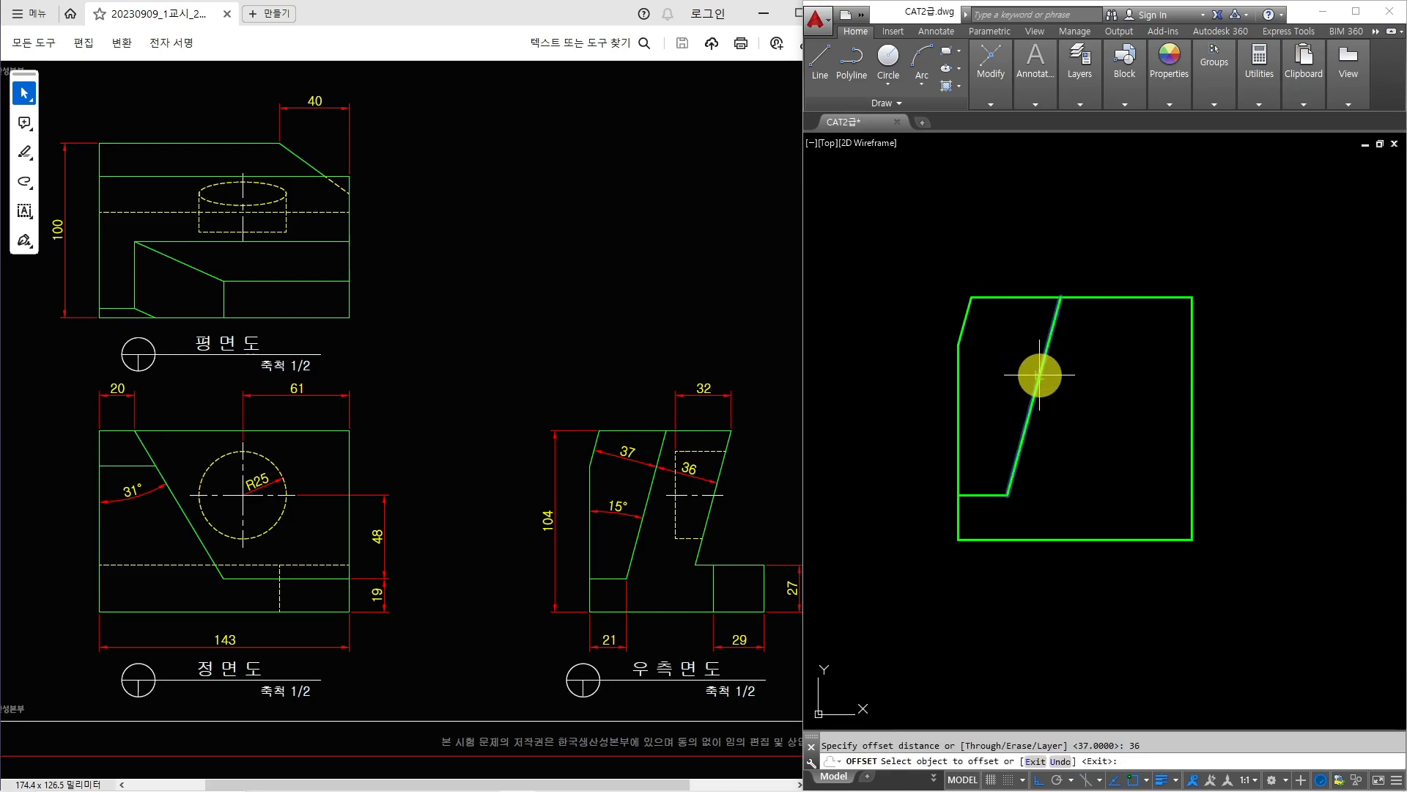
{"action": "left_click", "coordinate": [1040, 371]}
{"action": "left_click", "coordinate": [1141, 392]}
{"action": "key", "text": "Return"}
- Extend the new slanted line to the top edge and trim the top edge beyond it
{"action": "type", "text": "tr"}
{"action": "key", "text": "Return"}
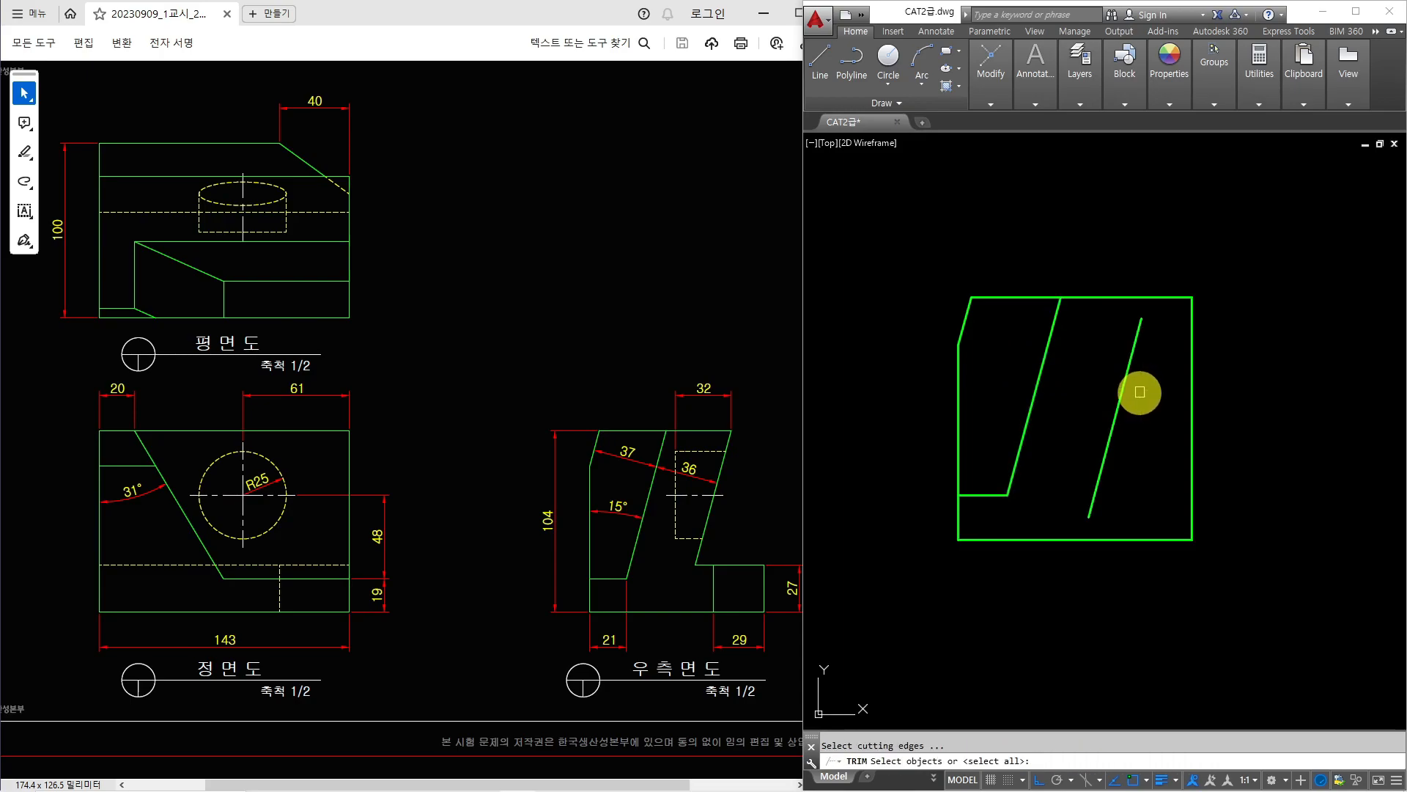
{"action": "left_click", "coordinate": [1168, 301]}
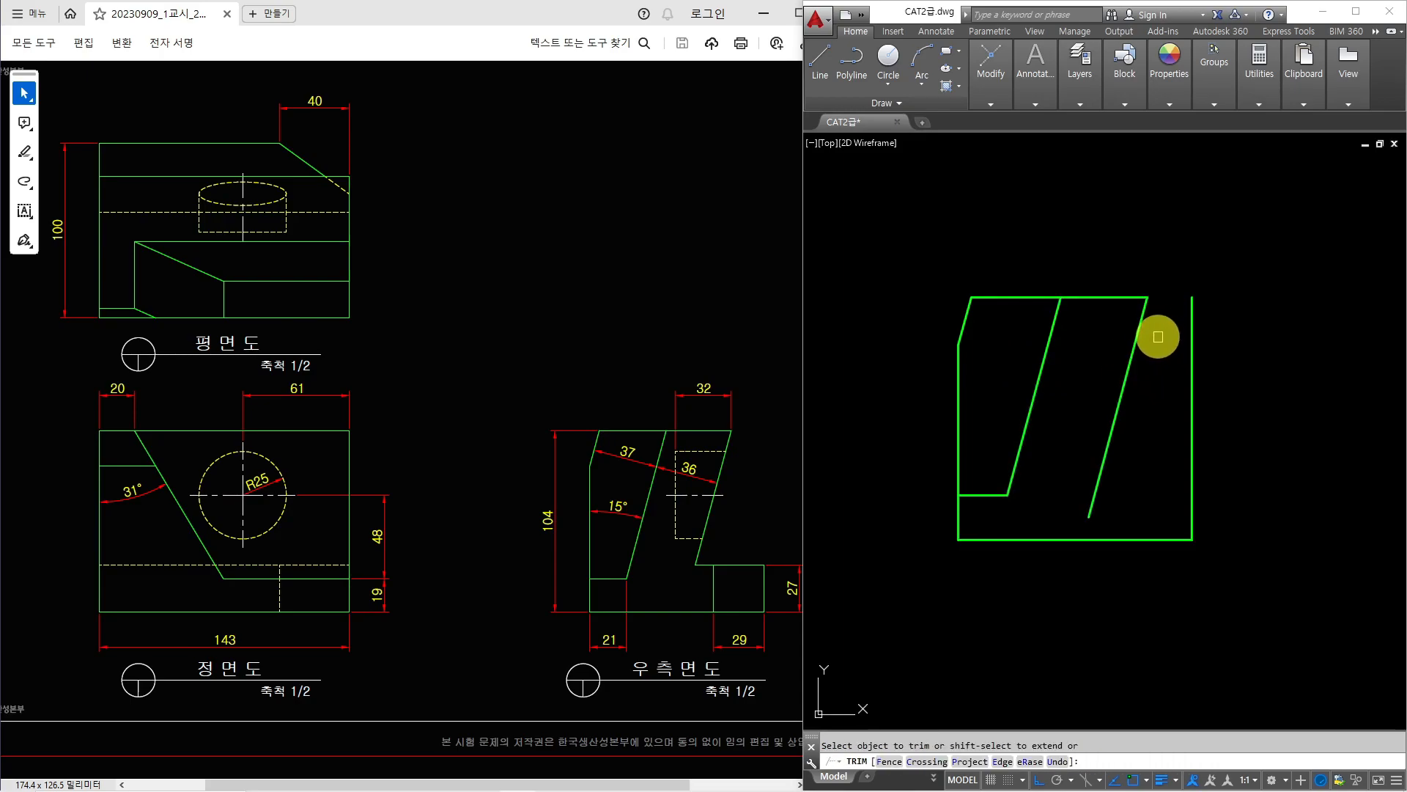
{"action": "key", "text": "Return"}
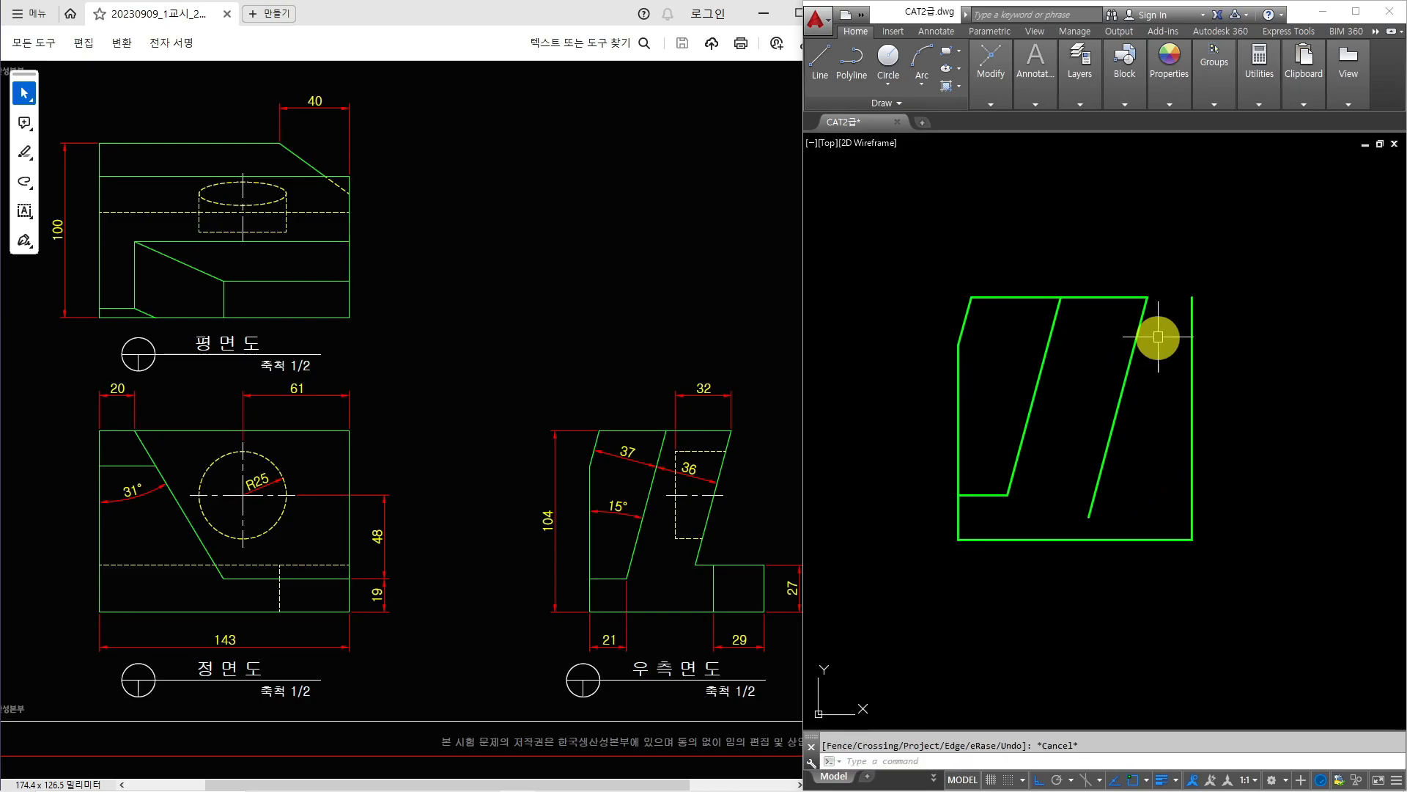
- Offset the right side view's bottom edge 27 upward
{"action": "type", "text": "o"}
{"action": "key", "text": "Return"}
{"action": "type", "text": "27"}
{"action": "key", "text": "Return"}
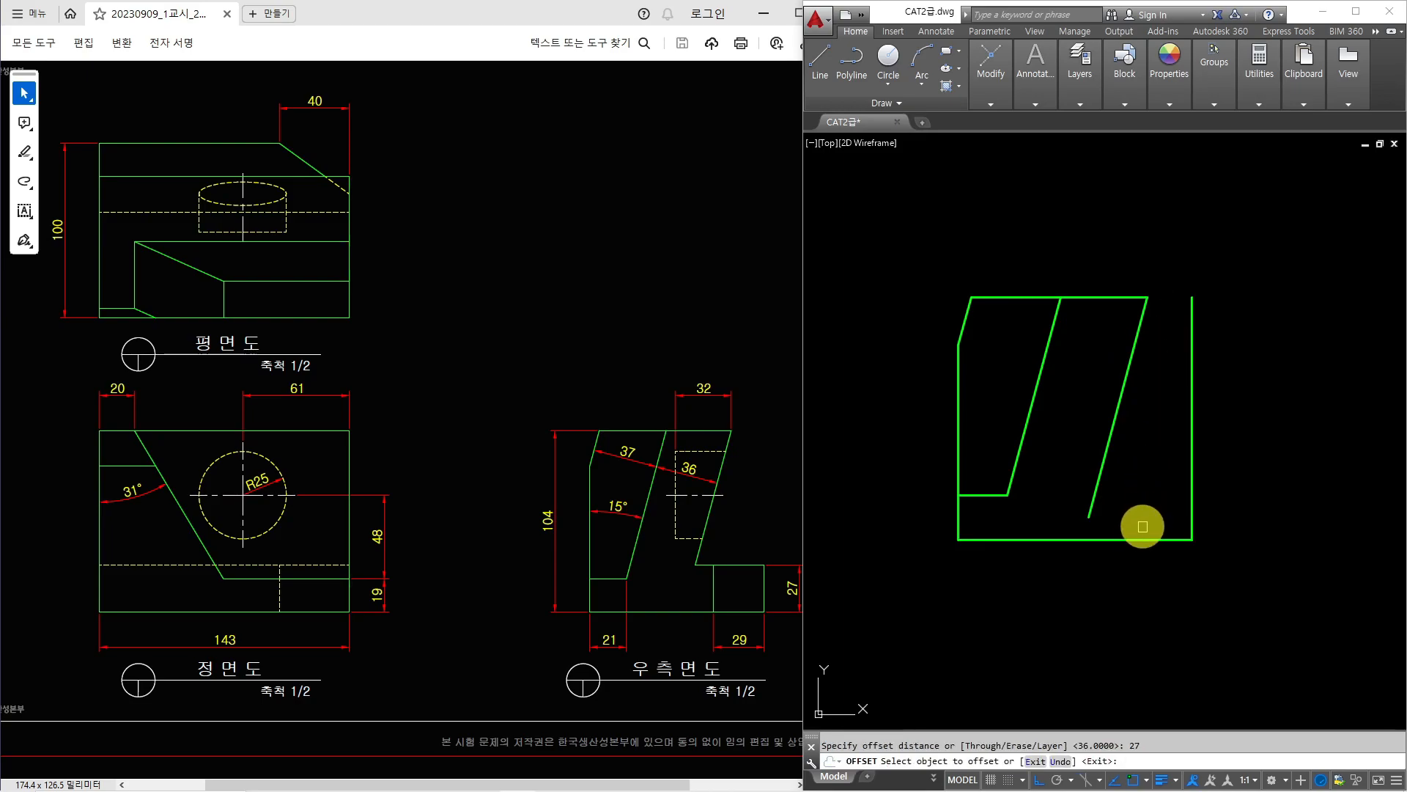
{"action": "left_click", "coordinate": [1142, 539]}
{"action": "left_click", "coordinate": [1142, 477]}
{"action": "key", "text": "Return"}
- Fillet the 27-high ledge line into sharp corners with the right slanted line and the right vertical edge
{"action": "type", "text": "f"}
{"action": "key", "text": "Return"}
{"action": "left_click", "coordinate": [1107, 455]}
{"action": "left_click", "coordinate": [1132, 477]}
{"action": "key", "text": "Return"}
{"action": "left_click", "coordinate": [1171, 478]}
{"action": "left_click", "coordinate": [1189, 494]}
{"action": "key", "text": "Escape"}
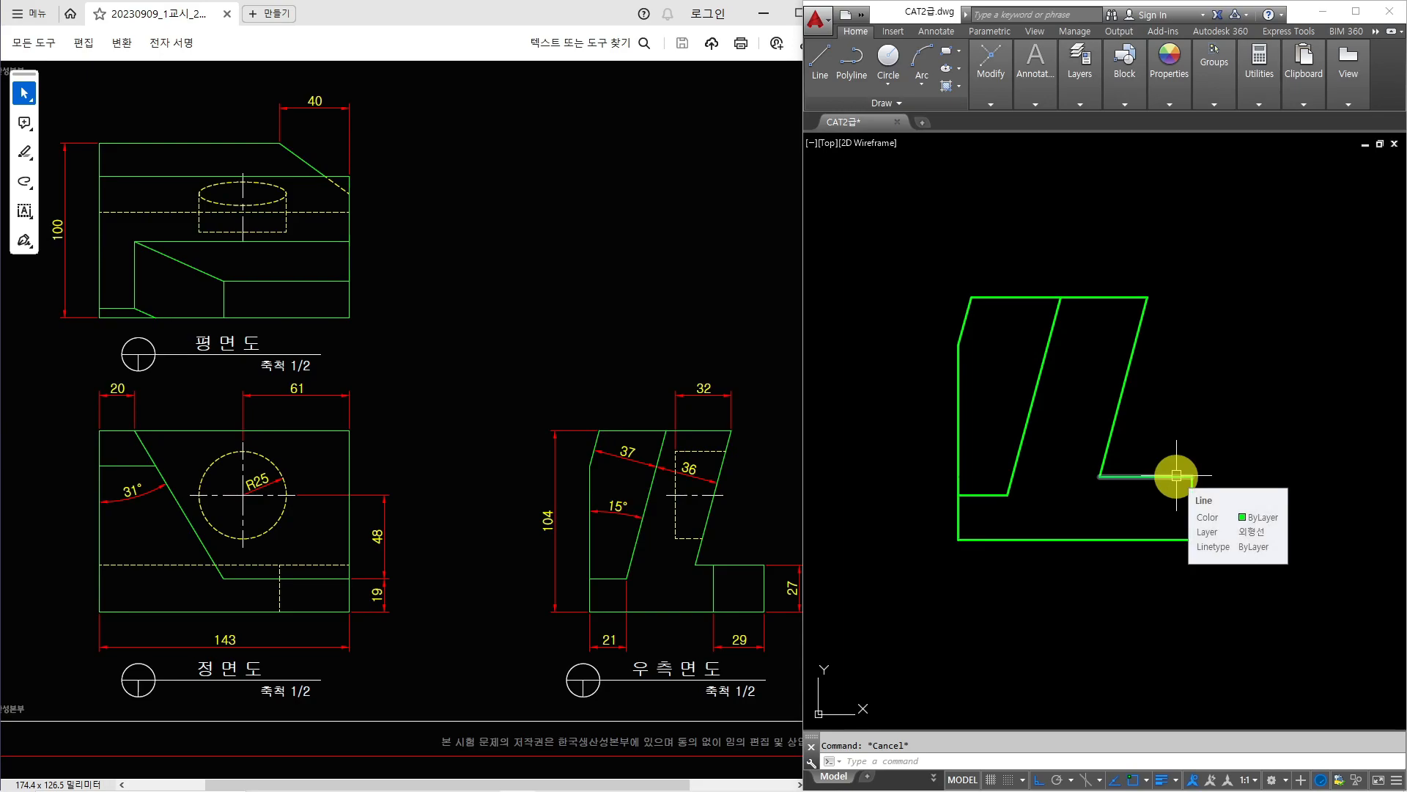
- Offset the right side view's short right edge 29 inward across the base step
{"action": "type", "text": "o"}
{"action": "key", "text": "Return"}
{"action": "type", "text": "29"}
{"action": "key", "text": "Return"}
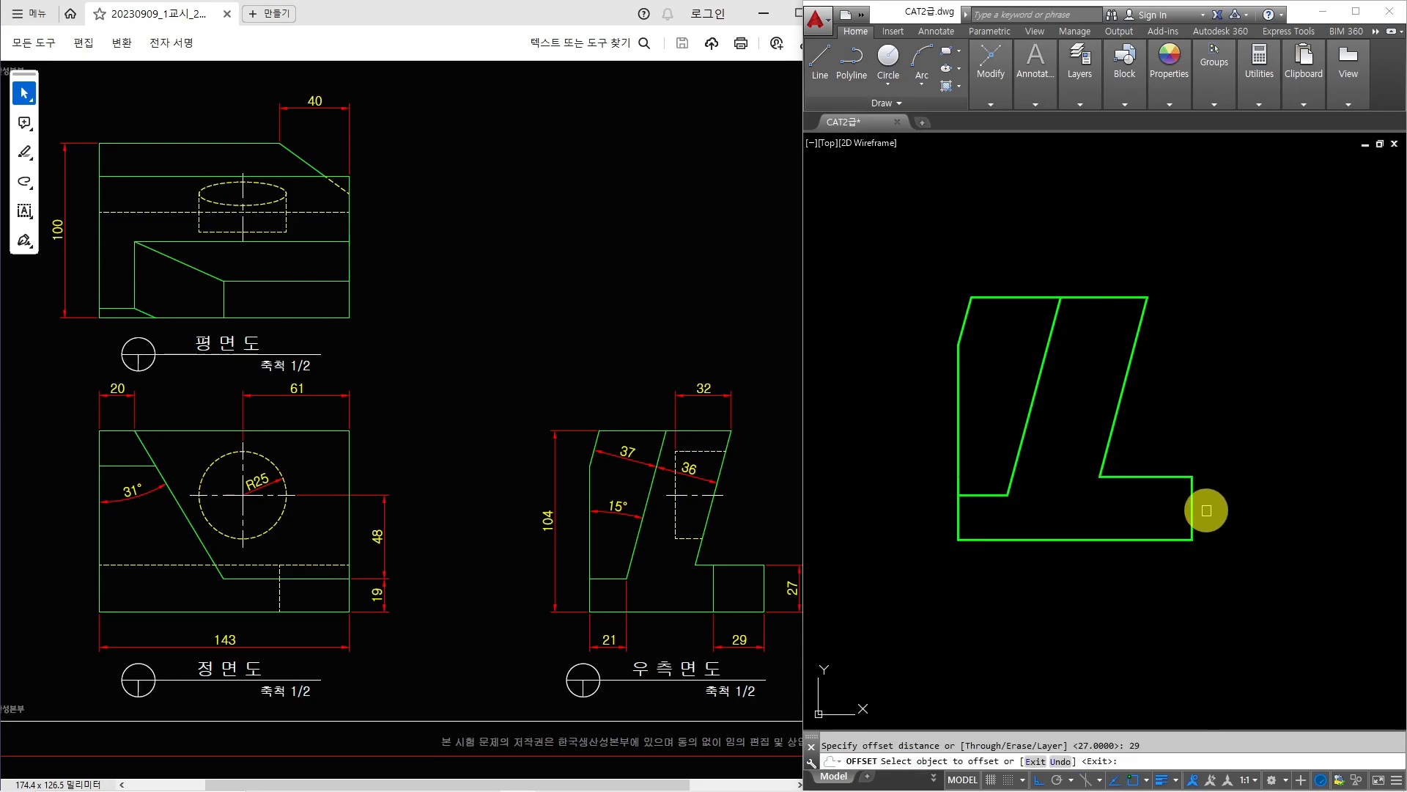
{"action": "left_click", "coordinate": [1194, 513]}
{"action": "left_click", "coordinate": [1124, 504]}
{"action": "key", "text": "Escape"}
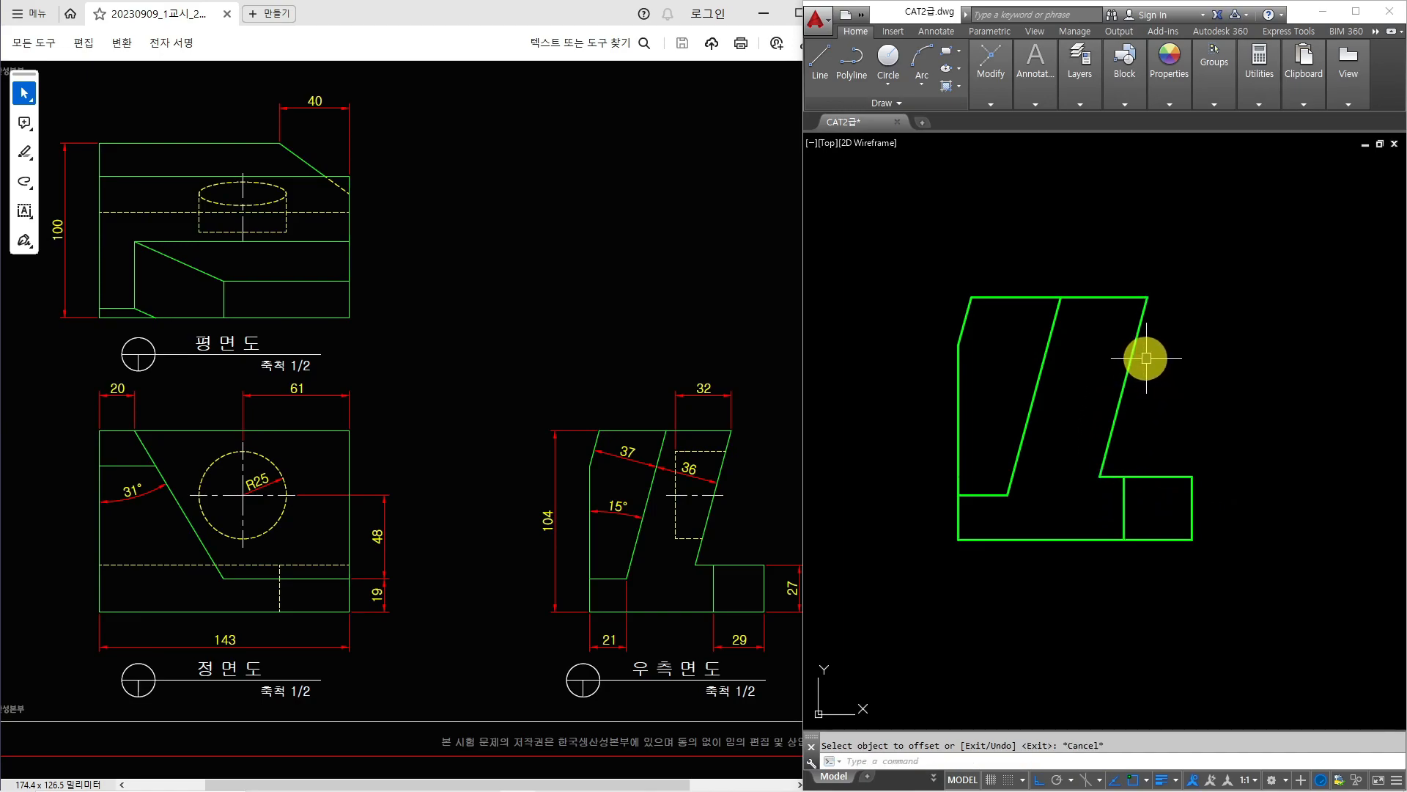
- Draw a vertical line down from the right side view's upper-right corner and move it 32 to the left
{"action": "type", "text": "l"}
{"action": "key", "text": "Return"}
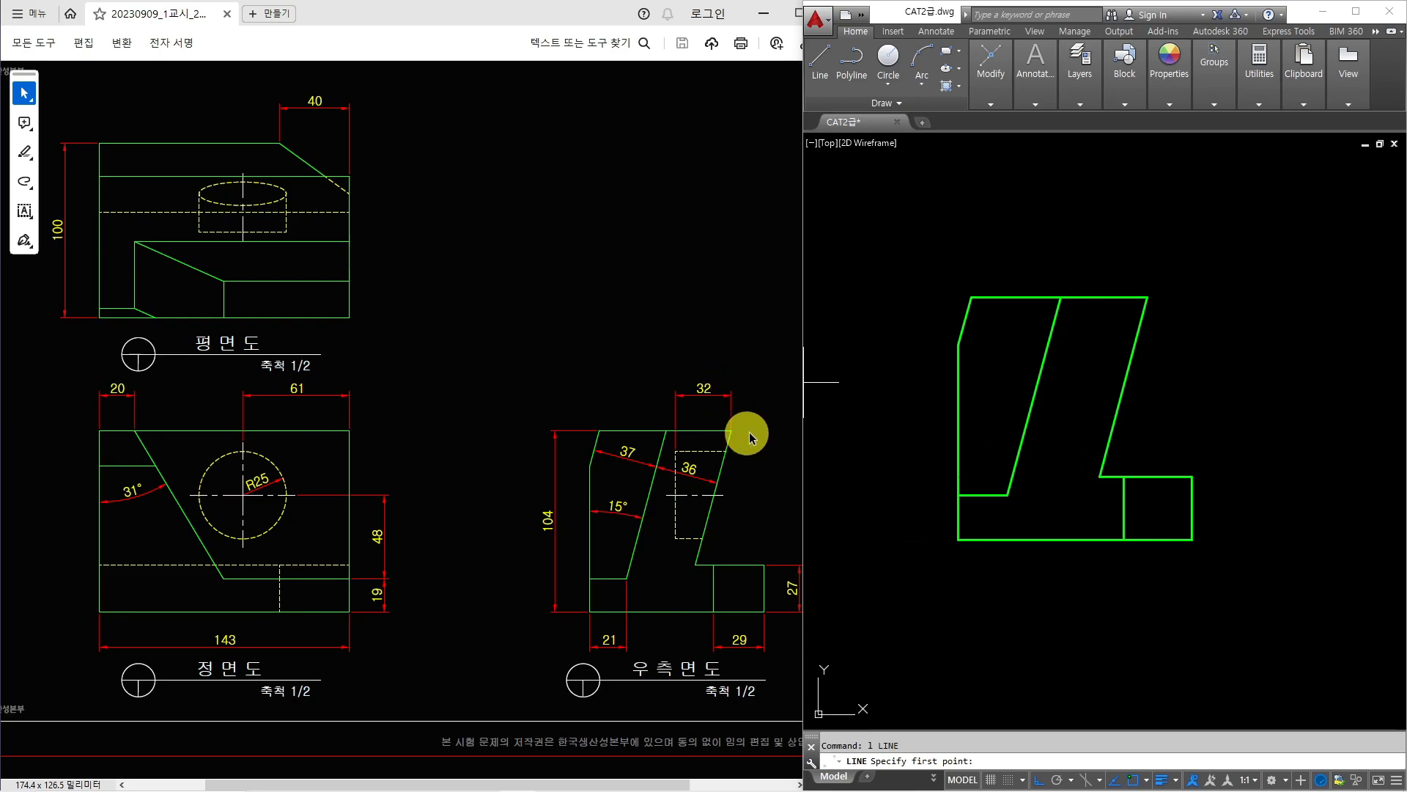
{"action": "left_click", "coordinate": [1147, 297]}
{"action": "key", "text": "Escape"}
{"action": "type", "text": "m"}
{"action": "key", "text": "Return"}
{"action": "left_click", "coordinate": [1148, 399]}
{"action": "key", "text": "Return"}
{"action": "left_click", "coordinate": [1291, 446]}
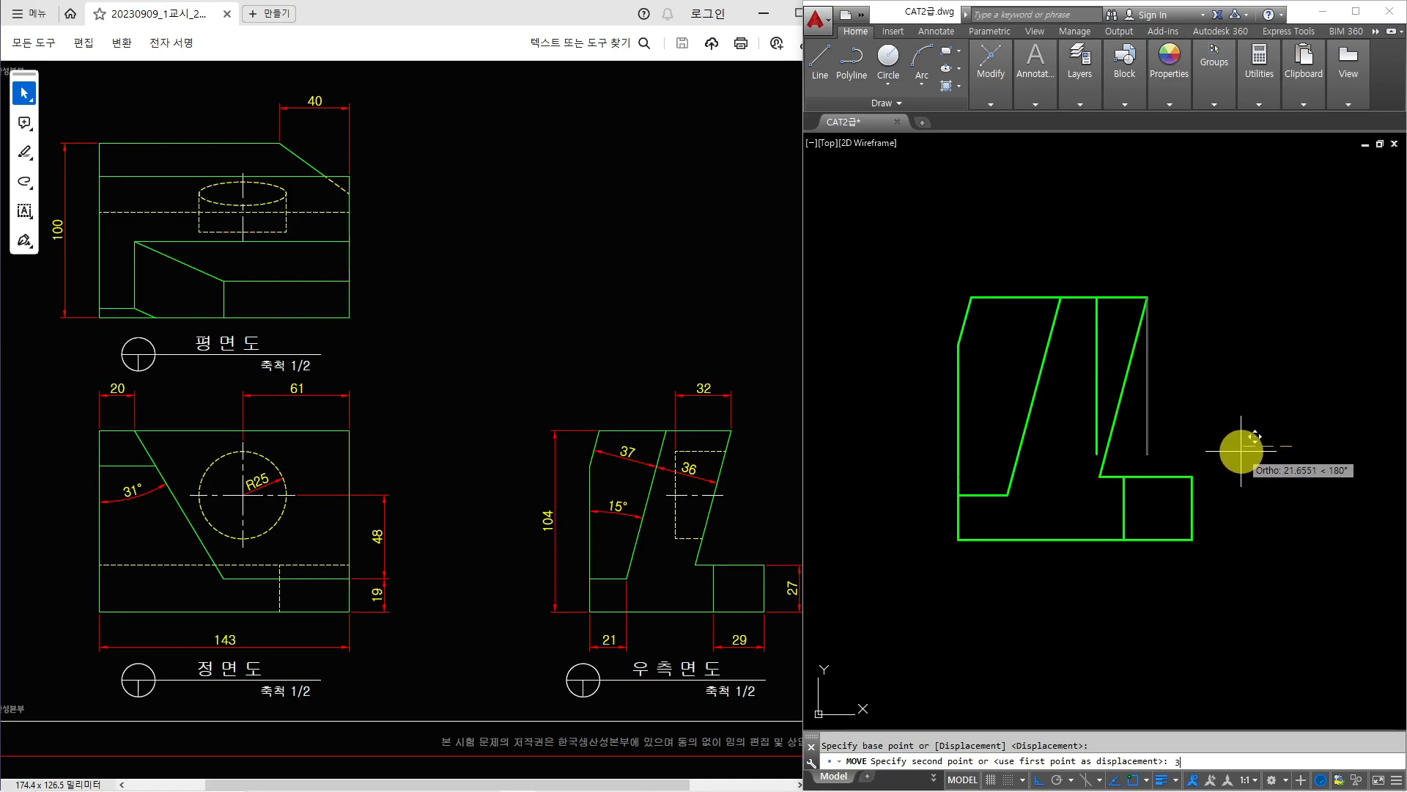
{"action": "key", "text": "Return"}
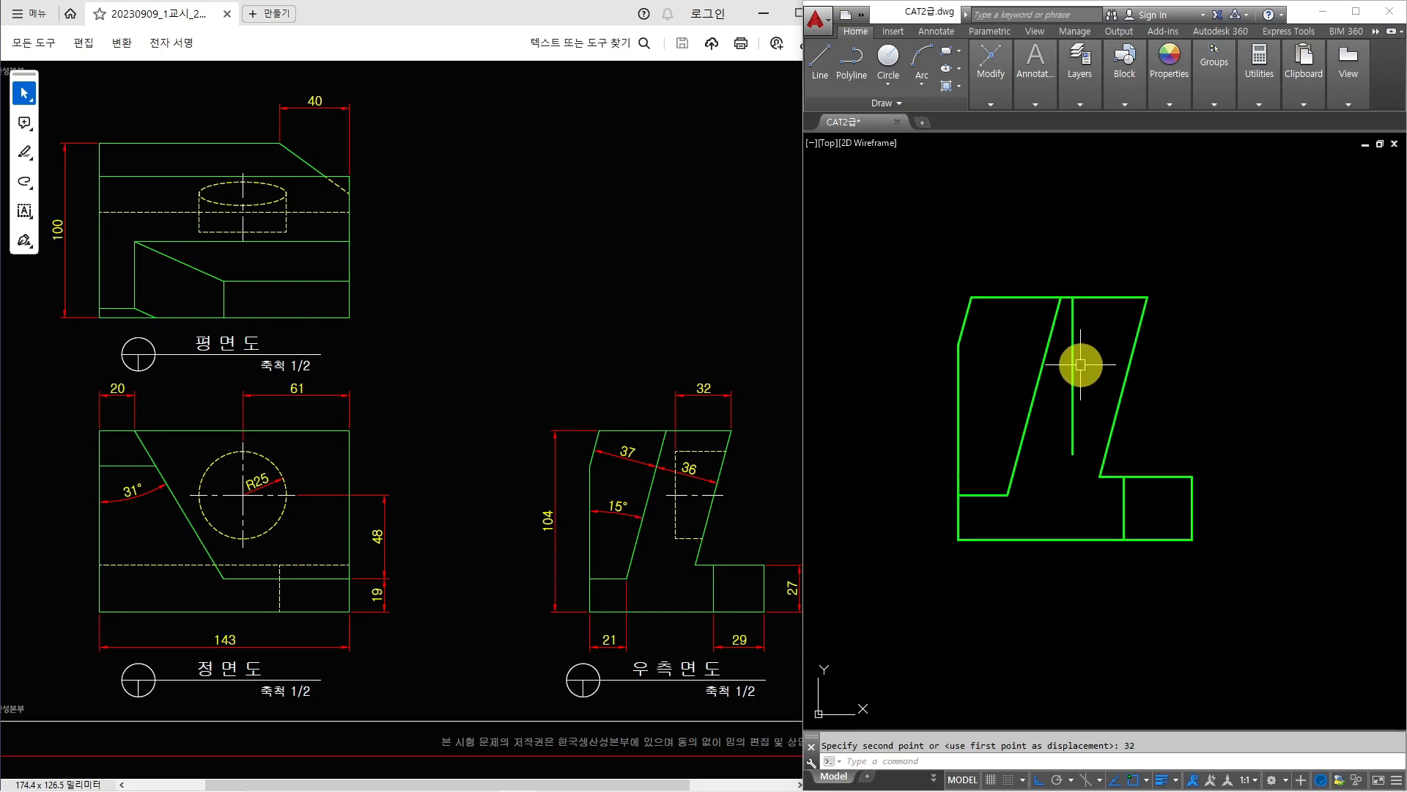
{"action": "type", "text": "l"}
{"action": "key", "text": "Return"}
{"action": "key", "text": "Escape"}
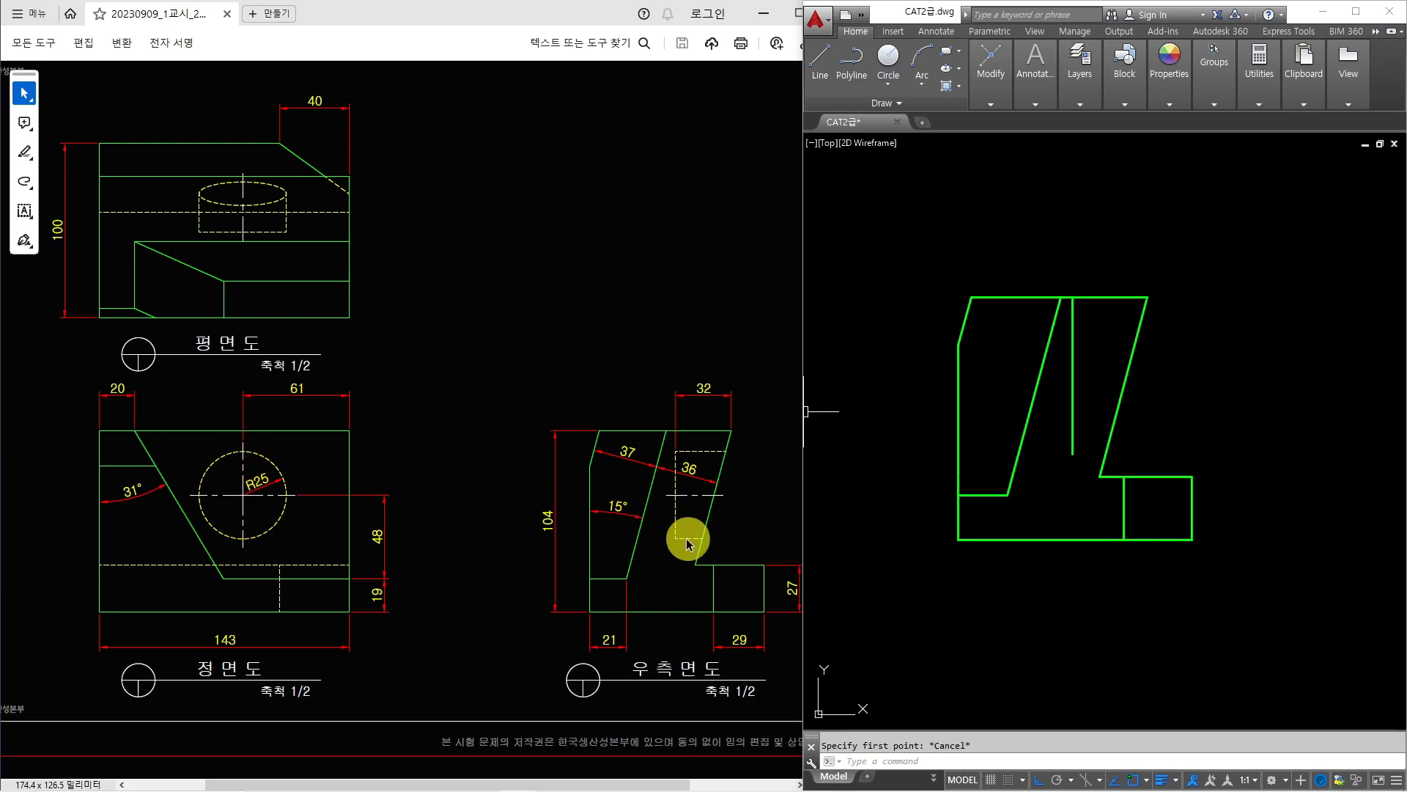
- Draw horizontal projection lines from the top and bottom of the front view's circle across to the right side view
{"action": "scroll", "coordinate": [1106, 420], "scroll_direction": "down", "scroll_amount": 1}
{"action": "middle_click_drag", "start_coordinate": [861, 398], "coordinate": [1112, 395]}
{"action": "type", "text": "l"}
{"action": "key", "text": "Return"}
{"action": "left_click", "coordinate": [1092, 368]}
{"action": "left_click", "coordinate": [1382, 400]}
{"action": "key", "text": "Return"}
{"action": "key", "text": "Return"}
{"action": "left_click", "coordinate": [954, 441]}
{"action": "left_click", "coordinate": [1381, 442]}
{"action": "key", "text": "Escape"}
- Fillet the two projection lines into sharp corners with the vertical line in the right side view
{"action": "middle_click_drag", "start_coordinate": [1376, 439], "coordinate": [1351, 430]}
{"action": "scroll", "coordinate": [1276, 391], "scroll_direction": "up", "scroll_amount": 2}
{"action": "scroll", "coordinate": [1275, 391], "scroll_direction": "up", "scroll_amount": 1}
{"action": "type", "text": "f"}
{"action": "key", "text": "Return"}
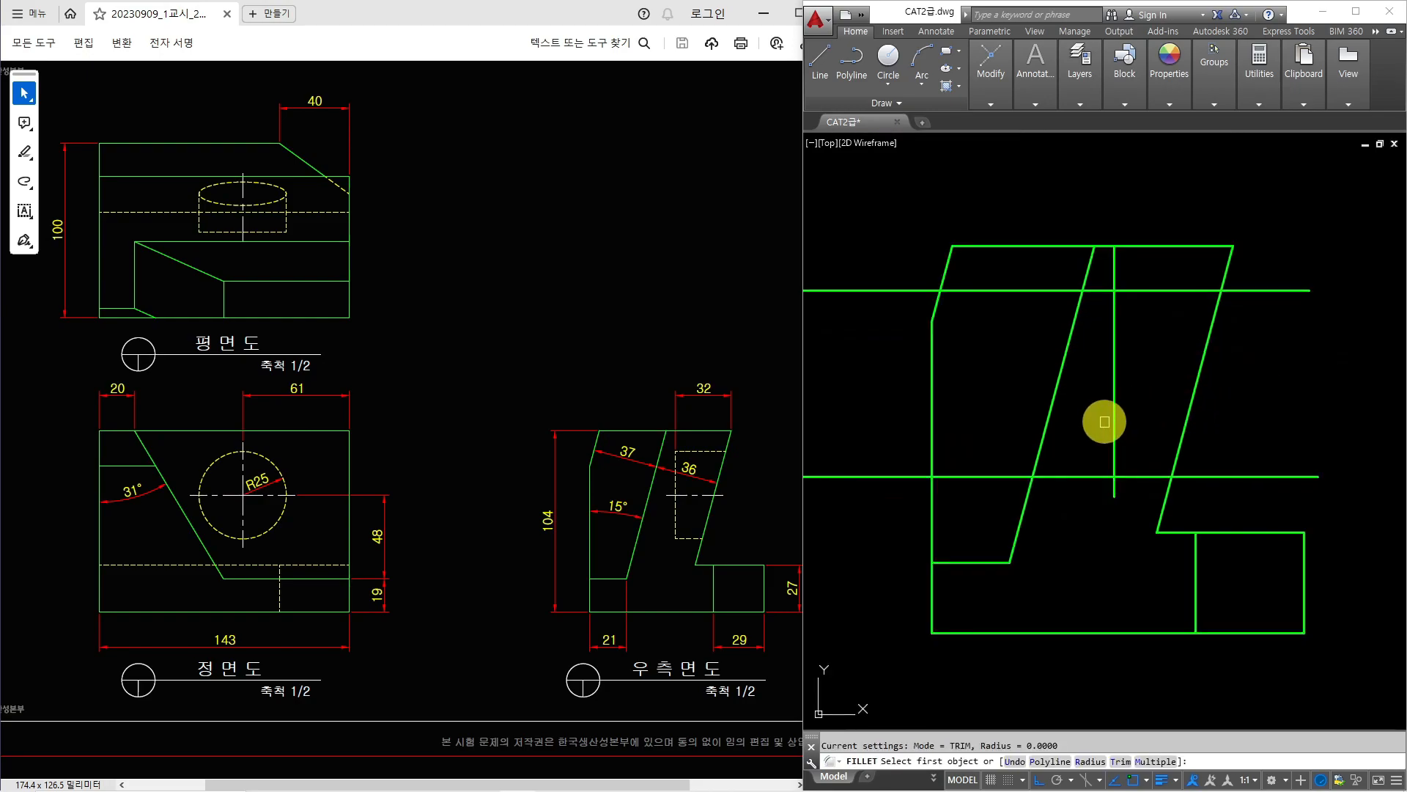
{"action": "left_click", "coordinate": [1115, 452]}
{"action": "left_click", "coordinate": [1131, 476]}
{"action": "key", "text": "Return"}
{"action": "left_click", "coordinate": [1119, 380]}
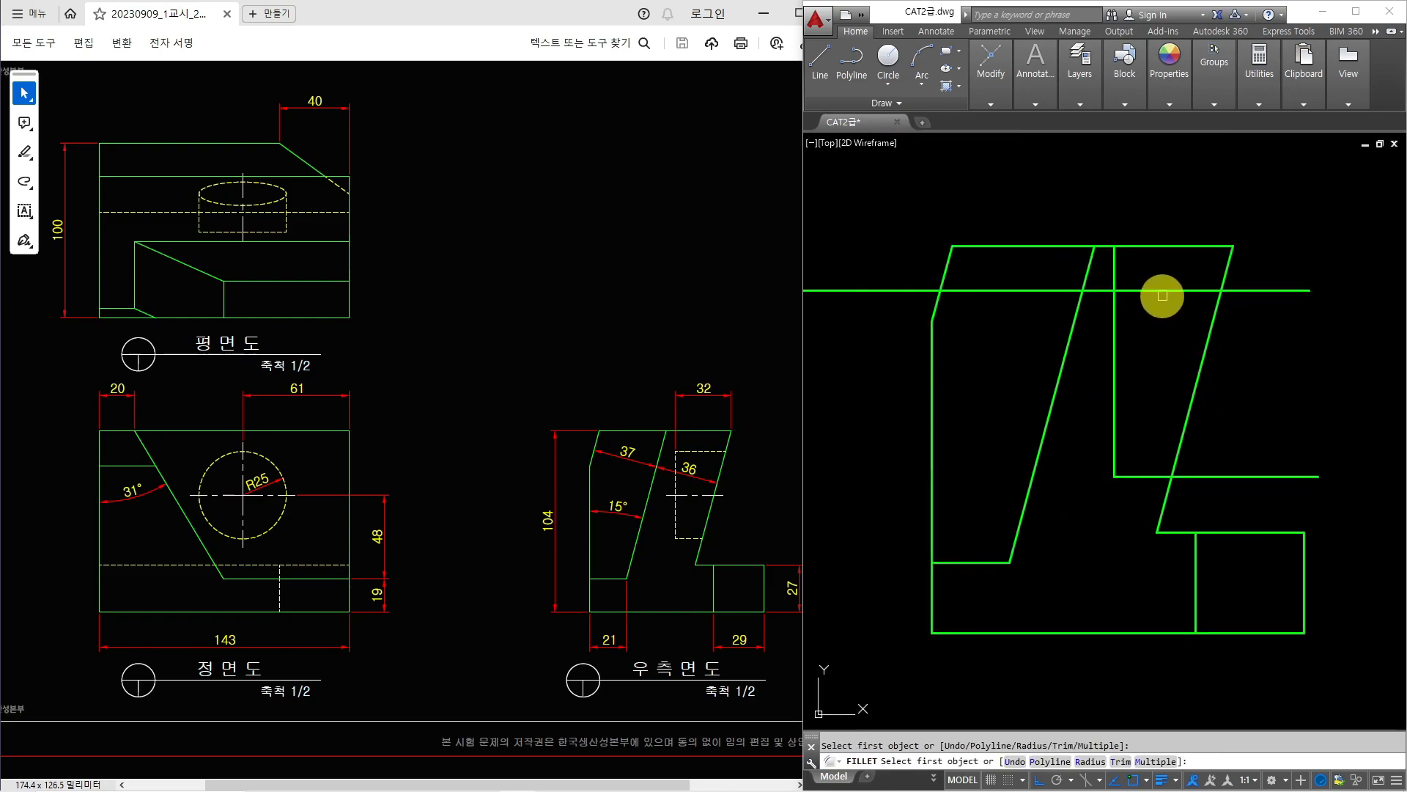
{"action": "left_click", "coordinate": [1144, 291]}
- Trim the two hole lines beyond the right slanted edge of the right side view
{"action": "type", "text": "tr"}
{"action": "key", "text": "Return"}
{"action": "left_click_drag", "start_coordinate": [1288, 273], "coordinate": [1236, 475]}
{"action": "key", "text": "Escape"}
- Put the three hole lines of the right side view on the 숨은선 layer
{"action": "left_click", "coordinate": [1143, 394]}
{"action": "left_click", "coordinate": [1104, 484]}
{"action": "left_click", "coordinate": [1170, 333]}
{"action": "left_click", "coordinate": [1145, 268]}
{"action": "left_click", "coordinate": [1072, 96]}
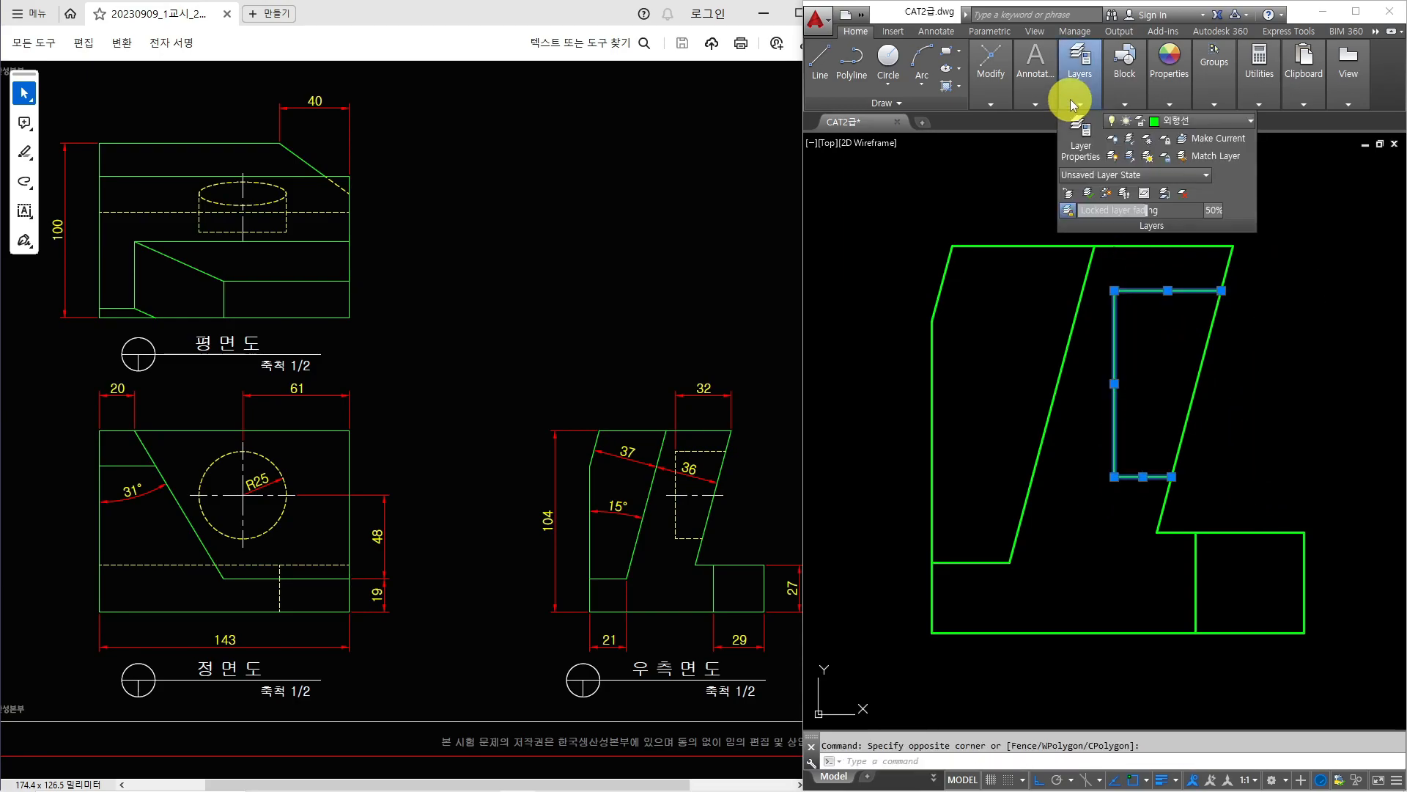
{"action": "left_click", "coordinate": [1165, 119]}
{"action": "left_click", "coordinate": [1179, 225]}
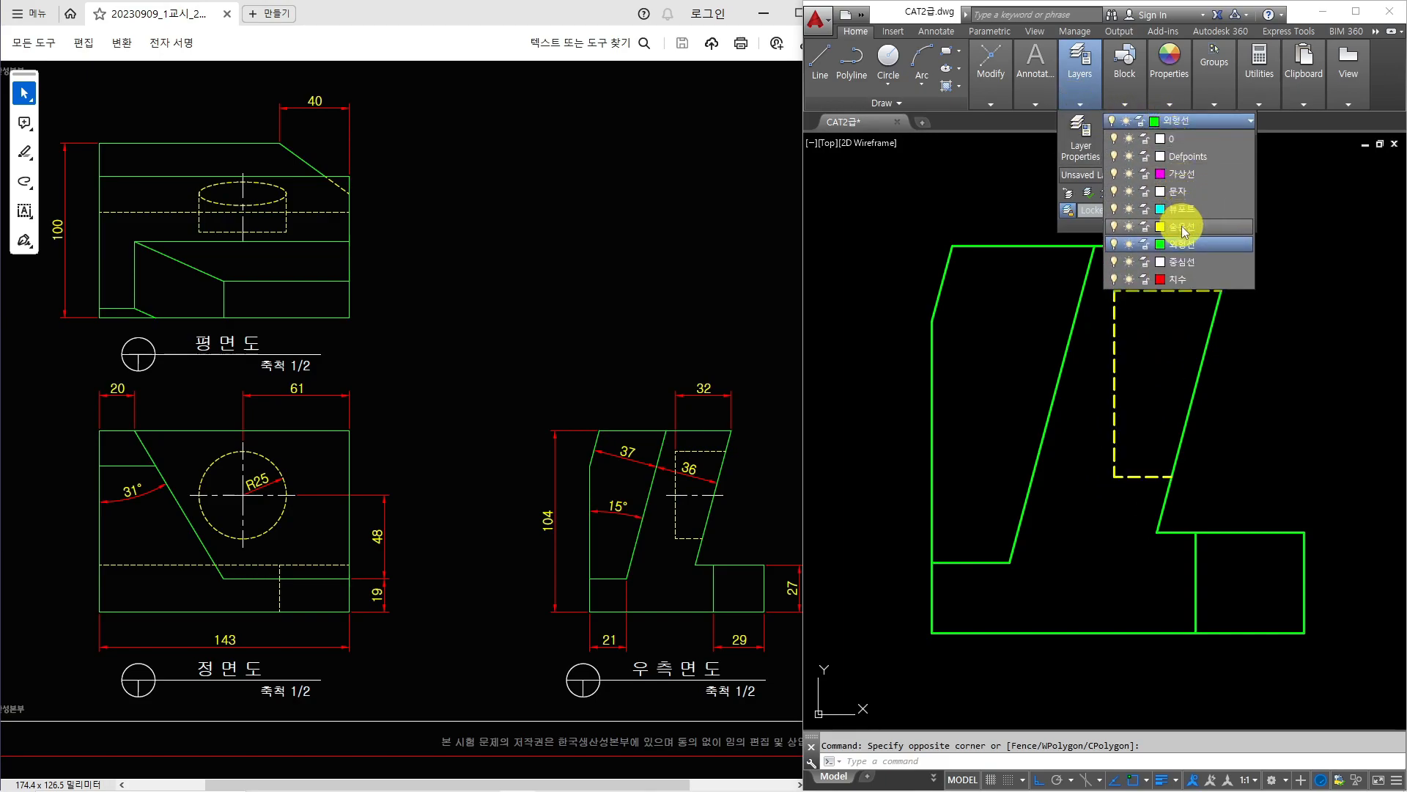
{"action": "key", "text": "Escape"}
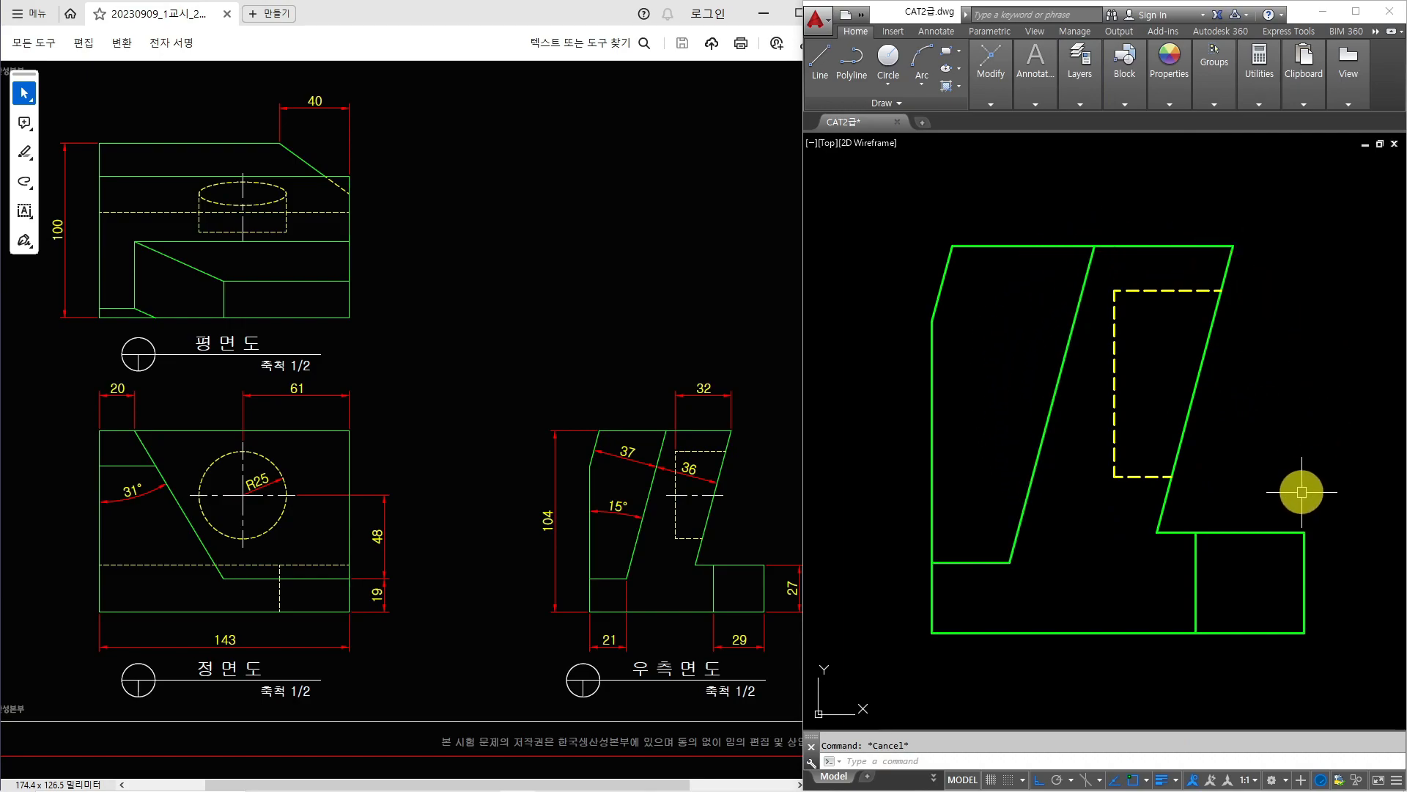
- Draw a horizontal projection line from the lower end of the side view's short upper-left slant across the front view
{"action": "scroll", "coordinate": [1124, 395], "scroll_direction": "down", "scroll_amount": 4}
{"action": "middle_click_drag", "start_coordinate": [1078, 395], "coordinate": [1236, 426]}
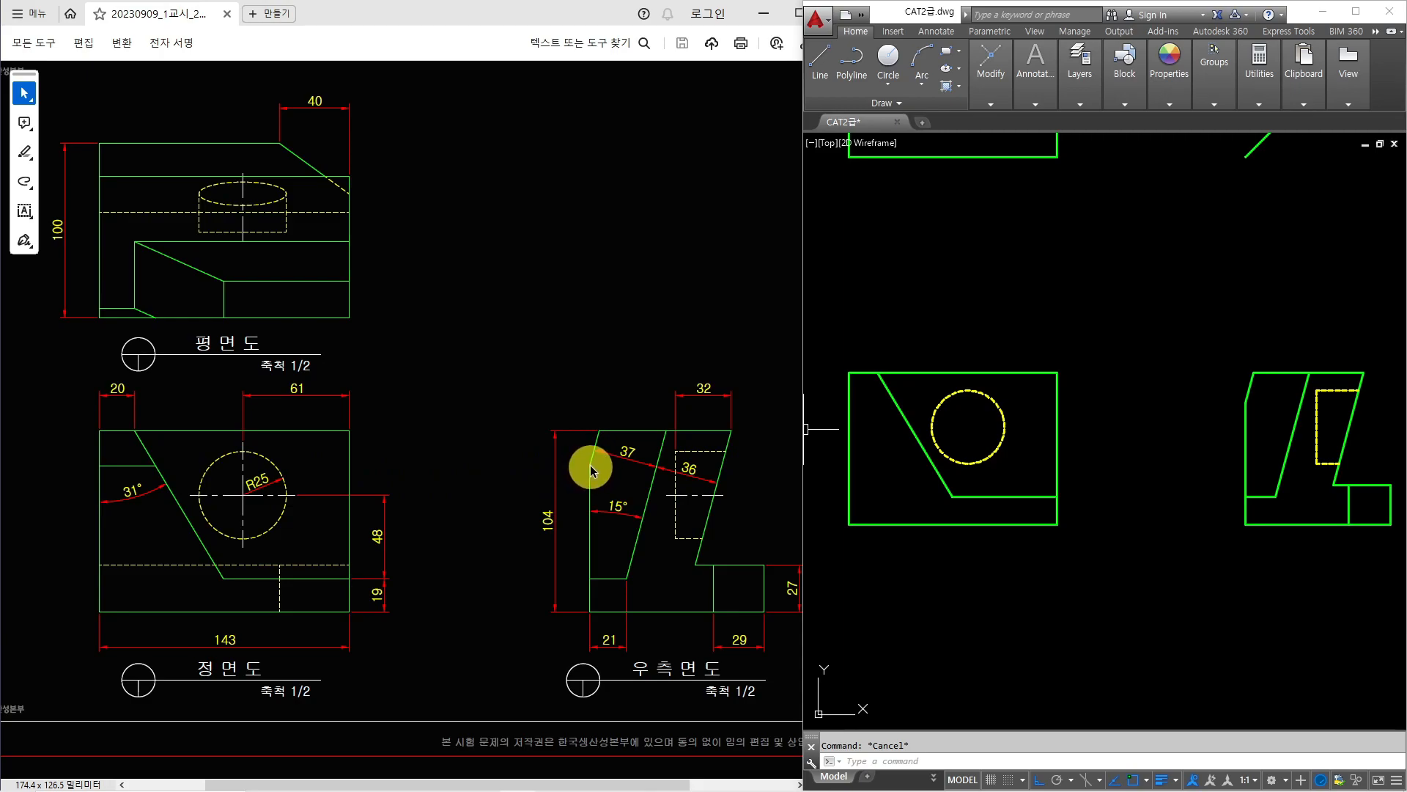
{"action": "type", "text": "l"}
{"action": "key", "text": "Return"}
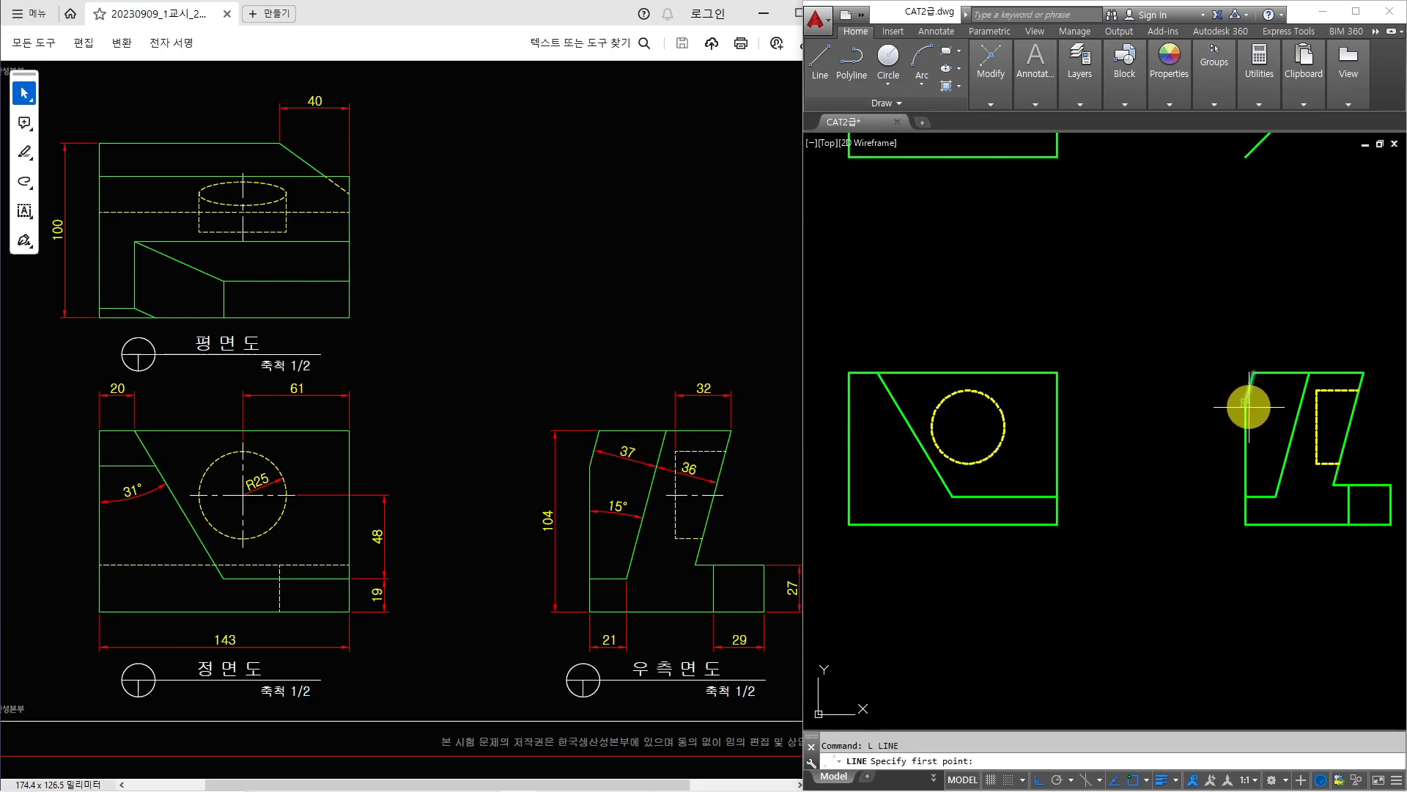
{"action": "left_click", "coordinate": [1248, 403]}
{"action": "left_click", "coordinate": [836, 405]}
{"action": "key", "text": "Return"}
- Trim the projection line in the front view to run only between the left edge and the slanted line
{"action": "type", "text": "tr"}
{"action": "key", "text": "Return"}
{"action": "key", "text": "Return"}
{"action": "left_click", "coordinate": [834, 408]}
{"action": "key", "text": "Escape"}
{"action": "left_click", "coordinate": [888, 398]}
{"action": "key", "text": "Return"}
{"action": "left_click", "coordinate": [914, 403]}
{"action": "key", "text": "Escape"}
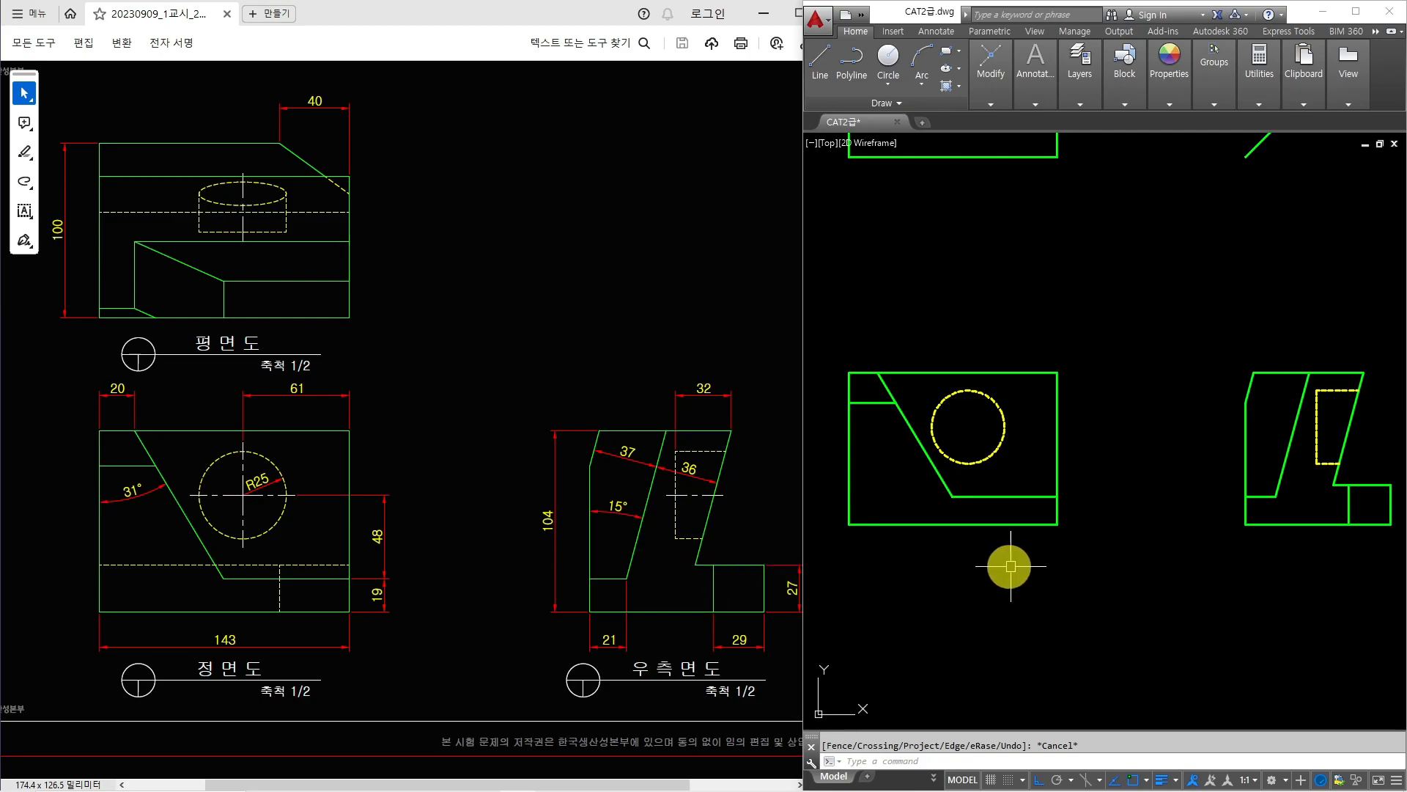
- Project the side view's 27-high step level across the front view and trim the line outside the outline
{"action": "type", "text": "l"}
{"action": "key", "text": "Return"}
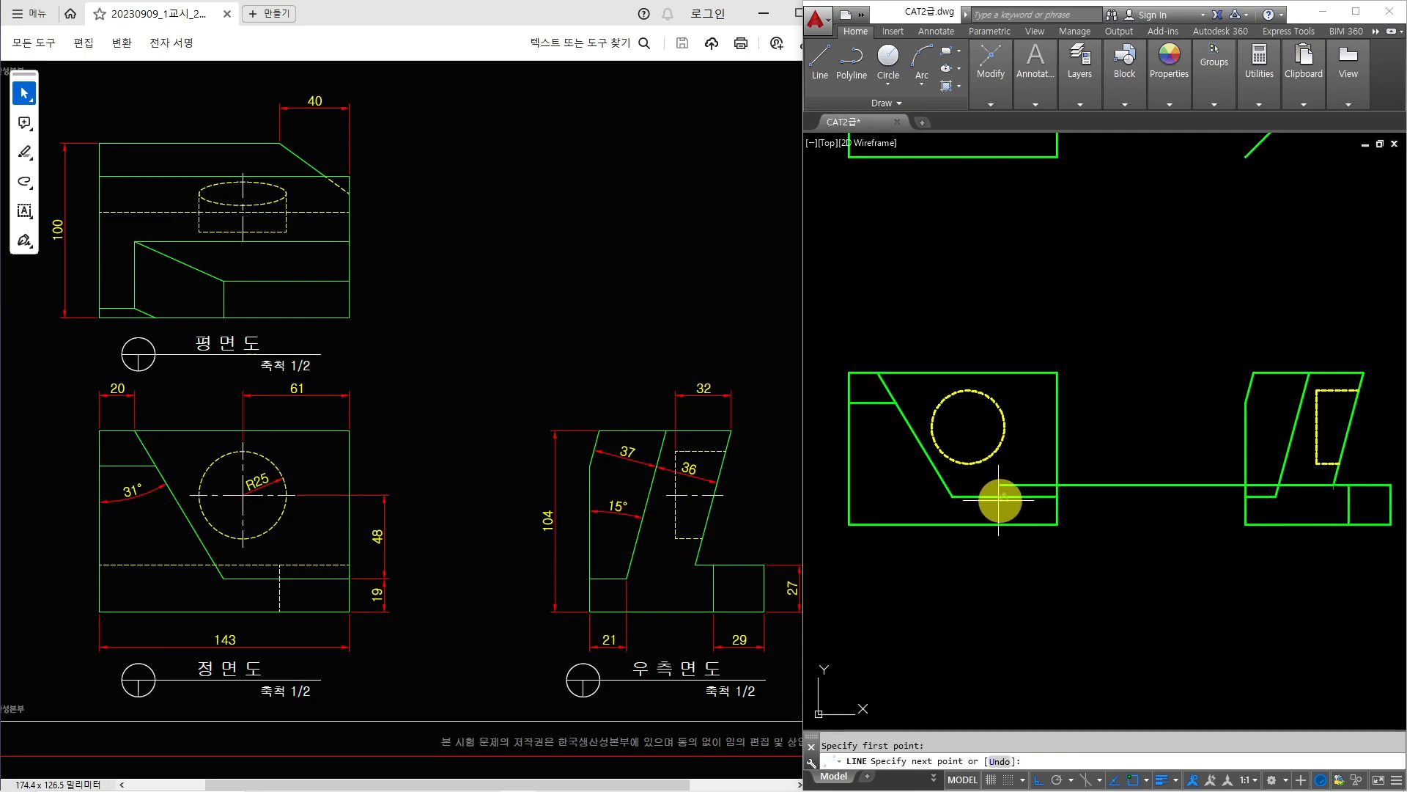
{"action": "left_click", "coordinate": [832, 486]}
{"action": "key", "text": "Return"}
{"action": "type", "text": "tr"}
{"action": "key", "text": "Return"}
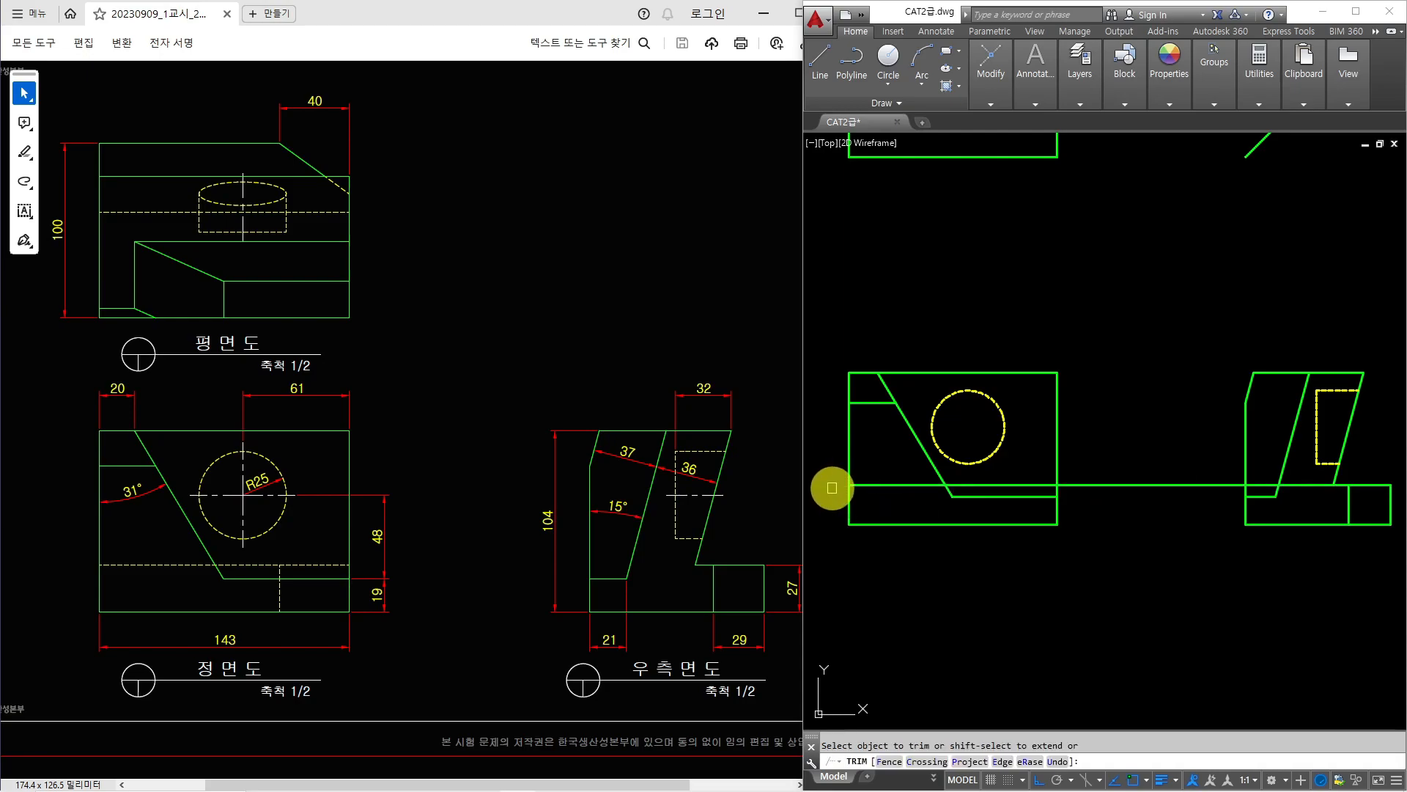
{"action": "left_click", "coordinate": [1103, 483]}
{"action": "key", "text": "Escape"}
- Match the front view's new step line to the properties of the hidden circle
{"action": "type", "text": "ma"}
{"action": "key", "text": "Return"}
{"action": "left_click", "coordinate": [969, 462]}
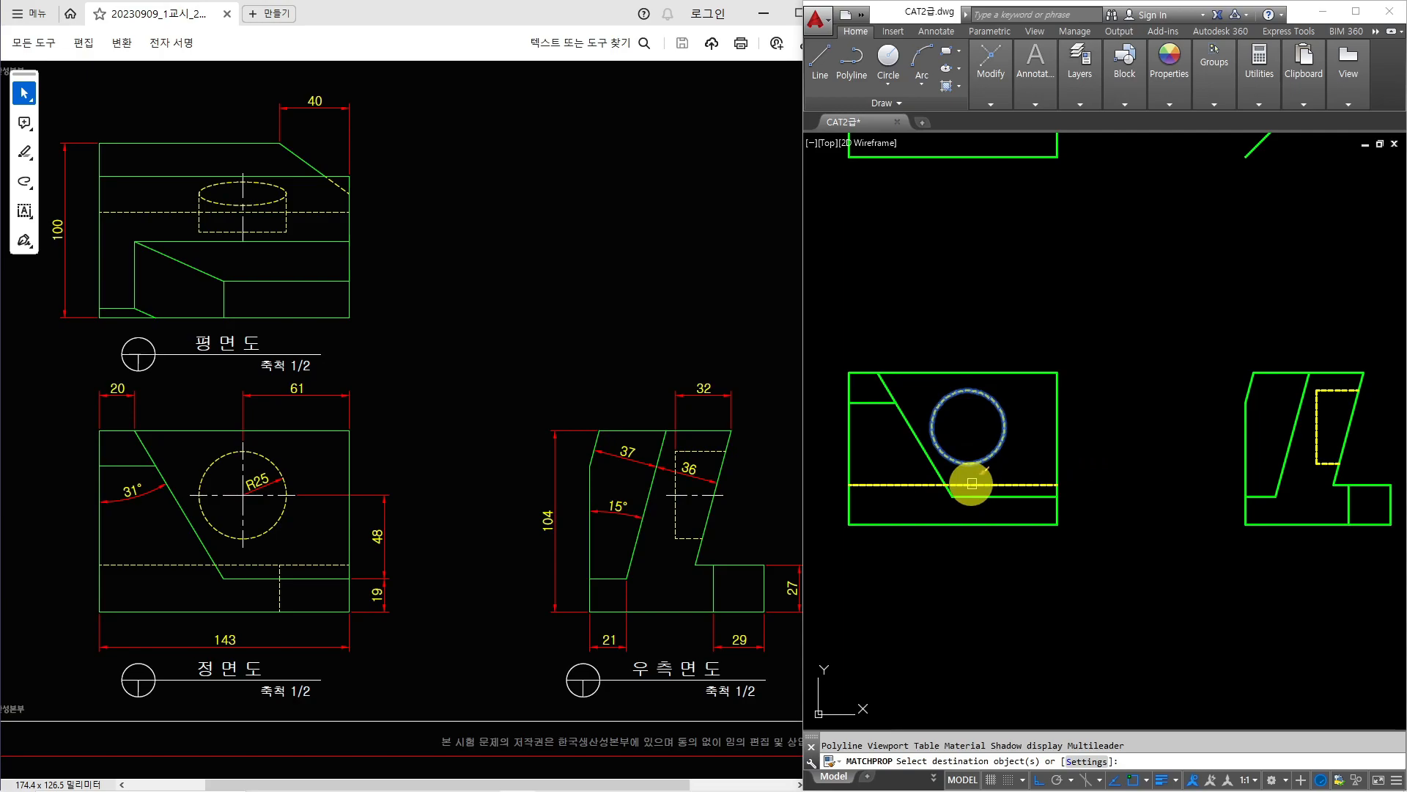
{"action": "key", "text": "Escape"}
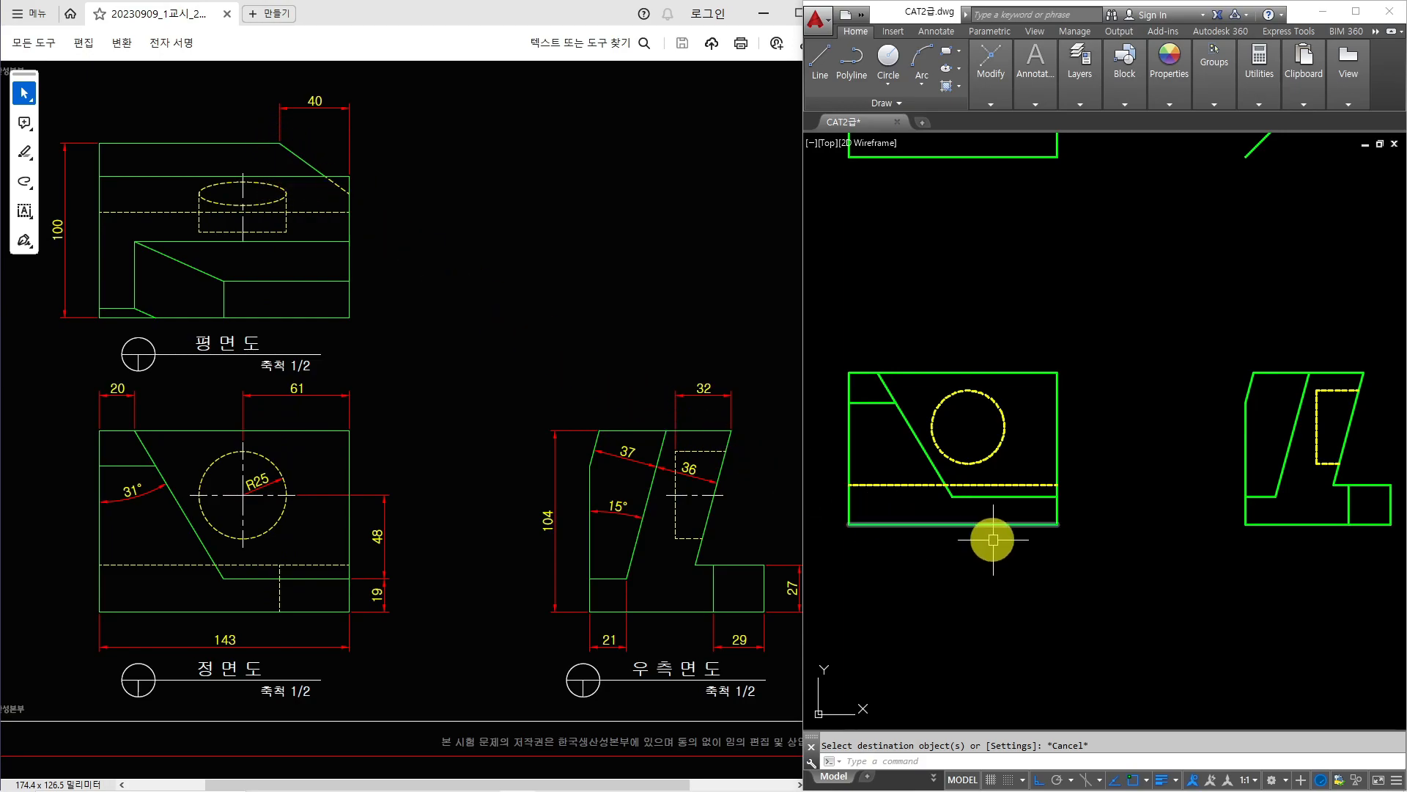
- Offset the front view's right edge 40 inward
{"action": "left_click", "coordinate": [1017, 549]}
{"action": "left_click", "coordinate": [1012, 541]}
{"action": "middle_click_drag", "start_coordinate": [995, 265], "coordinate": [993, 430]}
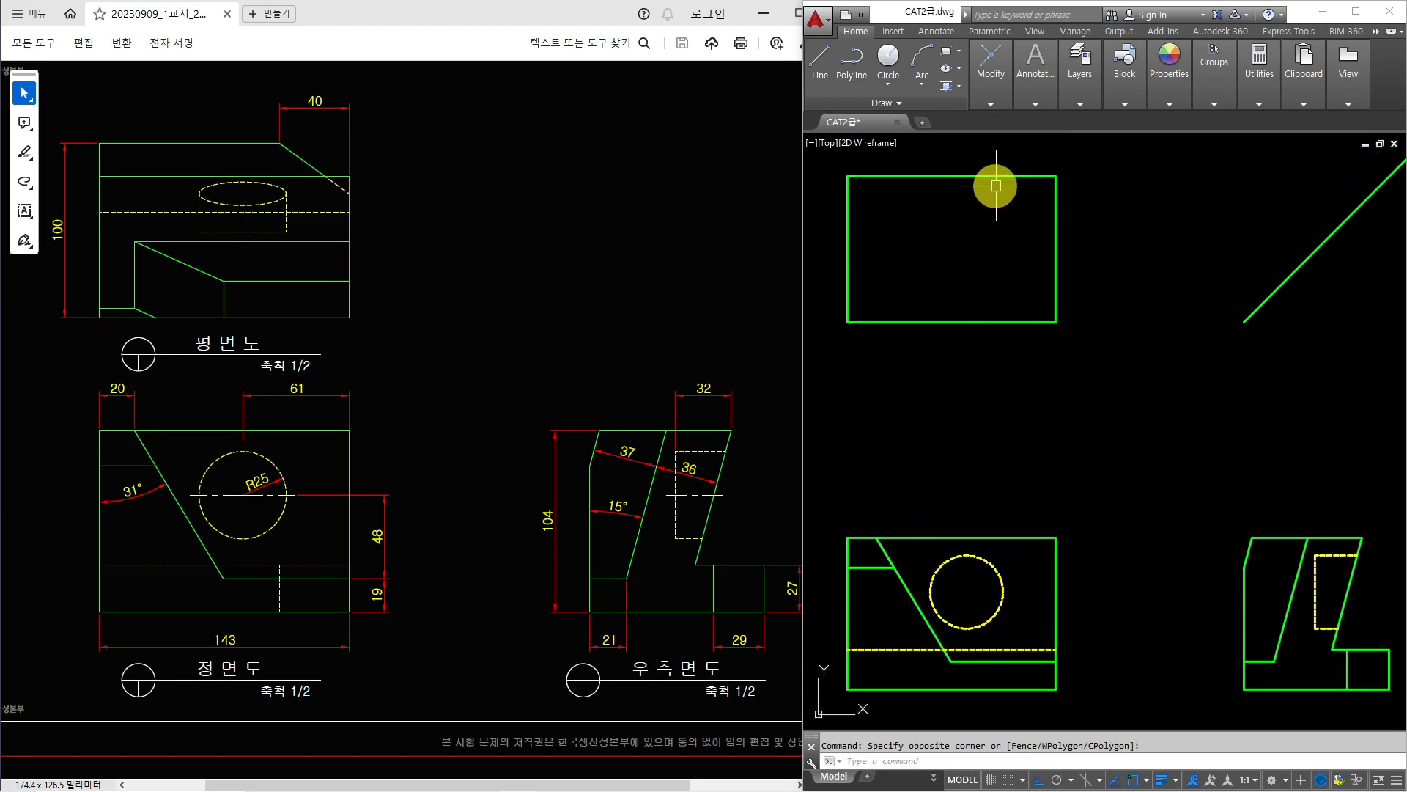
{"action": "middle_click_drag", "start_coordinate": [1024, 550], "coordinate": [1043, 465]}
{"action": "type", "text": "o"}
{"action": "key", "text": "Return"}
{"action": "type", "text": "40"}
{"action": "key", "text": "Return"}
{"action": "left_click", "coordinate": [1075, 535]}
{"action": "left_click", "coordinate": [1032, 534]}
{"action": "key", "text": "Escape"}
- Trim the offset vertical line above the front view's lower ledge line
{"action": "scroll", "coordinate": [1024, 550], "scroll_direction": "up", "scroll_amount": 2}
{"action": "type", "text": "tr"}
{"action": "key", "text": "Return"}
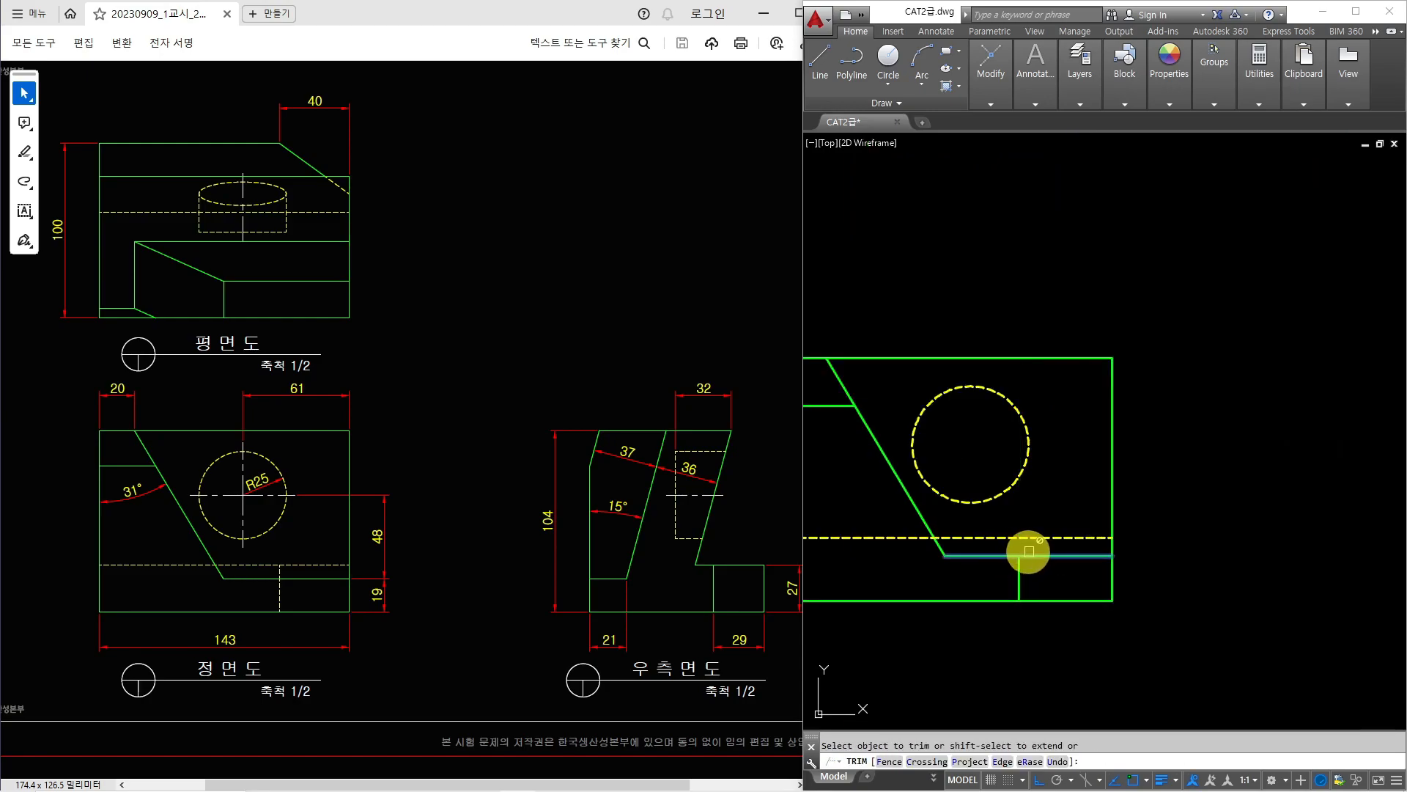
{"action": "key", "text": "Escape"}
- Match the short vertical line in the front view to the properties of the hidden step line
{"action": "type", "text": "ma"}
{"action": "key", "text": "Return"}
{"action": "left_click", "coordinate": [1036, 538]}
{"action": "left_click", "coordinate": [1018, 572]}
{"action": "key", "text": "Escape"}
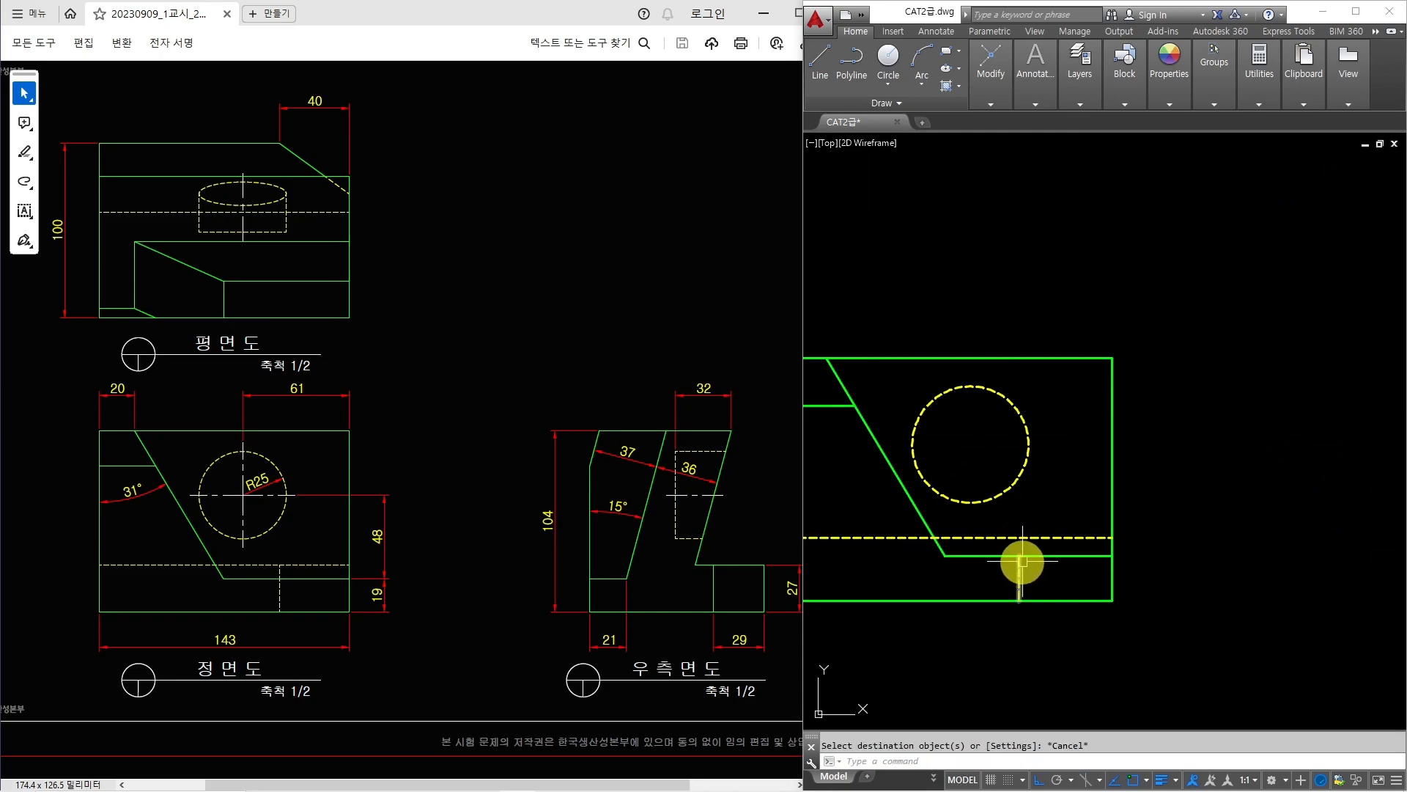
- Extend the short hidden vertical line up to the hidden step line in the front view
{"action": "type", "text": "tr"}
{"action": "key", "text": "Return"}
{"action": "key", "text": "Return"}
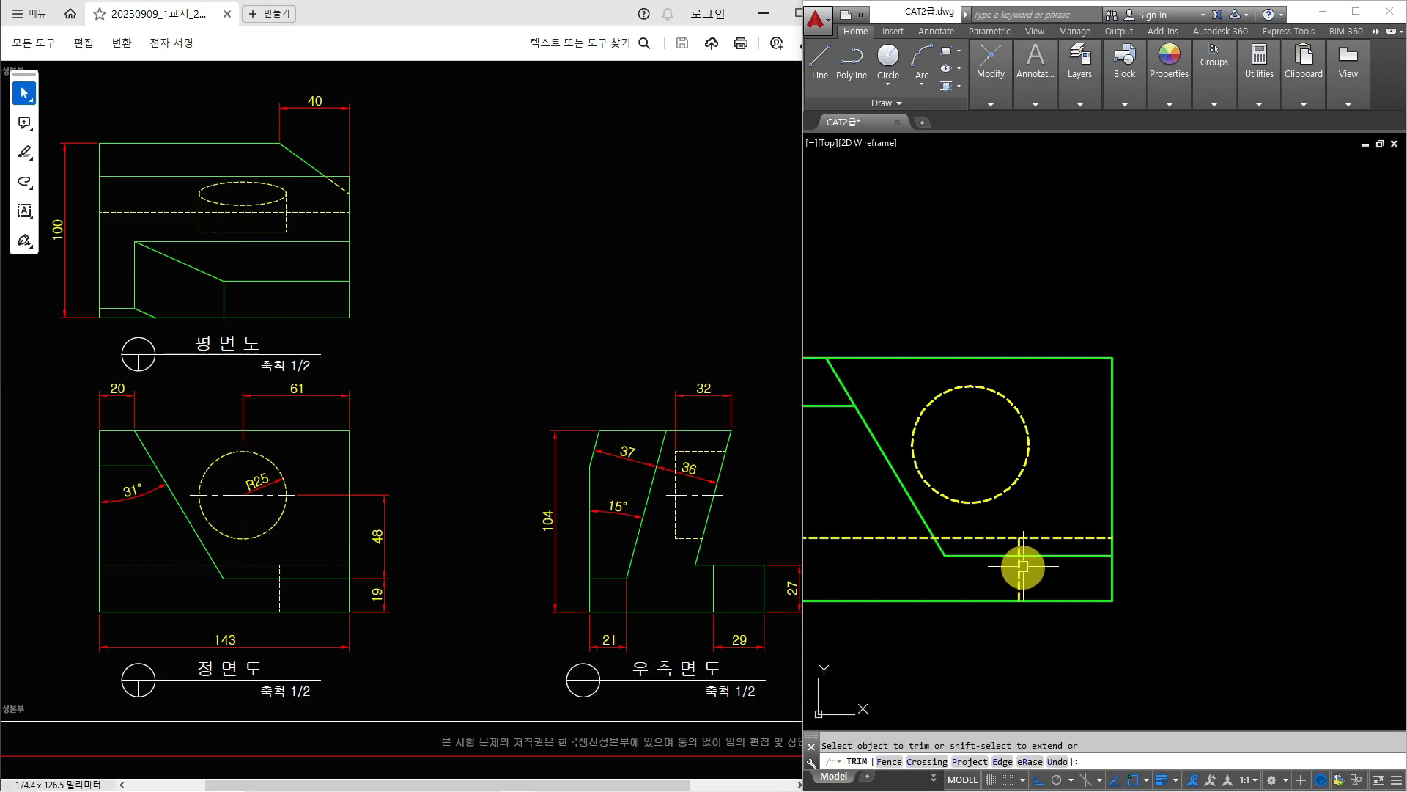
{"action": "key", "text": "Escape"}
{"action": "middle_click_drag", "start_coordinate": [1007, 563], "coordinate": [1111, 523]}
{"action": "left_click", "coordinate": [974, 629]}
{"action": "left_click", "coordinate": [1121, 585]}
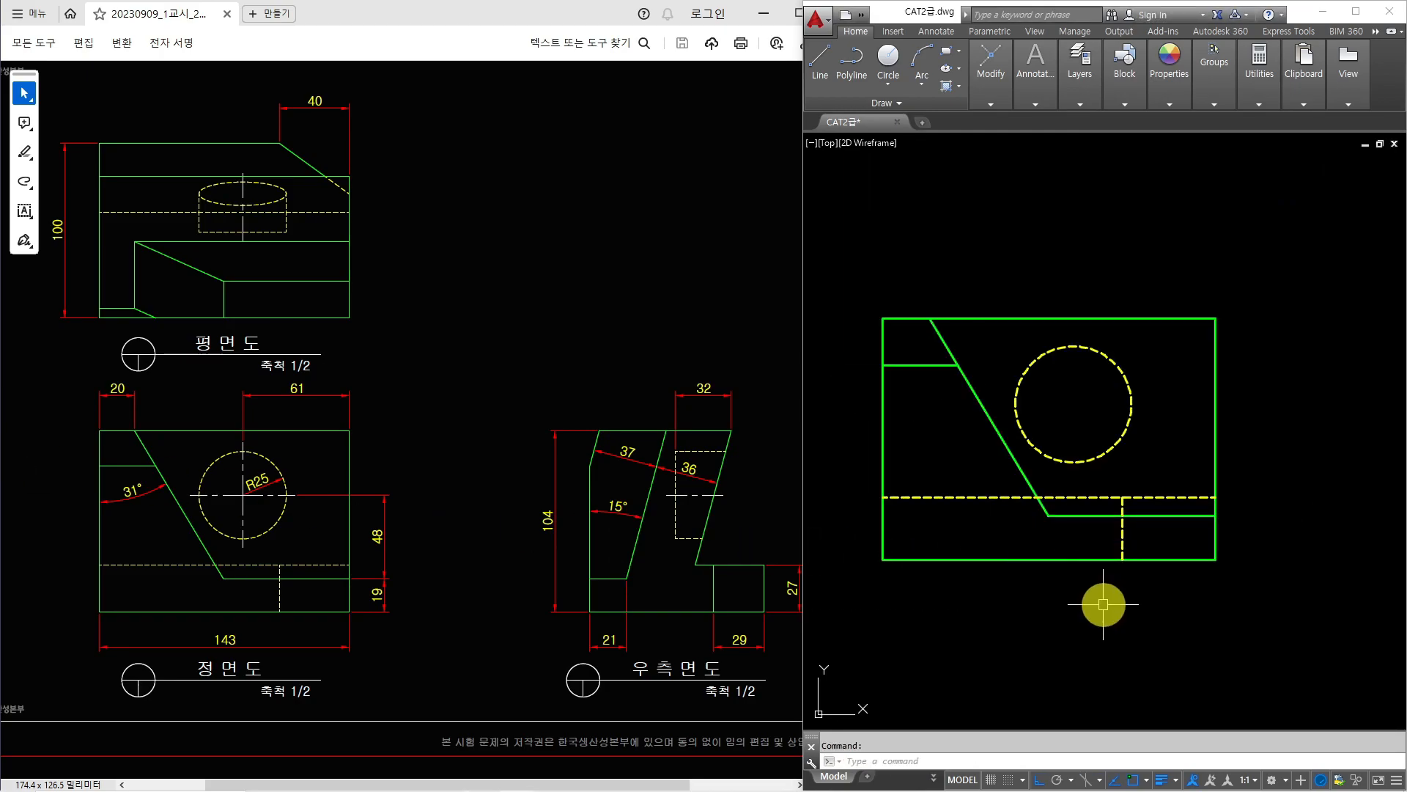
{"action": "left_click", "coordinate": [1122, 541]}
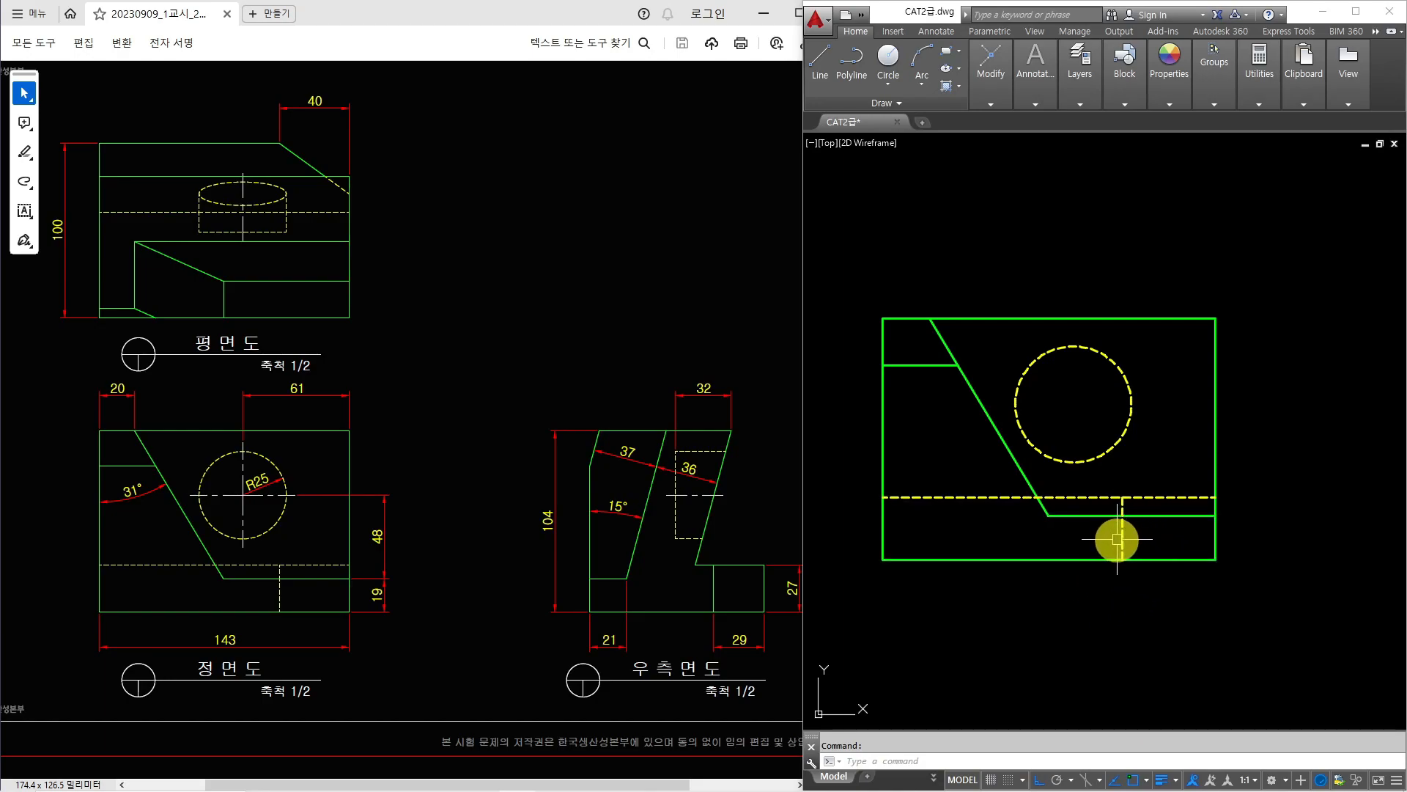
- Make the 치수 layer current for the projection lines
{"action": "scroll", "coordinate": [1112, 540], "scroll_direction": "down", "scroll_amount": 4}
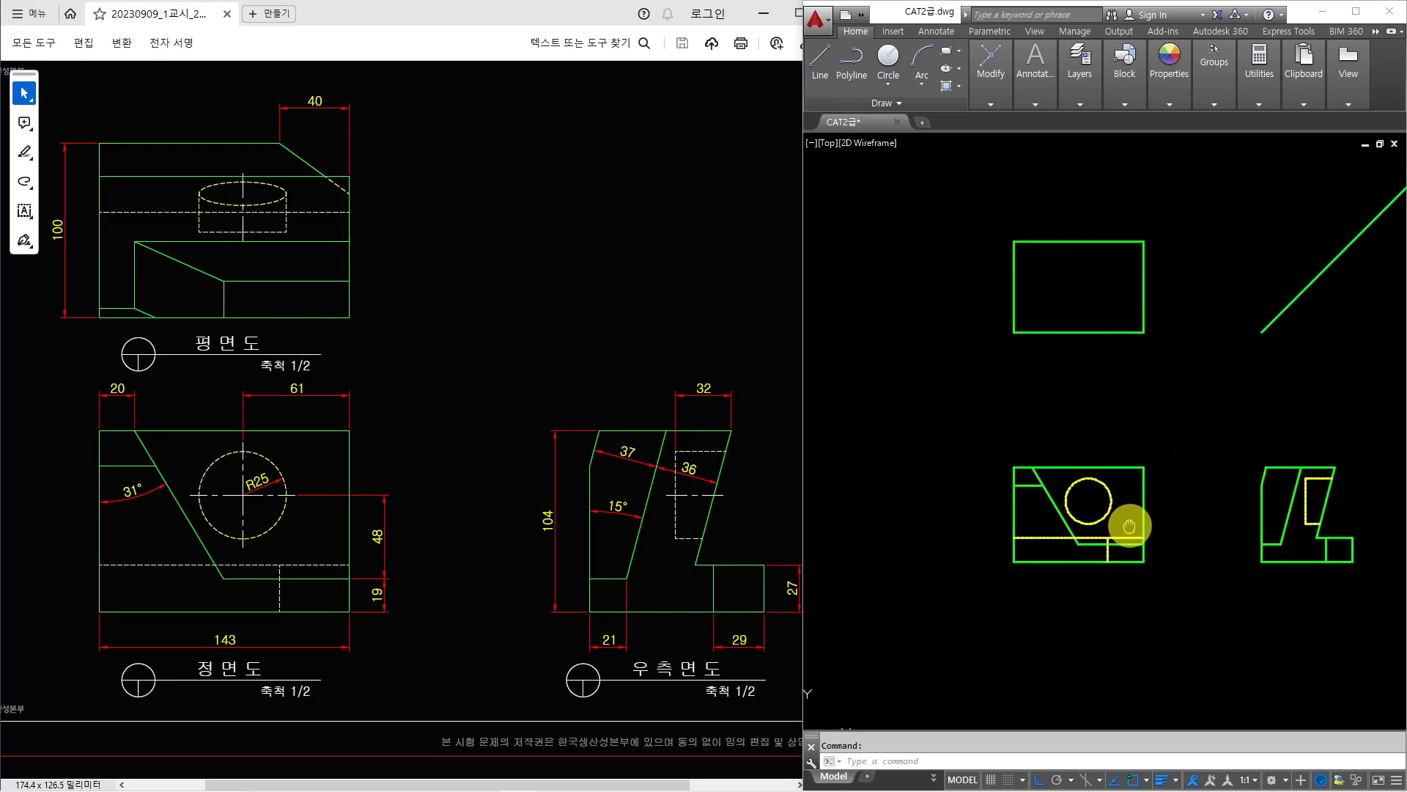
{"action": "scroll", "coordinate": [1053, 330], "scroll_direction": "up", "scroll_amount": 2}
{"action": "middle_click_drag", "start_coordinate": [1151, 423], "coordinate": [1124, 376]}
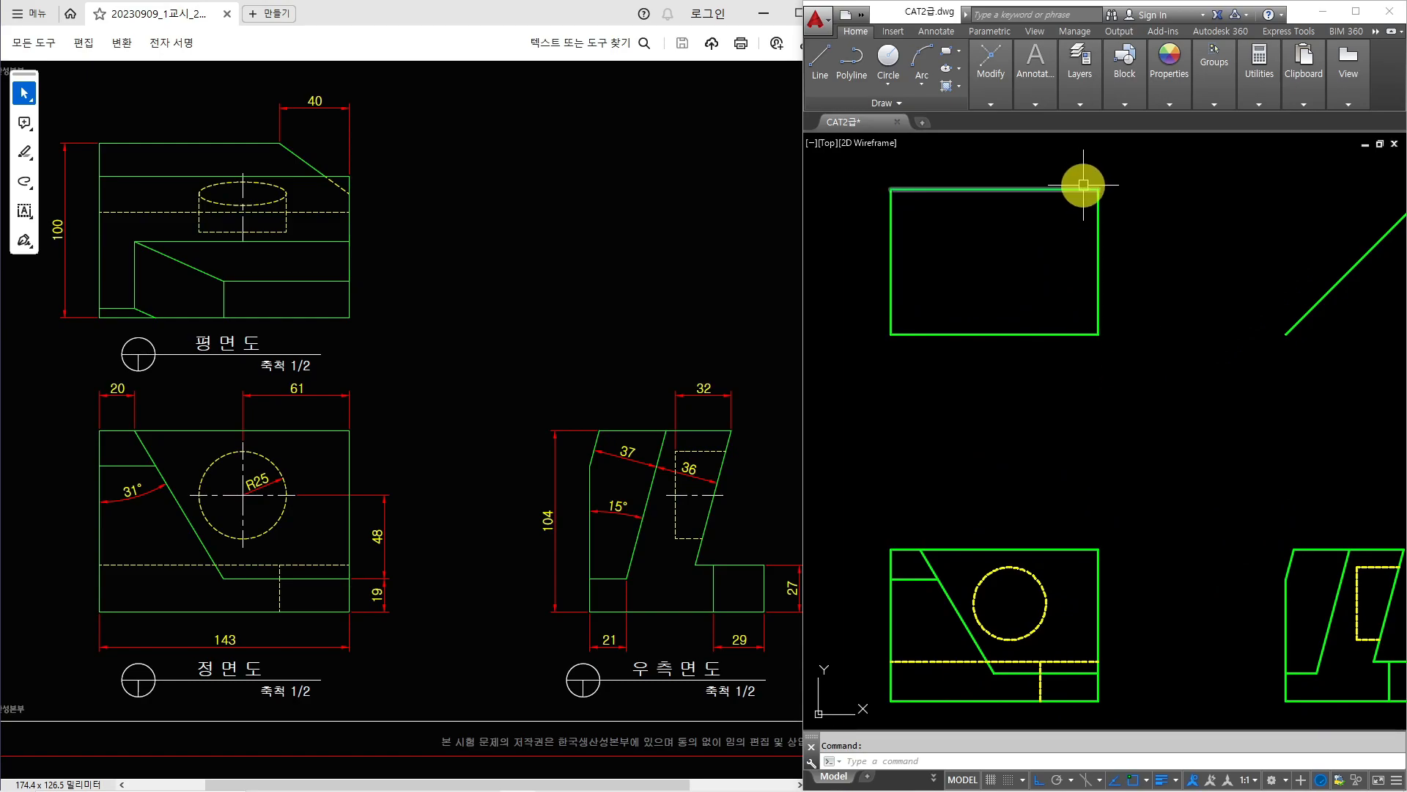
{"action": "left_click", "coordinate": [1085, 95]}
{"action": "left_click", "coordinate": [1203, 121]}
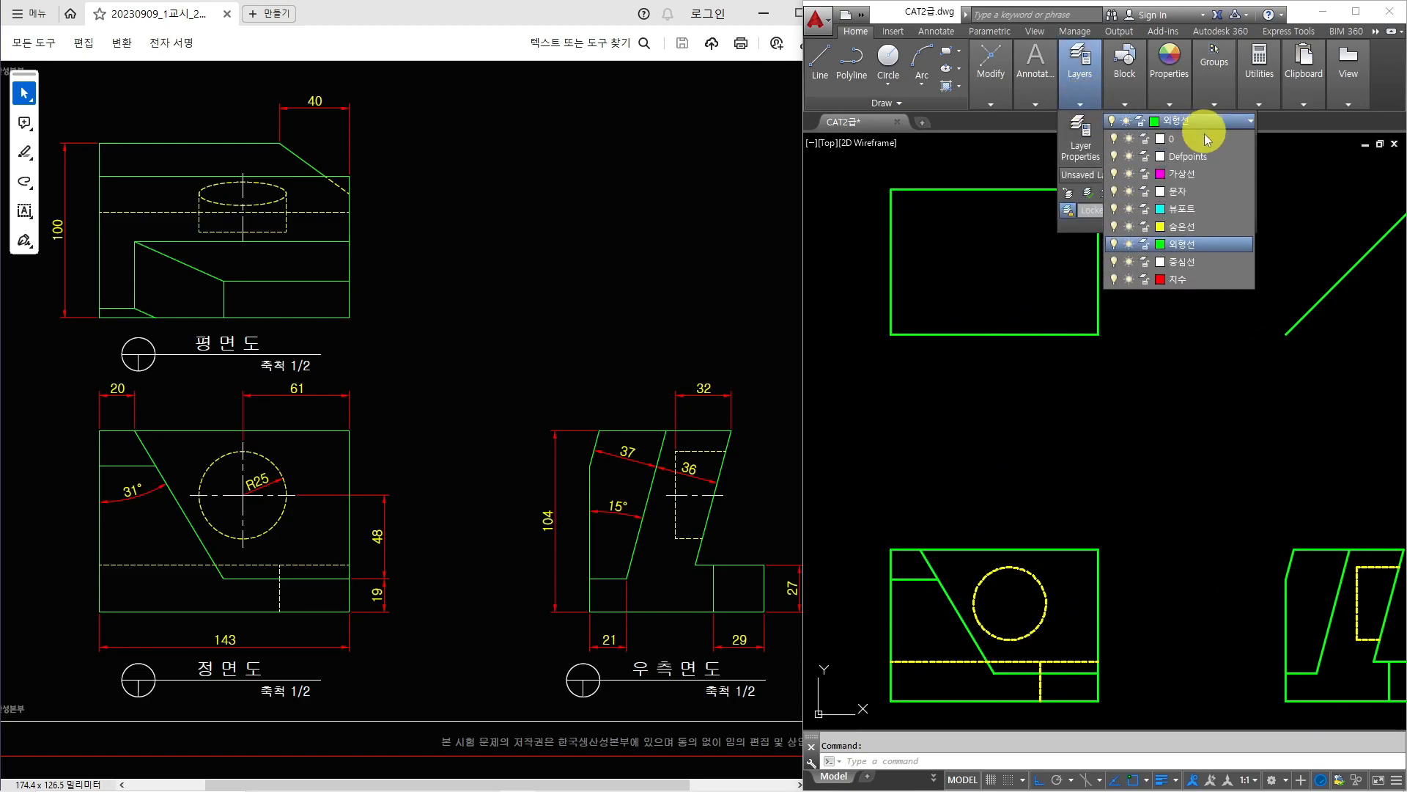
{"action": "left_click", "coordinate": [1180, 282]}
{"action": "mouse_move", "coordinate": [1171, 467]}
{"action": "middle_mouse_down"}
{"action": "mouse_move", "coordinate": [1165, 440]}
{"action": "mouse_move", "coordinate": [1109, 450]}
{"action": "middle_mouse_up"}
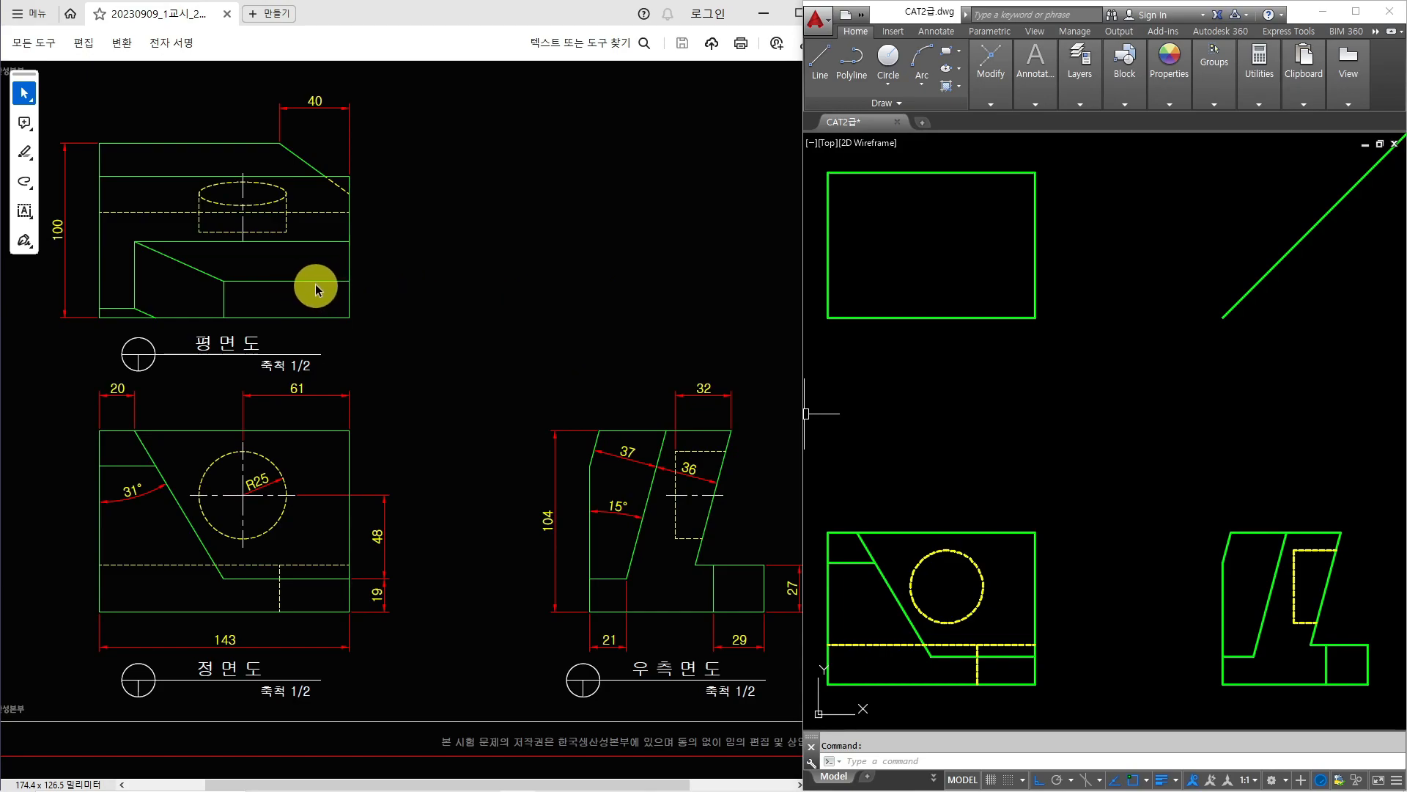
- Draw vertical projection lines from the front view slant's lower end into the top view and from the side view's ledge corner past the 45-degree line
{"action": "left_click", "coordinate": [975, 471]}
{"action": "key", "text": "Escape"}
{"action": "type", "text": "l LINE"}
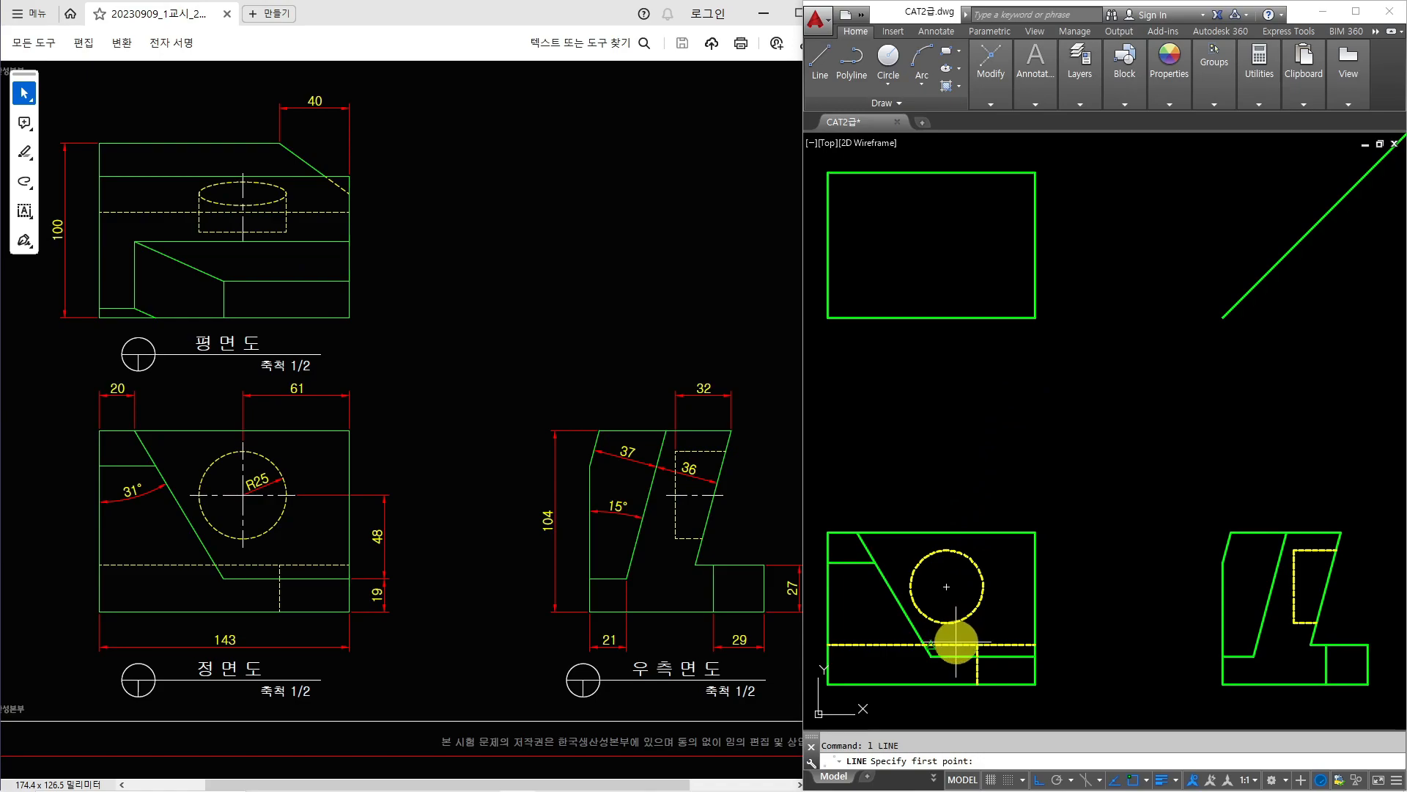
{"action": "key", "text": "space"}
{"action": "left_click", "coordinate": [931, 655]}
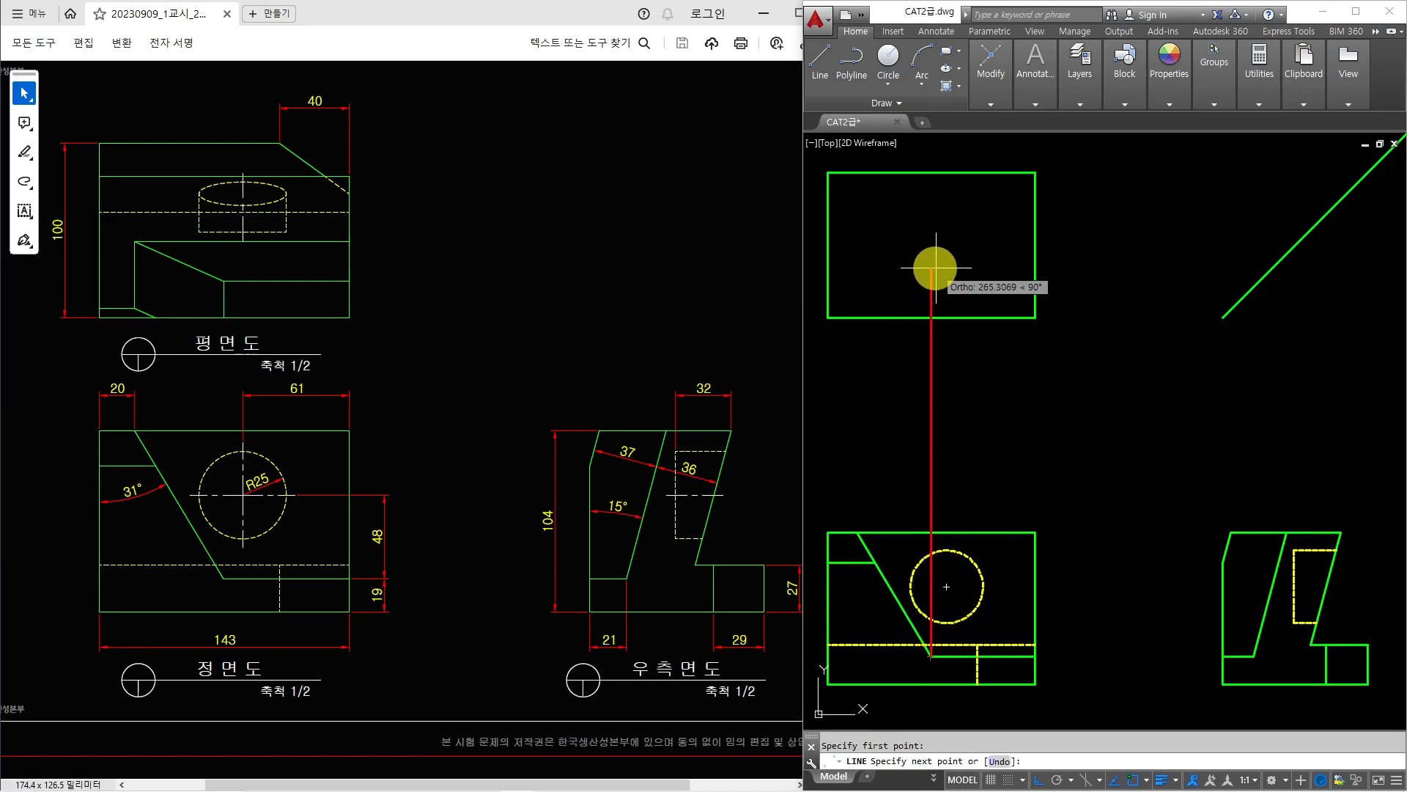
{"action": "left_click", "coordinate": [931, 241]}
{"action": "key", "text": "space"}
{"action": "key", "text": "space"}
{"action": "left_click", "coordinate": [1251, 652]}
{"action": "left_click", "coordinate": [1252, 285]}
- Draw a horizontal line from the projection's intersection with the 45-degree line into the top view
{"action": "key", "text": "space"}
{"action": "key", "text": "space"}
{"action": "left_click", "coordinate": [1252, 285]}
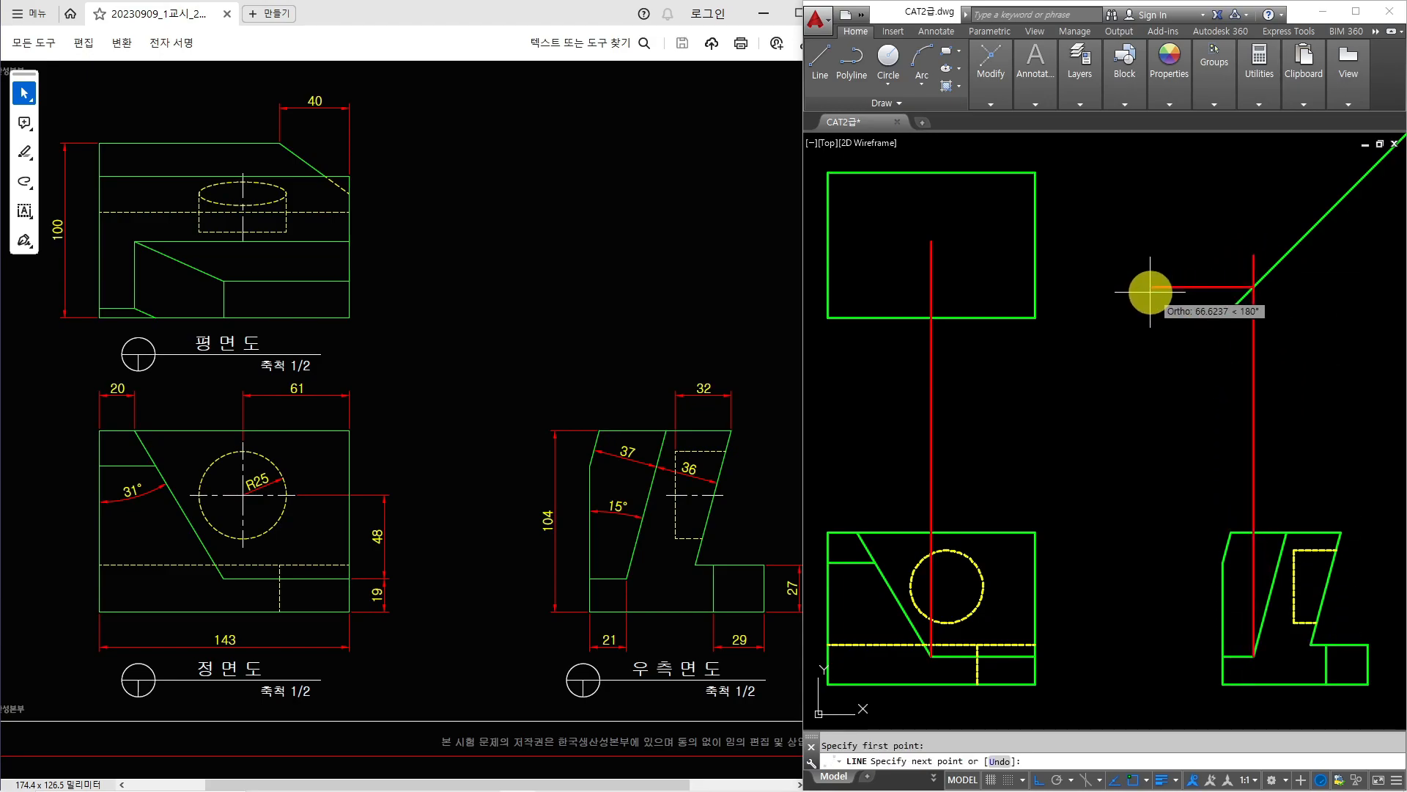
{"action": "left_click", "coordinate": [888, 299]}
{"action": "key", "text": "space"}
- Fillet the horizontal and vertical projection lines into a sharp corner inside the top view
{"action": "type", "text": "f"}
{"action": "key", "text": "space"}
{"action": "left_click", "coordinate": [933, 301]}
{"action": "left_click", "coordinate": [946, 286]}
- Trim the two projection lines at the top view's right and bottom edges
{"action": "type", "text": "tr"}
{"action": "key", "text": "space"}
{"action": "left_click", "coordinate": [1070, 262]}
{"action": "left_click", "coordinate": [1001, 326]}
{"action": "key", "text": "space"}
- Erase the leftover projection lines outside the top view, including the vertical one above the side view
{"action": "left_click", "coordinate": [1091, 311]}
{"action": "left_click", "coordinate": [1078, 285]}
{"action": "left_click", "coordinate": [1040, 333]}
{"action": "left_click", "coordinate": [896, 355]}
{"action": "key", "text": "space"}
{"action": "left_click", "coordinate": [1306, 375]}
{"action": "left_click", "coordinate": [1242, 378]}
{"action": "type", "text": "e"}
{"action": "key", "text": "space"}
- Match the top view's new corner lines to the properties of the green outline
{"action": "type", "text": "ma"}
{"action": "key", "text": "space"}
{"action": "left_click", "coordinate": [972, 317]}
{"action": "left_click", "coordinate": [960, 349]}
{"action": "left_click", "coordinate": [926, 277]}
{"action": "key", "text": "space"}
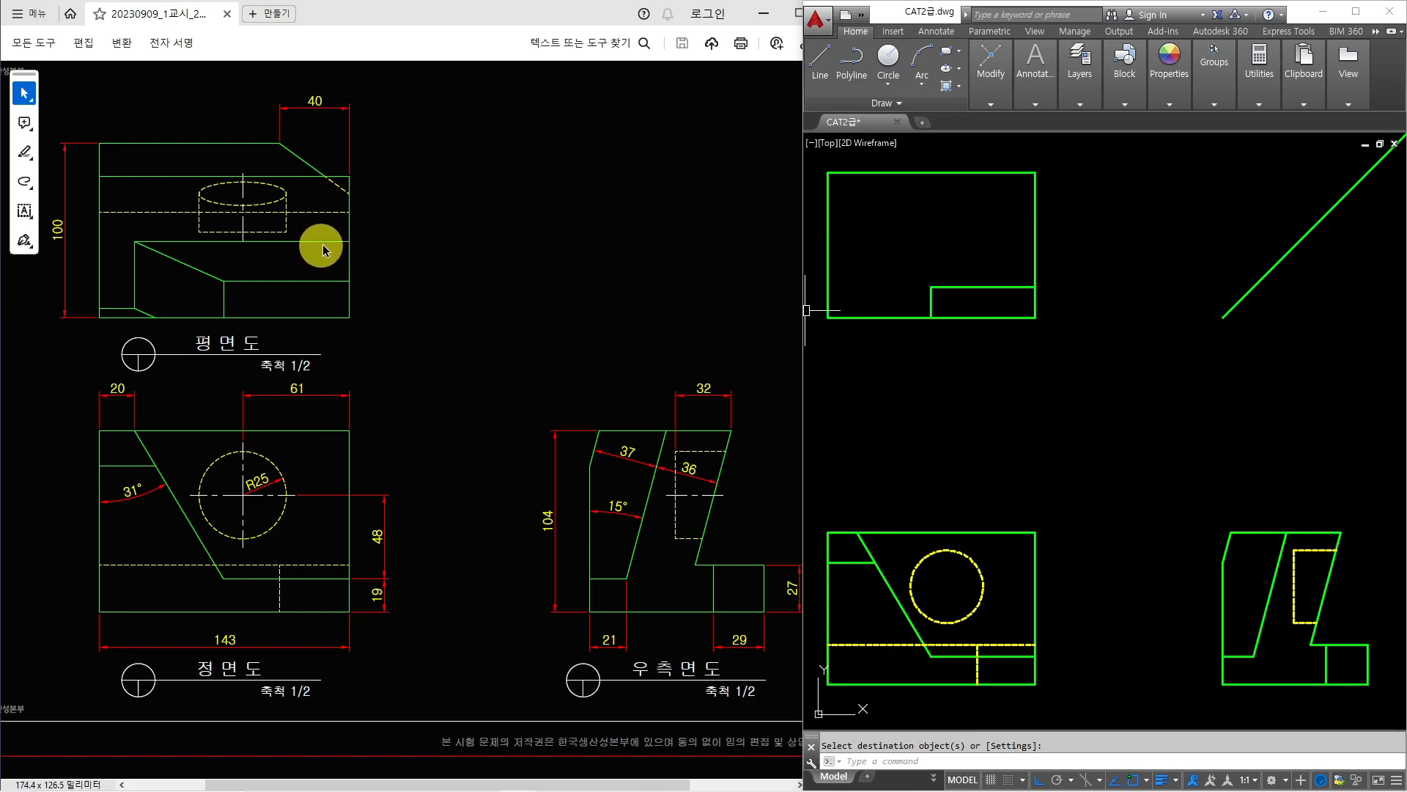
- Draw a vertical projection line from the upper end of the front view's slanted line into the top view
{"action": "left_click", "coordinate": [864, 443]}
{"action": "left_click", "coordinate": [863, 446]}
{"action": "type", "text": "l"}
{"action": "key", "text": "space"}
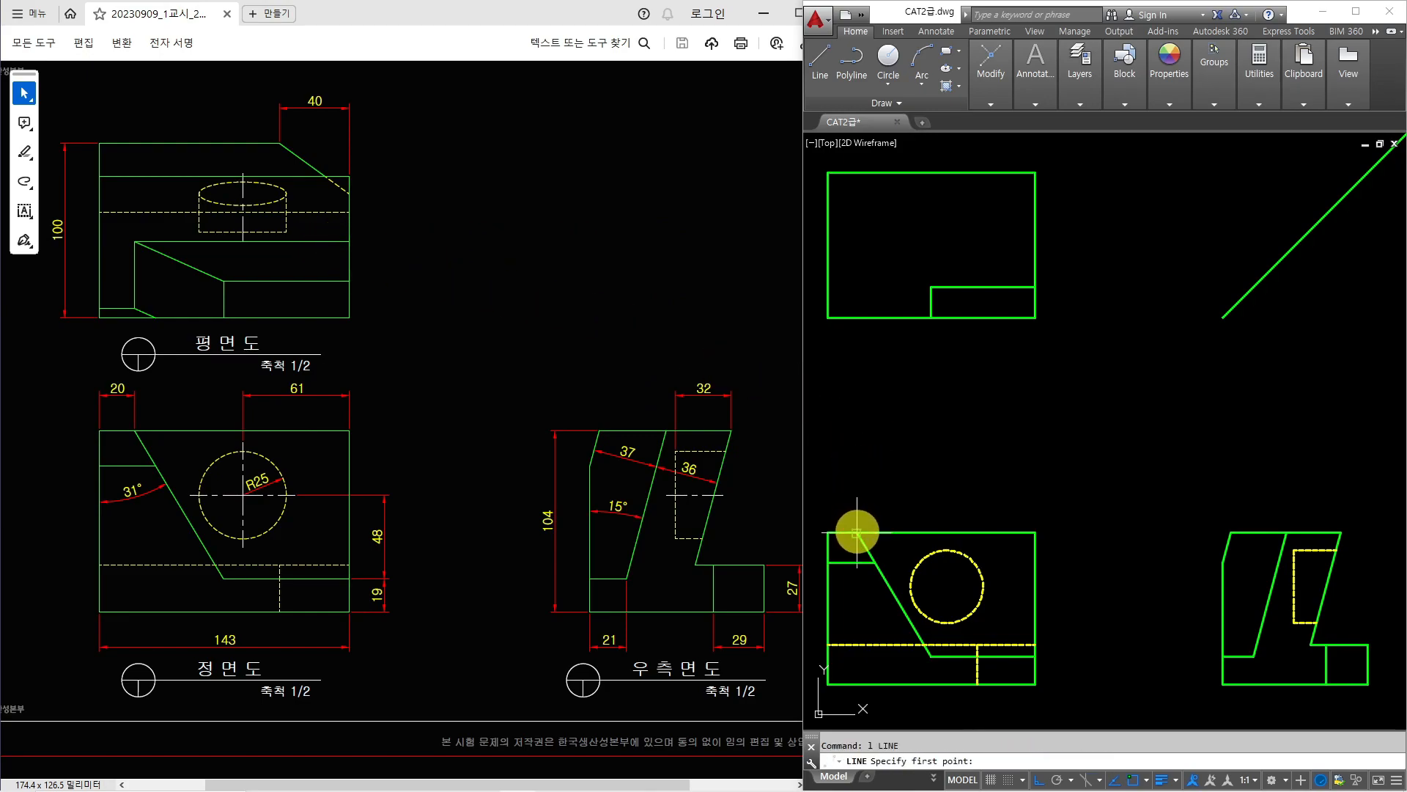
{"action": "left_click", "coordinate": [857, 201]}
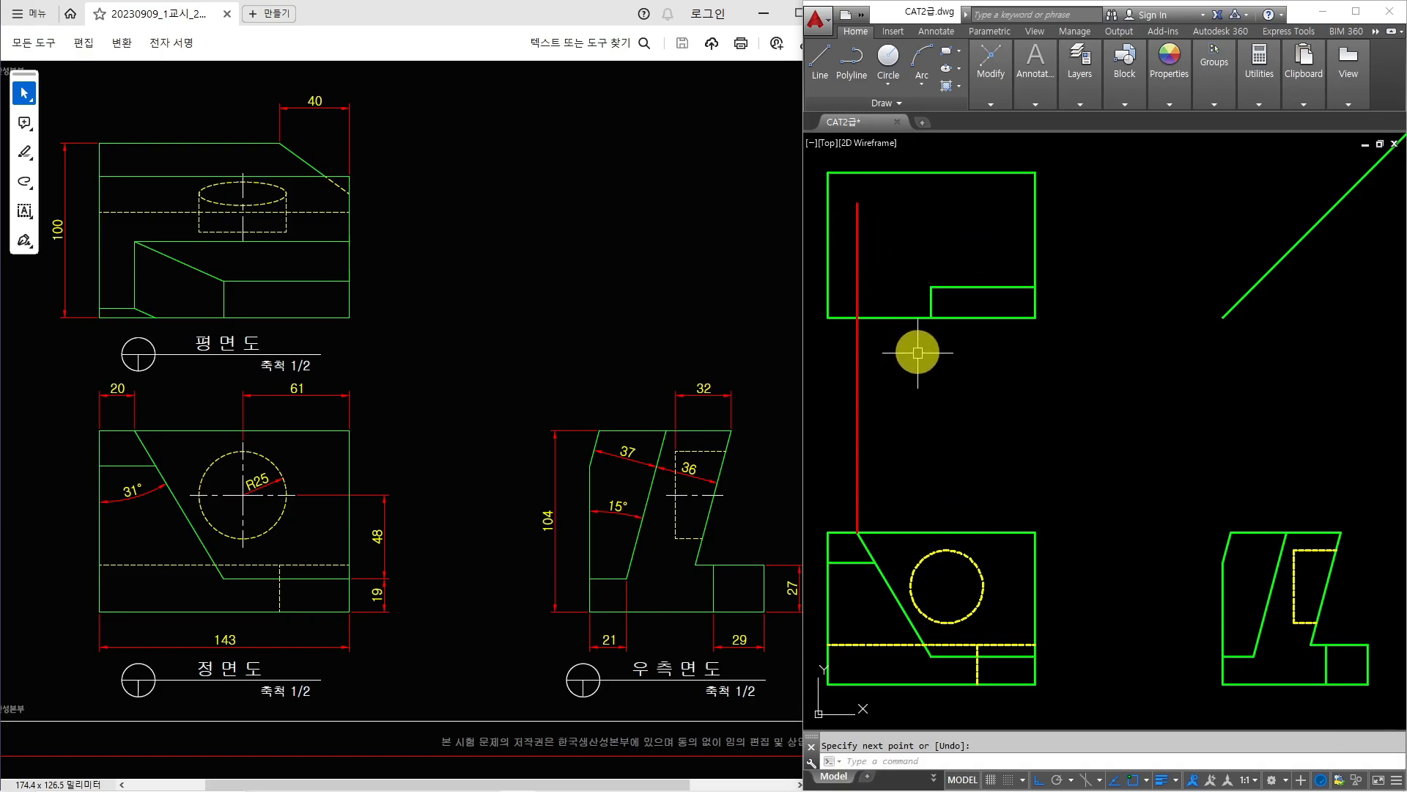
- Draw a vertical projection line from the upper end of the side view's inner slanted line up past the 45° line
{"action": "left_click", "coordinate": [887, 529]}
{"action": "key", "text": "space"}
{"action": "key", "text": "space"}
{"action": "left_click", "coordinate": [1286, 533]}
{"action": "left_click", "coordinate": [1274, 192]}
- Draw a horizontal projection line from that line's intersection with the 45° line across the top view
{"action": "key", "text": "space"}
{"action": "key", "text": "space"}
{"action": "left_click", "coordinate": [1286, 255]}
{"action": "left_click", "coordinate": [860, 255]}
{"action": "key", "text": "space"}
- Fillet the horizontal and vertical projection lines into a corner inside the top view
{"action": "type", "text": "f"}
{"action": "key", "text": "space"}
{"action": "left_click", "coordinate": [876, 255]}
{"action": "left_click", "coordinate": [860, 271]}
- Trim the two projection lines at the top view's bottom and right edges and erase the leftover line above the side view
{"action": "type", "text": "tr"}
{"action": "left_click", "coordinate": [857, 358]}
{"action": "key", "text": "space"}
{"action": "left_click", "coordinate": [1094, 286]}
{"action": "left_click", "coordinate": [1018, 273]}
{"action": "type", "text": "tr"}
{"action": "left_click", "coordinate": [1095, 256]}
{"action": "left_click", "coordinate": [1293, 354]}
{"action": "left_click", "coordinate": [1262, 360]}
{"action": "type", "text": "e"}
- Draw a slanted line joining the two inner corners of the top view
{"action": "middle_click_drag", "start_coordinate": [931, 316], "coordinate": [994, 344]}
{"action": "scroll", "coordinate": [950, 286], "scroll_direction": "up", "scroll_amount": 2}
{"action": "type", "text": "l"}
{"action": "key", "text": "space"}
{"action": "left_click", "coordinate": [903, 289]}
{"action": "left_click", "coordinate": [1020, 332]}
{"action": "key", "text": "Escape"}
- Match the slanted line and the new corner lines in the top view to the properties of the green outline
{"action": "type", "text": "ma"}
{"action": "key", "text": "space"}
{"action": "left_click", "coordinate": [1046, 334]}
{"action": "left_click", "coordinate": [1030, 253]}
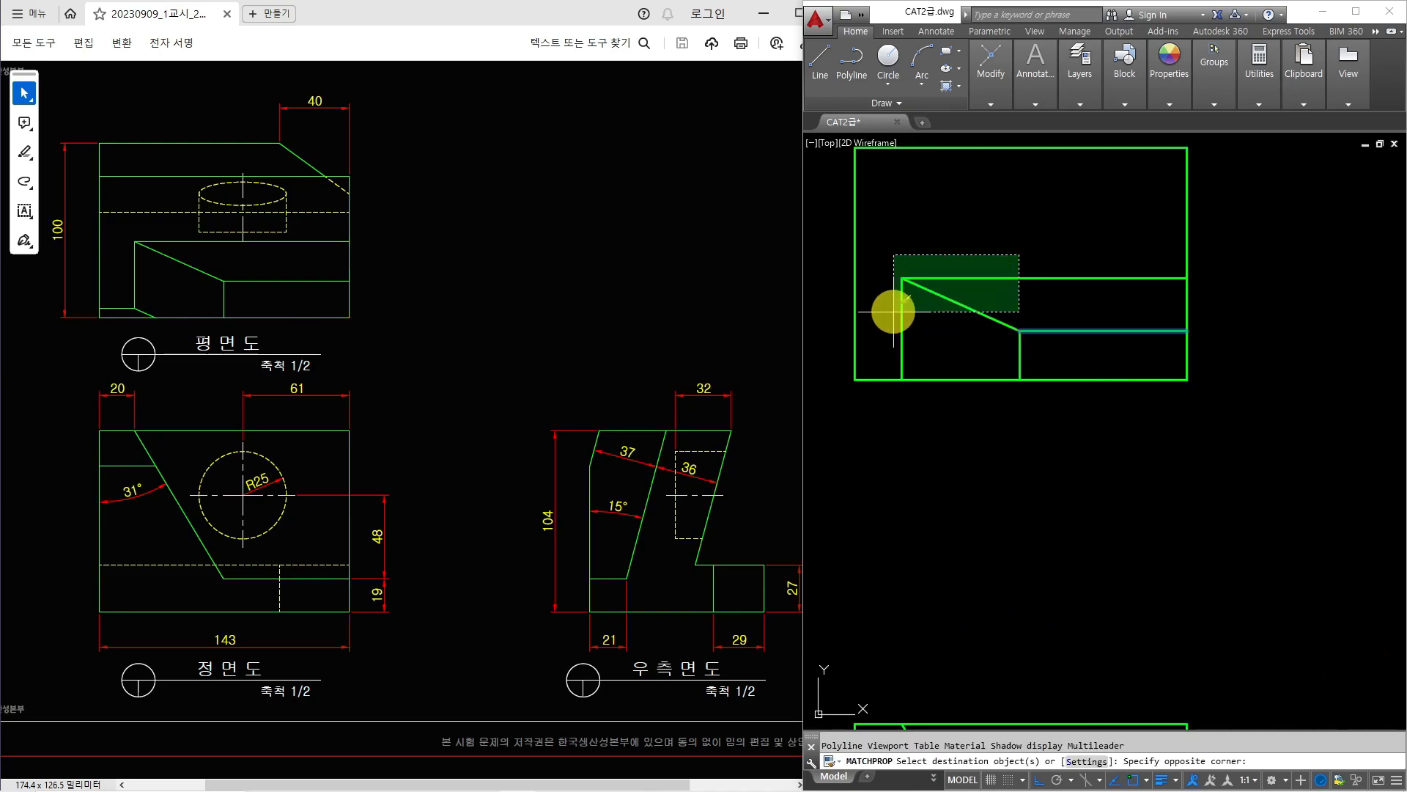
{"action": "left_click", "coordinate": [892, 311]}
{"action": "key", "text": "Escape"}
- Project the side view's upper-left corner up to the 45° line and horizontally across the top view
{"action": "scroll", "coordinate": [953, 337], "scroll_direction": "down", "scroll_amount": 3}
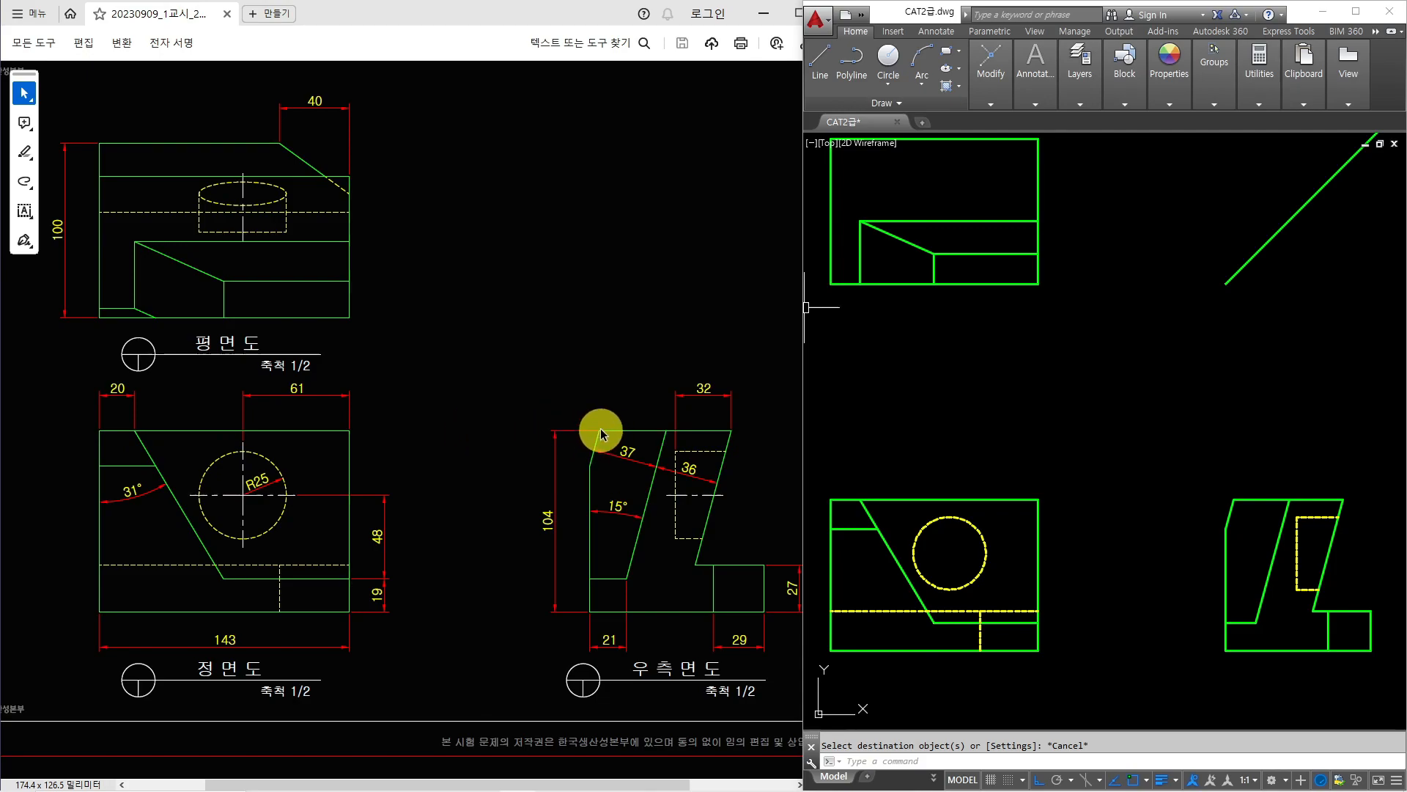
{"action": "type", "text": "l"}
{"action": "key", "text": "Return"}
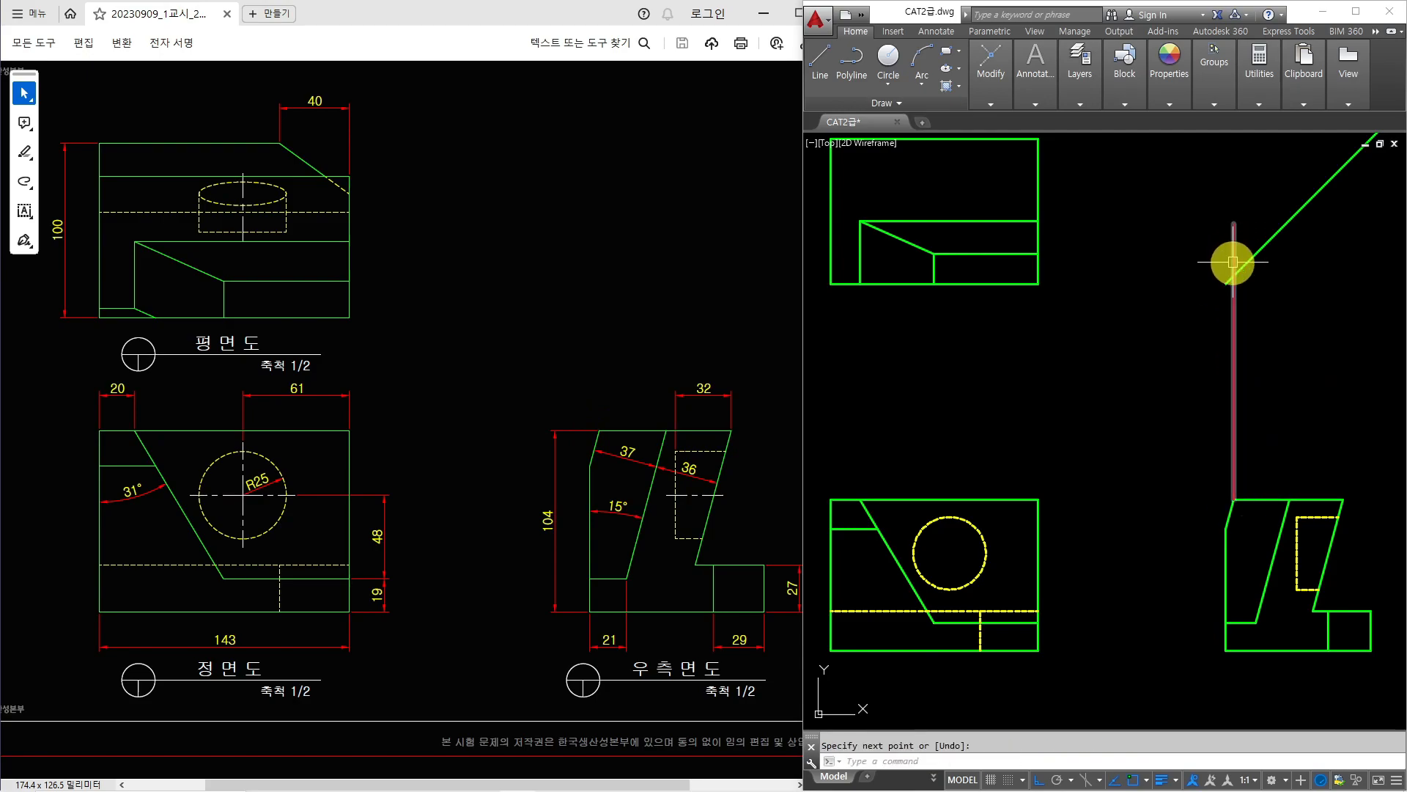
{"action": "left_click", "coordinate": [1234, 274]}
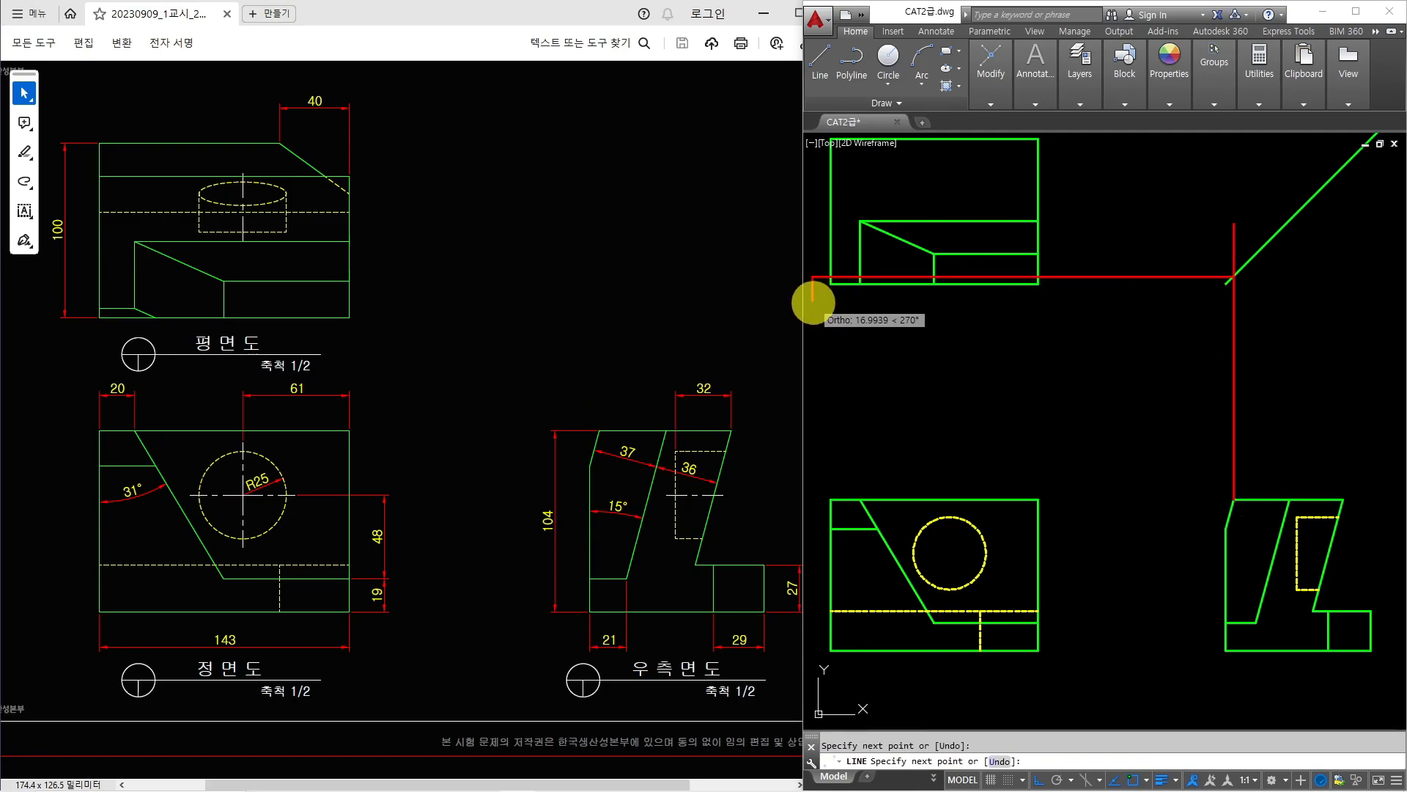
{"action": "middle_click_drag", "start_coordinate": [872, 311], "coordinate": [898, 315]}
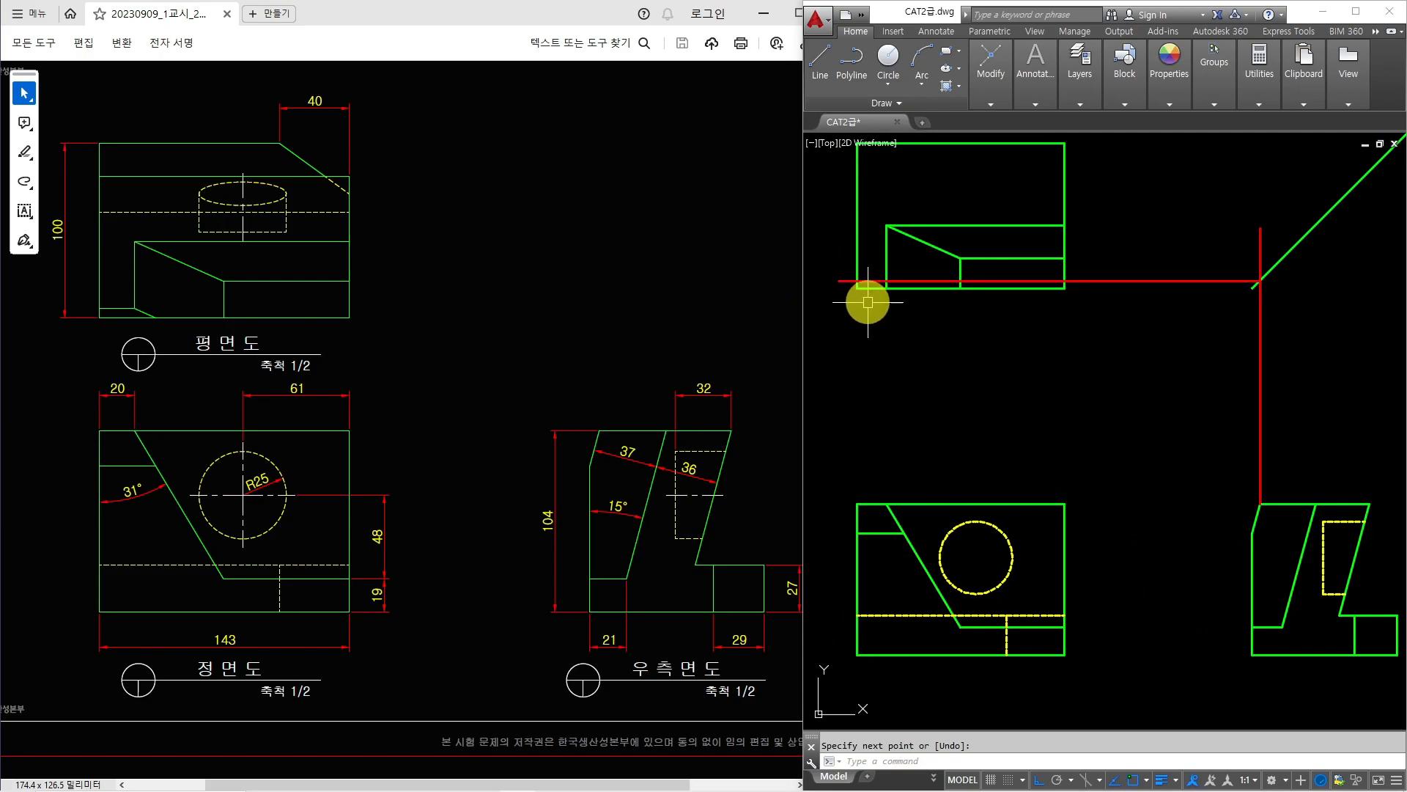
- Trim the horizontal projection line to the segment between the top view's left edge and the leftmost inner vertical line
{"action": "type", "text": "tr"}
{"action": "key", "text": "space"}
{"action": "left_click", "coordinate": [904, 267]}
{"action": "left_click", "coordinate": [848, 272]}
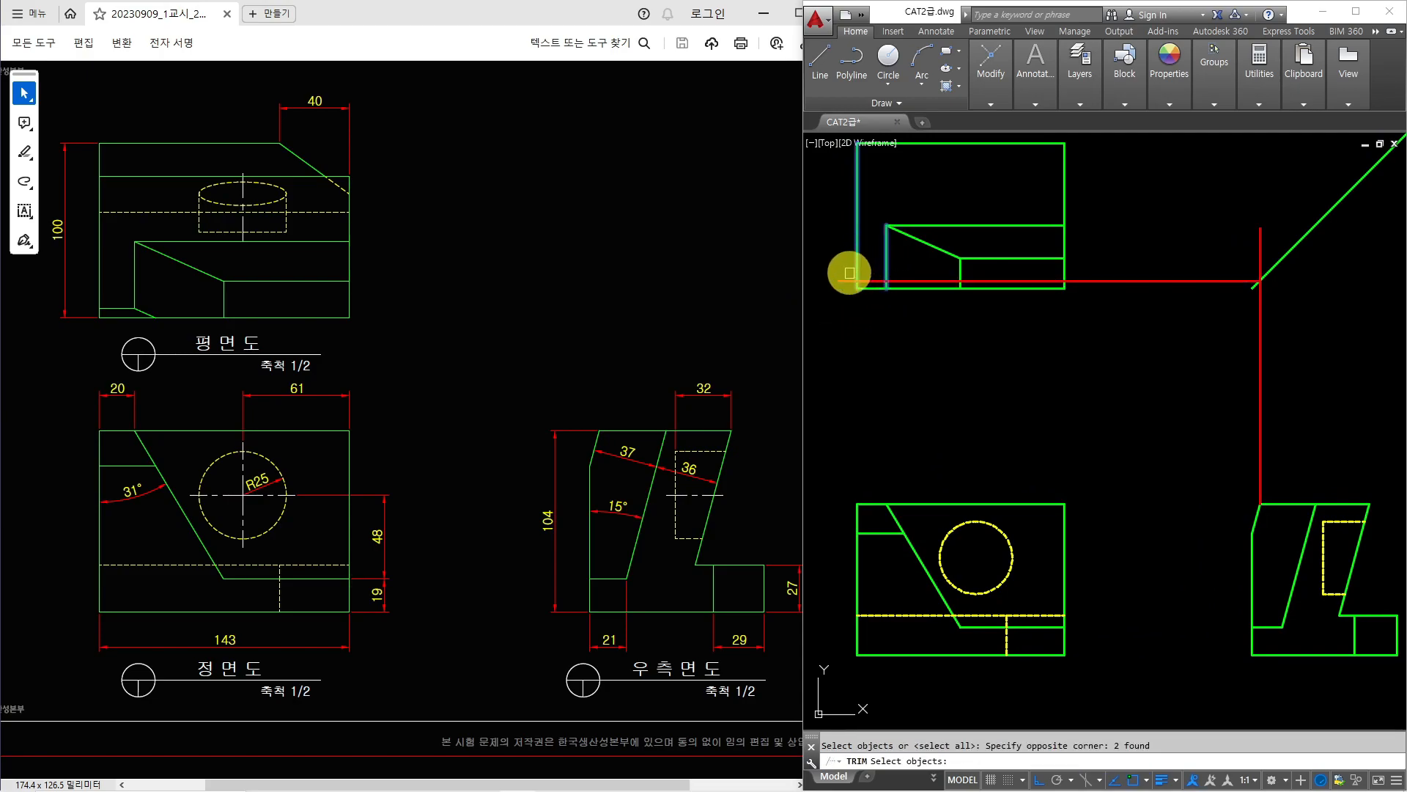
{"action": "key", "text": "space"}
{"action": "left_click", "coordinate": [848, 278]}
{"action": "left_click", "coordinate": [925, 280]}
{"action": "key", "text": "Escape"}
- Erase the leftover vertical and horizontal projection lines outside the top view
{"action": "left_click", "coordinate": [1292, 350]}
{"action": "left_click", "coordinate": [1234, 322]}
{"action": "type", "text": "e"}
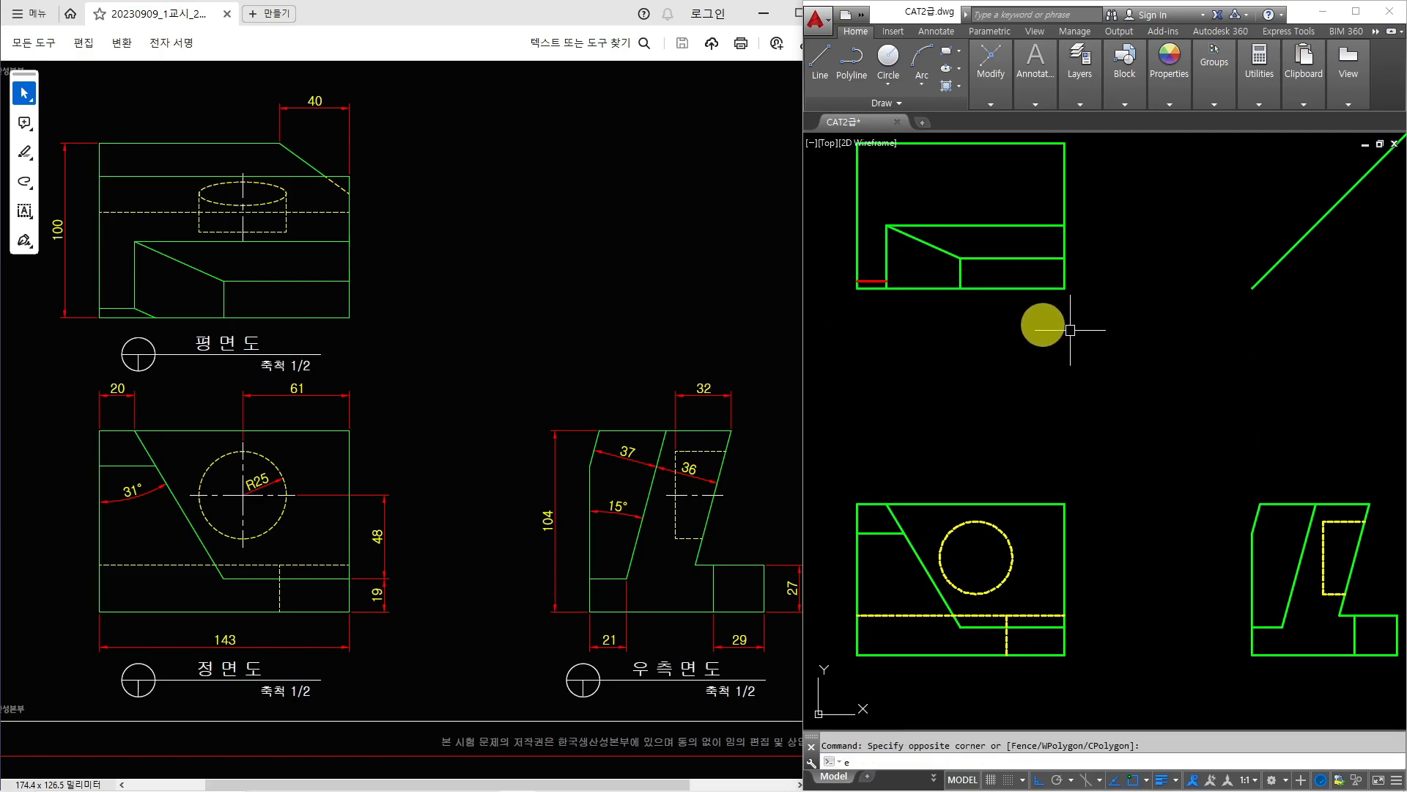
{"action": "key", "text": "space"}
- Match the short horizontal line at the top view's lower-left corner to the properties of the green outline
{"action": "scroll", "coordinate": [858, 289], "scroll_direction": "up", "scroll_amount": 1}
{"action": "type", "text": "ma"}
{"action": "key", "text": "space"}
{"action": "scroll", "coordinate": [917, 286], "scroll_direction": "up", "scroll_amount": 2}
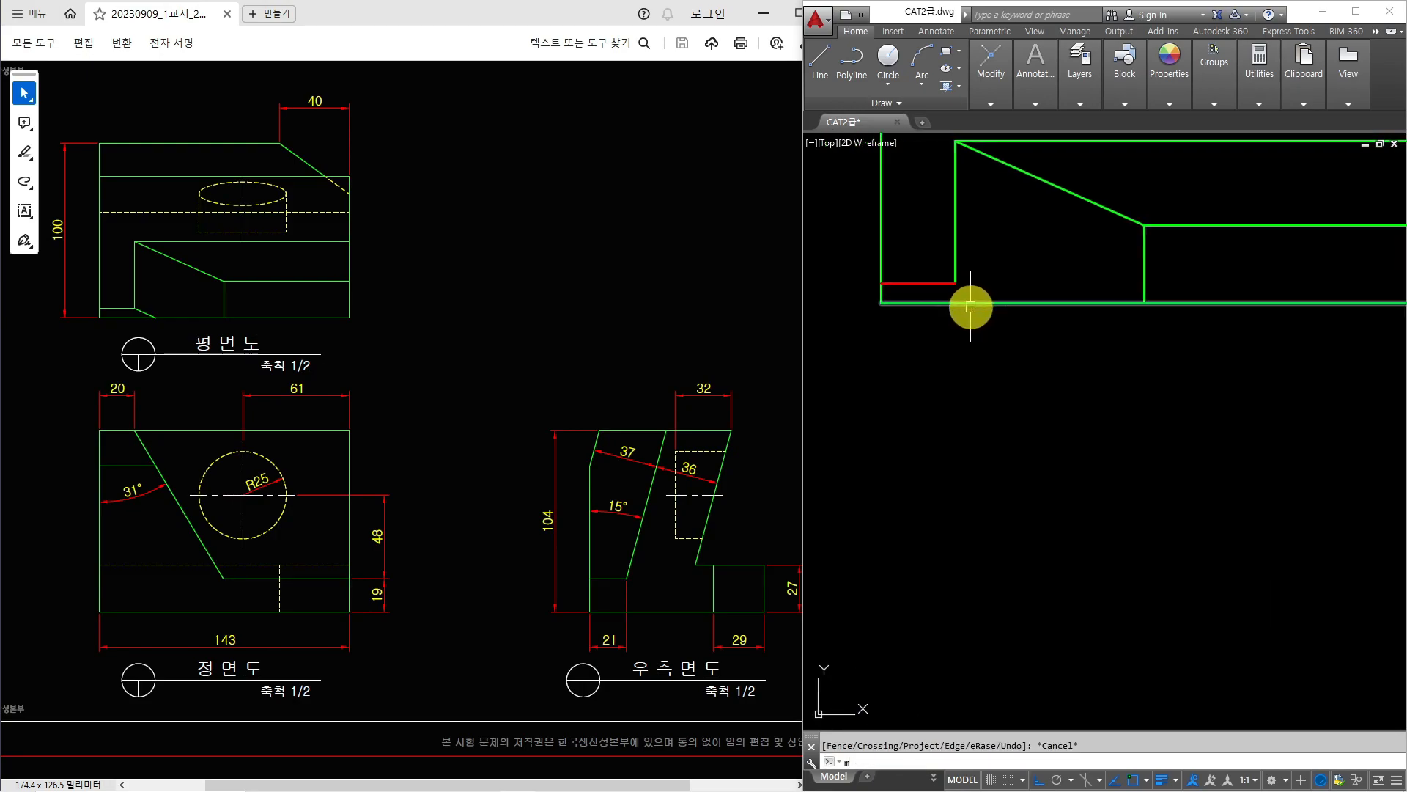
{"action": "left_click", "coordinate": [970, 303]}
{"action": "left_click", "coordinate": [942, 282]}
{"action": "key", "text": "Escape"}
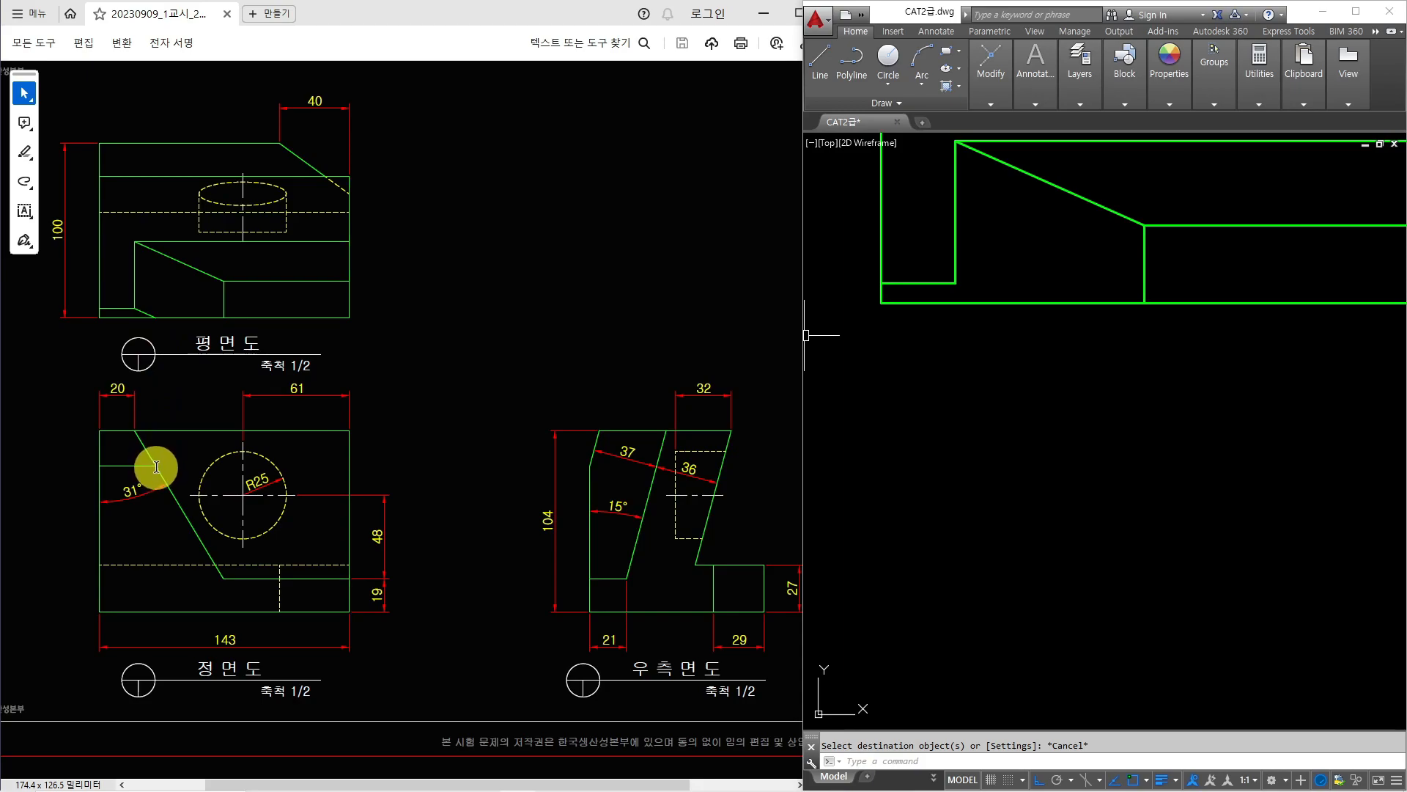
- Project the right end of the front view's short horizontal edge up to the top view and draw the short slanted corner line
{"action": "left_click", "coordinate": [1011, 525]}
{"action": "left_click", "coordinate": [998, 528]}
{"action": "scroll", "coordinate": [1036, 559], "scroll_direction": "down", "scroll_amount": 1}
{"action": "middle_click_drag", "start_coordinate": [1032, 588], "coordinate": [989, 446]}
{"action": "type", "text": "l"}
{"action": "key", "text": "space"}
{"action": "left_click", "coordinate": [969, 646]}
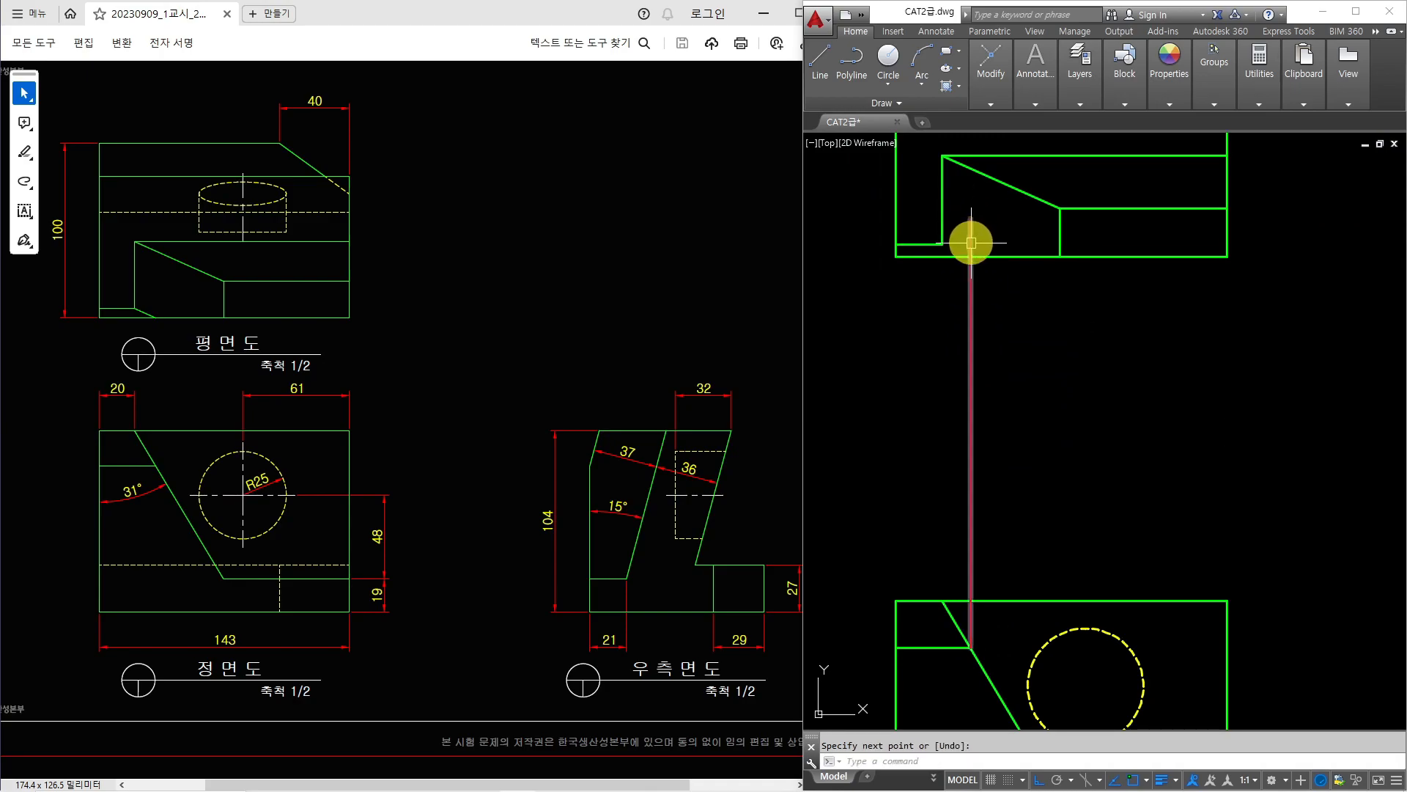
{"action": "left_click", "coordinate": [972, 218]}
{"action": "key", "text": "Escape"}
- Erase the vertical projection line and match the short slanted corner line to the properties of the green outline
{"action": "left_click", "coordinate": [972, 277]}
{"action": "type", "text": "e"}
{"action": "key", "text": "space"}
{"action": "type", "text": "ma"}
{"action": "left_click", "coordinate": [938, 233]}
{"action": "left_click", "coordinate": [953, 247]}
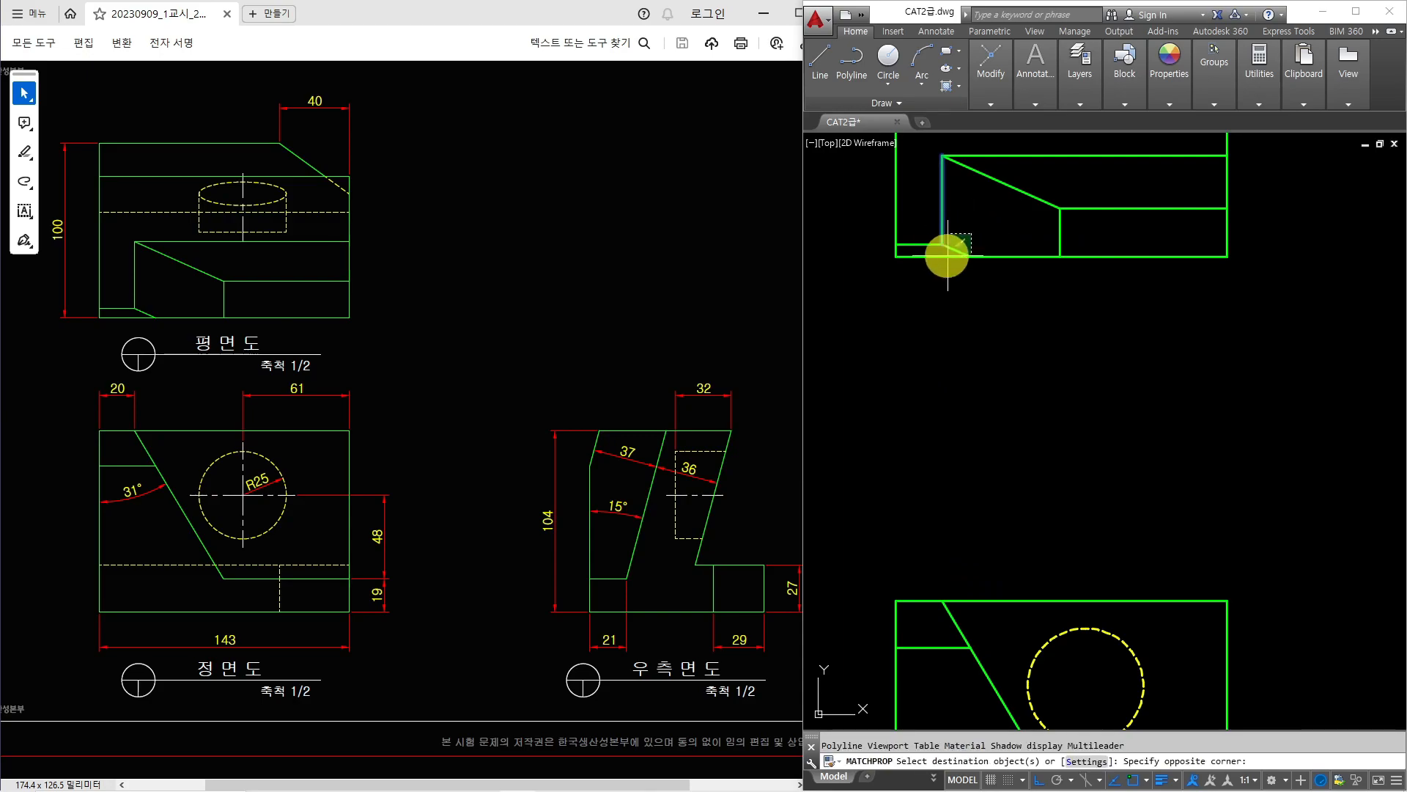
{"action": "key", "text": "space"}
- Project the side view's upper-right corner up to the 45° line and horizontally across the top view
{"action": "scroll", "coordinate": [1001, 289], "scroll_direction": "down", "scroll_amount": 5}
{"action": "mouse_move", "coordinate": [1005, 289]}
{"action": "middle_mouse_down"}
{"action": "mouse_move", "coordinate": [965, 367]}
{"action": "mouse_move", "coordinate": [986, 310]}
{"action": "middle_mouse_up"}
{"action": "scroll", "coordinate": [1022, 353], "scroll_direction": "up", "scroll_amount": 3}
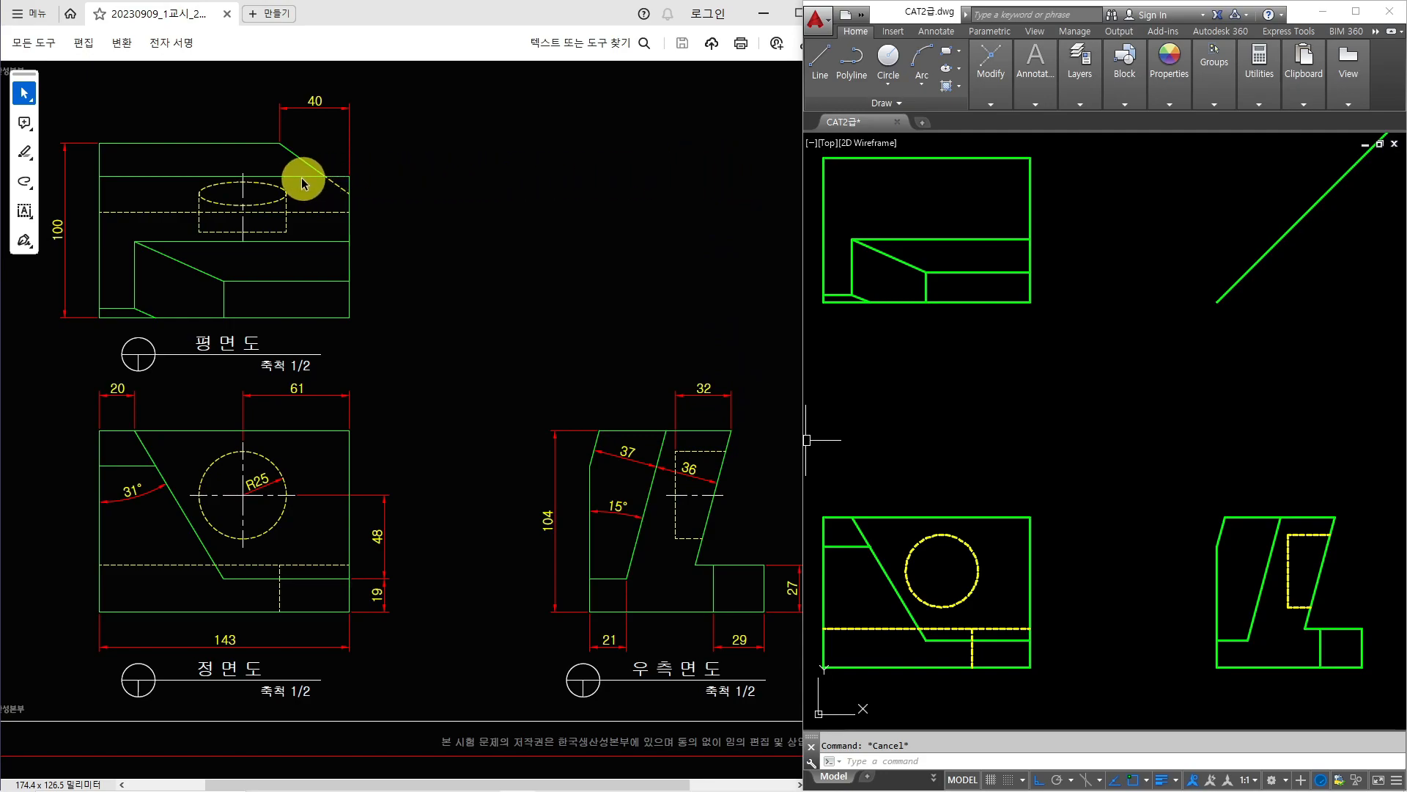
{"action": "type", "text": "l"}
{"action": "key", "text": "Return"}
{"action": "left_click", "coordinate": [1334, 518]}
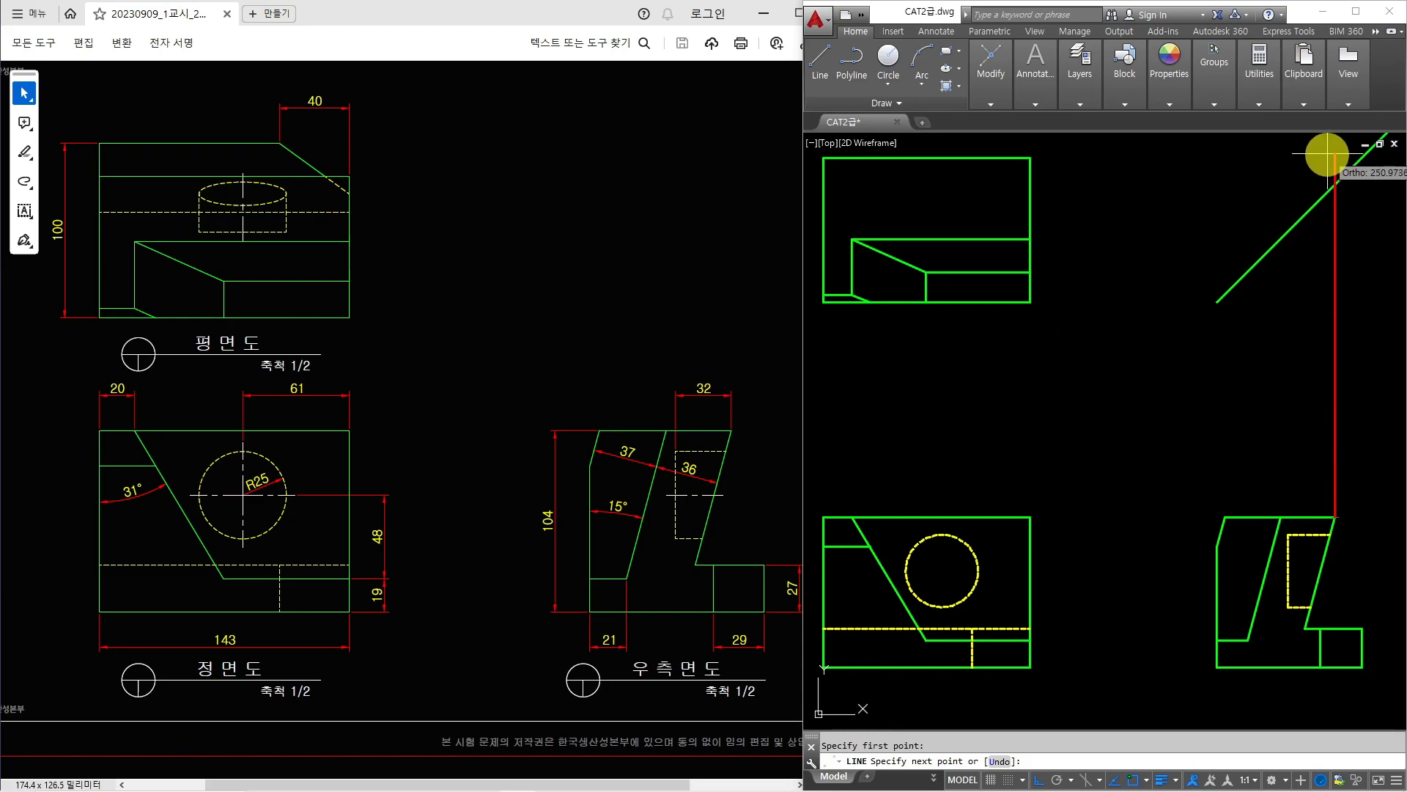
{"action": "middle_click_drag", "start_coordinate": [1318, 185], "coordinate": [1359, 200]}
{"action": "left_click", "coordinate": [832, 218]}
{"action": "key", "text": "Return"}
- Trim the horizontal projection line at the top view's left and right edges
{"action": "type", "text": "tr"}
{"action": "key", "text": "Return"}
{"action": "key", "text": "Return"}
{"action": "left_click", "coordinate": [844, 200]}
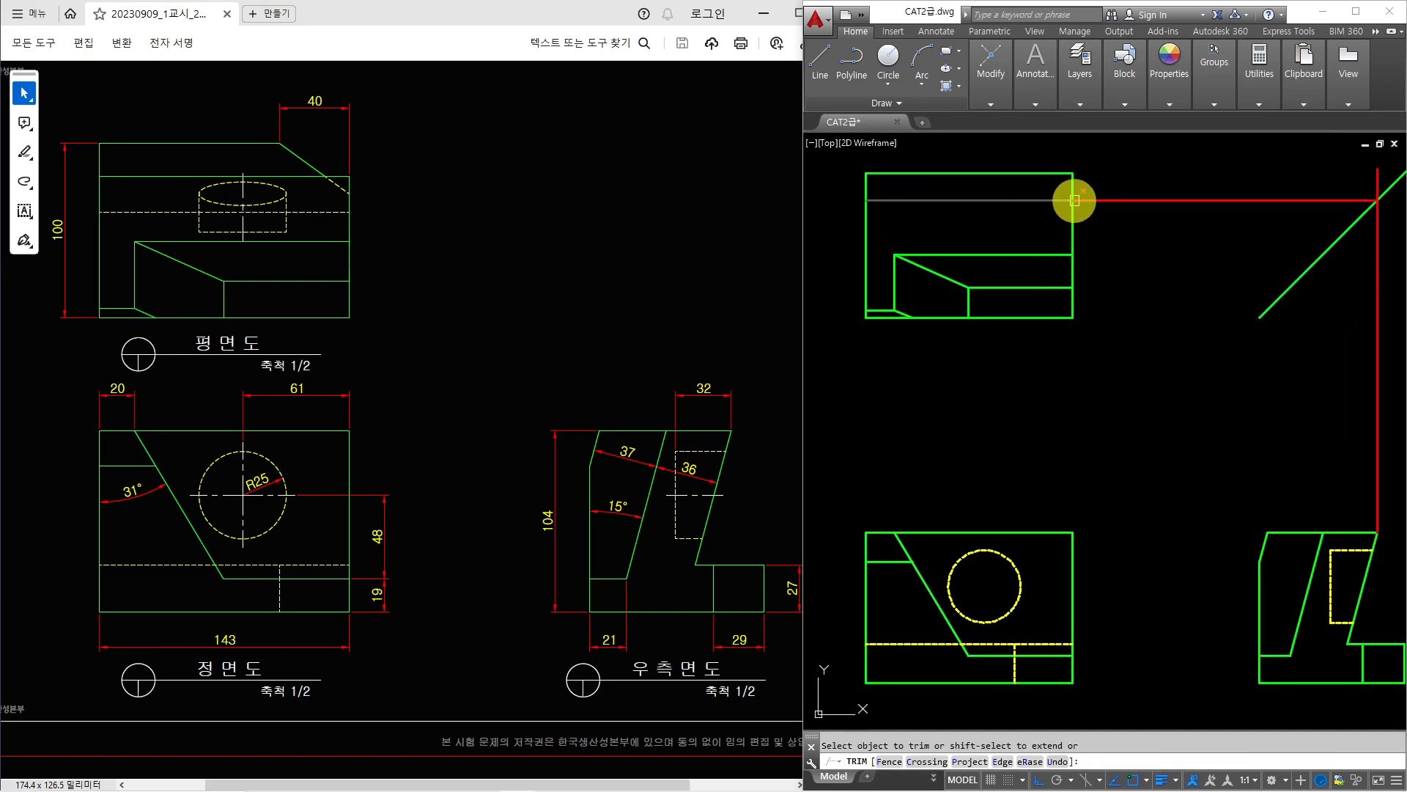
{"action": "left_click", "coordinate": [1173, 199]}
{"action": "key", "text": "Escape"}
- Match the upper horizontal line in the top view to the properties of the green outline
{"action": "type", "text": "ma"}
{"action": "key", "text": "space"}
{"action": "left_click", "coordinate": [1072, 226]}
{"action": "left_click", "coordinate": [1052, 219]}
{"action": "left_click", "coordinate": [1037, 195]}
{"action": "key", "text": "Escape"}
- Try to trim the top view's right edge above the new horizontal line
{"action": "type", "text": "tr"}
{"action": "key", "text": "space"}
{"action": "key", "text": "space"}
{"action": "left_click", "coordinate": [1072, 189]}
{"action": "key", "text": "Escape"}
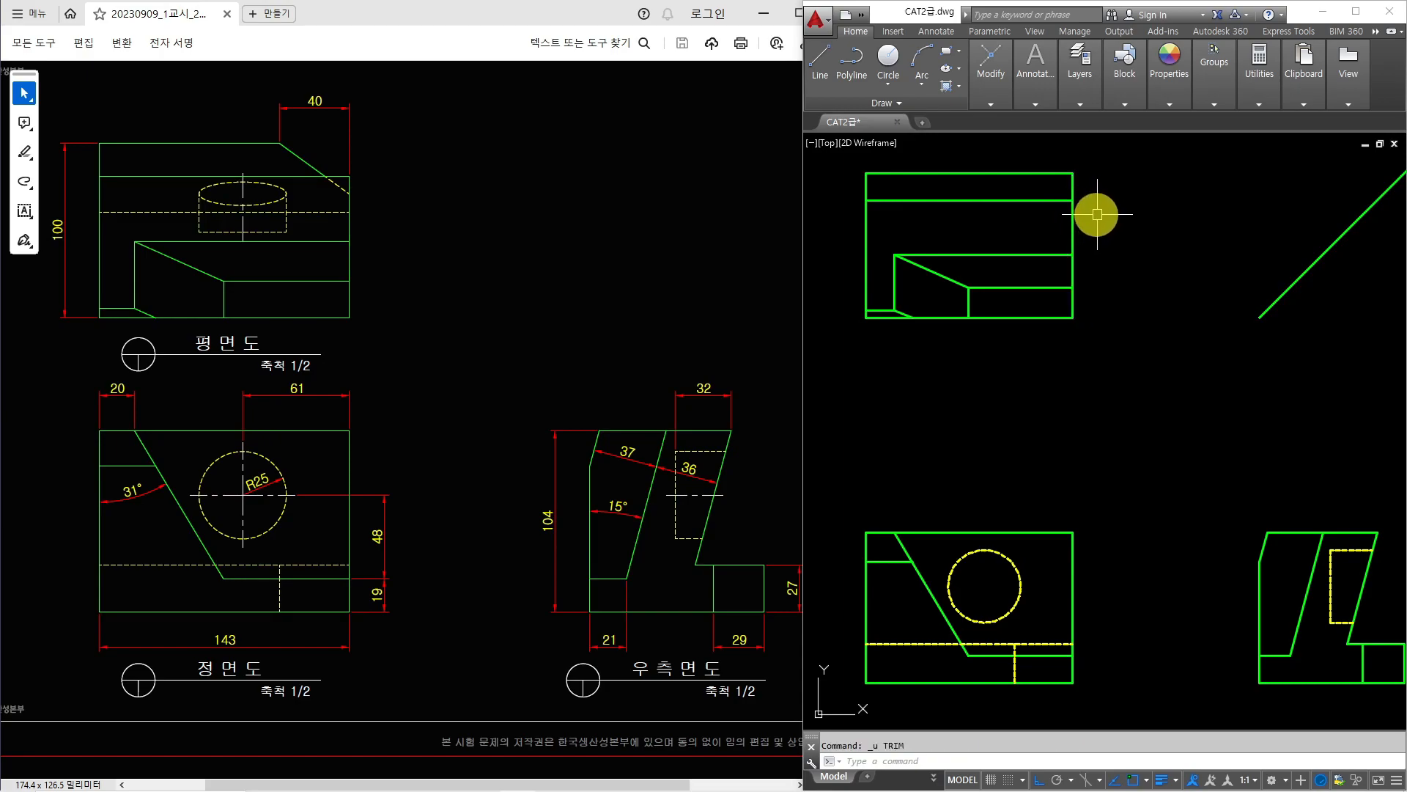
- Offset the top view's right edge 40 mm inward
{"action": "type", "text": "o"}
{"action": "key", "text": "space"}
{"action": "type", "text": "40"}
{"action": "key", "text": "space"}
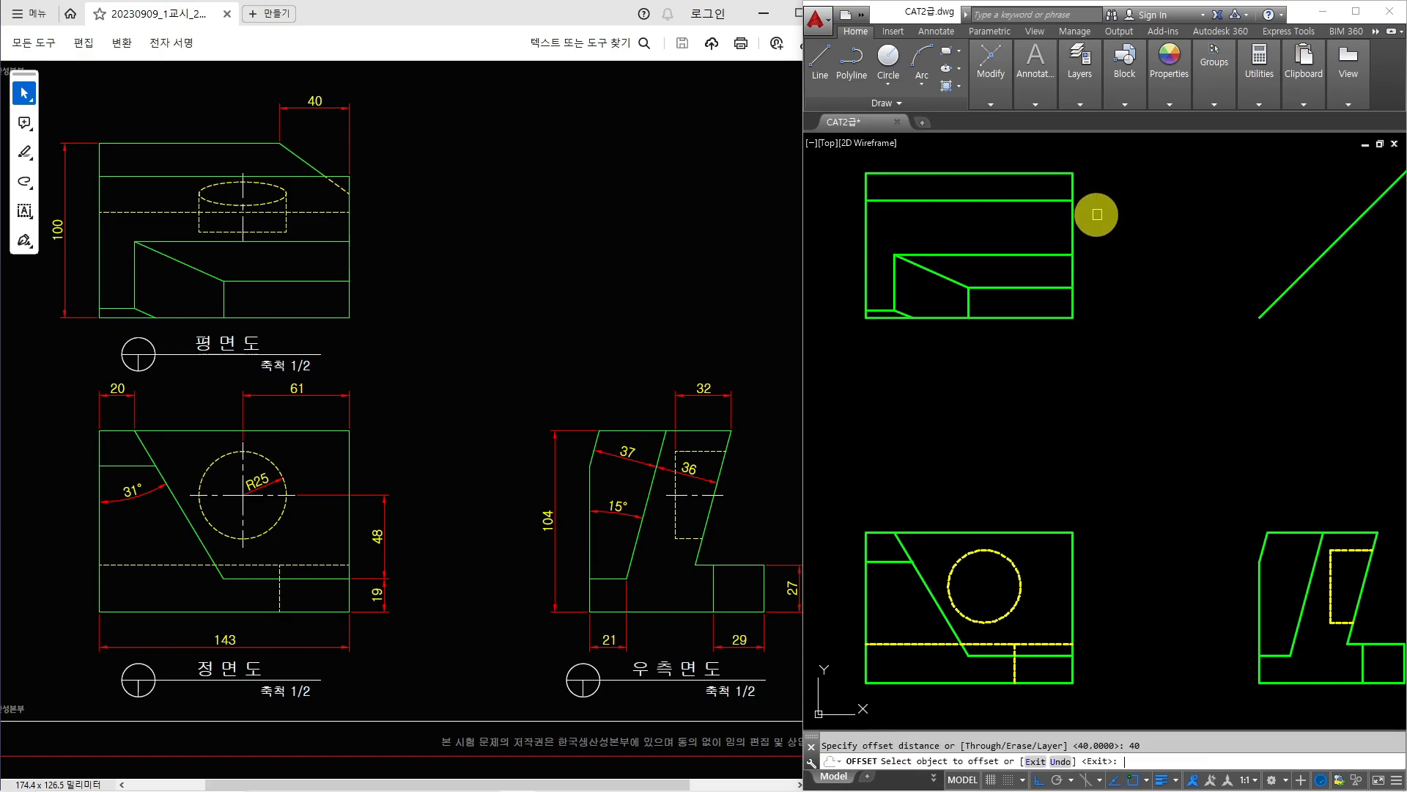
{"action": "left_click", "coordinate": [1075, 201]}
{"action": "left_click", "coordinate": [1027, 183]}
{"action": "key", "text": "Escape"}
- Trim the top view's upper-right corner outside the offset line and above the upper horizontal line
{"action": "type", "text": "tr"}
{"action": "key", "text": "space"}
{"action": "left_click", "coordinate": [1072, 185]}
{"action": "key", "text": "Escape"}
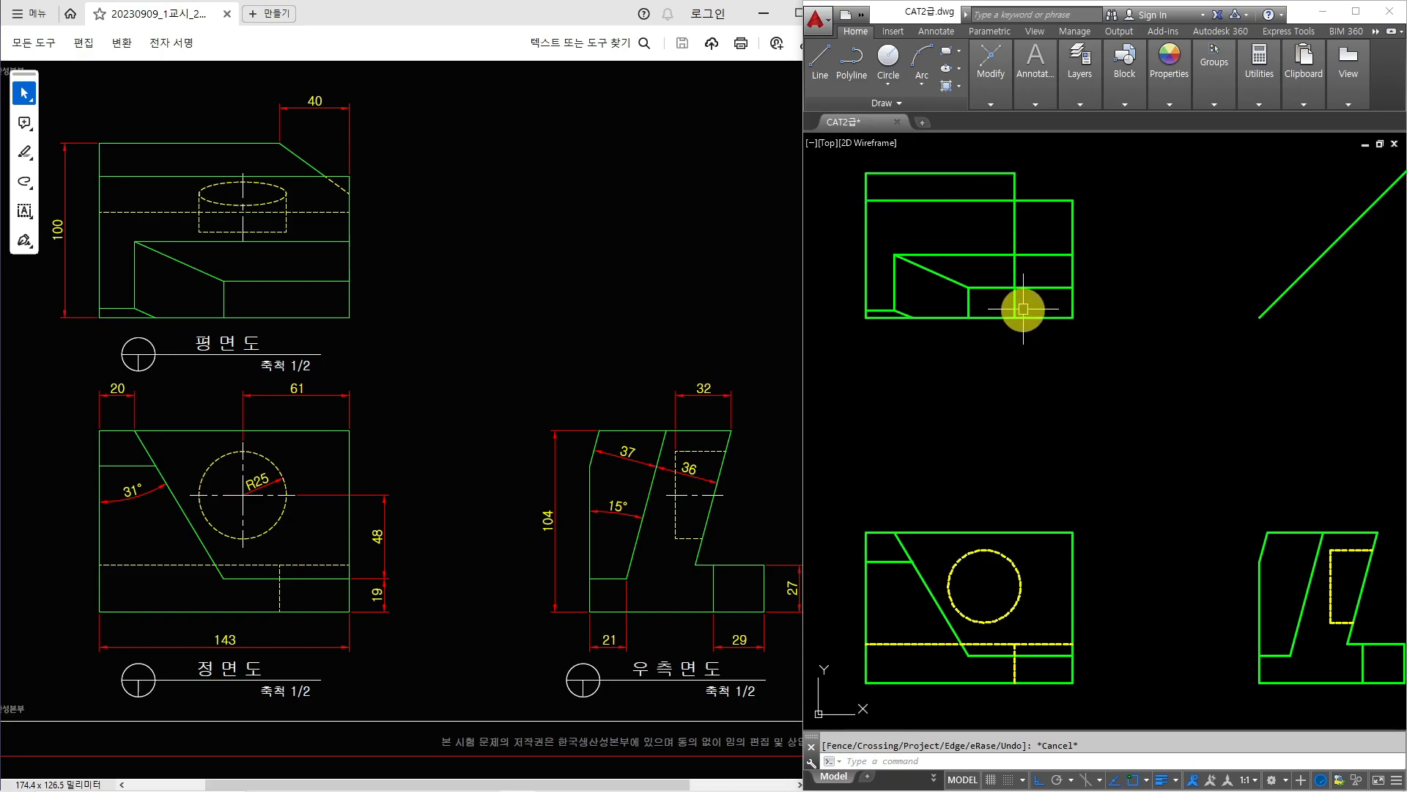
- Draw a circle of radius 4 marking the upper end of the offset line and erase the offset line
{"action": "scroll", "coordinate": [982, 176], "scroll_direction": "up", "scroll_amount": 5}
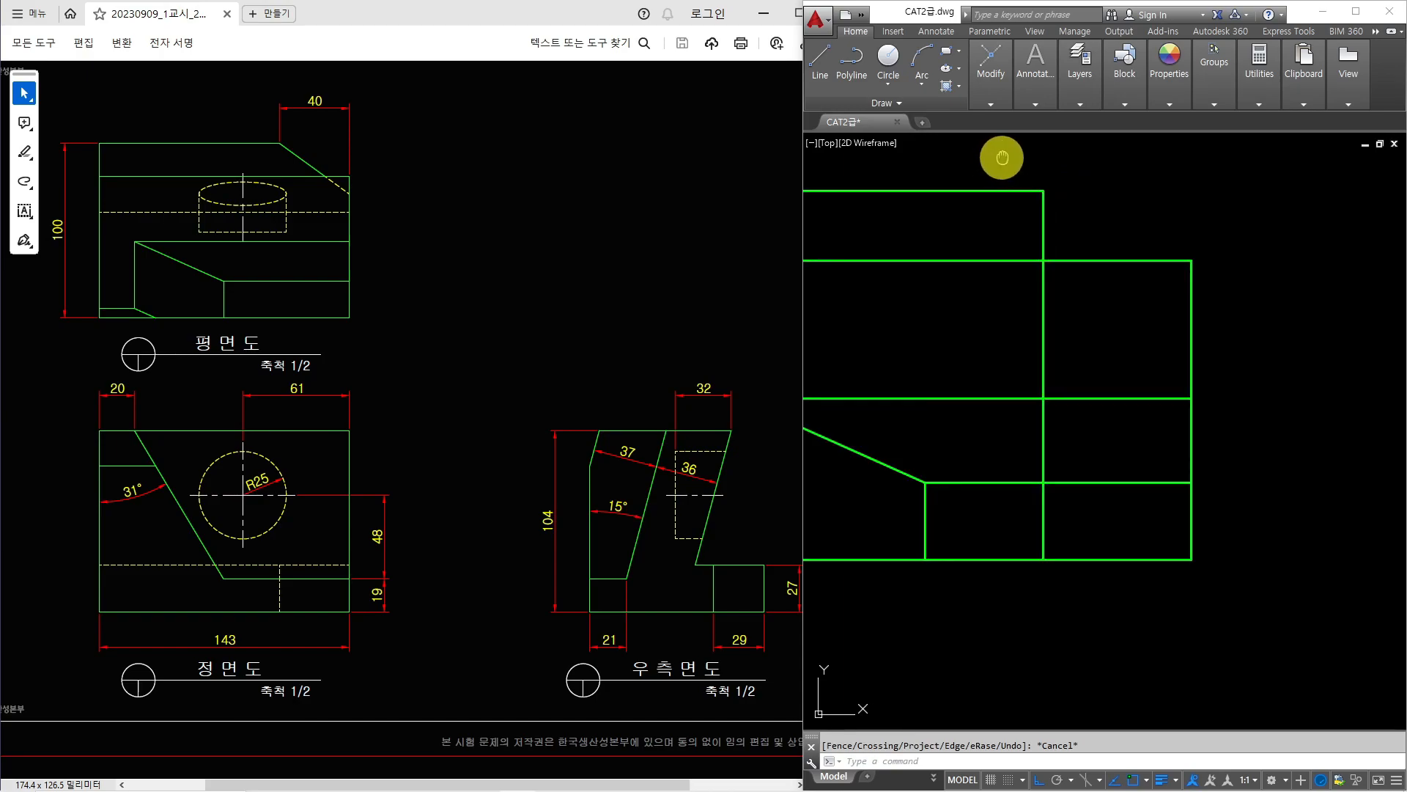
{"action": "type", "text": "c"}
{"action": "key", "text": "space"}
{"action": "left_click", "coordinate": [1173, 232]}
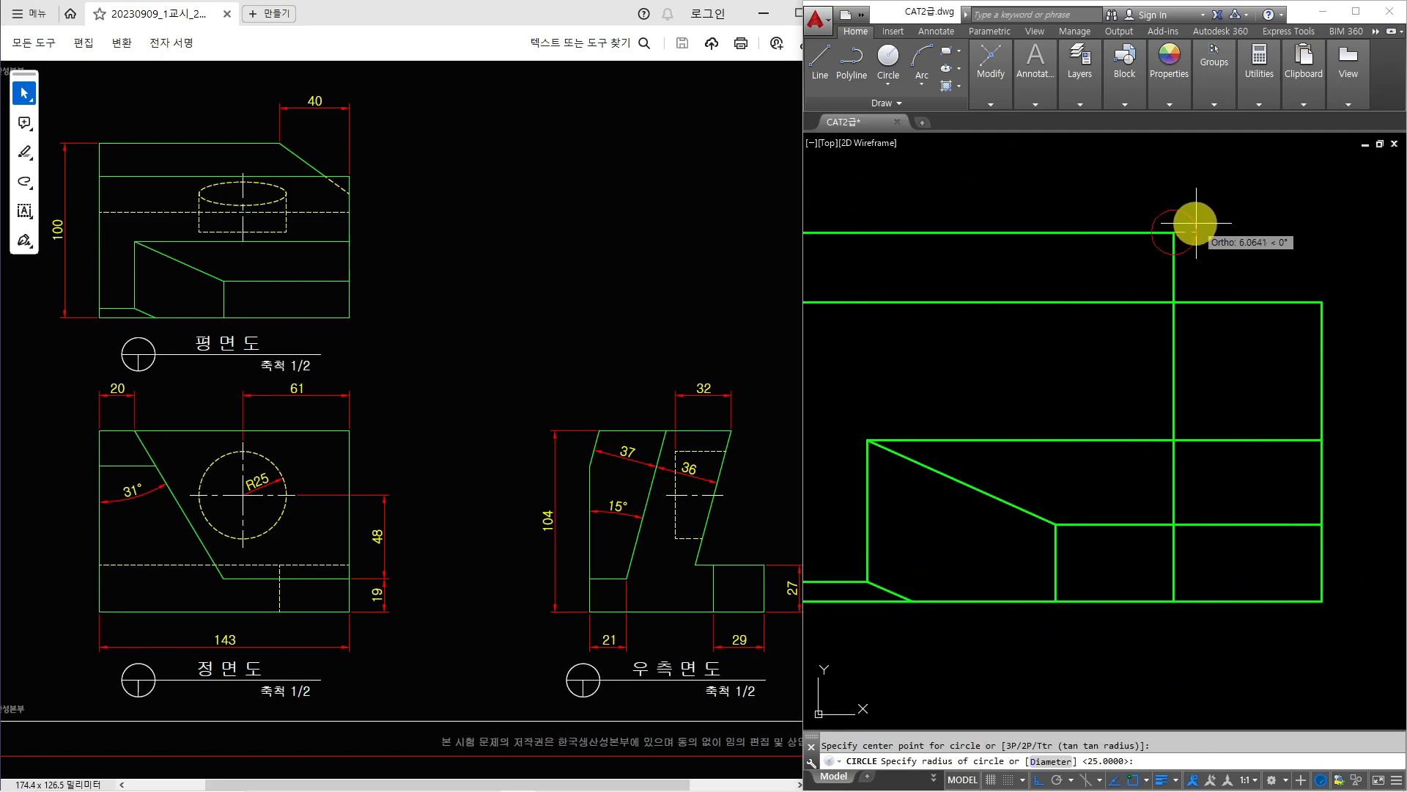
{"action": "type", "text": "4"}
{"action": "key", "text": "Return"}
{"action": "type", "text": "e"}
{"action": "key", "text": "space"}
{"action": "left_click", "coordinate": [1176, 278]}
{"action": "key", "text": "Return"}
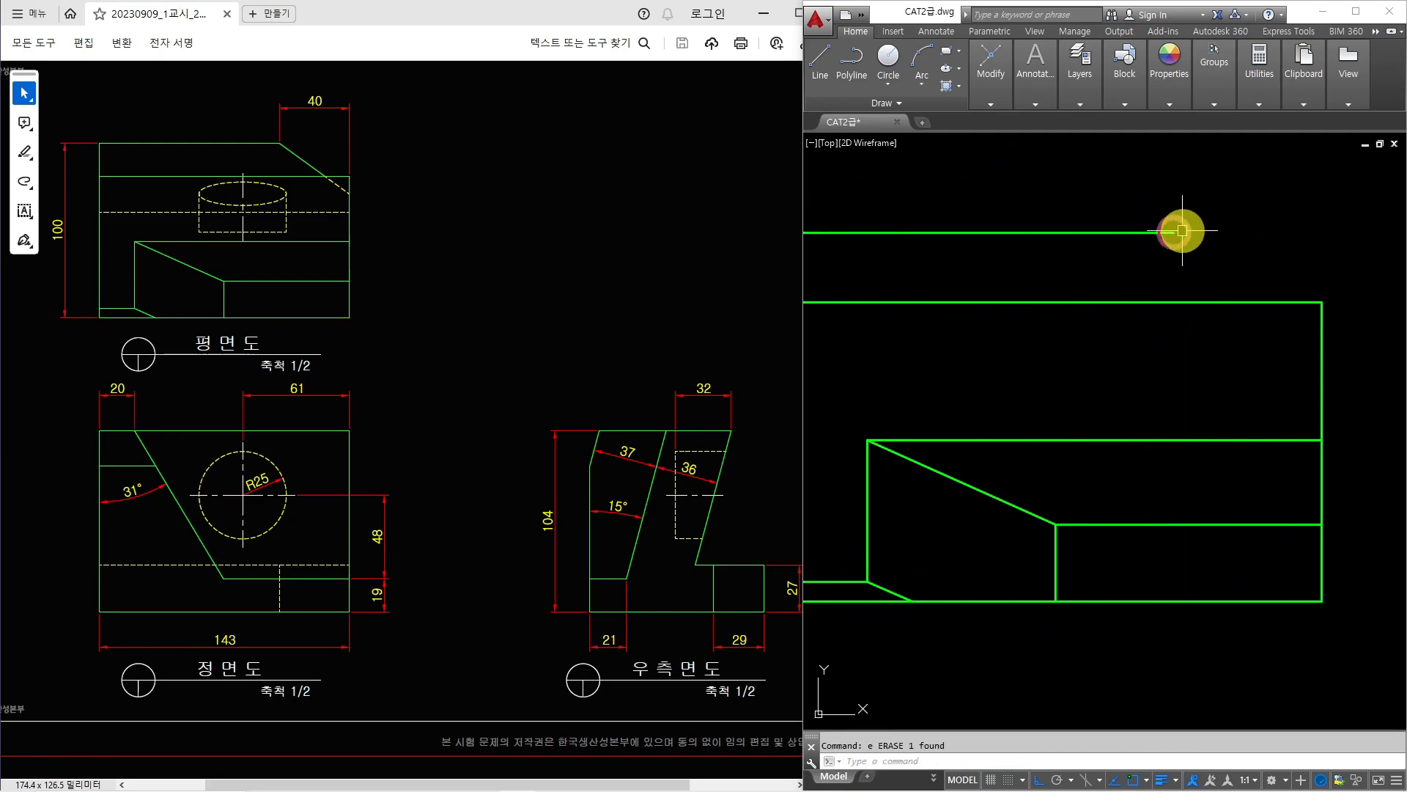
- Draw a short horizontal trial line across the top view's right edge just below its upper corner
{"action": "scroll", "coordinate": [1165, 348], "scroll_direction": "down", "scroll_amount": 3}
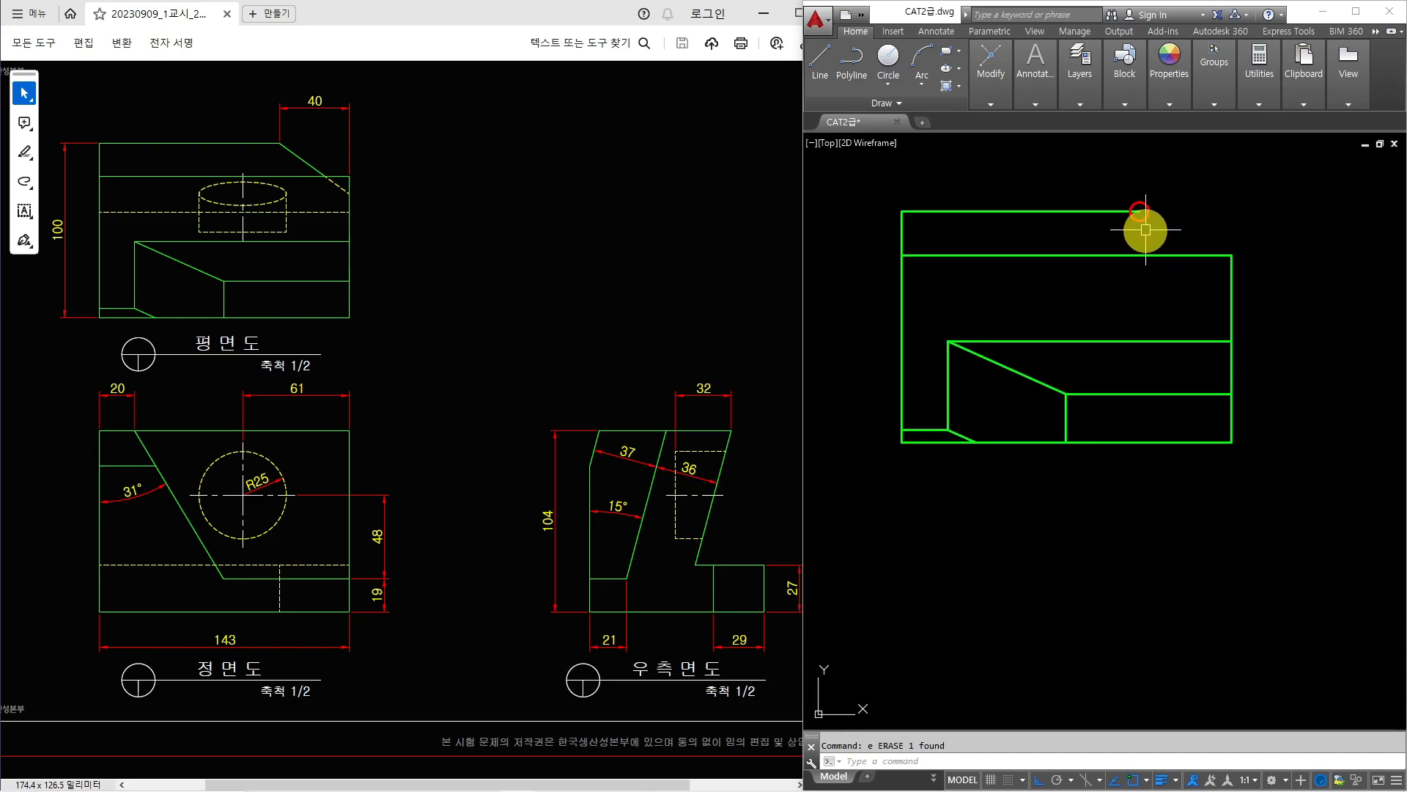
{"action": "scroll", "coordinate": [1146, 229], "scroll_direction": "down", "scroll_amount": 3}
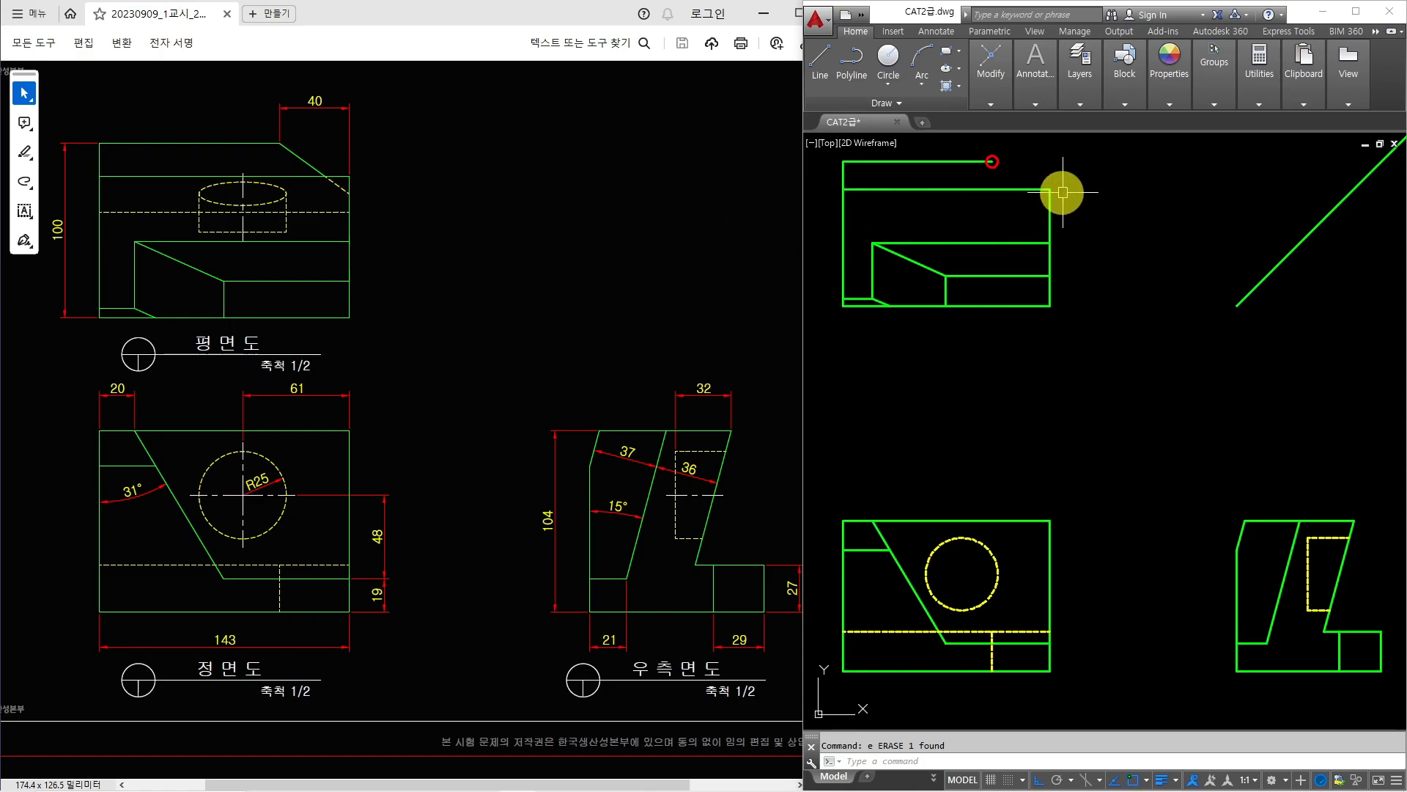
{"action": "scroll", "coordinate": [1056, 189], "scroll_direction": "up", "scroll_amount": 2}
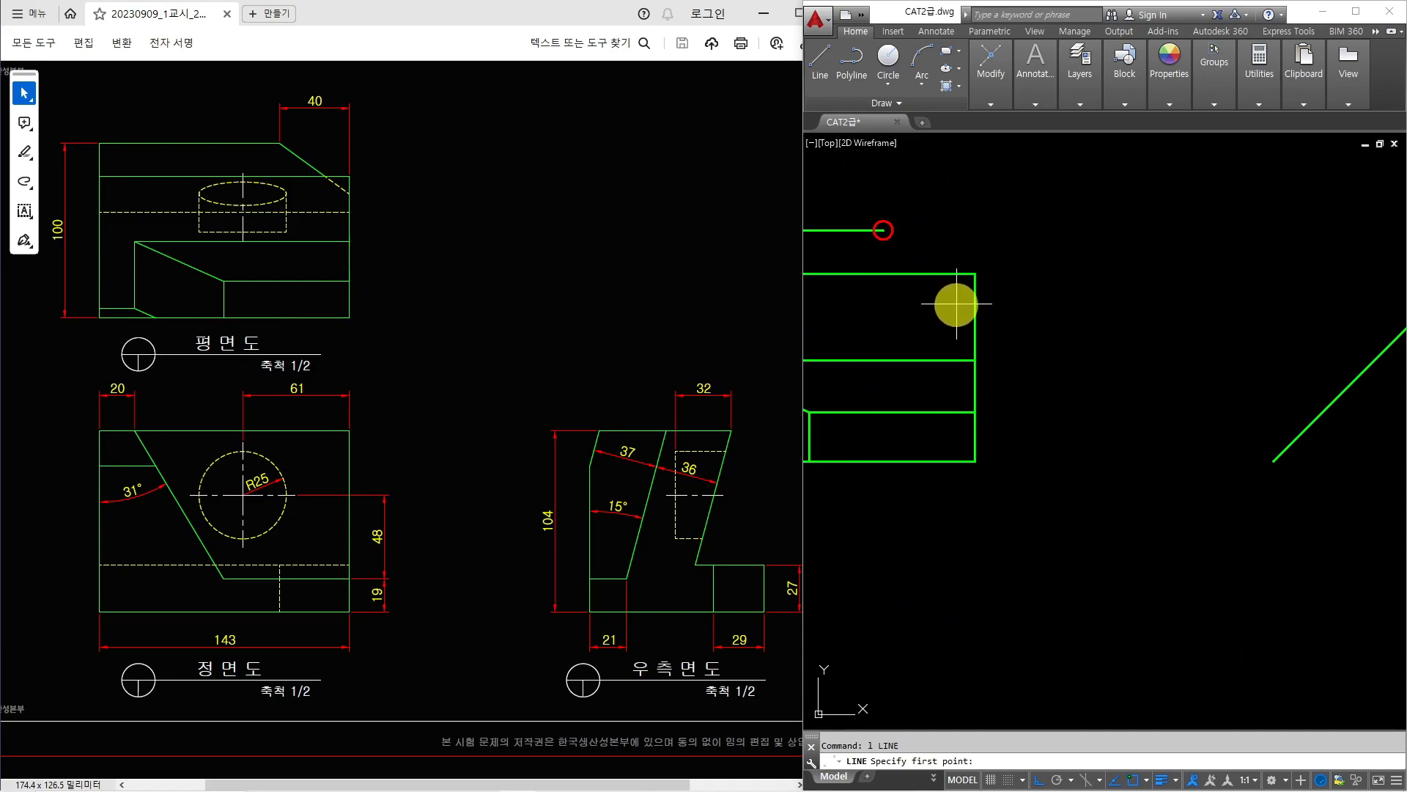
{"action": "key", "text": "Escape"}
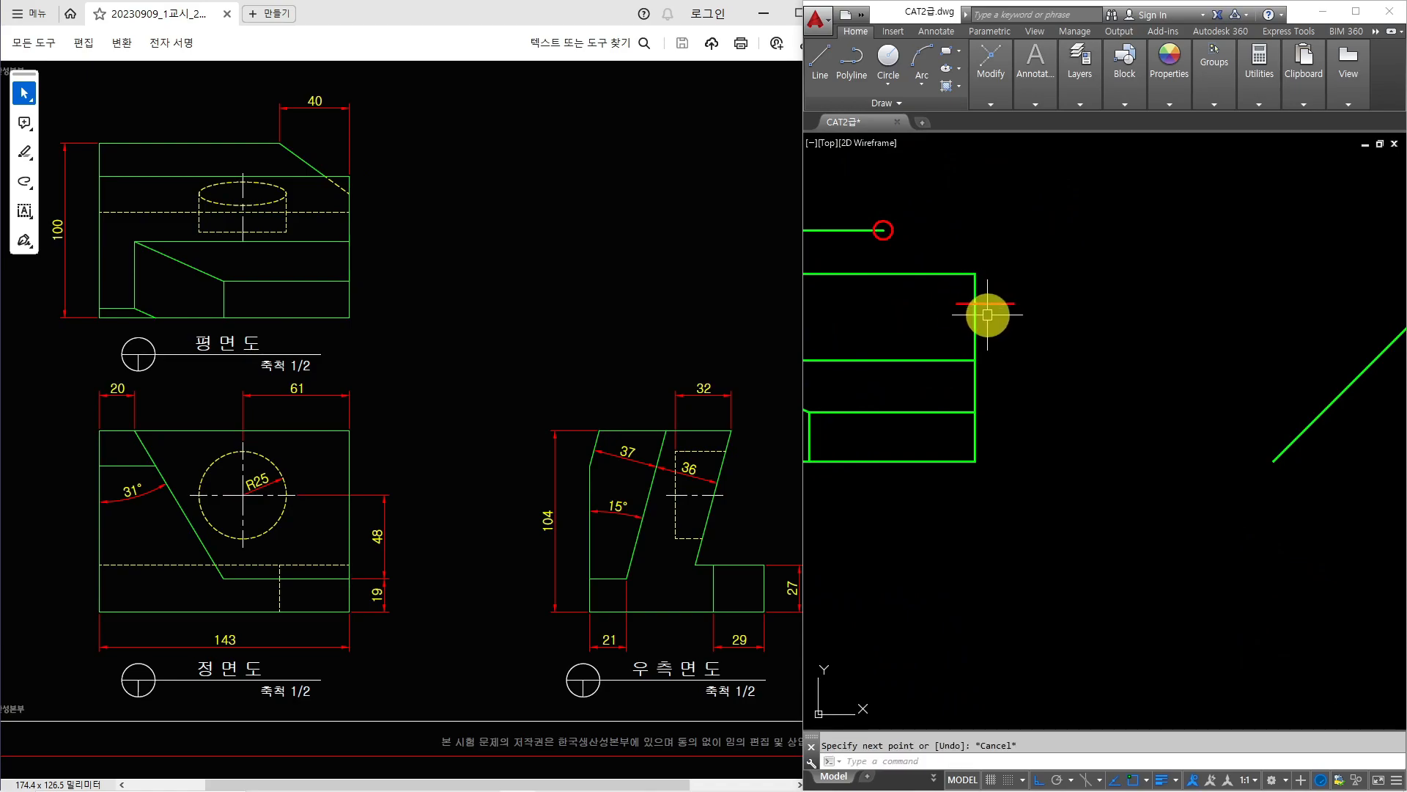
- Project the trial line horizontally past the 45° line and vertically down through the side view
{"action": "key", "text": "space"}
{"action": "left_click", "coordinate": [1013, 304]}
{"action": "scroll", "coordinate": [1079, 329], "scroll_direction": "down", "scroll_amount": 1}
{"action": "middle_click_drag", "start_coordinate": [1077, 330], "coordinate": [986, 289]}
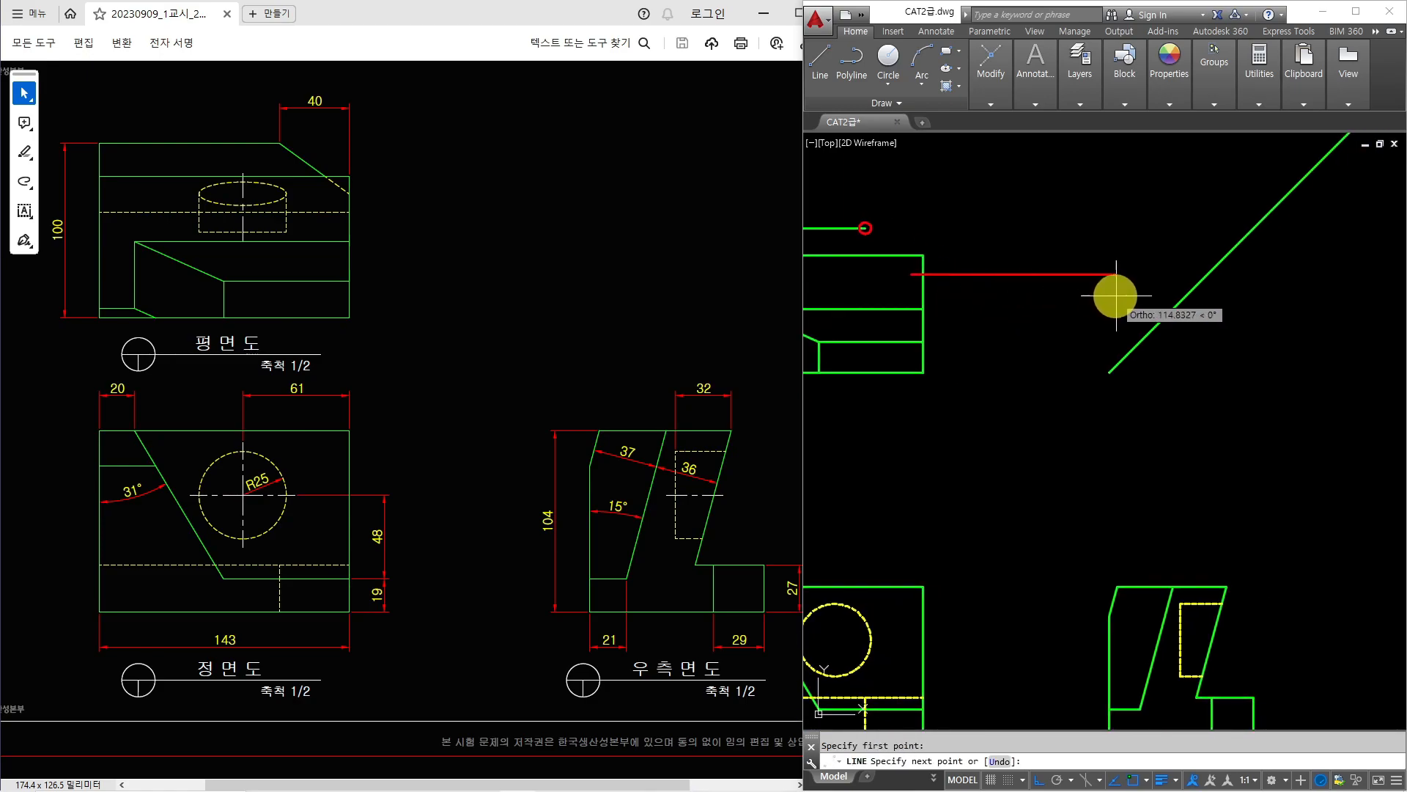
{"action": "left_click", "coordinate": [1207, 274]}
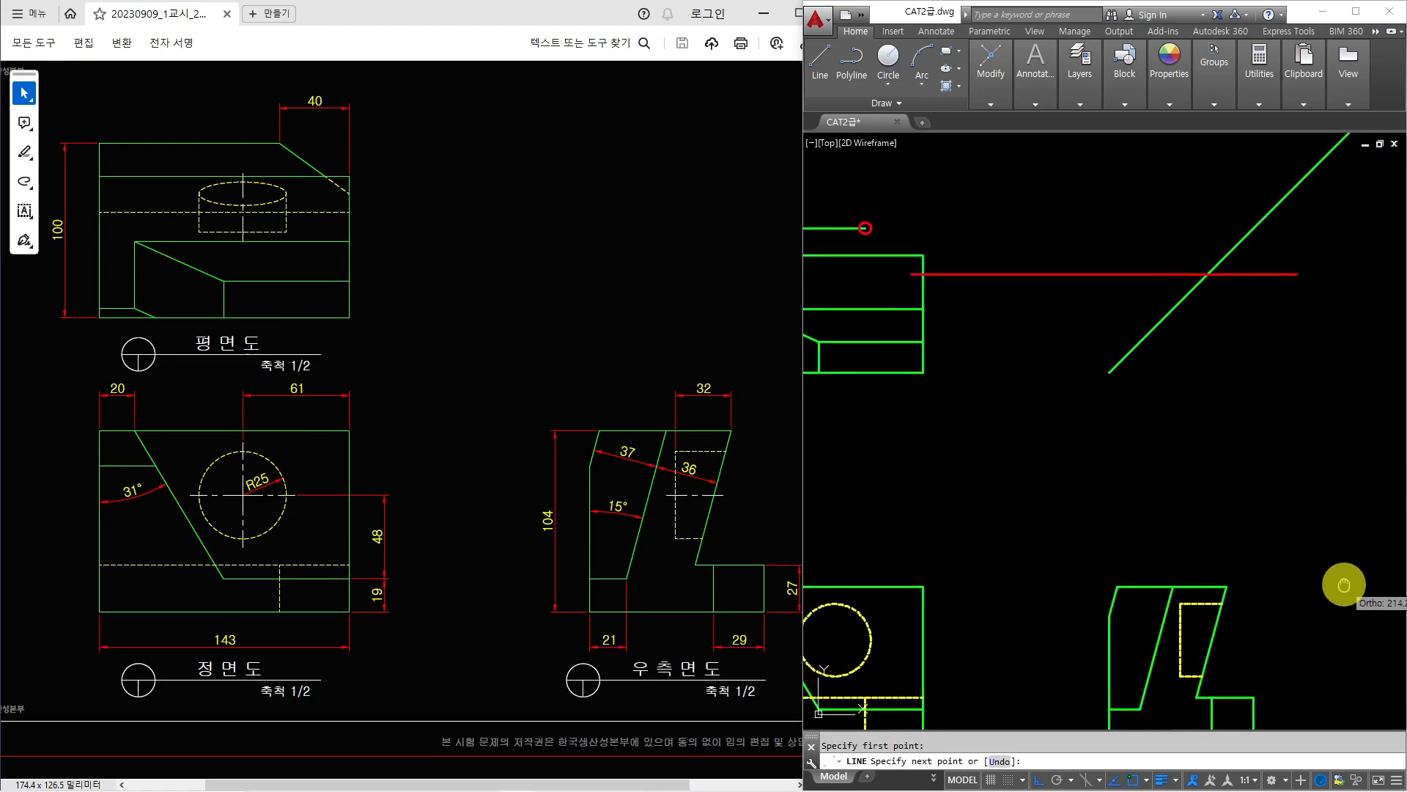
{"action": "middle_click_drag", "start_coordinate": [1334, 678], "coordinate": [1310, 546]}
{"action": "left_click", "coordinate": [1288, 638]}
{"action": "key", "text": "space"}
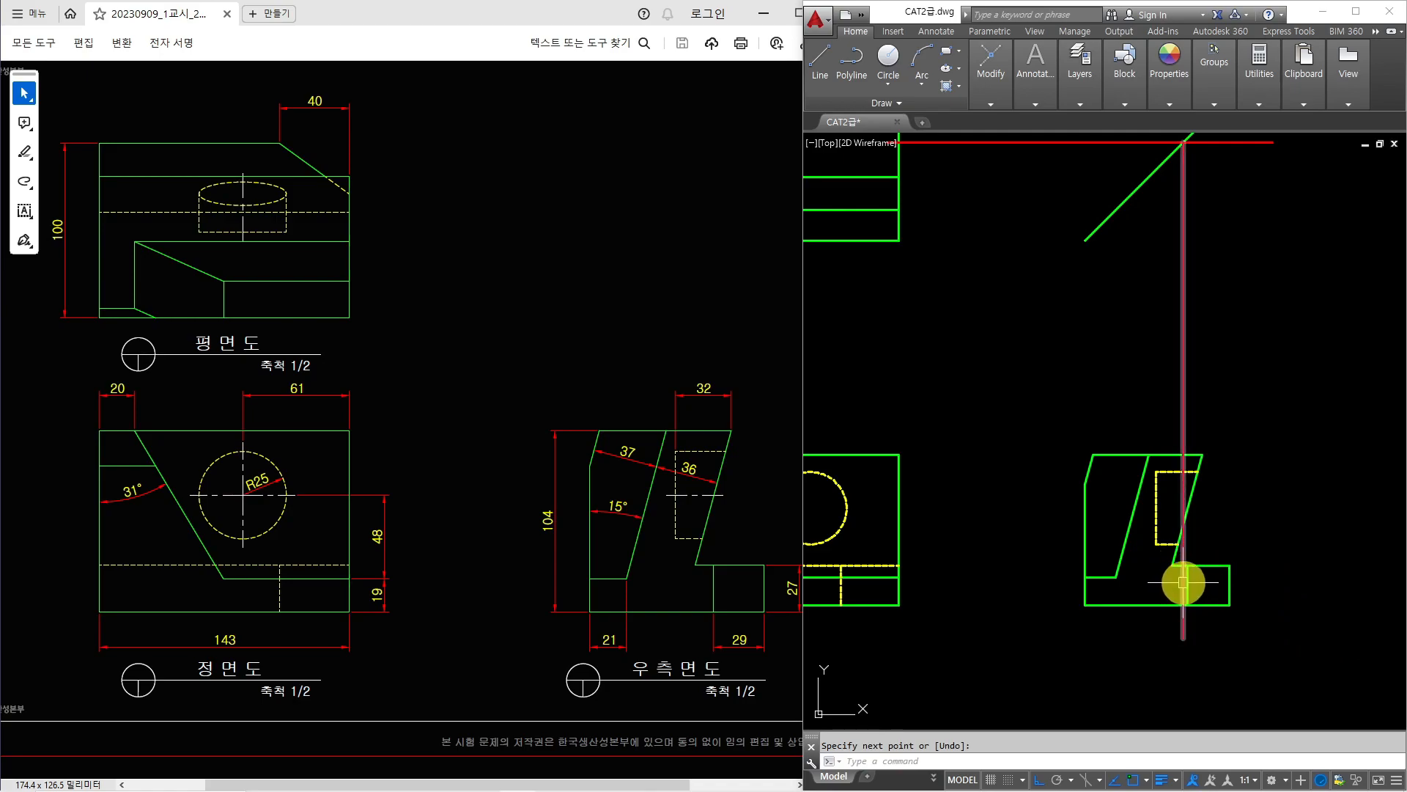
- Erase the horizontal and vertical trial projection lines
{"action": "left_click", "coordinate": [1182, 311]}
{"action": "left_click", "coordinate": [965, 141]}
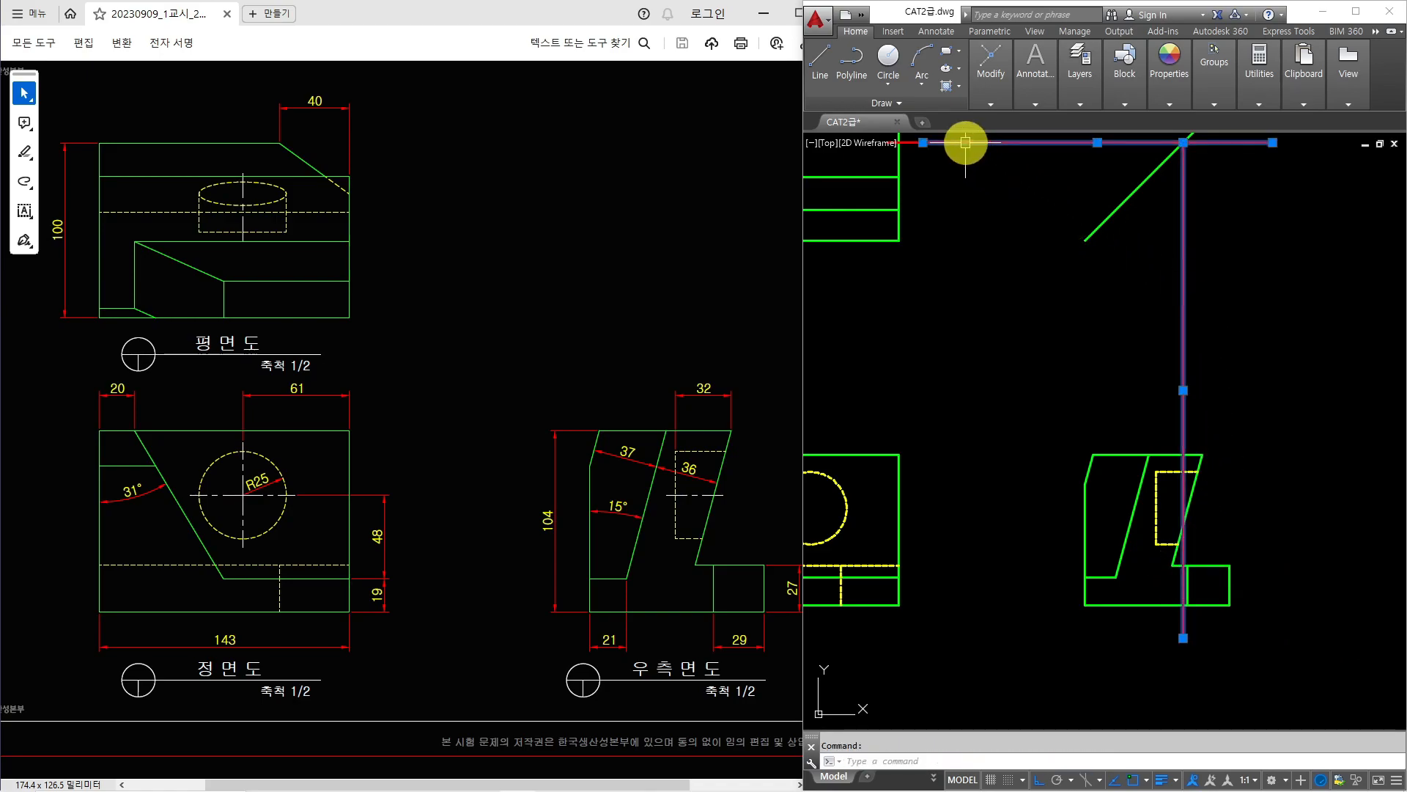
{"action": "middle_click_drag", "start_coordinate": [985, 164], "coordinate": [1023, 190]}
{"action": "key", "text": "Delete"}
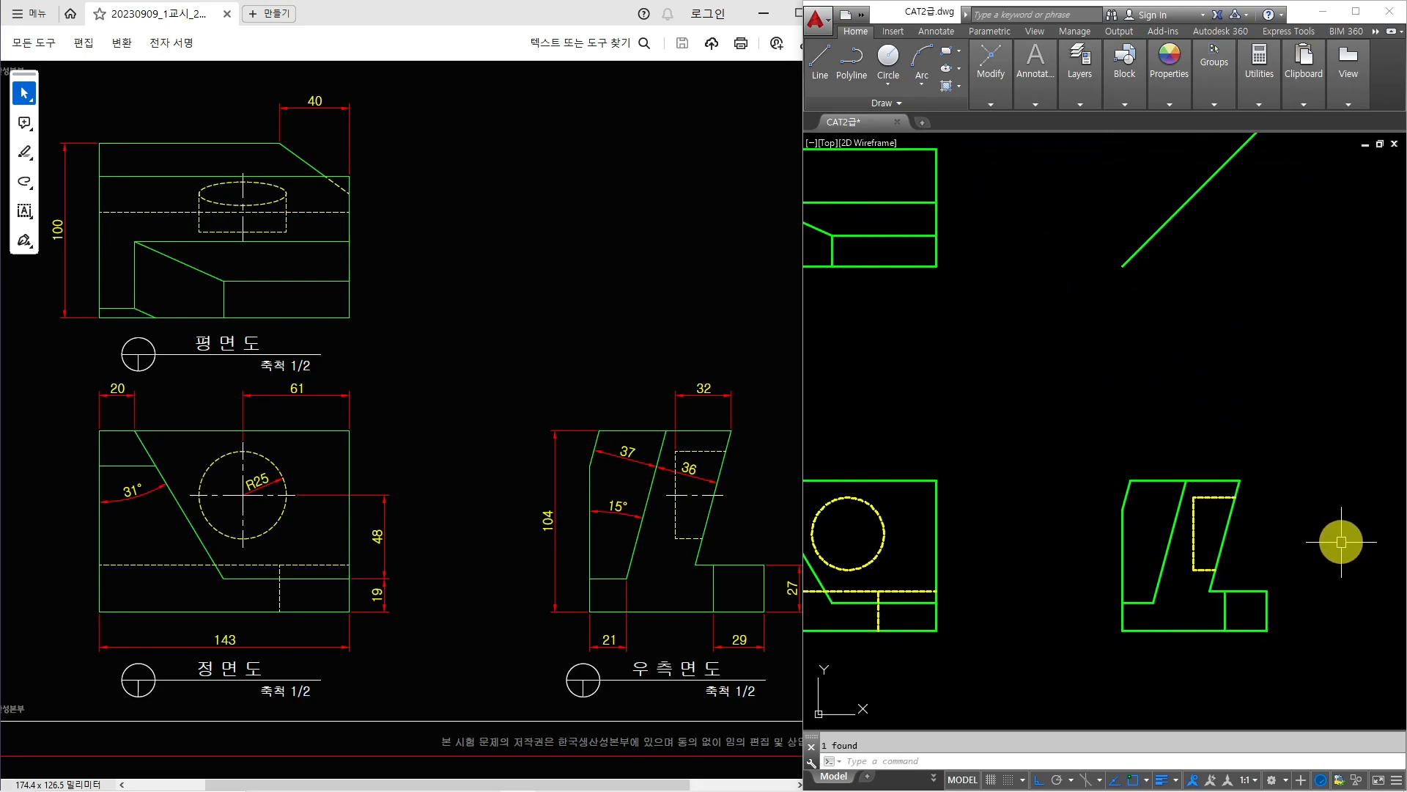
- Draw a vertical projection line from the upper end of the side view's inner vertical line up past the 45° line
{"action": "scroll", "coordinate": [1256, 610], "scroll_direction": "up", "scroll_amount": 2}
{"action": "type", "text": "l"}
{"action": "key", "text": "Return"}
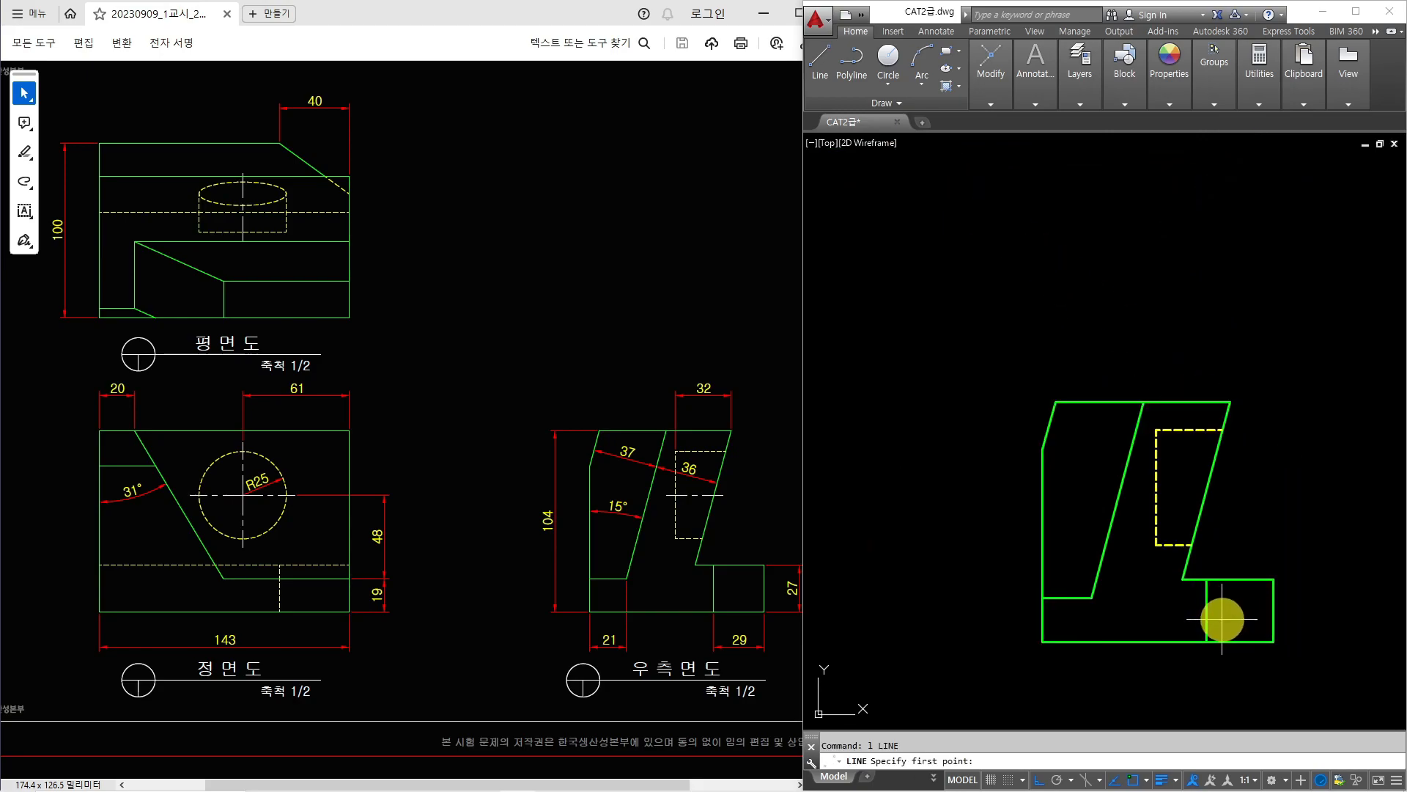
{"action": "left_click", "coordinate": [1208, 581]}
{"action": "scroll", "coordinate": [1209, 557], "scroll_direction": "down", "scroll_amount": 4}
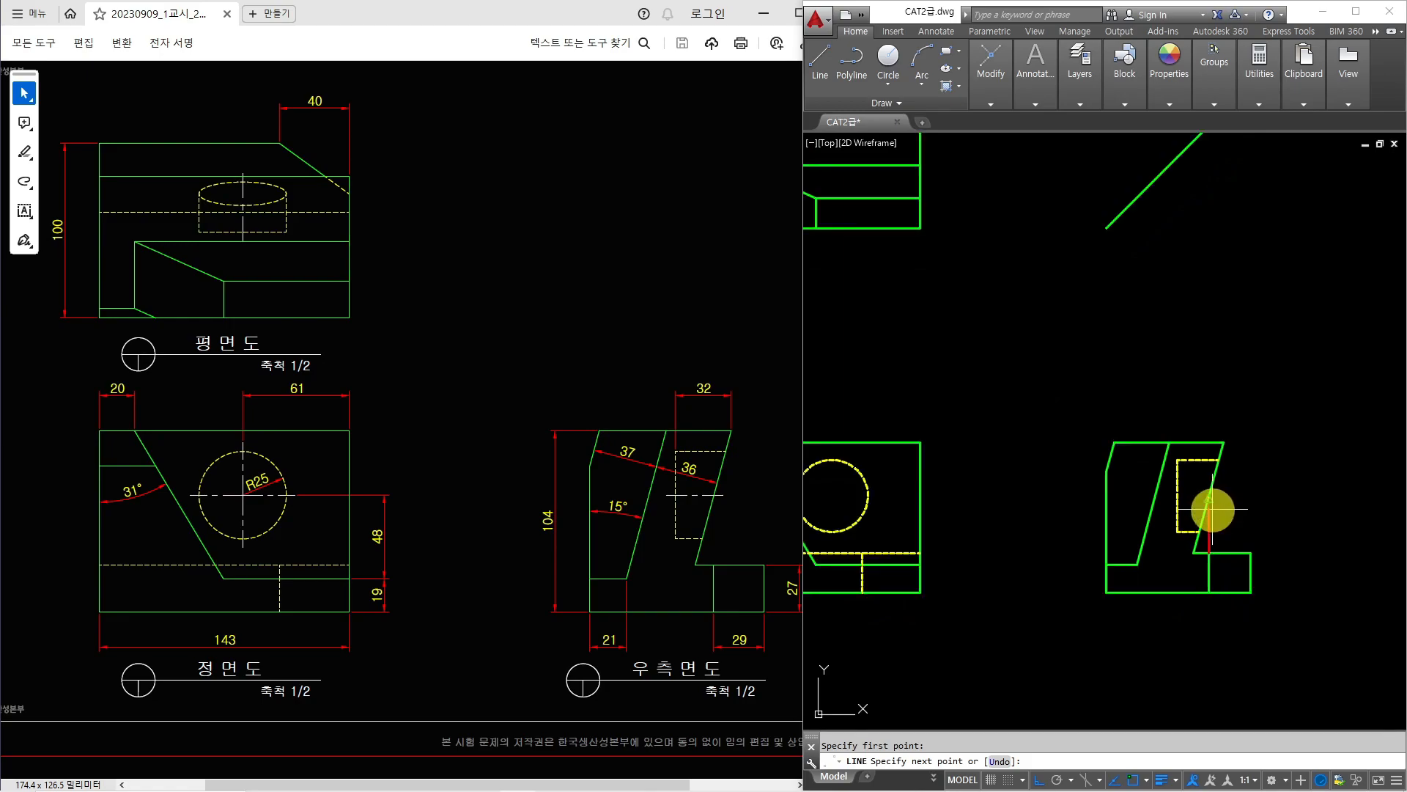
{"action": "left_click", "coordinate": [1264, 274]}
{"action": "key", "text": "Return"}
- Draw a horizontal projection line from the 45° line intersection across the top view's right edge
{"action": "key", "text": "Return"}
{"action": "left_click", "coordinate": [1275, 340]}
{"action": "scroll", "coordinate": [1093, 340], "scroll_direction": "up", "scroll_amount": 1}
{"action": "left_click", "coordinate": [1043, 344]}
{"action": "key", "text": "Return"}
- Draw a sloping line from the right end of the top view's upper edge to where the projection line meets the right edge
{"action": "scroll", "coordinate": [1097, 343], "scroll_direction": "up", "scroll_amount": 1}
{"action": "key", "text": "Return"}
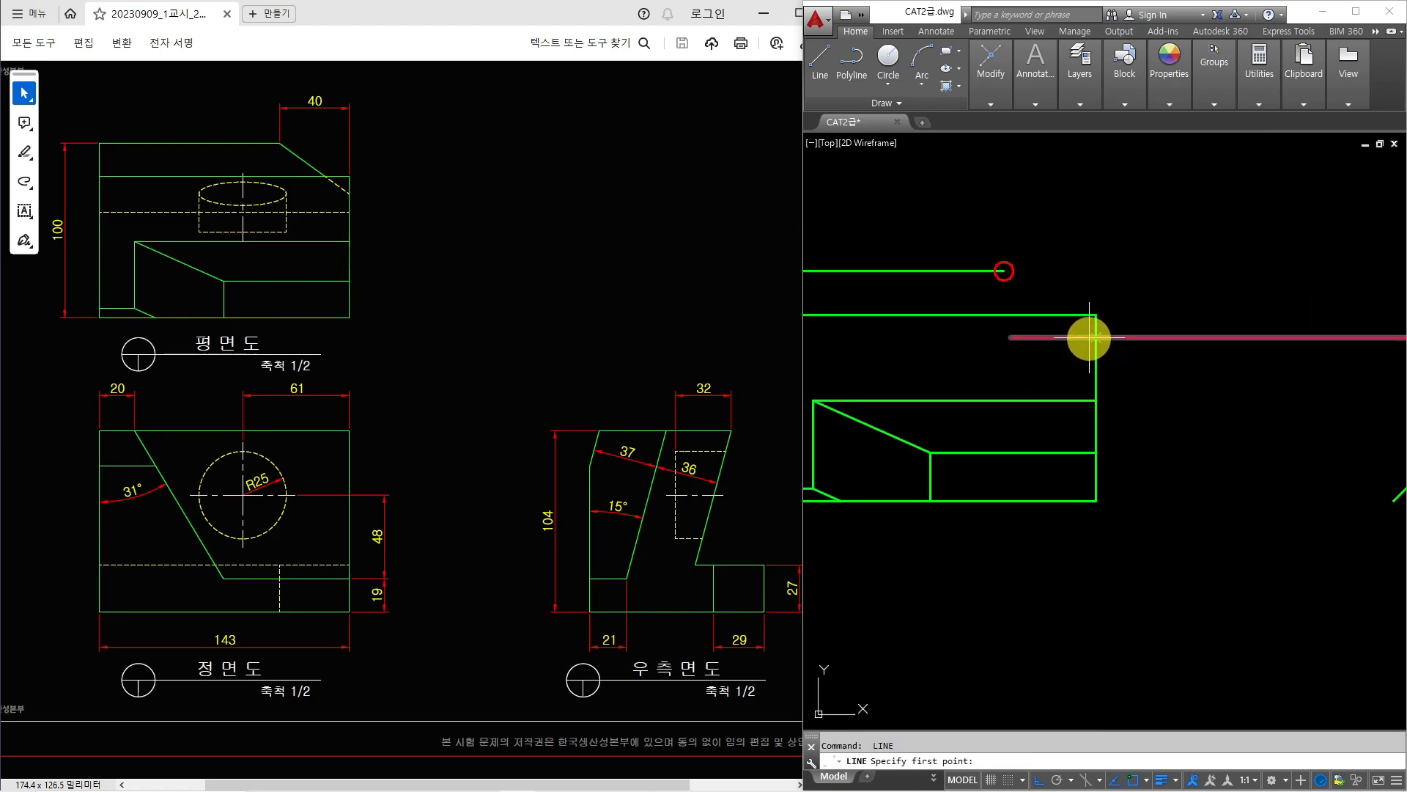
{"action": "left_click", "coordinate": [1003, 271]}
{"action": "left_click", "coordinate": [1004, 272]}
{"action": "key", "text": "Escape"}
- Erase the horizontal and vertical projection lines used to locate the top view's sloping edge
{"action": "left_click", "coordinate": [1222, 308]}
{"action": "left_click", "coordinate": [1173, 374]}
{"action": "type", "text": "e"}
{"action": "left_click", "coordinate": [1015, 262]}
{"action": "key", "text": "space"}
{"action": "scroll", "coordinate": [1208, 360], "scroll_direction": "down", "scroll_amount": 1}
{"action": "mouse_move", "coordinate": [1208, 360]}
{"action": "middle_mouse_down"}
{"action": "mouse_move", "coordinate": [1099, 342]}
{"action": "mouse_move", "coordinate": [1050, 361]}
{"action": "middle_mouse_up"}
{"action": "left_click", "coordinate": [1398, 481]}
{"action": "left_click", "coordinate": [1290, 471]}
{"action": "type", "text": "e"}
- Split the sloping line where it crosses the horizontal edge and match its upper part to the green outline's properties
{"action": "scroll", "coordinate": [958, 323], "scroll_direction": "up", "scroll_amount": 2}
{"action": "left_click", "coordinate": [1074, 371]}
{"action": "type", "text": "tr"}
{"action": "key", "text": "Escape"}
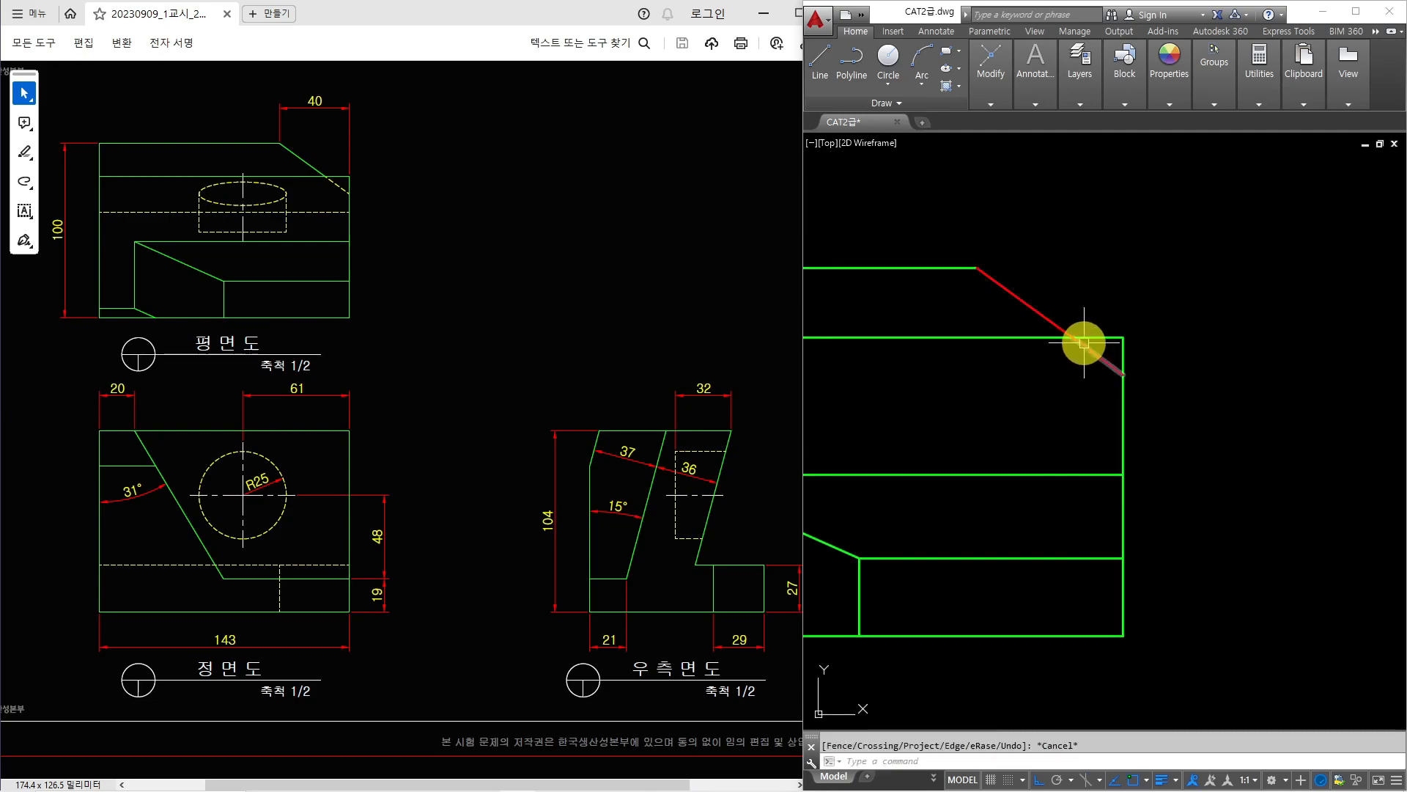
{"action": "type", "text": "ma"}
{"action": "left_click", "coordinate": [1084, 337]}
{"action": "left_click", "coordinate": [1063, 329]}
{"action": "key", "text": "Escape"}
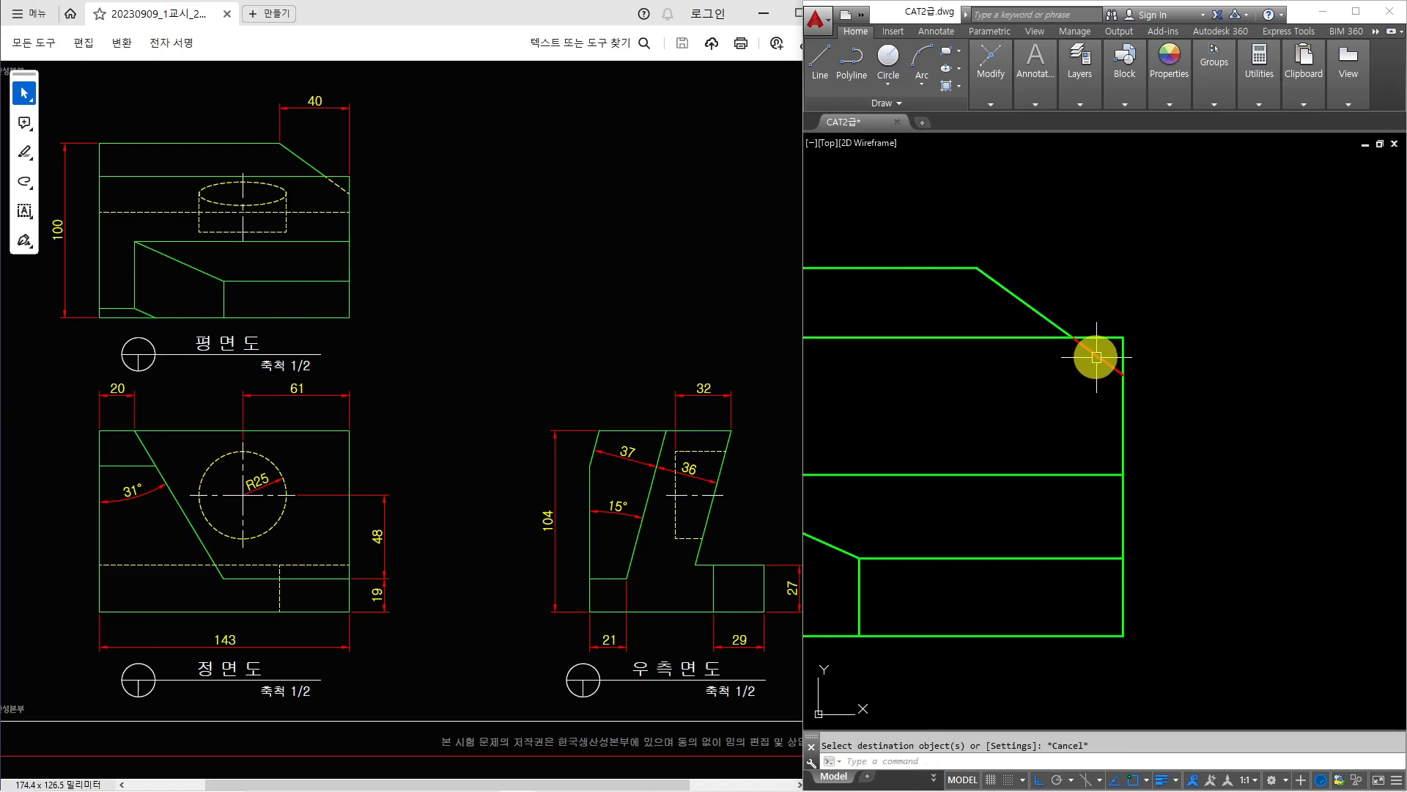
- Match the lower part of the sloping line to the dashed yellow circle's hidden-line properties
{"action": "key", "text": "space"}
{"action": "scroll", "coordinate": [922, 517], "scroll_direction": "down", "scroll_amount": 1}
{"action": "middle_click_drag", "start_coordinate": [922, 517], "coordinate": [1034, 309]}
{"action": "scroll", "coordinate": [1034, 310], "scroll_direction": "down", "scroll_amount": 1}
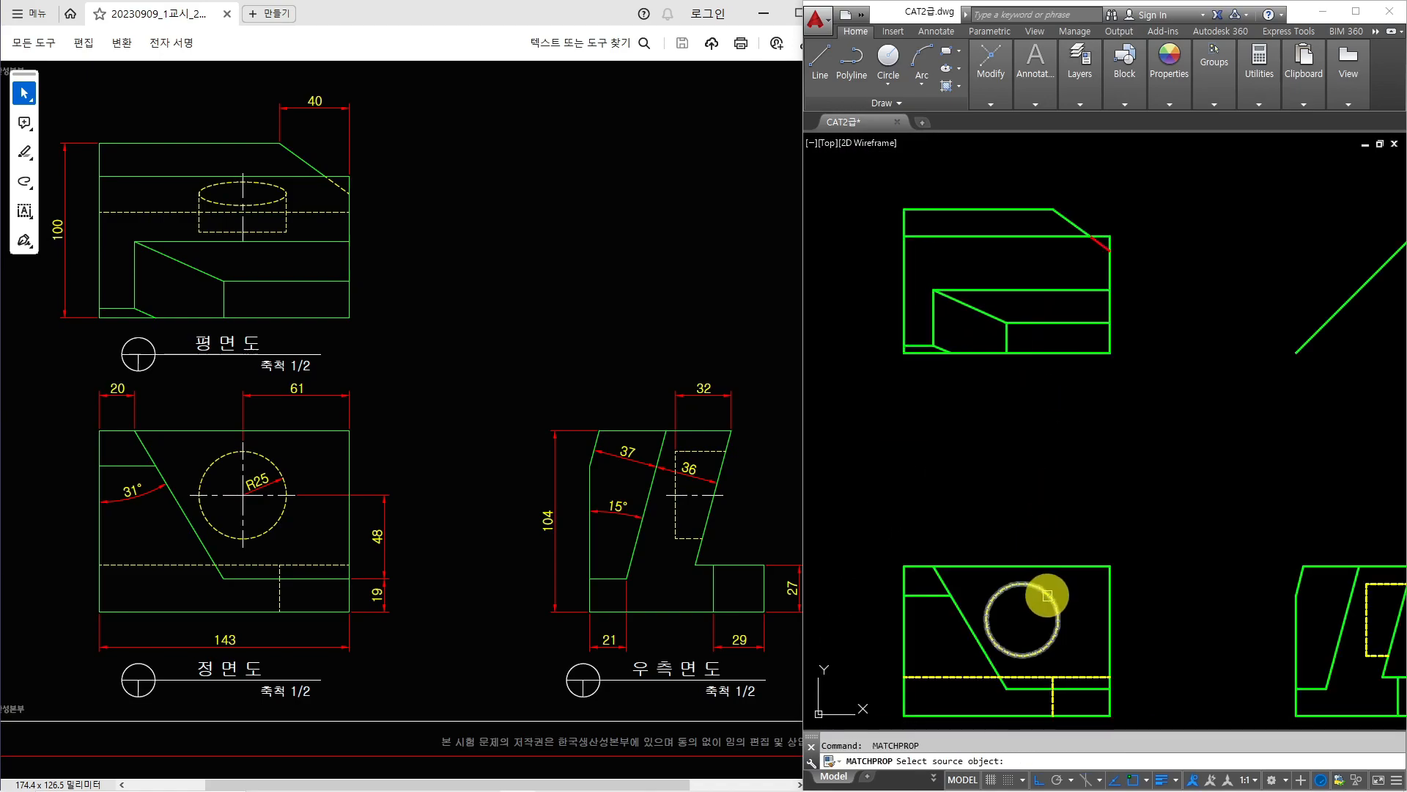
{"action": "left_click", "coordinate": [1048, 595]}
{"action": "key", "text": "Escape"}
{"action": "scroll", "coordinate": [1056, 236], "scroll_direction": "up", "scroll_amount": 2}
{"action": "middle_click_drag", "start_coordinate": [1037, 236], "coordinate": [1083, 266]}
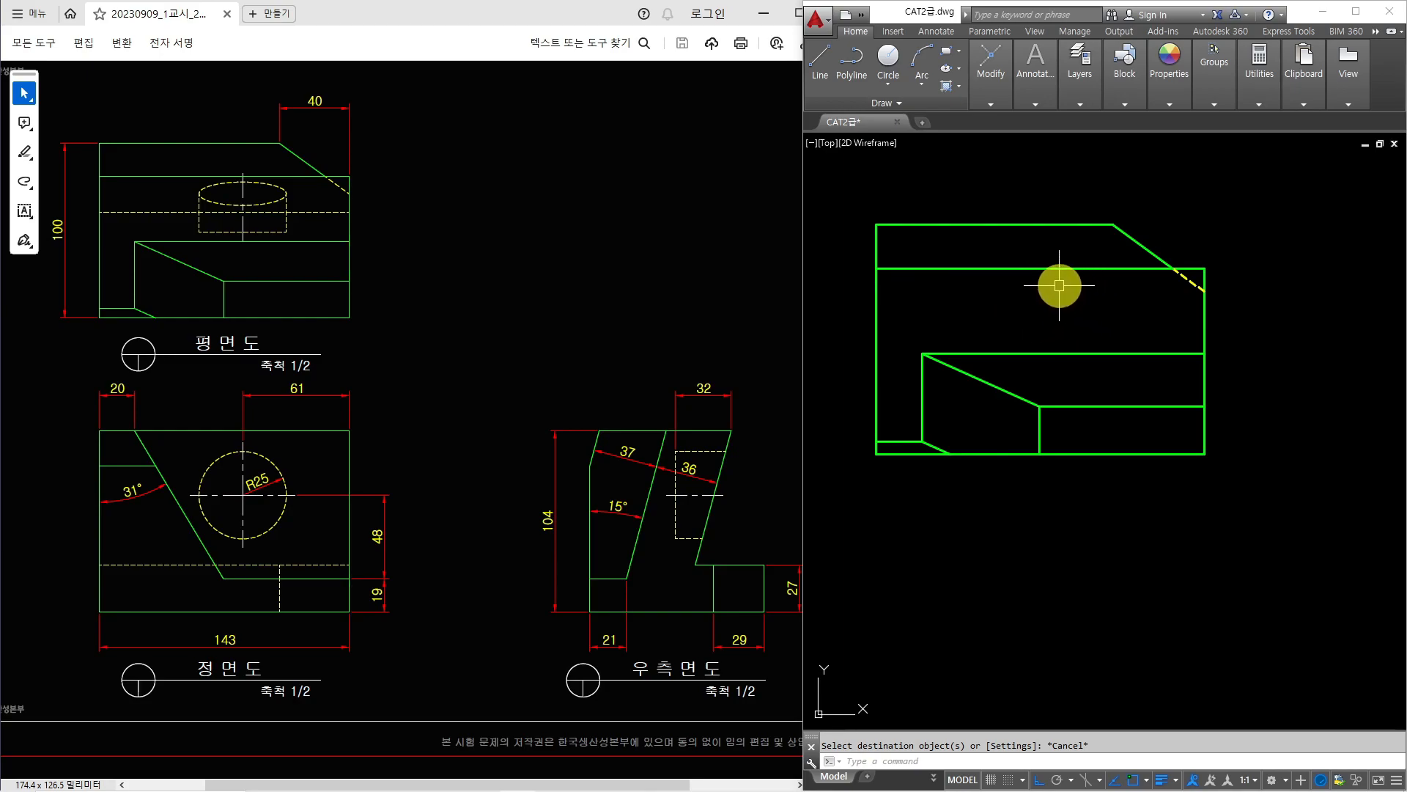
- Draw vertical construction lines through the left side, center and right side of the front view's circle
{"action": "middle_click_drag", "start_coordinate": [1106, 528], "coordinate": [1071, 195]}
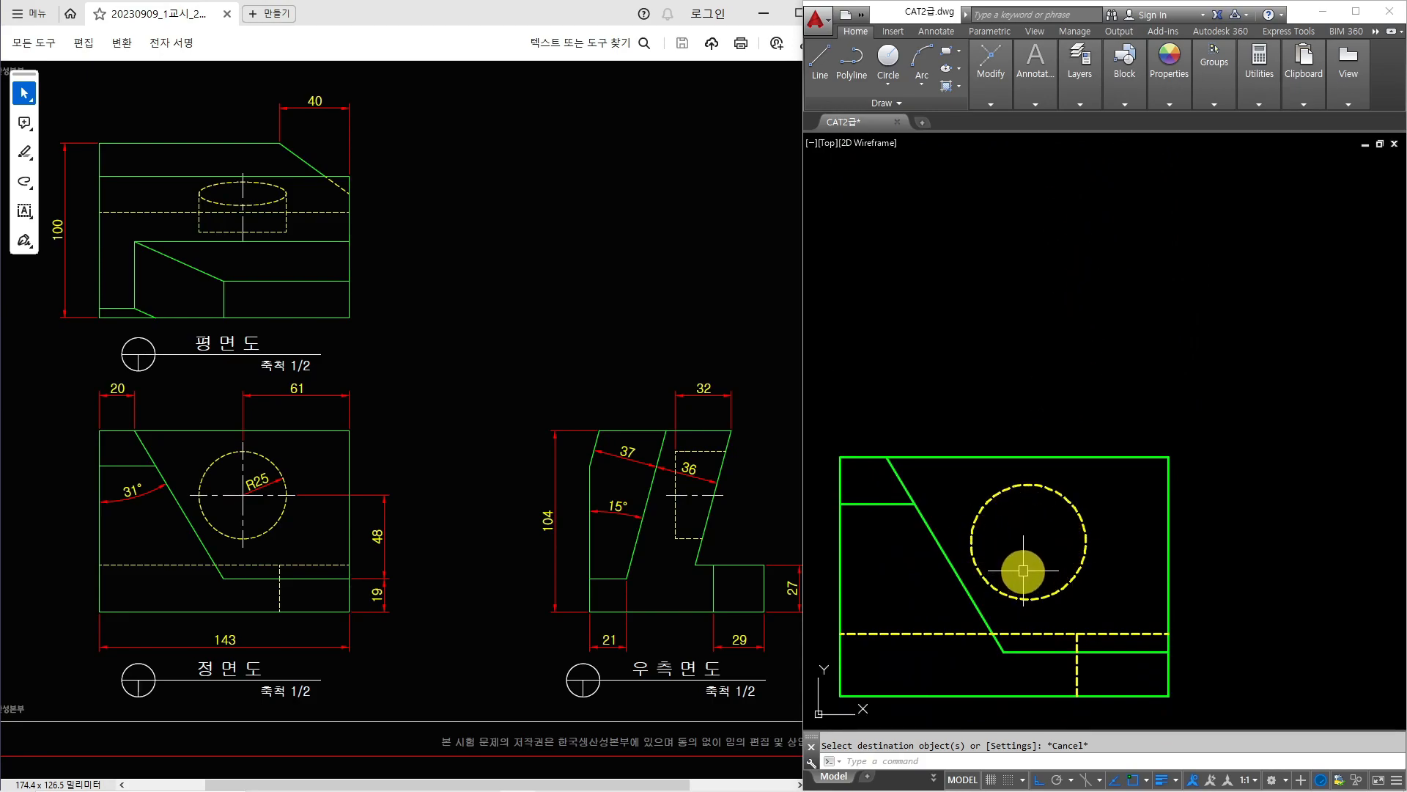
{"action": "type", "text": "l"}
{"action": "key", "text": "Return"}
{"action": "type", "text": "v"}
{"action": "key", "text": "Return"}
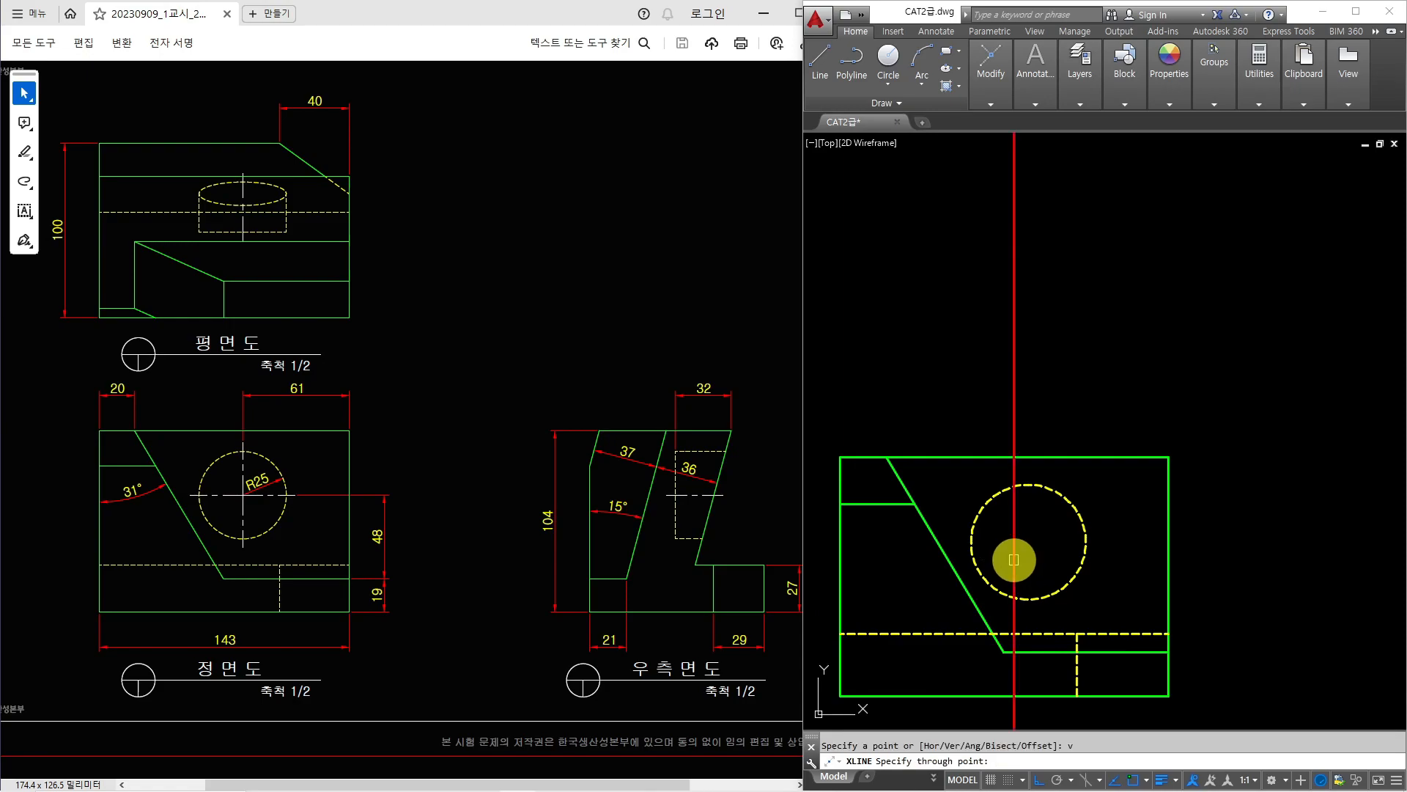
{"action": "left_click", "coordinate": [971, 542]}
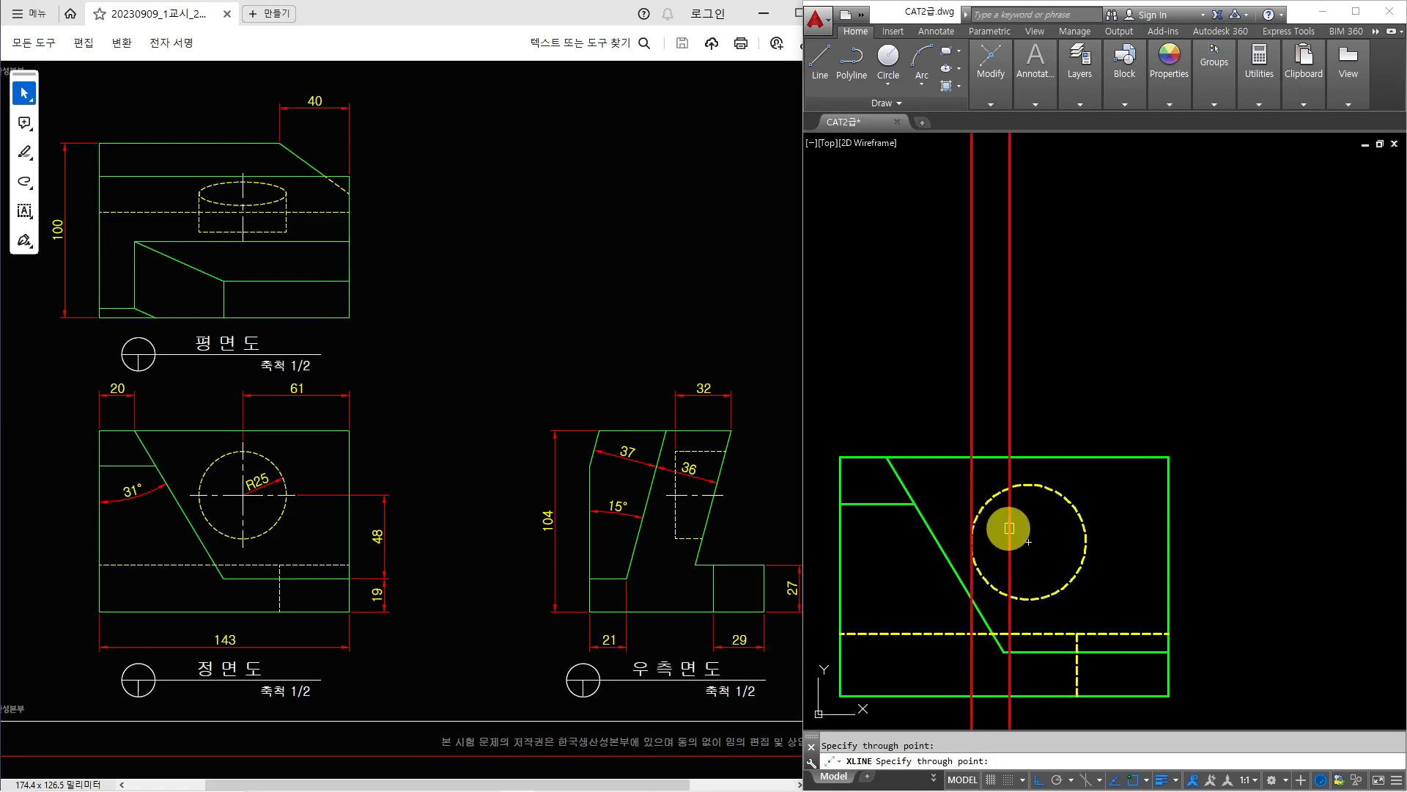
{"action": "left_click", "coordinate": [1029, 542]}
- Draw horizontal construction lines through the top, center and bottom of the front view's circle
{"action": "key", "text": "Return"}
{"action": "type", "text": "h"}
{"action": "key", "text": "Return"}
{"action": "left_click", "coordinate": [1030, 484]}
{"action": "left_click", "coordinate": [1030, 542]}
{"action": "left_click", "coordinate": [1030, 599]}
{"action": "key", "text": "Return"}
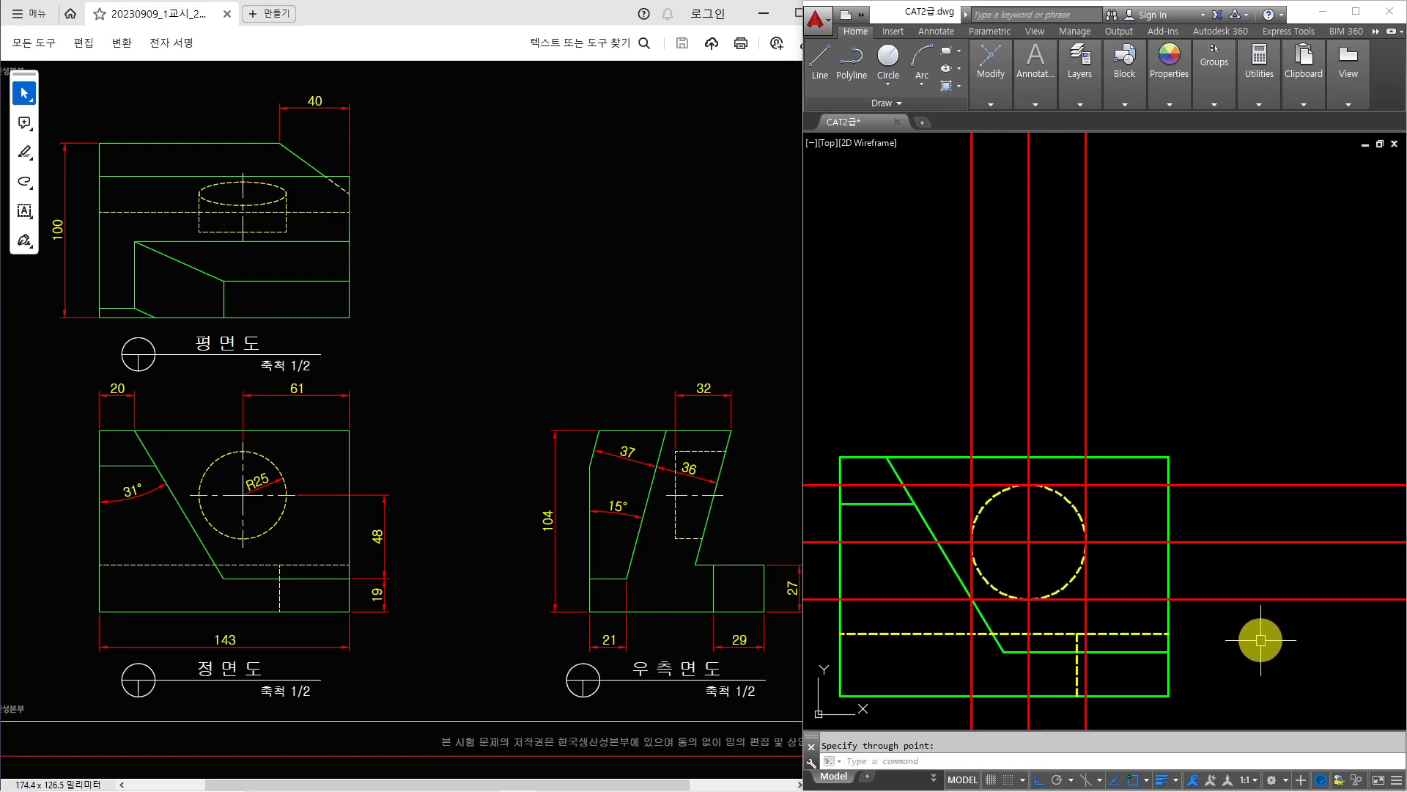
- Draw vertical construction lines through the three points where the horizontal lines cross the side view's right slanted edge
{"action": "middle_click_drag", "start_coordinate": [1295, 645], "coordinate": [961, 559]}
{"action": "middle_click_drag", "start_coordinate": [1202, 569], "coordinate": [1136, 569]}
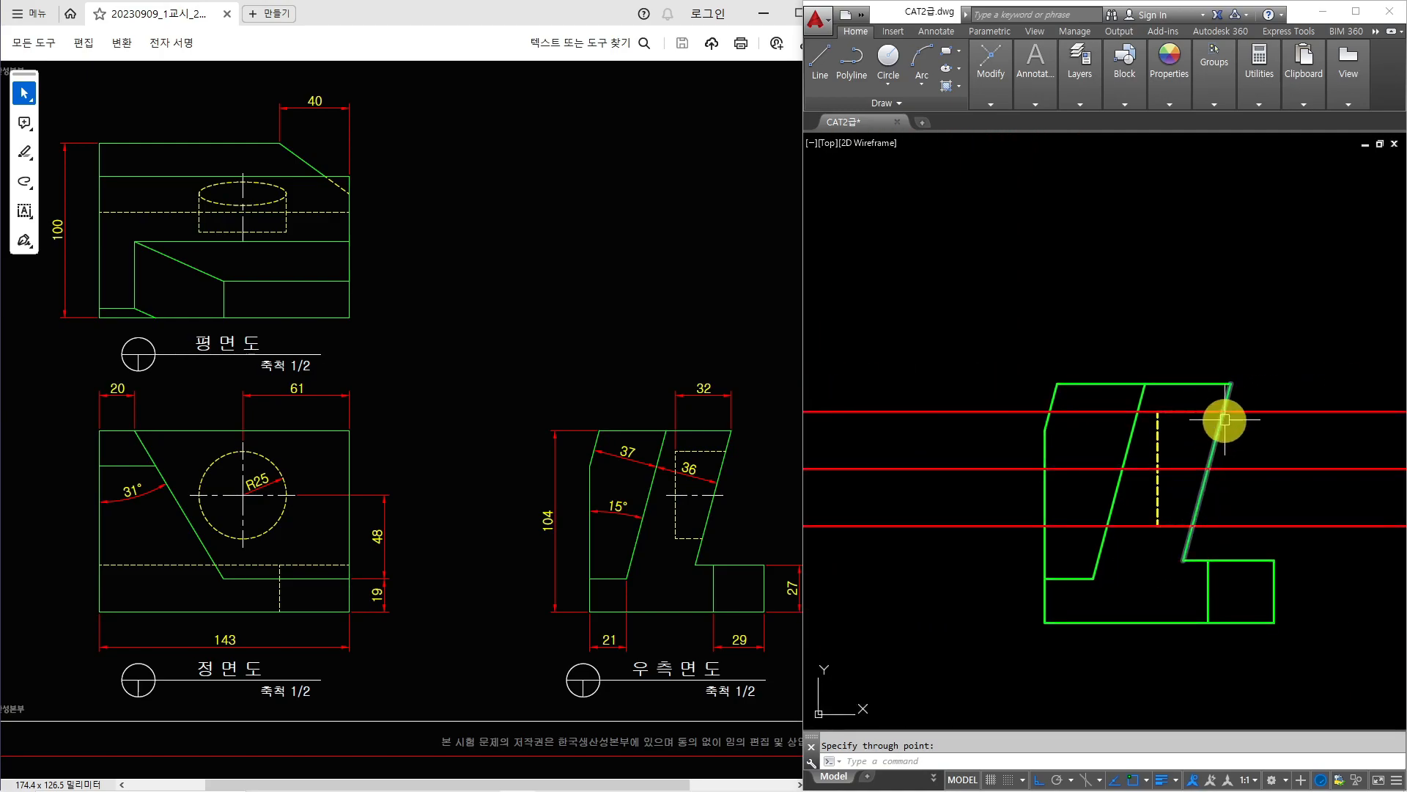
{"action": "key", "text": "Escape"}
{"action": "type", "text": "xl"}
{"action": "key", "text": "Return"}
{"action": "type", "text": "v"}
{"action": "key", "text": "Return"}
{"action": "scroll", "coordinate": [1204, 511], "scroll_direction": "up", "scroll_amount": 2}
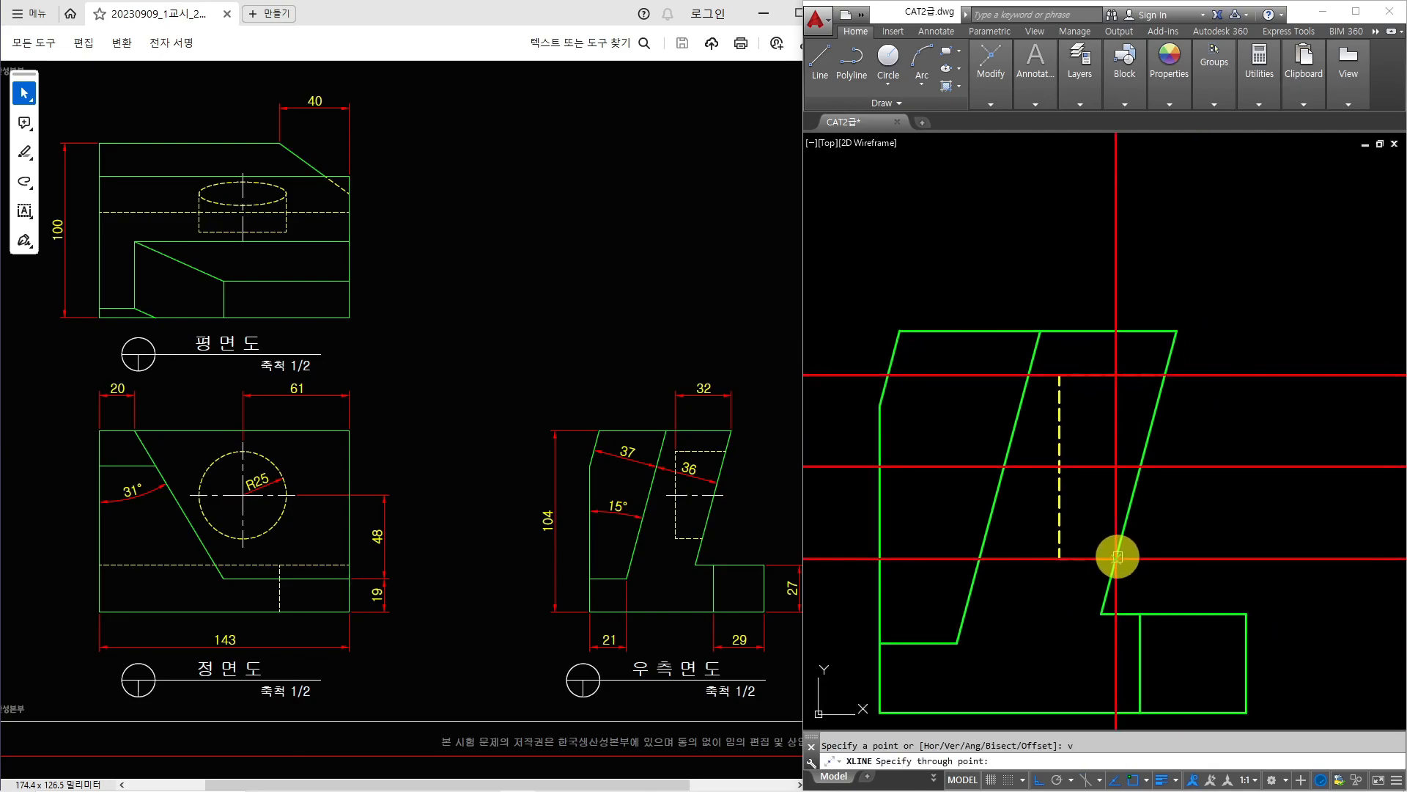
{"action": "left_click", "coordinate": [1116, 559]}
{"action": "left_click", "coordinate": [1140, 467]}
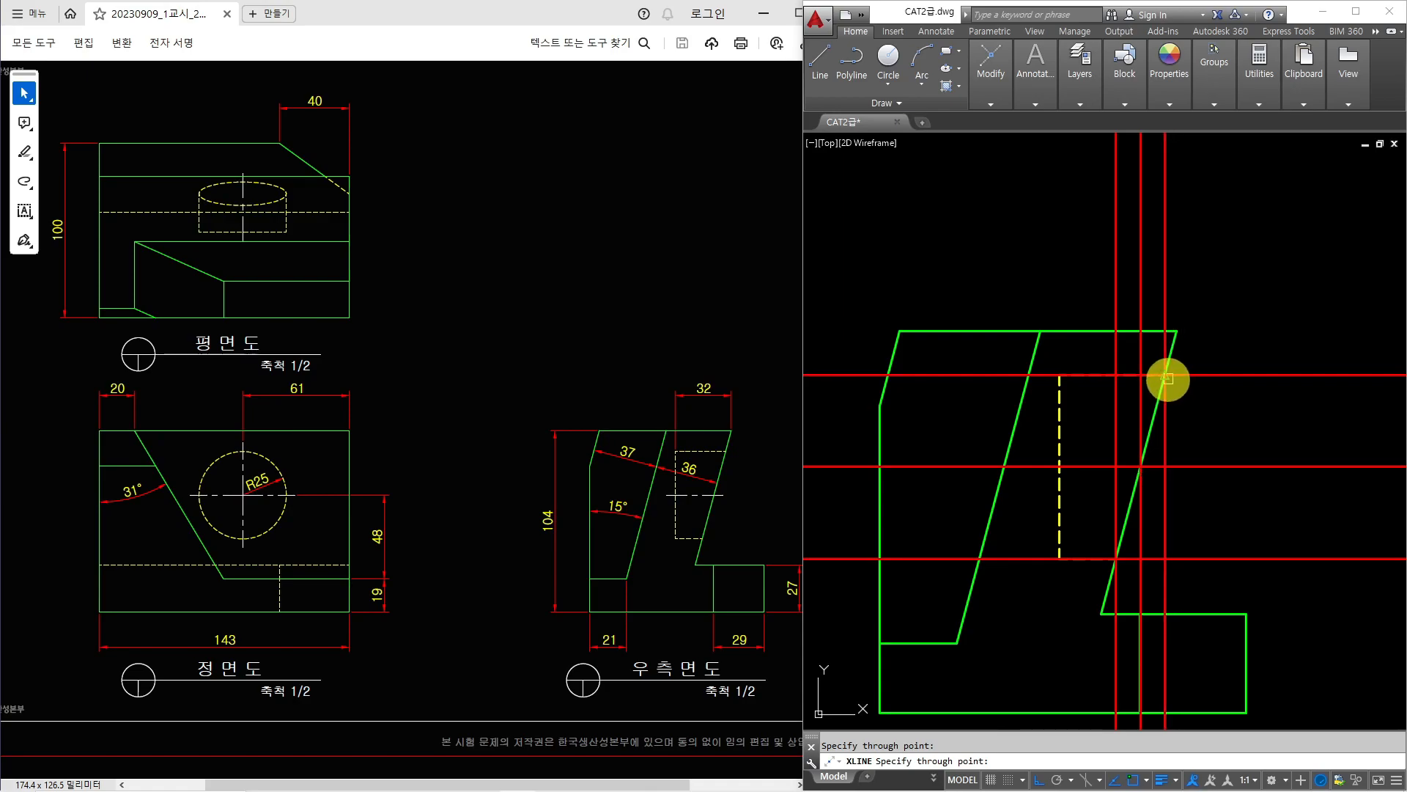
{"action": "left_click", "coordinate": [1168, 379]}
{"action": "key", "text": "Return"}
- Draw horizontal construction lines through the three points where the vertical lines cross the 45° line
{"action": "left_click", "coordinate": [1256, 469]}
{"action": "mouse_move", "coordinate": [1257, 443]}
{"action": "middle_mouse_down"}
{"action": "mouse_move", "coordinate": [1247, 568]}
{"action": "mouse_move", "coordinate": [1225, 622]}
{"action": "mouse_move", "coordinate": [1216, 585]}
{"action": "mouse_move", "coordinate": [1241, 571]}
{"action": "mouse_move", "coordinate": [1243, 583]}
{"action": "middle_mouse_up"}
{"action": "key", "text": "Return"}
{"action": "type", "text": "h"}
{"action": "key", "text": "Return"}
{"action": "left_click", "coordinate": [1166, 379]}
{"action": "left_click", "coordinate": [1187, 354]}
{"action": "left_click", "coordinate": [1210, 331]}
{"action": "key", "text": "Escape"}
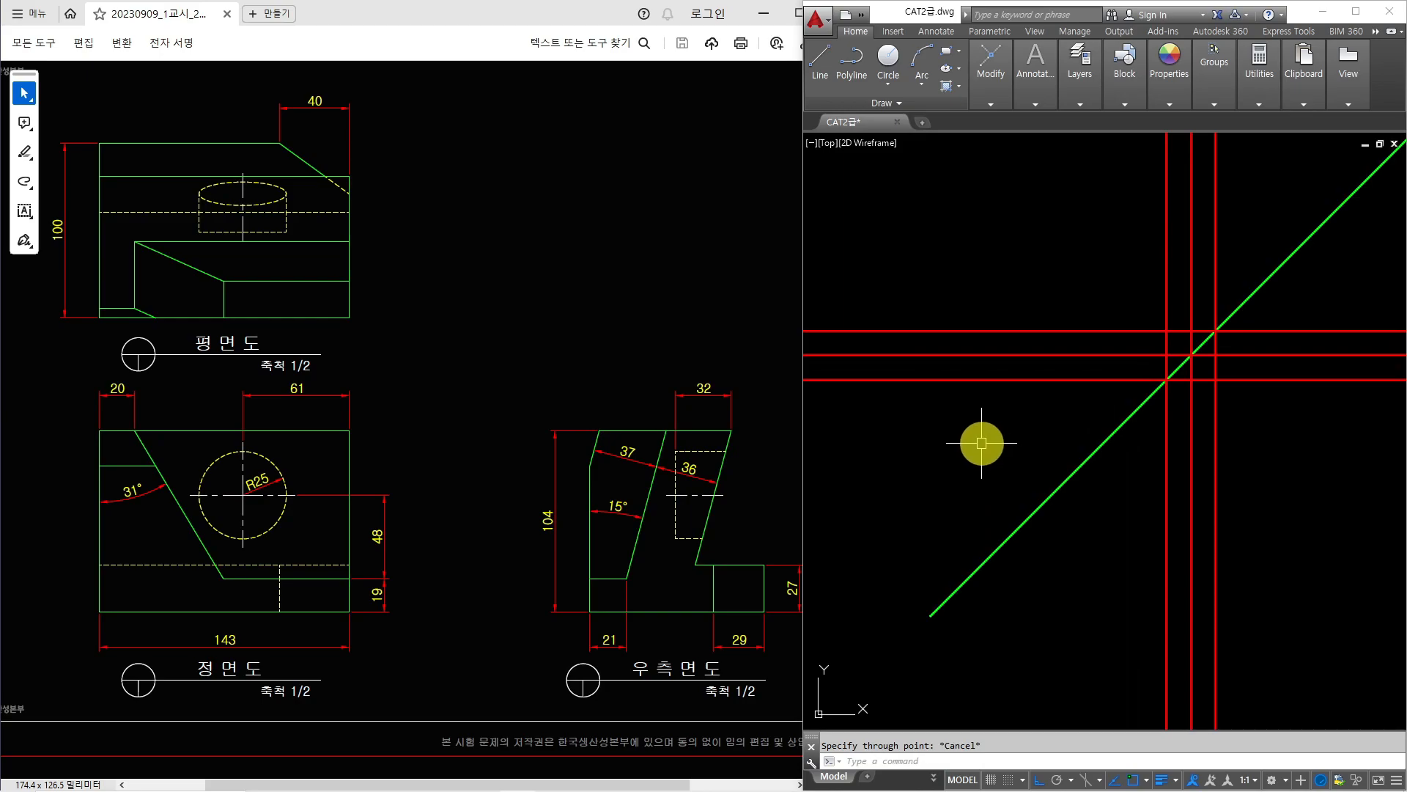
- Draw an ellipse in the top view fitted to the outer intersections of the vertical and horizontal construction lines
{"action": "scroll", "coordinate": [960, 430], "scroll_direction": "down", "scroll_amount": 4}
{"action": "scroll", "coordinate": [1194, 408], "scroll_direction": "up", "scroll_amount": 4}
{"action": "type", "text": "e"}
{"action": "key", "text": "Return"}
{"action": "left_click", "coordinate": [1063, 365]}
{"action": "left_click", "coordinate": [1246, 366]}
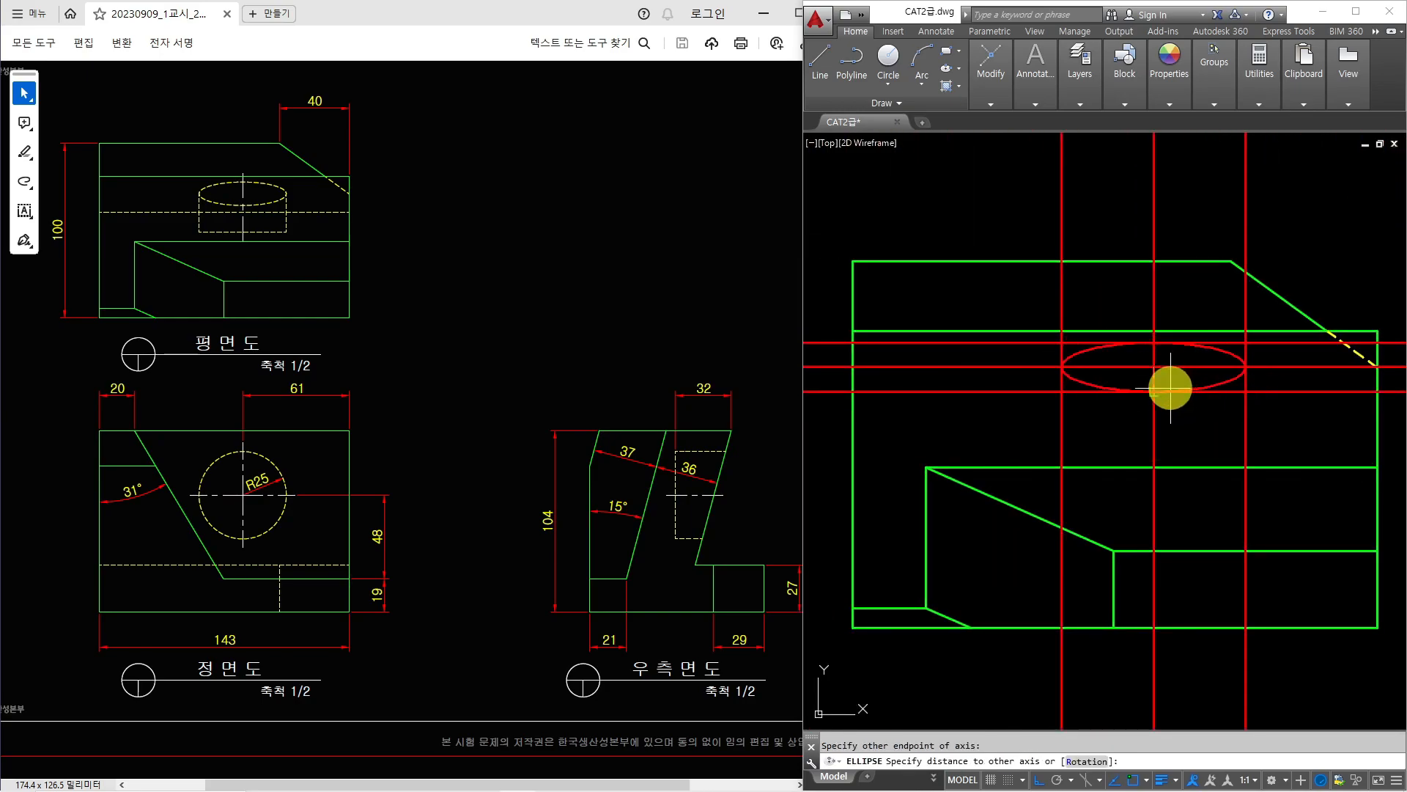
{"action": "left_click", "coordinate": [1173, 386]}
- Erase all the vertical and horizontal construction lines used to build the ellipse
{"action": "scroll", "coordinate": [1204, 367], "scroll_direction": "down", "scroll_amount": 4}
{"action": "middle_click_drag", "start_coordinate": [1209, 396], "coordinate": [1056, 392]}
{"action": "left_click", "coordinate": [1319, 248]}
{"action": "left_click", "coordinate": [971, 283]}
{"action": "type", "text": "e"}
{"action": "key", "text": "Return"}
{"action": "left_click", "coordinate": [1171, 311]}
{"action": "left_click", "coordinate": [1134, 630]}
{"action": "key", "text": "Return"}
- Match the top view's ellipse to the dashed yellow hidden-line properties of the short sloping segment
{"action": "scroll", "coordinate": [1036, 367], "scroll_direction": "up", "scroll_amount": 5}
{"action": "type", "text": "ma"}
{"action": "key", "text": "Return"}
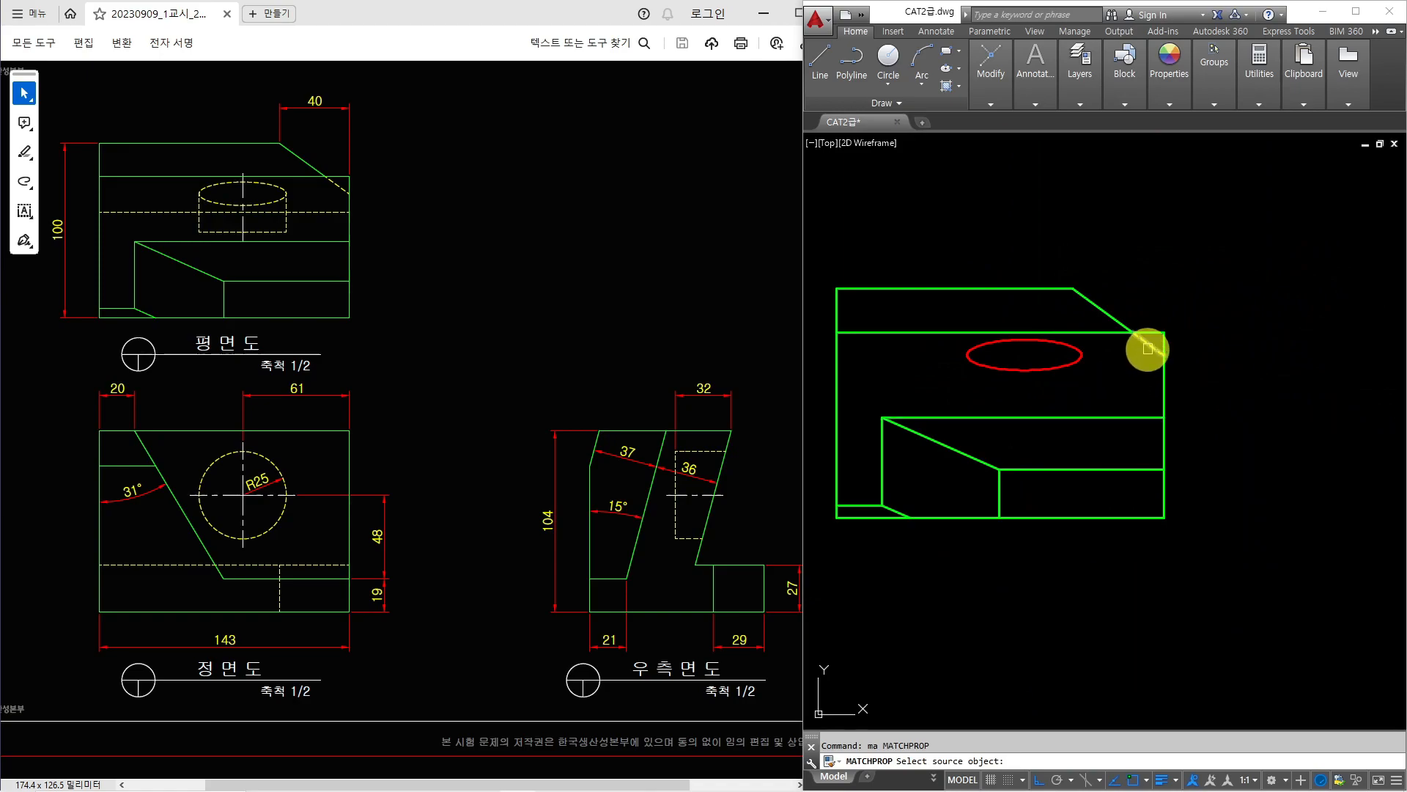
{"action": "left_click", "coordinate": [1148, 349]}
{"action": "left_click", "coordinate": [1063, 361]}
{"action": "key", "text": "Escape"}
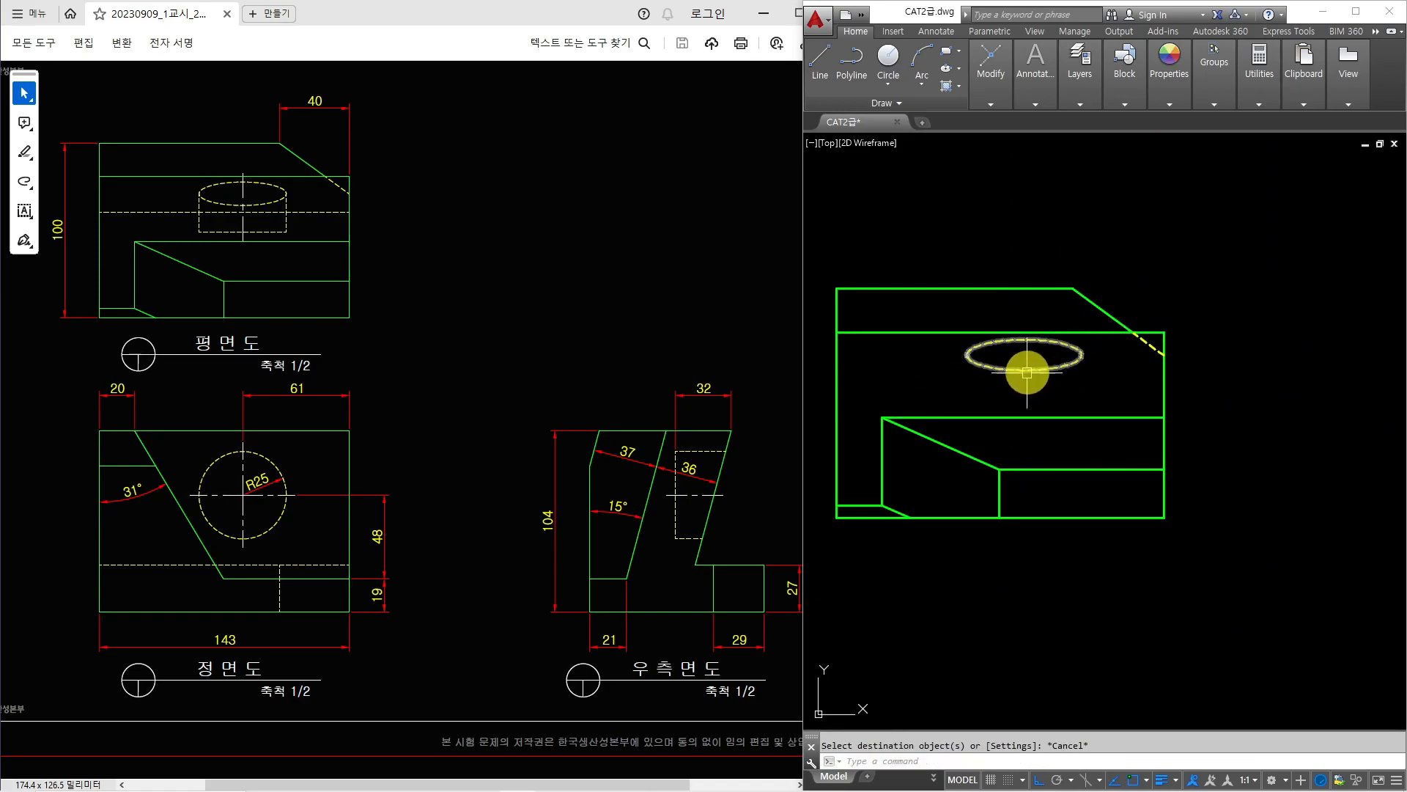
- Try to project a trial horizontal line from below the ellipse past the 45° line and vertically down into the side view
{"action": "type", "text": "l"}
{"action": "key", "text": "Return"}
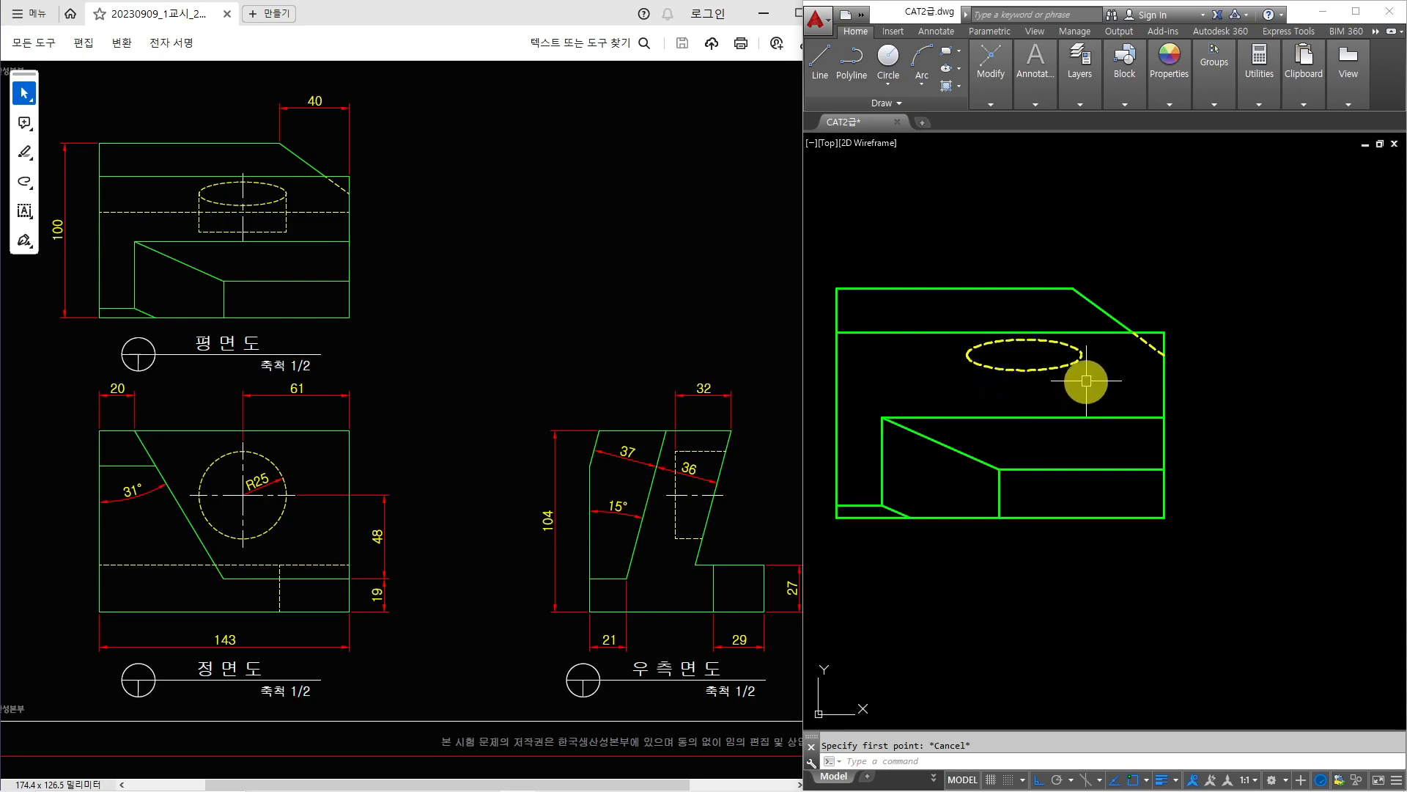
{"action": "type", "text": "L"}
{"action": "key", "text": "Return"}
{"action": "scroll", "coordinate": [1052, 390], "scroll_direction": "up", "scroll_amount": 2}
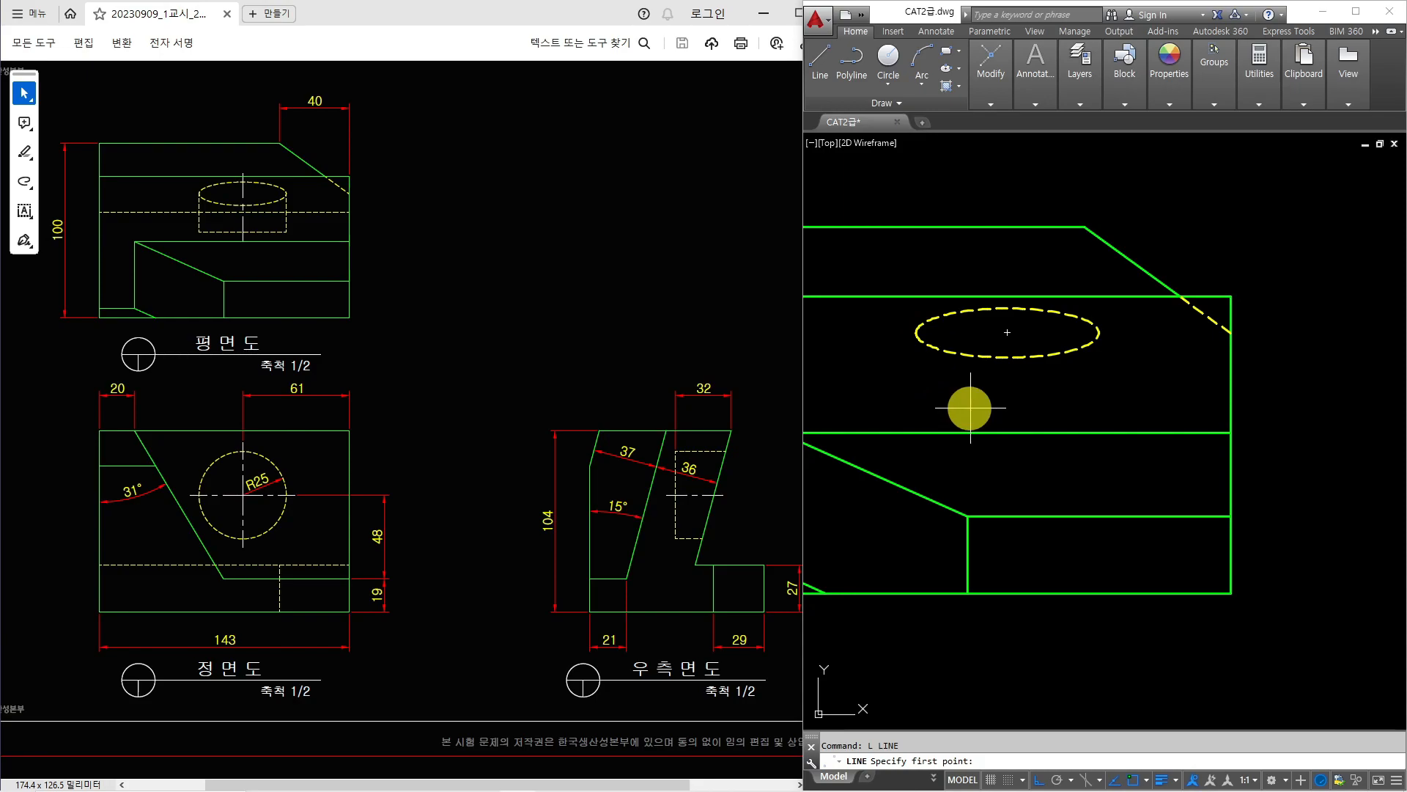
{"action": "left_click", "coordinate": [969, 408]}
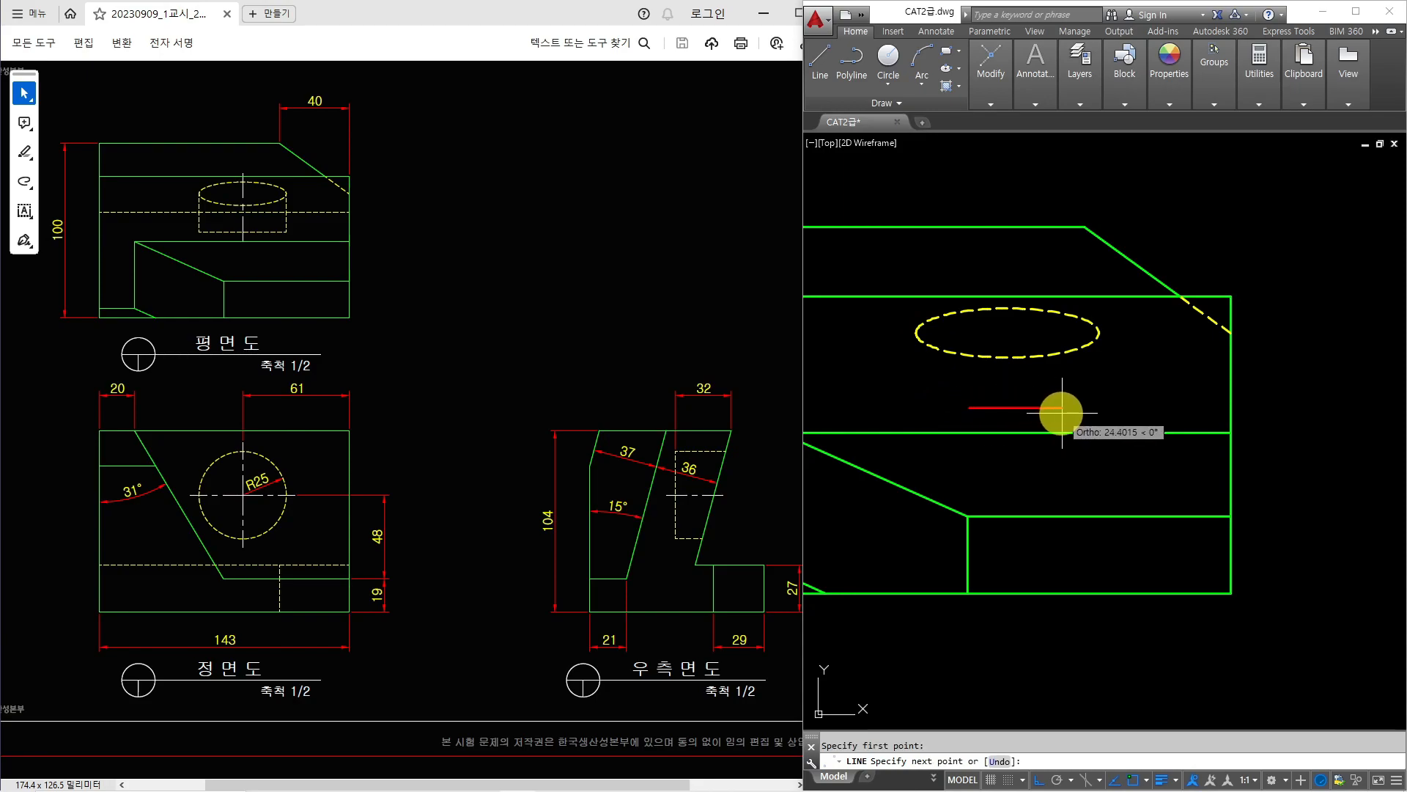
{"action": "scroll", "coordinate": [1181, 415], "scroll_direction": "down", "scroll_amount": 3}
{"action": "left_click", "coordinate": [1299, 389]}
{"action": "middle_click_drag", "start_coordinate": [1369, 686], "coordinate": [1314, 501]}
{"action": "scroll", "coordinate": [1314, 528], "scroll_direction": "up", "scroll_amount": 2}
{"action": "left_click", "coordinate": [1319, 575]}
{"action": "key", "text": "Return"}
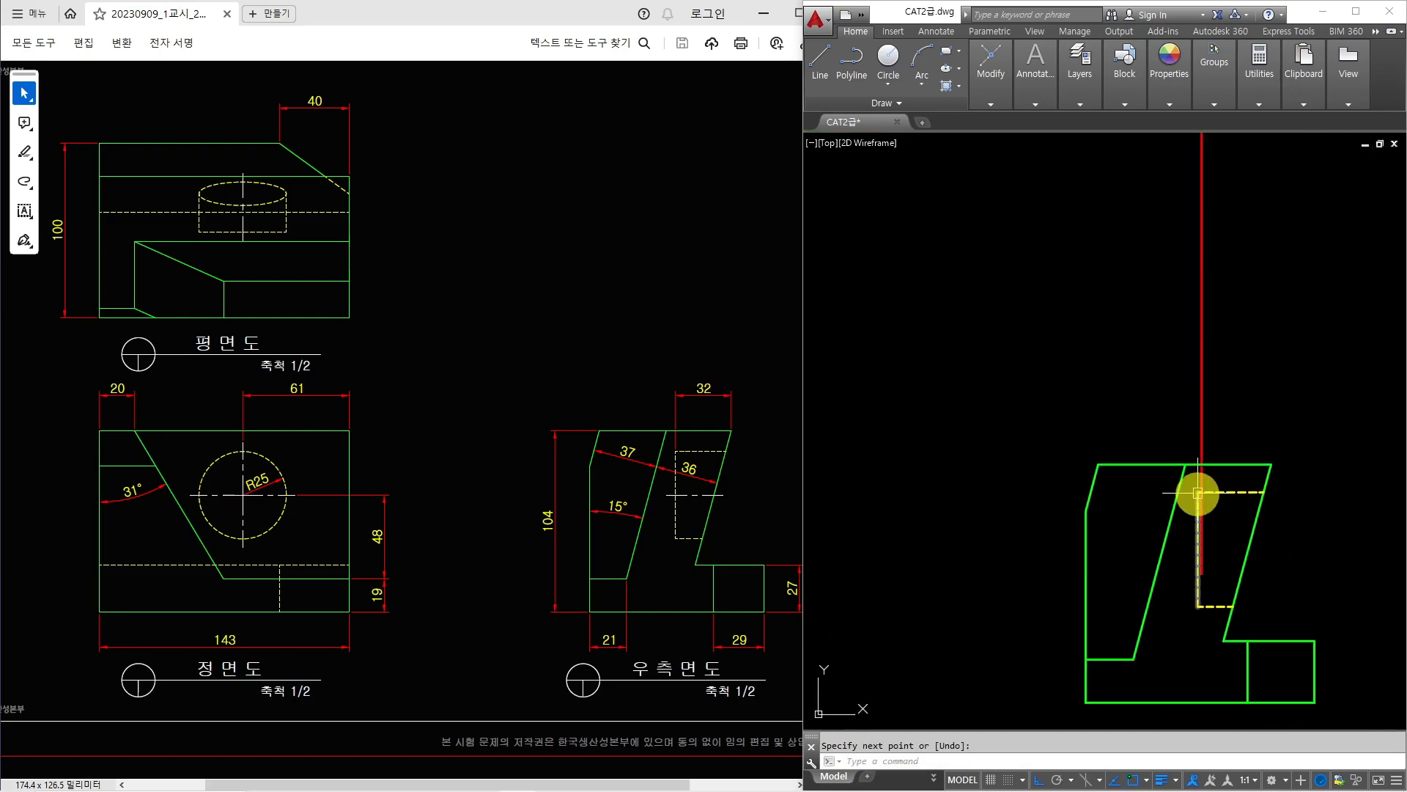
- Erase the trial horizontal and vertical projection lines
{"action": "scroll", "coordinate": [1197, 493], "scroll_direction": "down", "scroll_amount": 1}
{"action": "middle_click_drag", "start_coordinate": [1196, 493], "coordinate": [1225, 527]}
{"action": "left_click", "coordinate": [1228, 436]}
{"action": "left_click", "coordinate": [1206, 403]}
{"action": "left_click", "coordinate": [1092, 317]}
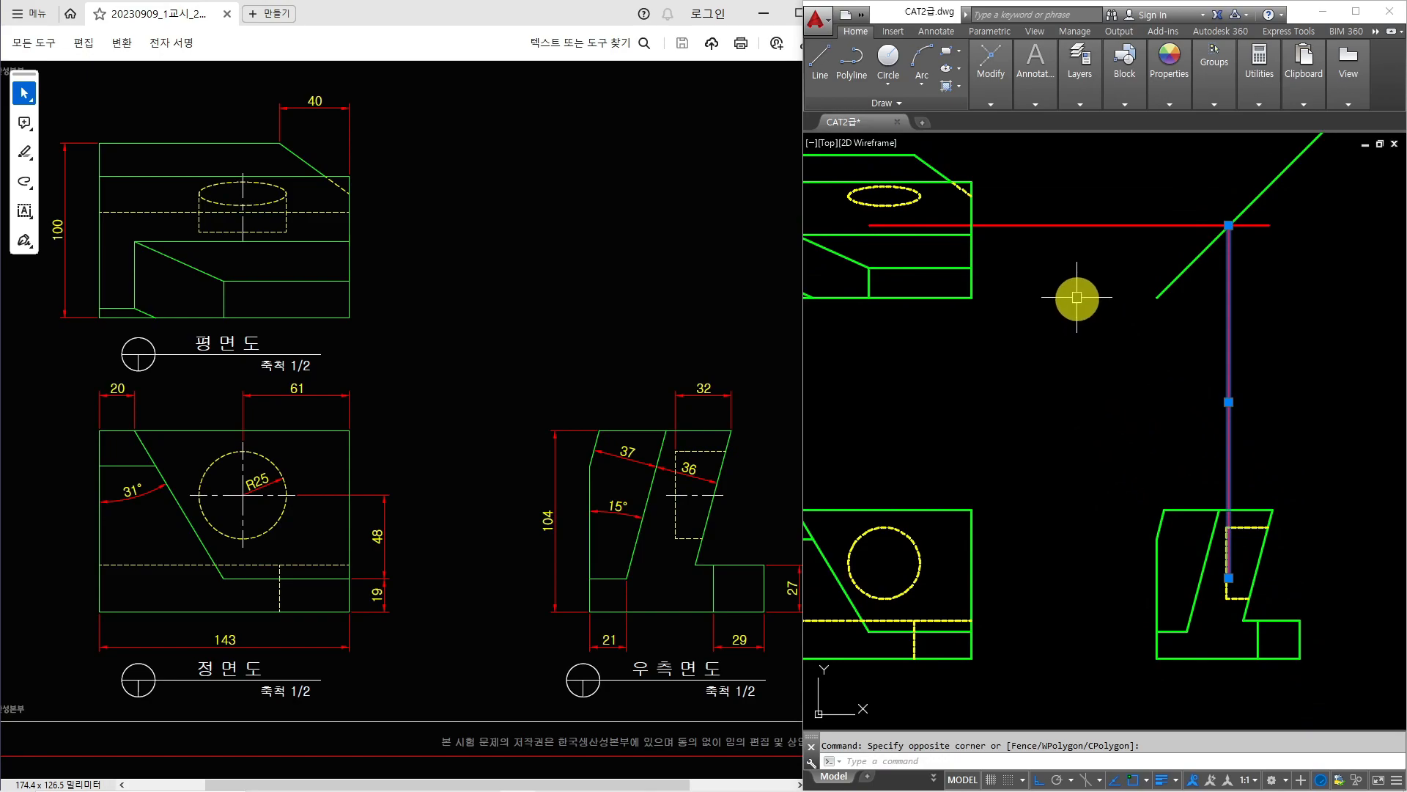
{"action": "key", "text": "Escape"}
{"action": "left_click", "coordinate": [1048, 225]}
{"action": "type", "text": "e"}
{"action": "key", "text": "Return"}
{"action": "left_click", "coordinate": [1261, 361]}
{"action": "left_click", "coordinate": [1199, 382]}
{"action": "key", "text": "Return"}
- Draw a vertical projection line from the side view's dashed inner hole edge up past the 45° line
{"action": "scroll", "coordinate": [1231, 540], "scroll_direction": "up", "scroll_amount": 2}
{"action": "left_click", "coordinate": [1223, 522]}
{"action": "scroll", "coordinate": [1219, 430], "scroll_direction": "down", "scroll_amount": 1}
{"action": "middle_click_drag", "start_coordinate": [1197, 222], "coordinate": [1326, 424]}
{"action": "left_click", "coordinate": [1349, 313]}
{"action": "key", "text": "Return"}
- Draw a horizontal projection line from the 45° line intersection across the top view below the ellipse
{"action": "key", "text": "Return"}
{"action": "left_click", "coordinate": [1350, 388]}
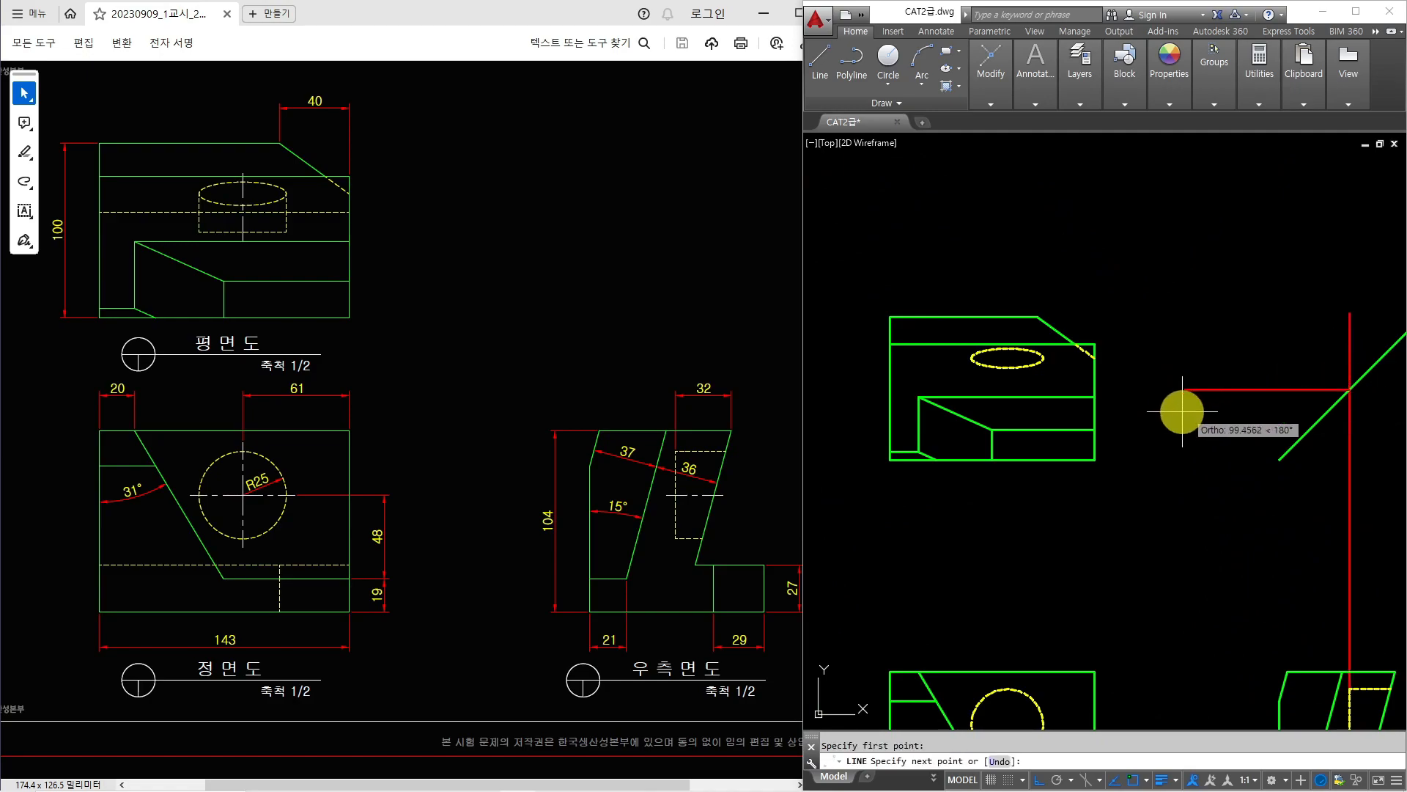
{"action": "left_click", "coordinate": [944, 495]}
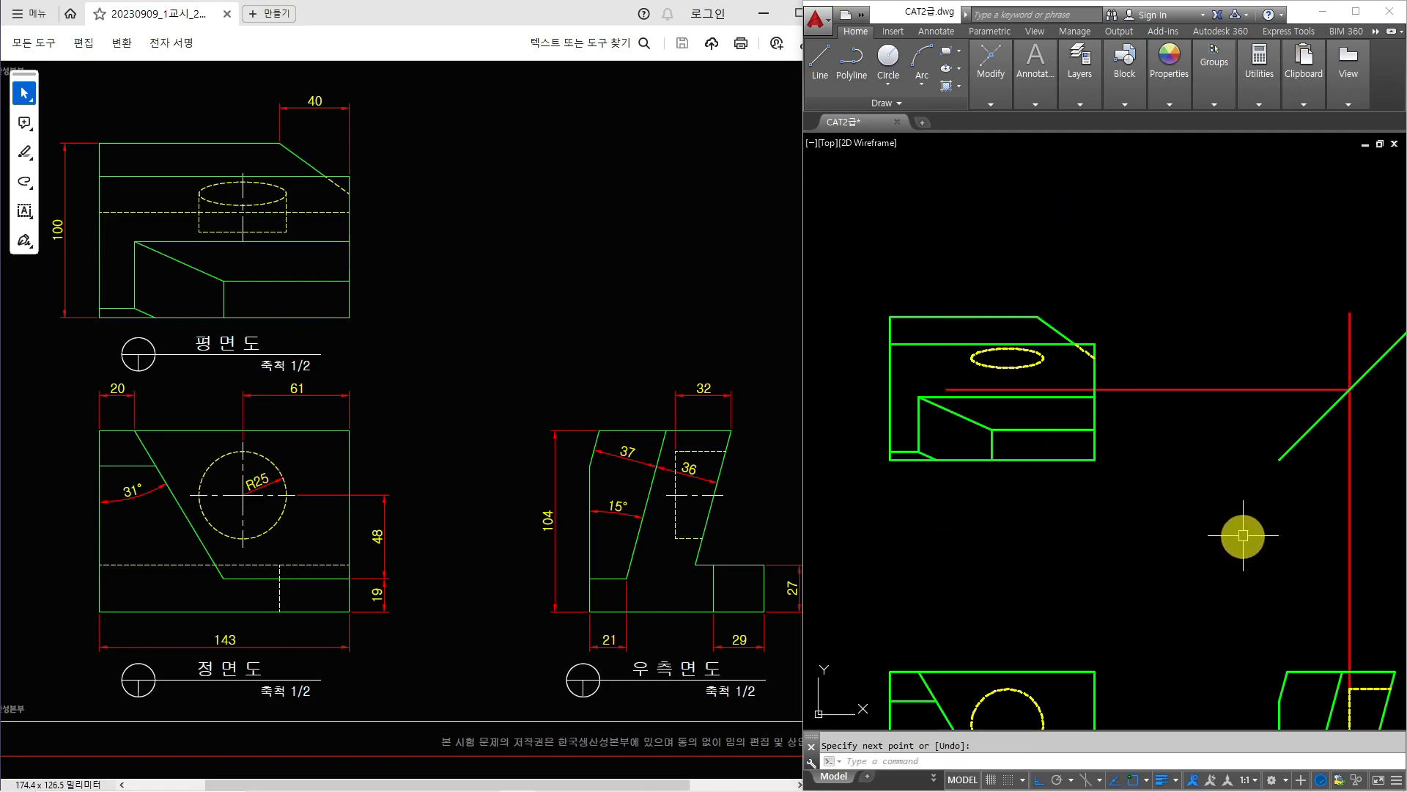
{"action": "scroll", "coordinate": [999, 374], "scroll_direction": "up", "scroll_amount": 3}
- Draw vertical lines from the left and right ends of the ellipse down to the horizontal projection line
{"action": "key", "text": "Return"}
{"action": "key", "text": "Return"}
{"action": "scroll", "coordinate": [974, 351], "scroll_direction": "up", "scroll_amount": 2}
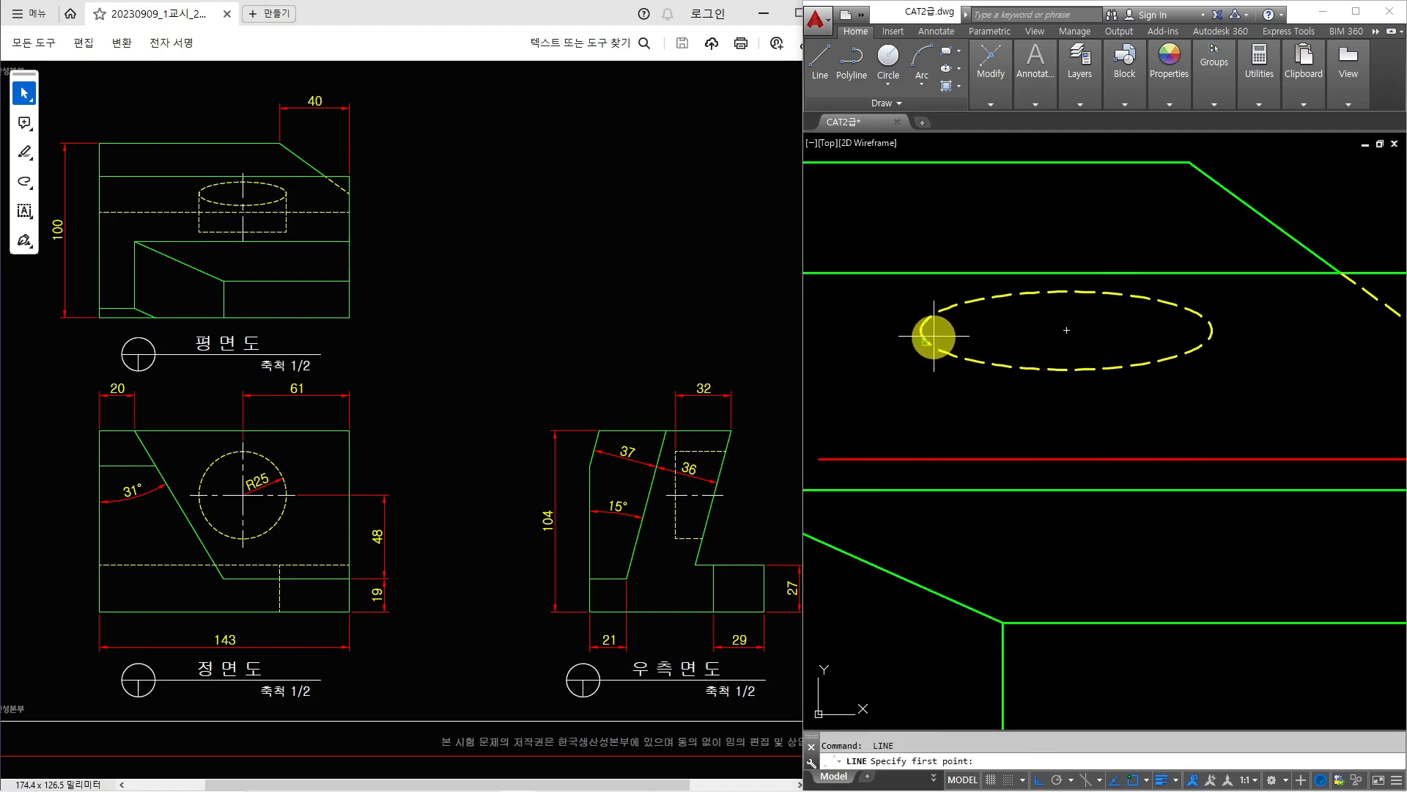
{"action": "left_click", "coordinate": [921, 330]}
{"action": "left_click", "coordinate": [922, 458]}
{"action": "key", "text": "Return"}
{"action": "key", "text": "Return"}
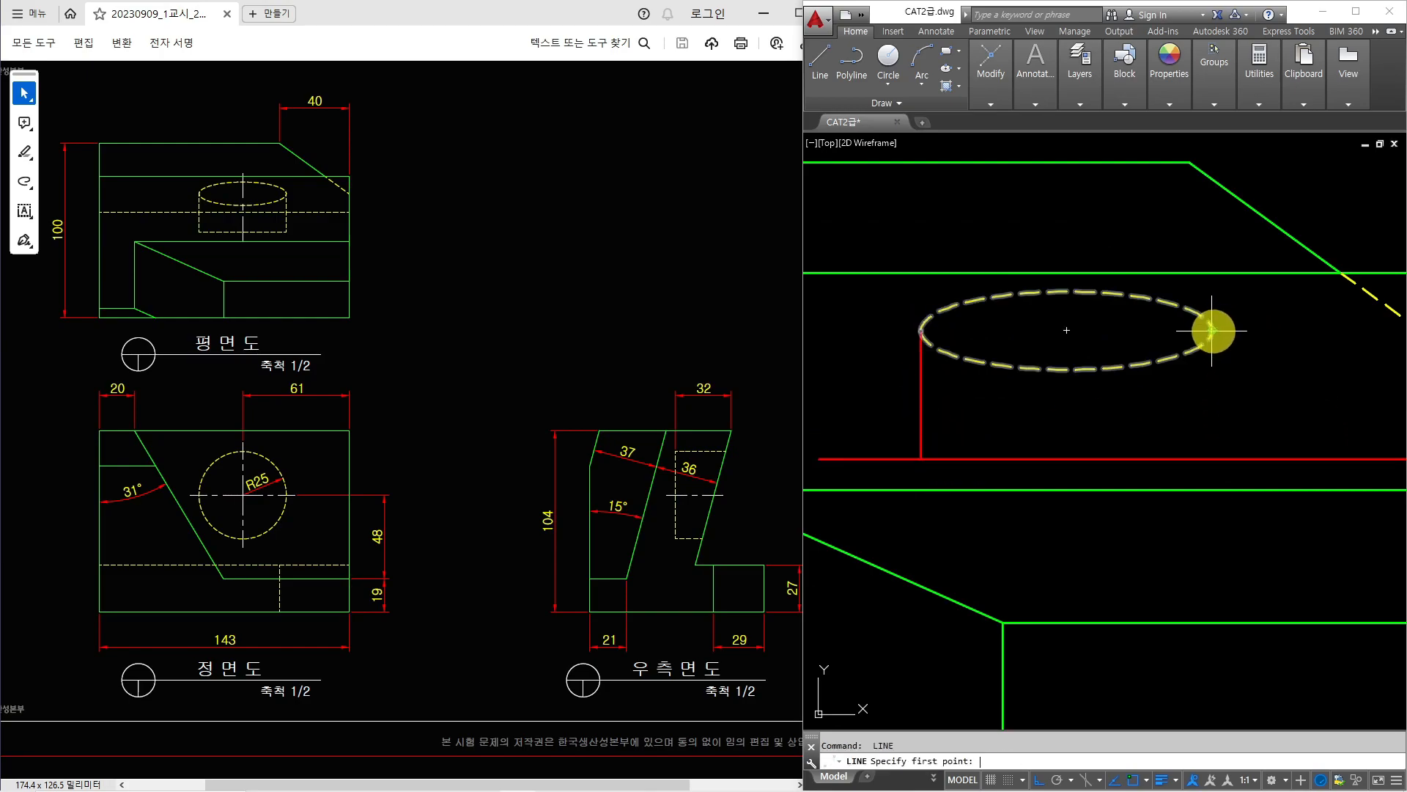
{"action": "left_click", "coordinate": [1233, 456]}
{"action": "key", "text": "Escape"}
- Fillet the projection line with both vertical lines to form the hole outline's two sharp lower corners
{"action": "key", "text": "f"}
{"action": "key", "text": "Return"}
{"action": "left_click", "coordinate": [1211, 446]}
{"action": "left_click", "coordinate": [1182, 458]}
{"action": "key", "text": "Return"}
{"action": "left_click", "coordinate": [1065, 458]}
{"action": "left_click", "coordinate": [921, 429]}
- Match the hole outline's two vertical sides and base line to the dashed ellipse's properties
{"action": "type", "text": "ma"}
{"action": "key", "text": "Return"}
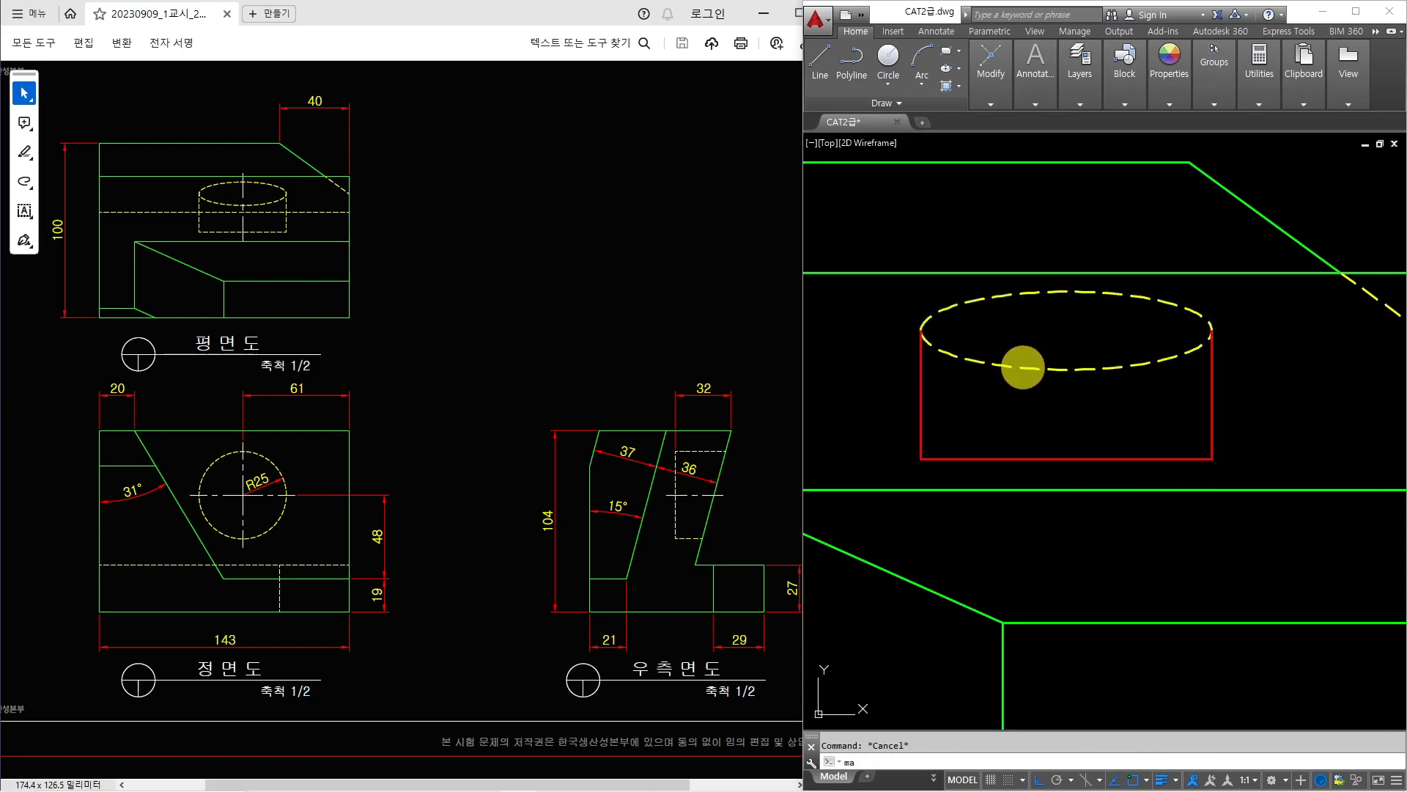
{"action": "left_click", "coordinate": [1024, 367]}
{"action": "left_click", "coordinate": [1307, 396]}
{"action": "left_click", "coordinate": [923, 469]}
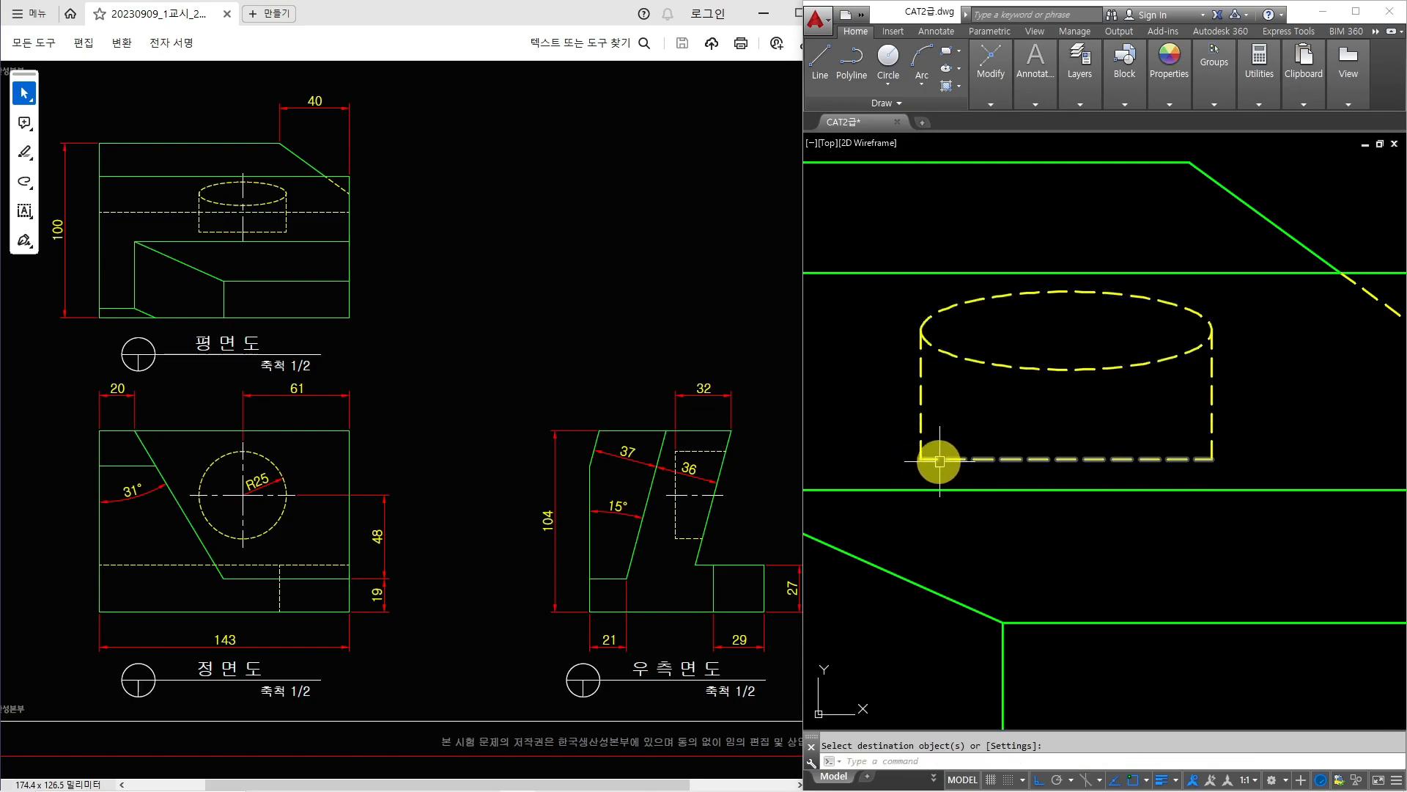
- Erase the remaining vertical projection line between the side view and the 45° line
{"action": "scroll", "coordinate": [939, 439], "scroll_direction": "down", "scroll_amount": 6}
{"action": "left_click", "coordinate": [1341, 517]}
{"action": "left_click", "coordinate": [1294, 542]}
{"action": "type", "text": "e"}
{"action": "key", "text": "Return"}
{"action": "scroll", "coordinate": [1225, 527], "scroll_direction": "down", "scroll_amount": 3}
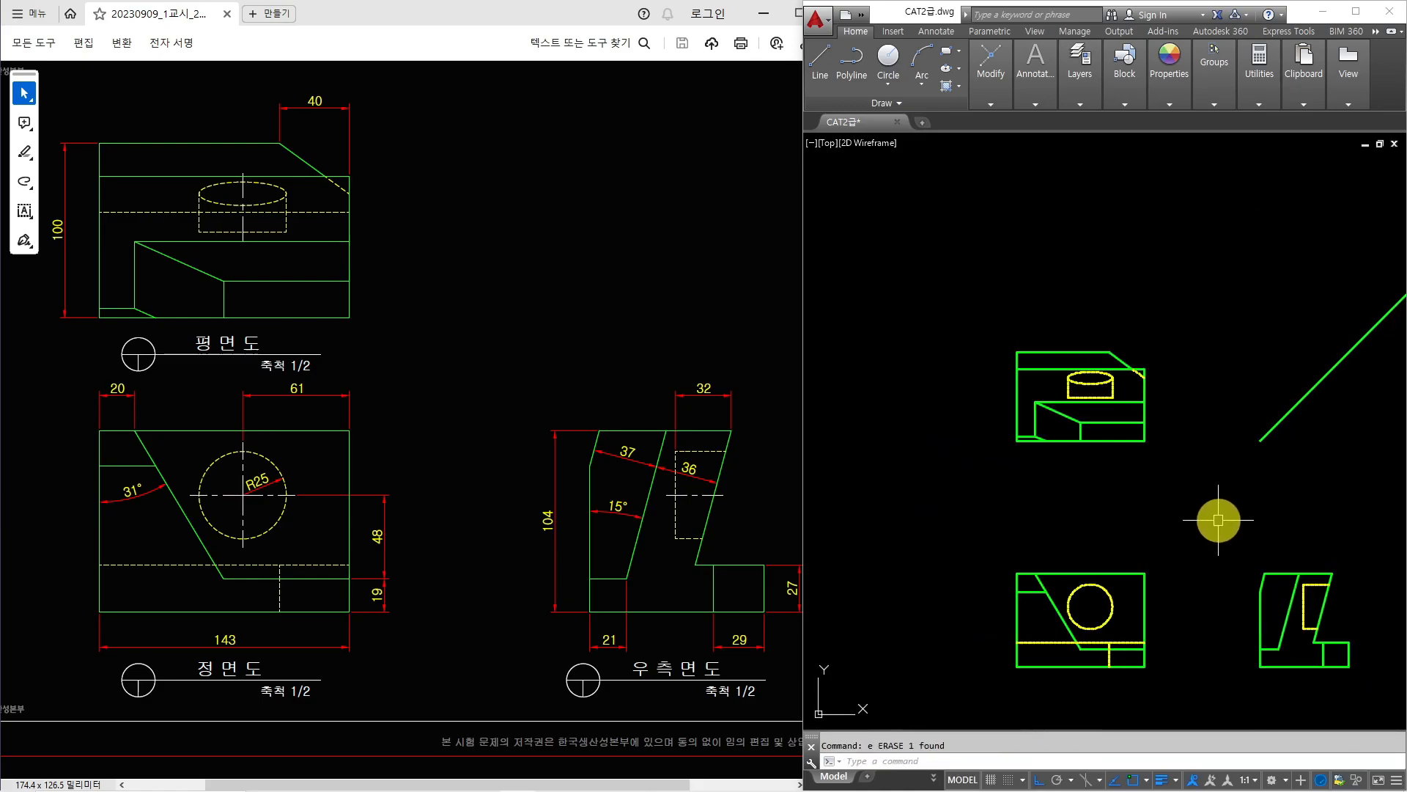
{"action": "scroll", "coordinate": [1191, 493], "scroll_direction": "up", "scroll_amount": 2}
{"action": "middle_click_drag", "start_coordinate": [1147, 443], "coordinate": [1091, 387]}
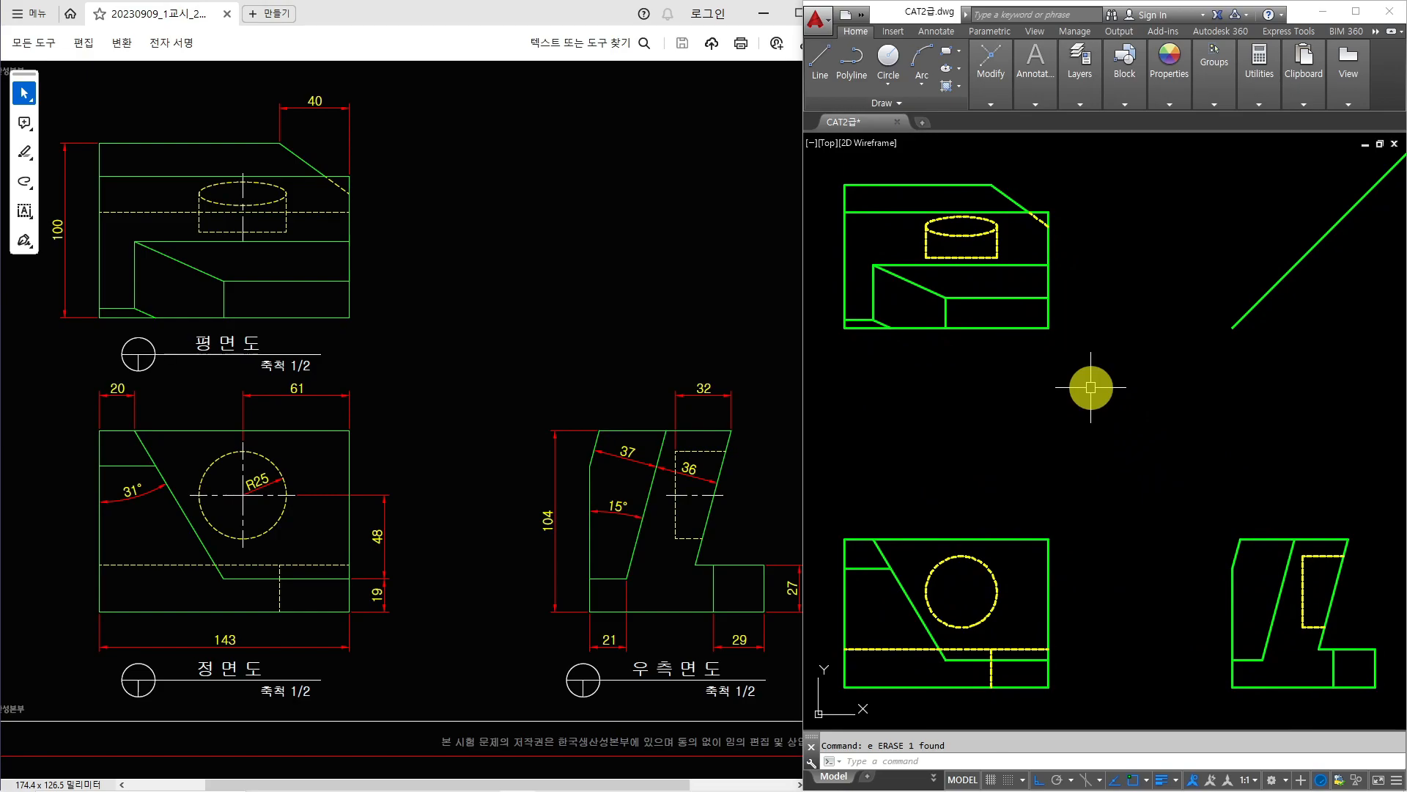
{"action": "scroll", "coordinate": [942, 245], "scroll_direction": "up", "scroll_amount": 5}
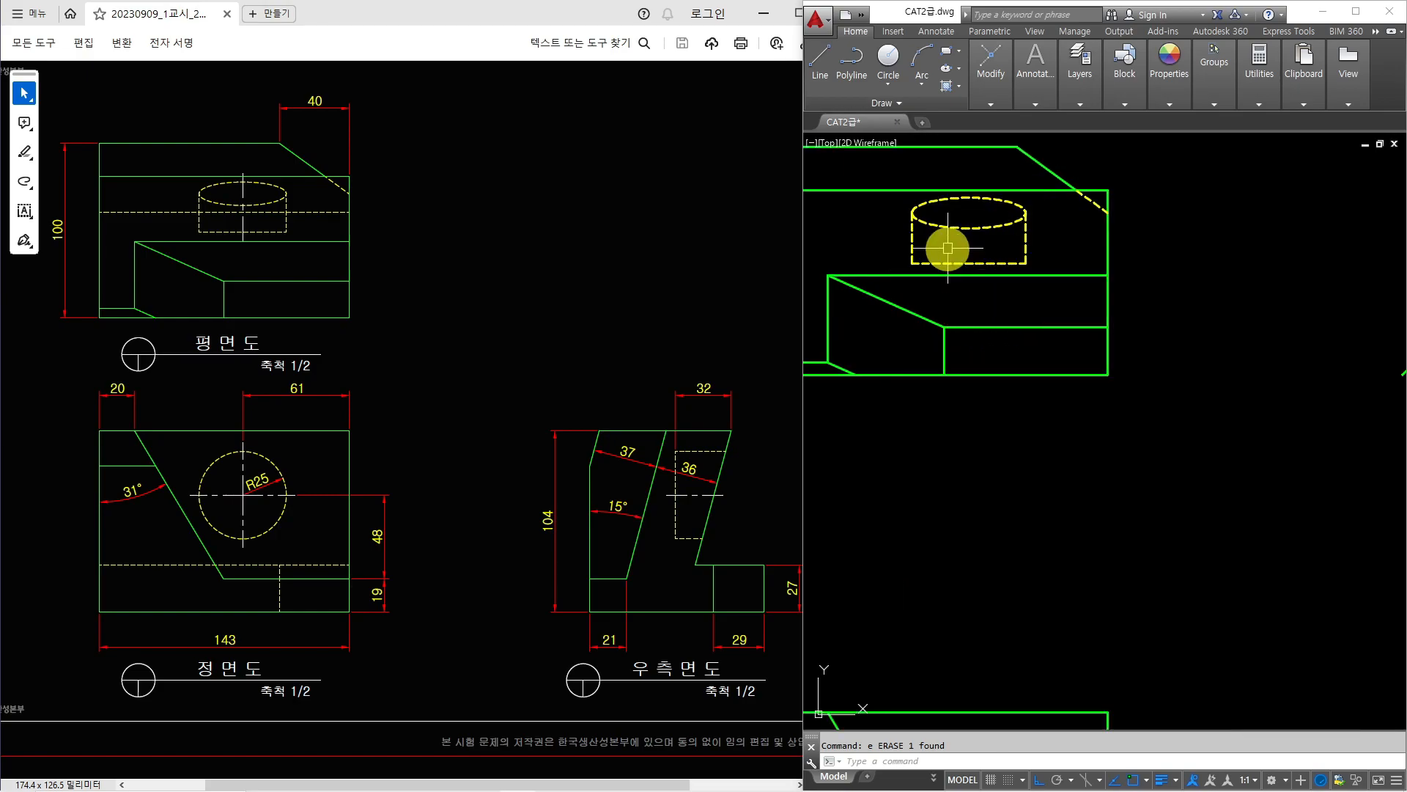
{"action": "scroll", "coordinate": [1111, 302], "scroll_direction": "up", "scroll_amount": 2}
{"action": "type", "text": "l"}
{"action": "key", "text": "Return"}
{"action": "left_click", "coordinate": [1100, 285]}
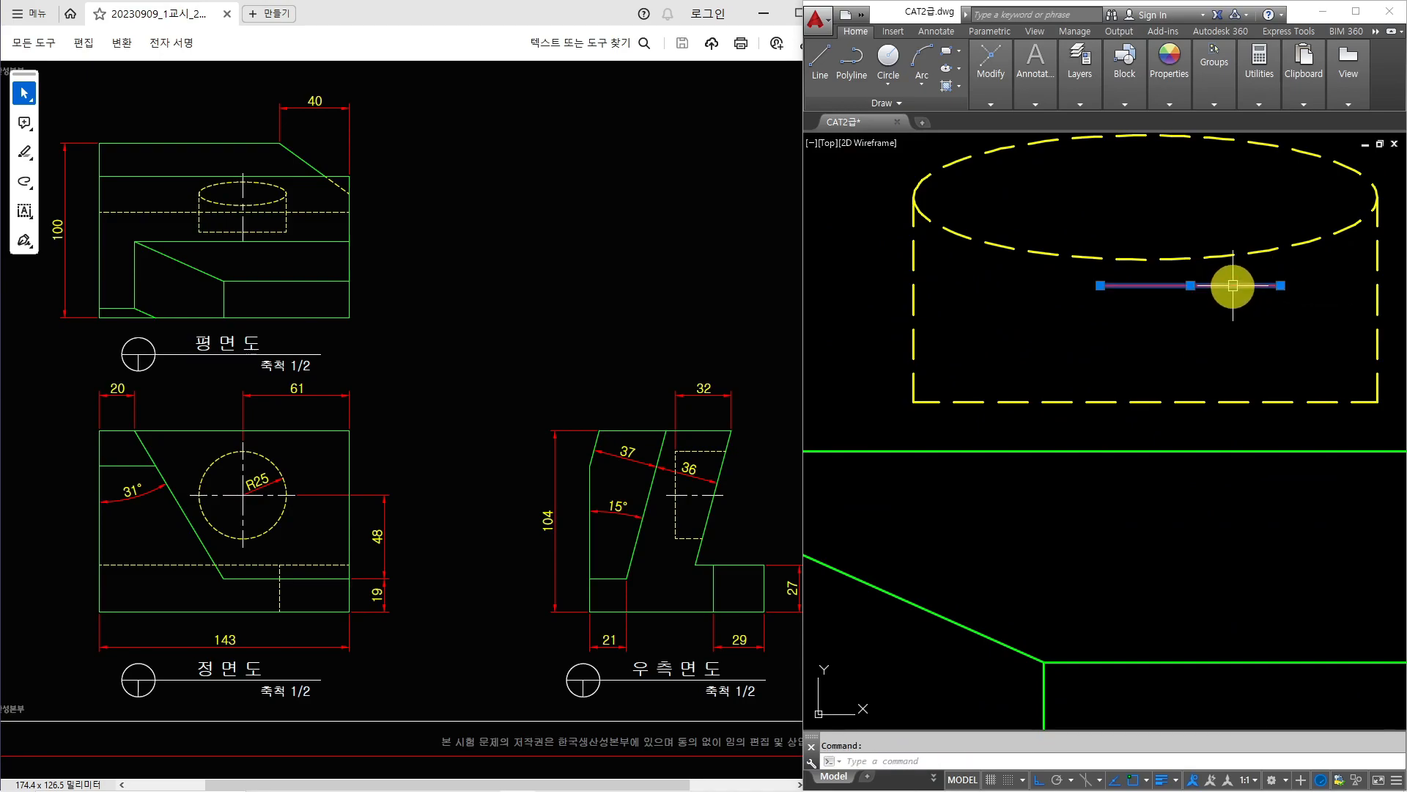
{"action": "scroll", "coordinate": [1178, 316], "scroll_direction": "down", "scroll_amount": 4}
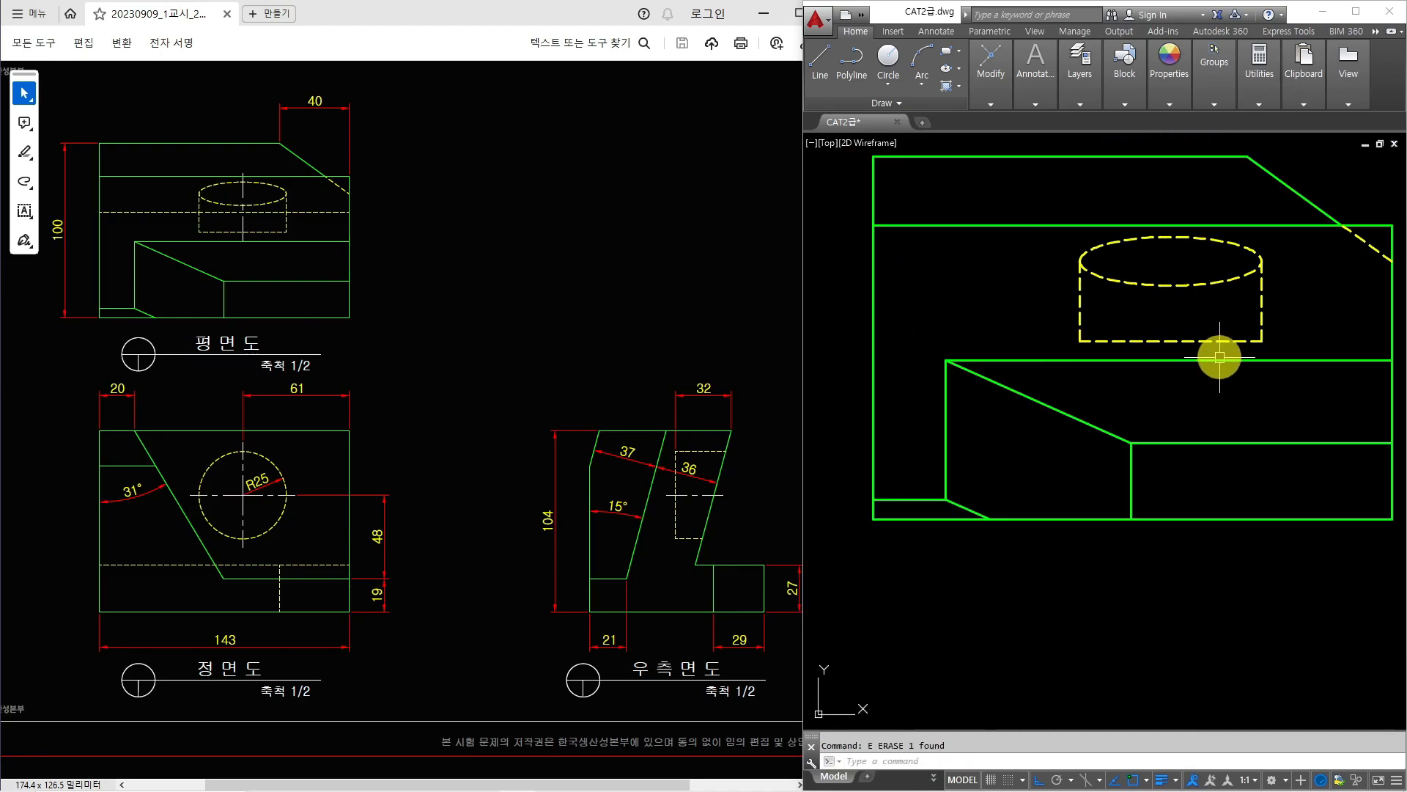
- Project the side view's inner corner at the foot of the slanted face up to the 45° line and horizontally across the top view
{"action": "scroll", "coordinate": [1219, 440], "scroll_direction": "down", "scroll_amount": 5}
{"action": "type", "text": "l"}
{"action": "key", "text": "Return"}
{"action": "scroll", "coordinate": [1263, 606], "scroll_direction": "up", "scroll_amount": 3}
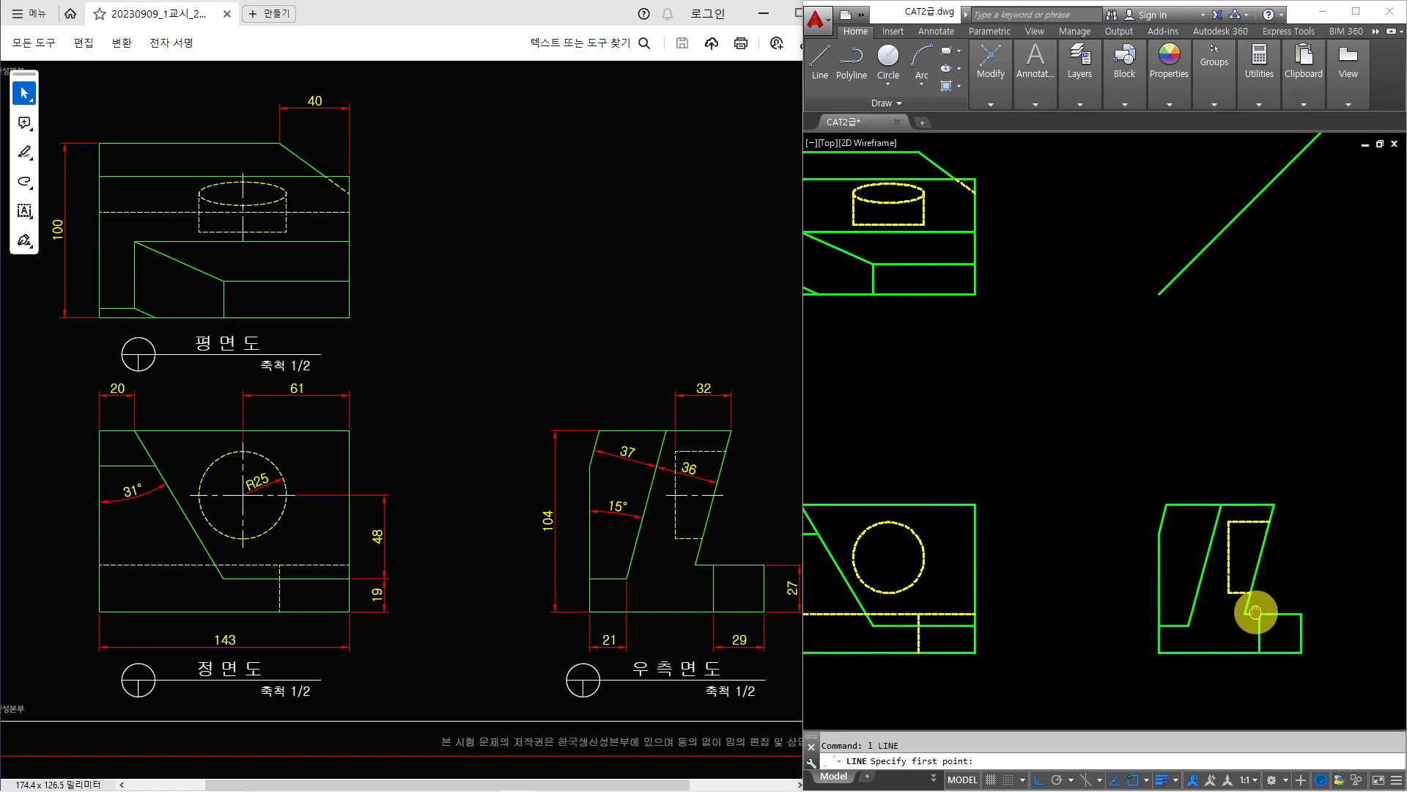
{"action": "left_click", "coordinate": [1214, 609]}
{"action": "scroll", "coordinate": [1239, 337], "scroll_direction": "down", "scroll_amount": 3}
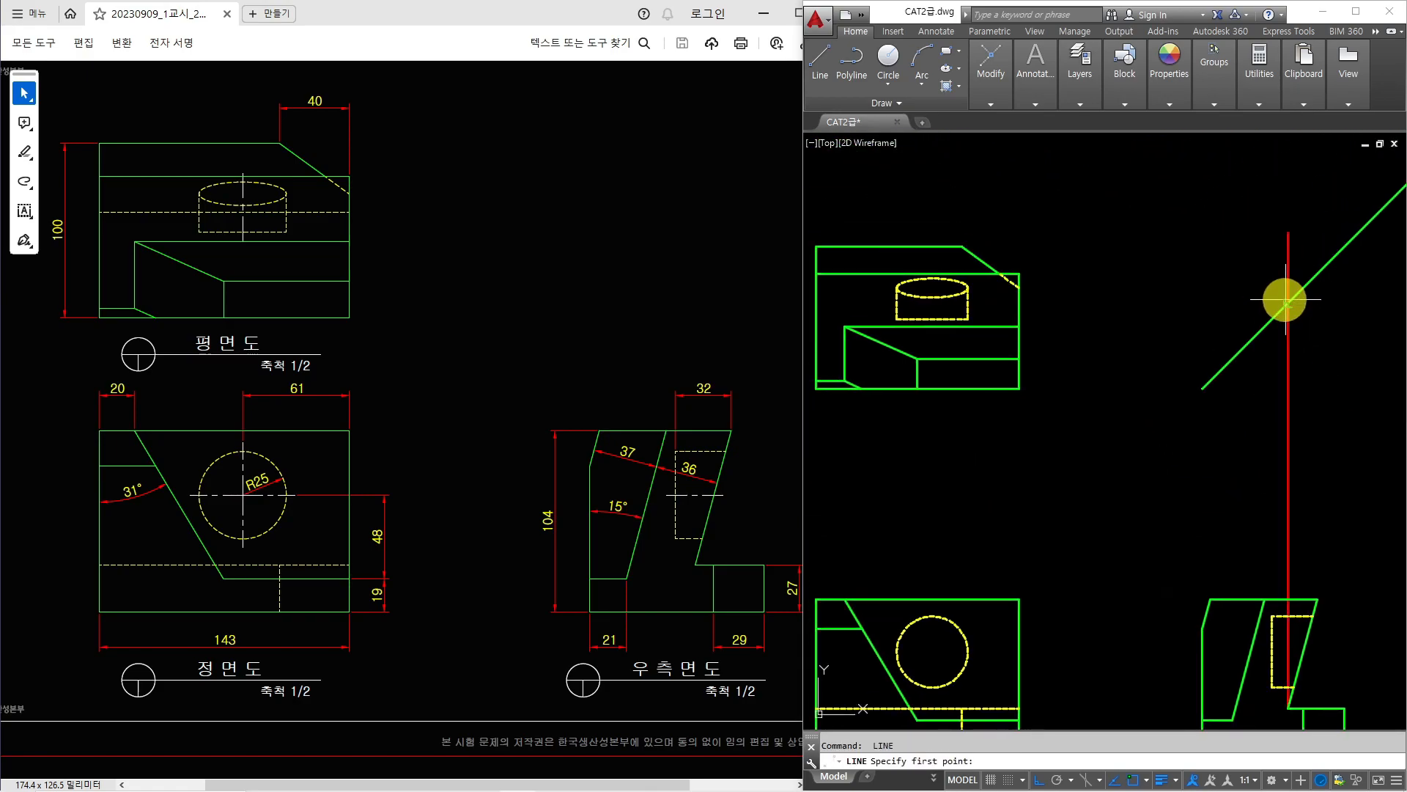
{"action": "left_click", "coordinate": [1288, 302]}
{"action": "middle_click_drag", "start_coordinate": [1109, 318], "coordinate": [1219, 320]}
{"action": "left_click", "coordinate": [898, 330]}
{"action": "key", "text": "Escape"}
- Trim the horizontal projection line to the top view's left and right edges and erase the leftover projection line
{"action": "type", "text": "tr"}
{"action": "left_click", "coordinate": [1187, 287]}
{"action": "left_click", "coordinate": [917, 294]}
{"action": "key", "text": "space"}
{"action": "left_click", "coordinate": [908, 308]}
{"action": "left_click", "coordinate": [1217, 308]}
{"action": "key", "text": "Escape"}
{"action": "left_click", "coordinate": [1397, 396]}
{"action": "type", "text": "e"}
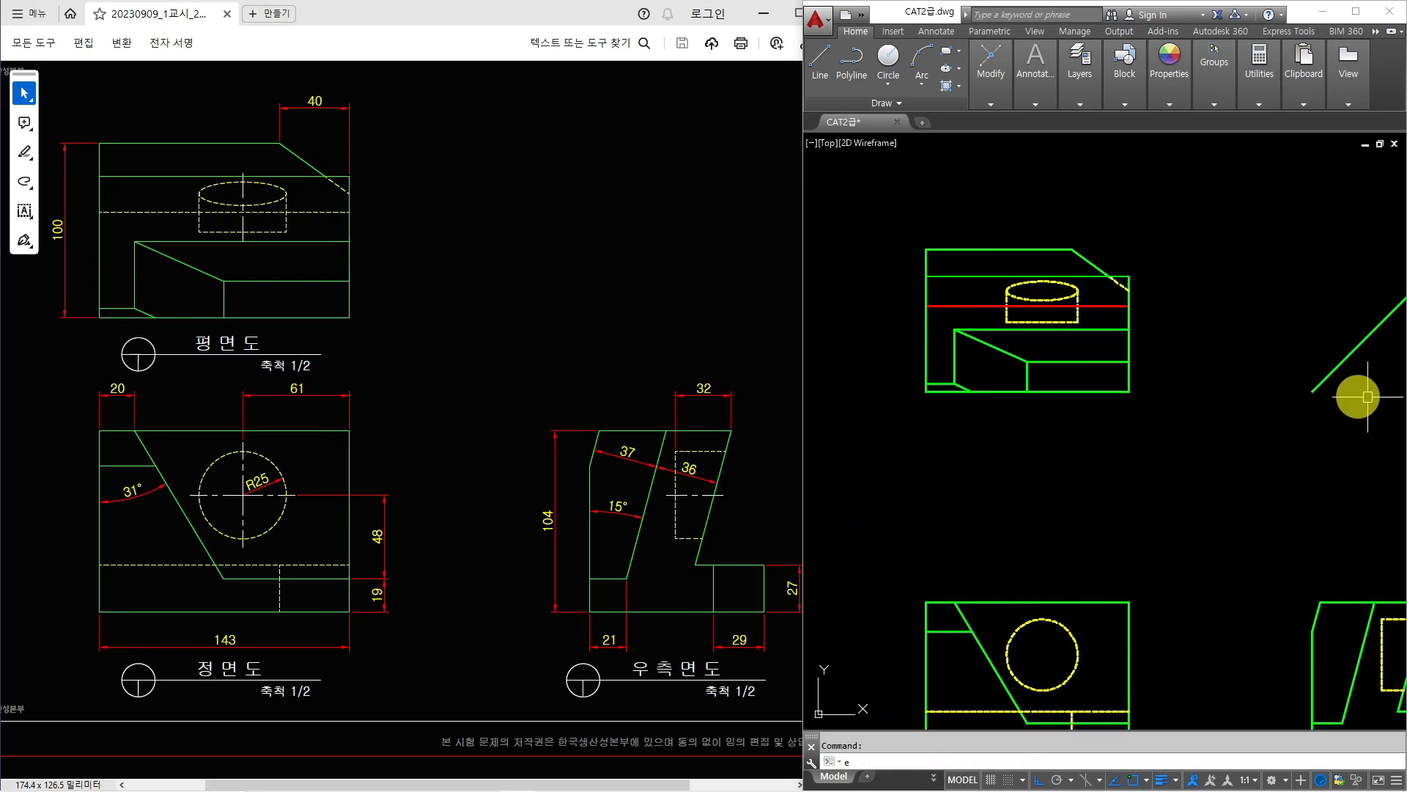
{"action": "key", "text": "space"}
- Match the top view's new horizontal line to the dashed hidden line's properties
{"action": "type", "text": "ma"}
{"action": "key", "text": "space"}
{"action": "left_click", "coordinate": [1076, 296]}
{"action": "left_click", "coordinate": [1107, 306]}
{"action": "key", "text": "Escape"}
- Make 중심선 the current layer and draw a vertical centerline through the hole outline in the top view
{"action": "middle_click_drag", "start_coordinate": [1117, 323], "coordinate": [1048, 269]}
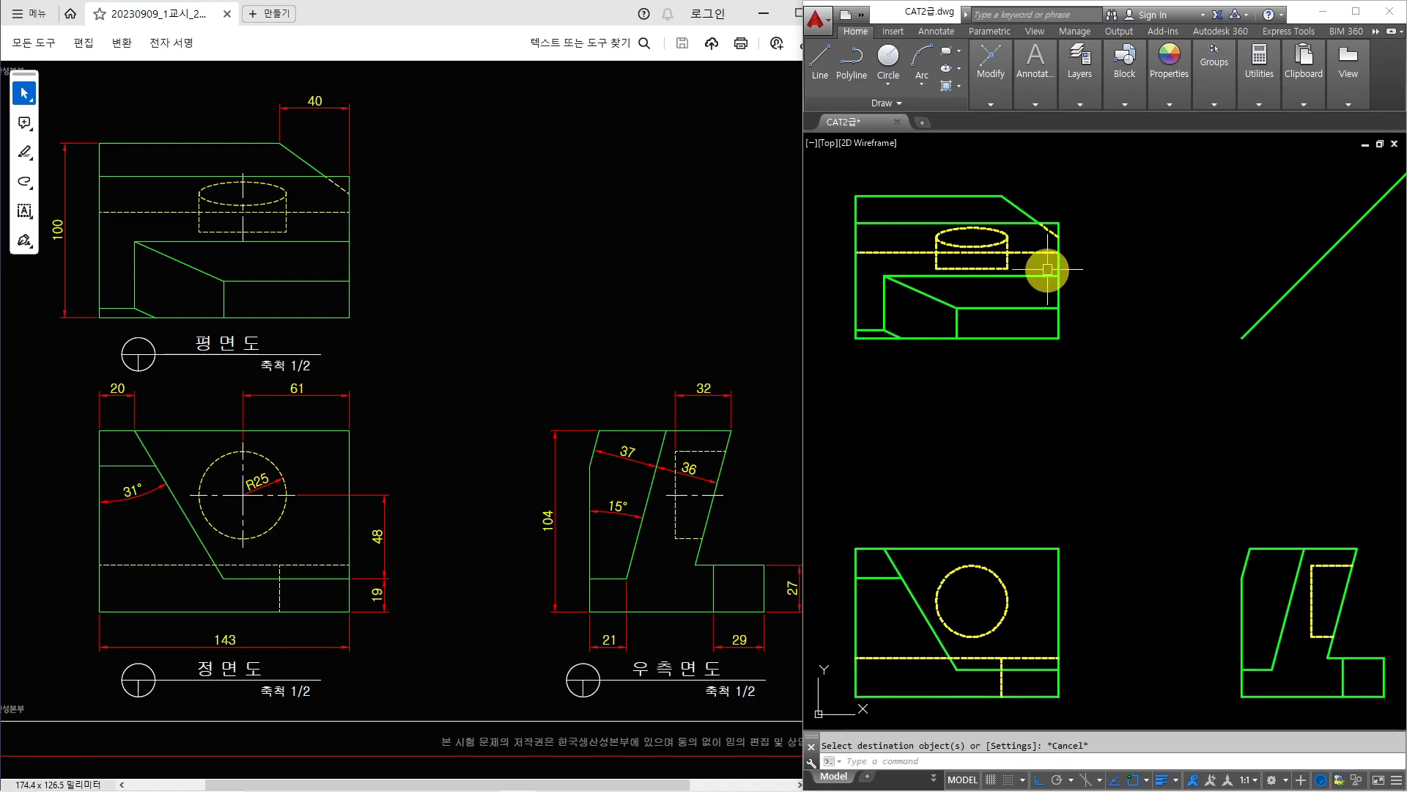
{"action": "left_click", "coordinate": [1080, 105]}
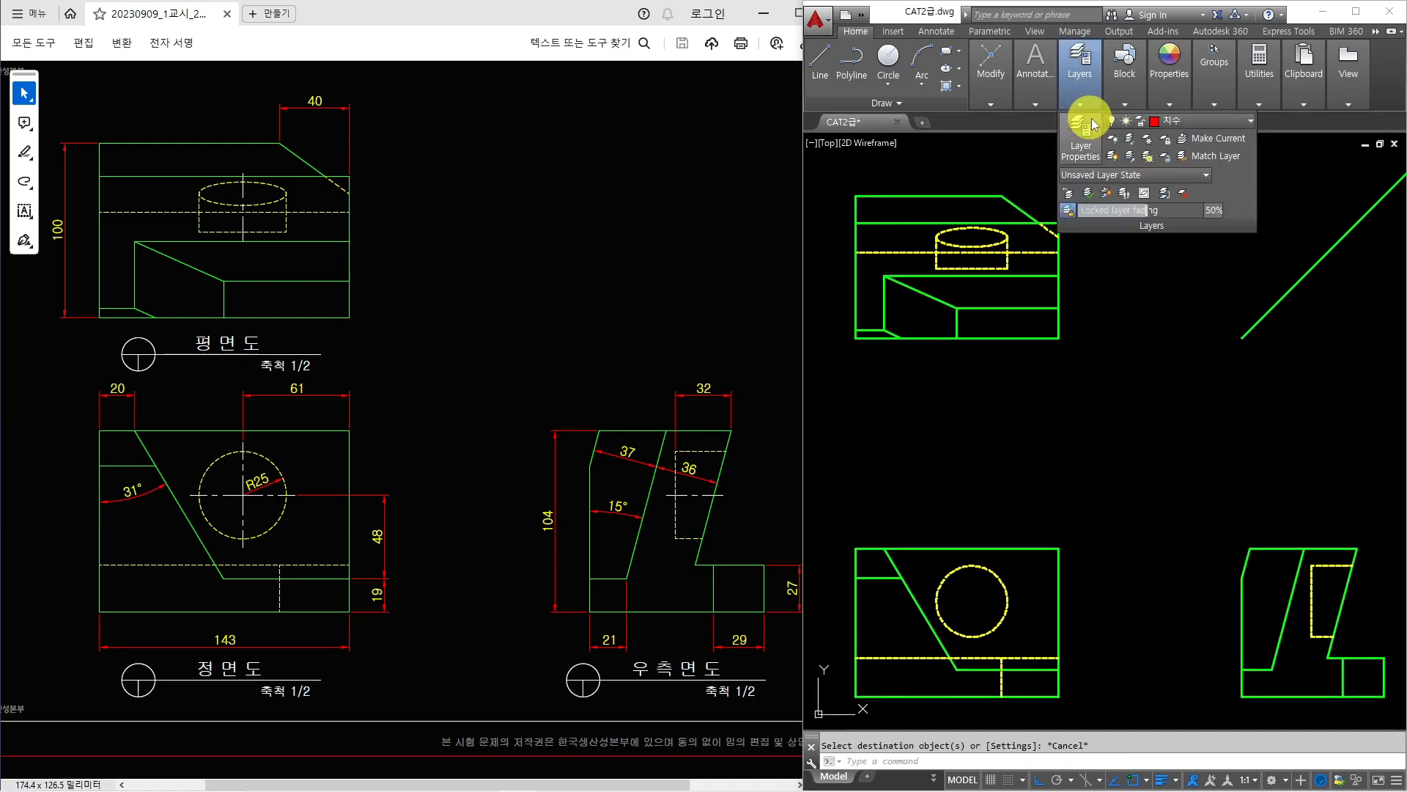
{"action": "left_click", "coordinate": [1203, 121]}
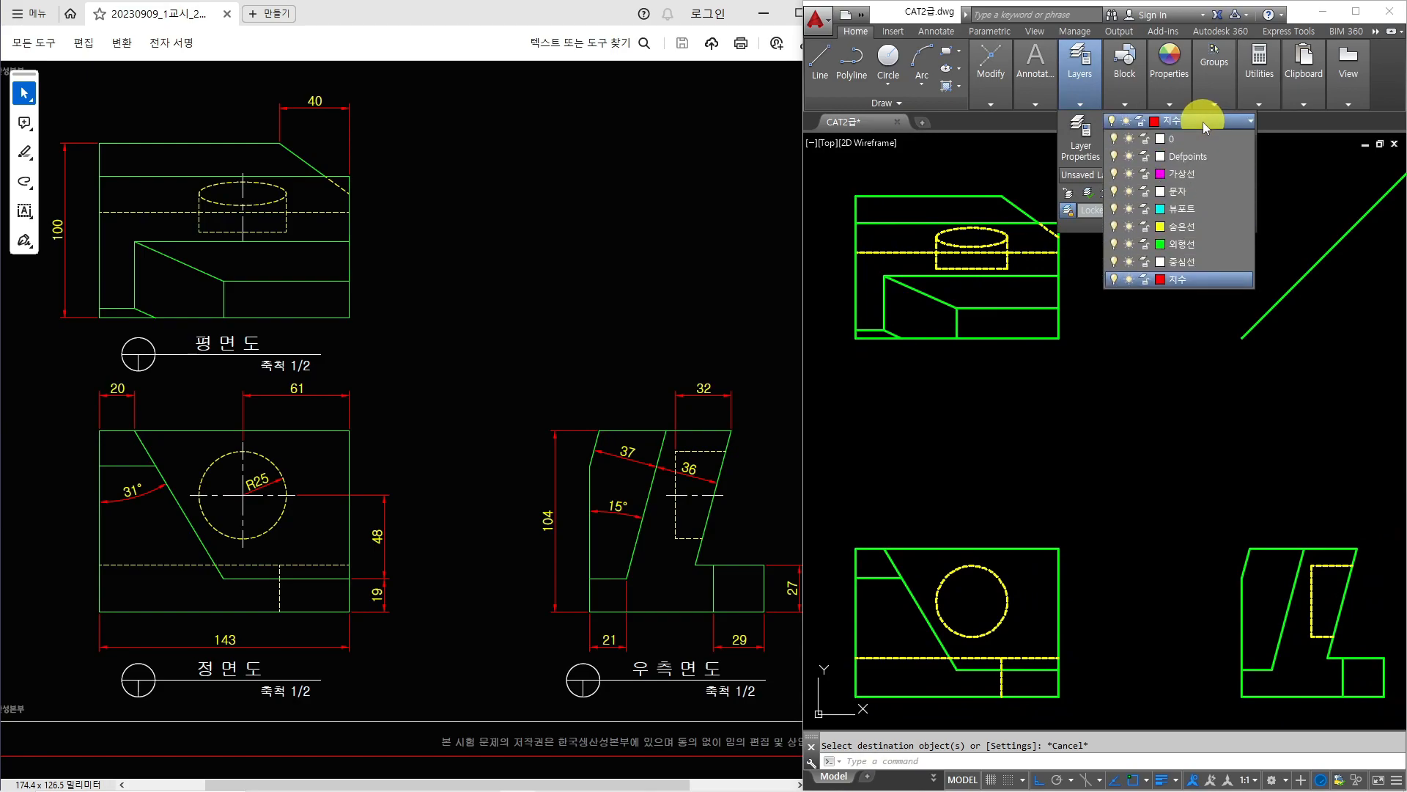
{"action": "left_click", "coordinate": [1186, 262]}
{"action": "scroll", "coordinate": [985, 247], "scroll_direction": "up", "scroll_amount": 4}
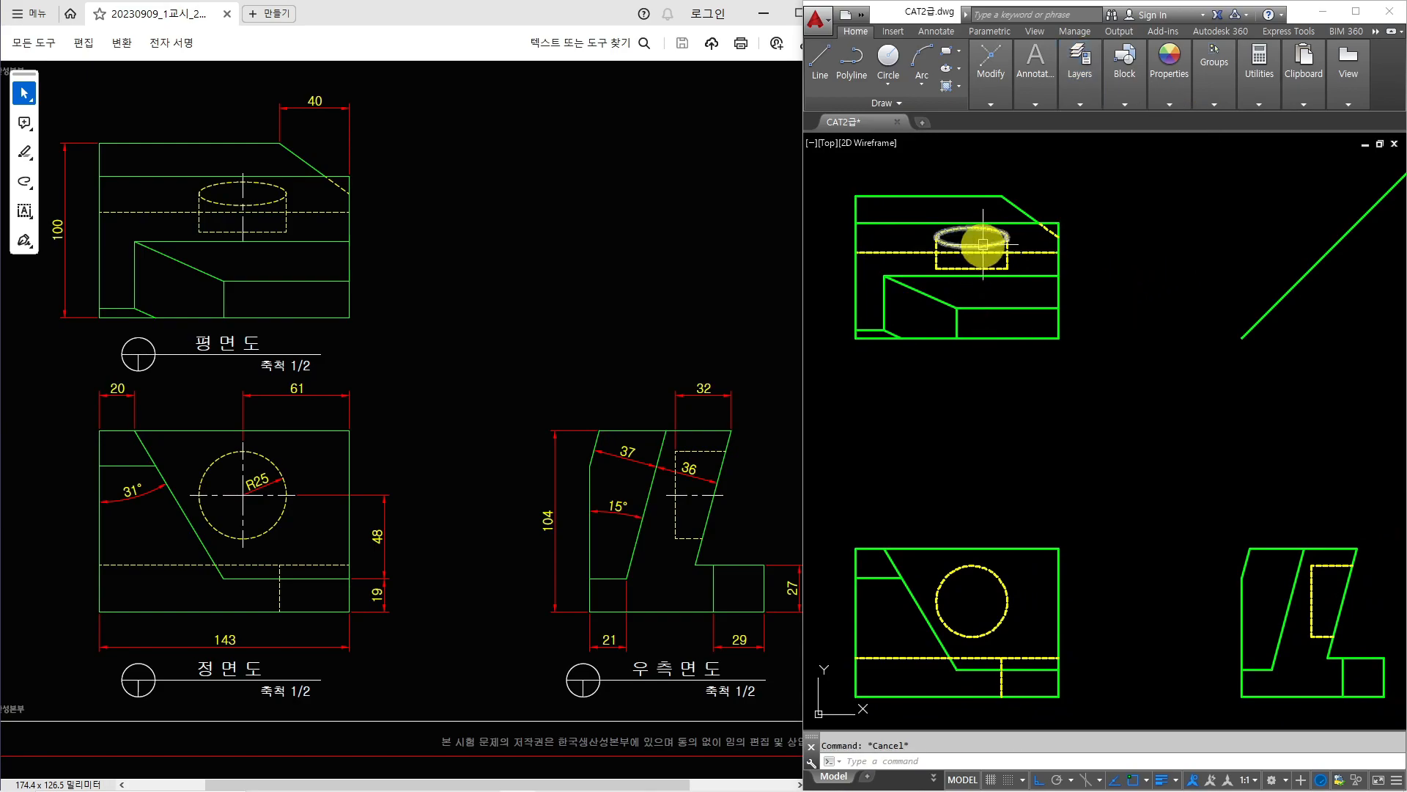
{"action": "type", "text": "l"}
{"action": "key", "text": "space"}
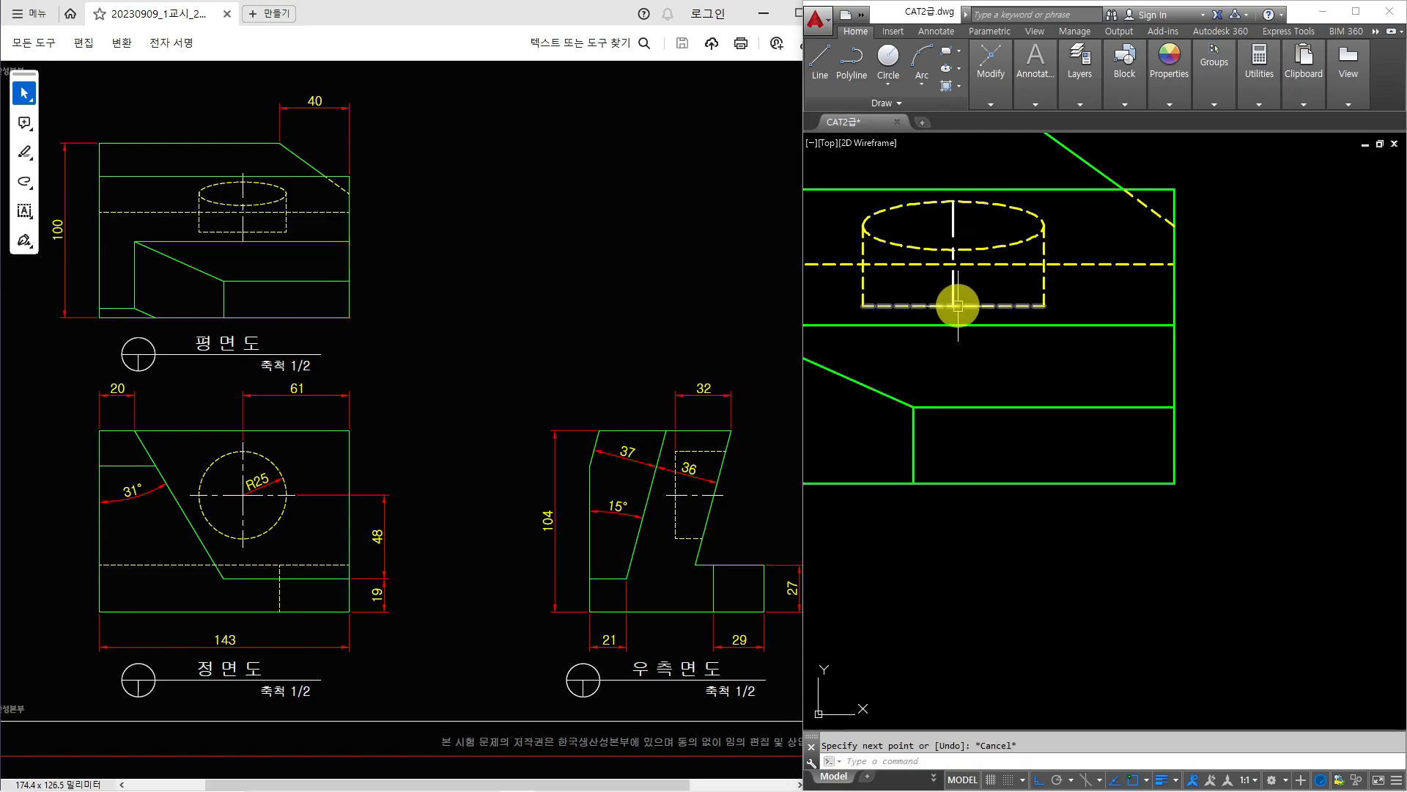
- Lengthen the top view's centerline by 3 at both ends
{"action": "key", "text": "Return"}
{"action": "type", "text": "de"}
{"action": "key", "text": "Return"}
{"action": "type", "text": "3"}
{"action": "key", "text": "Return"}
{"action": "left_click", "coordinate": [957, 305]}
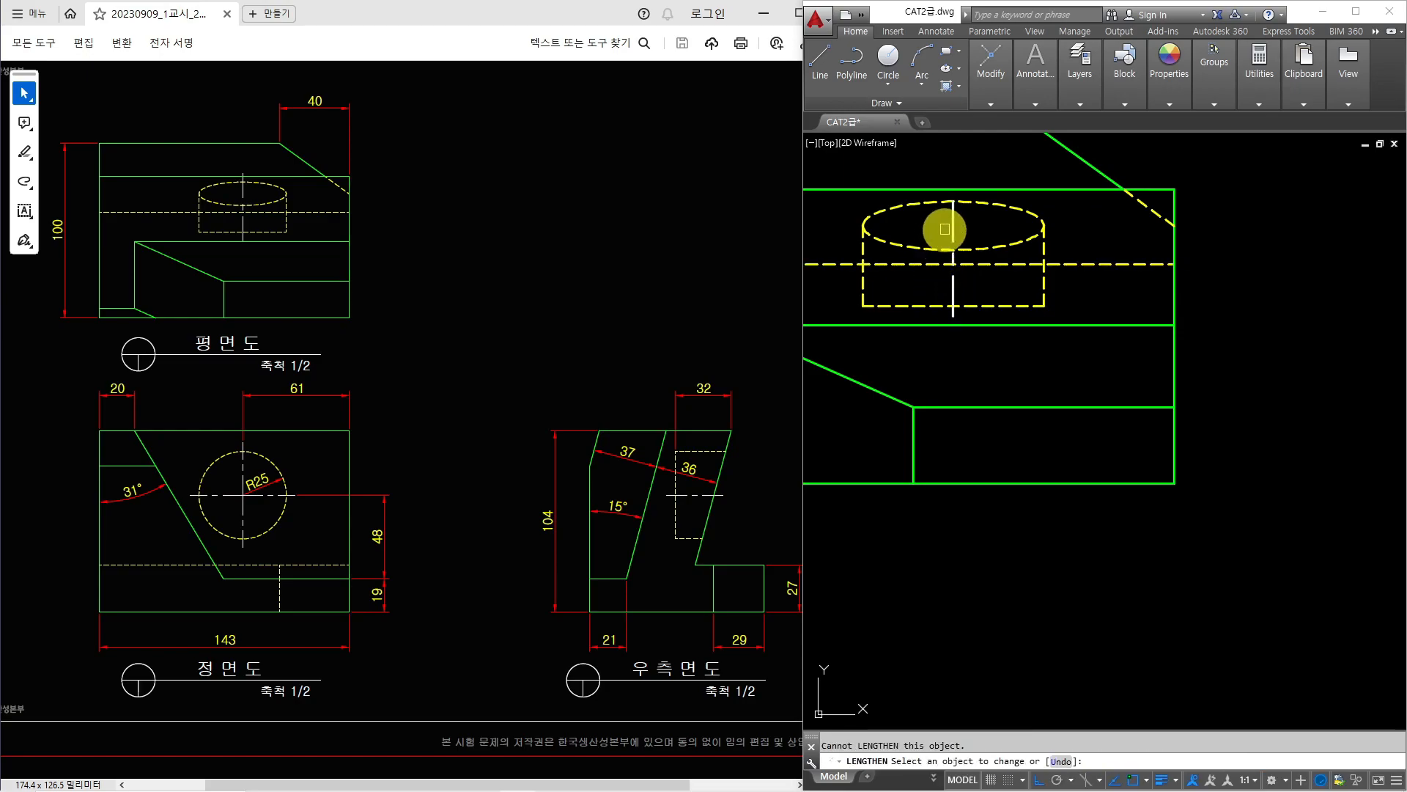
{"action": "key", "text": "Escape"}
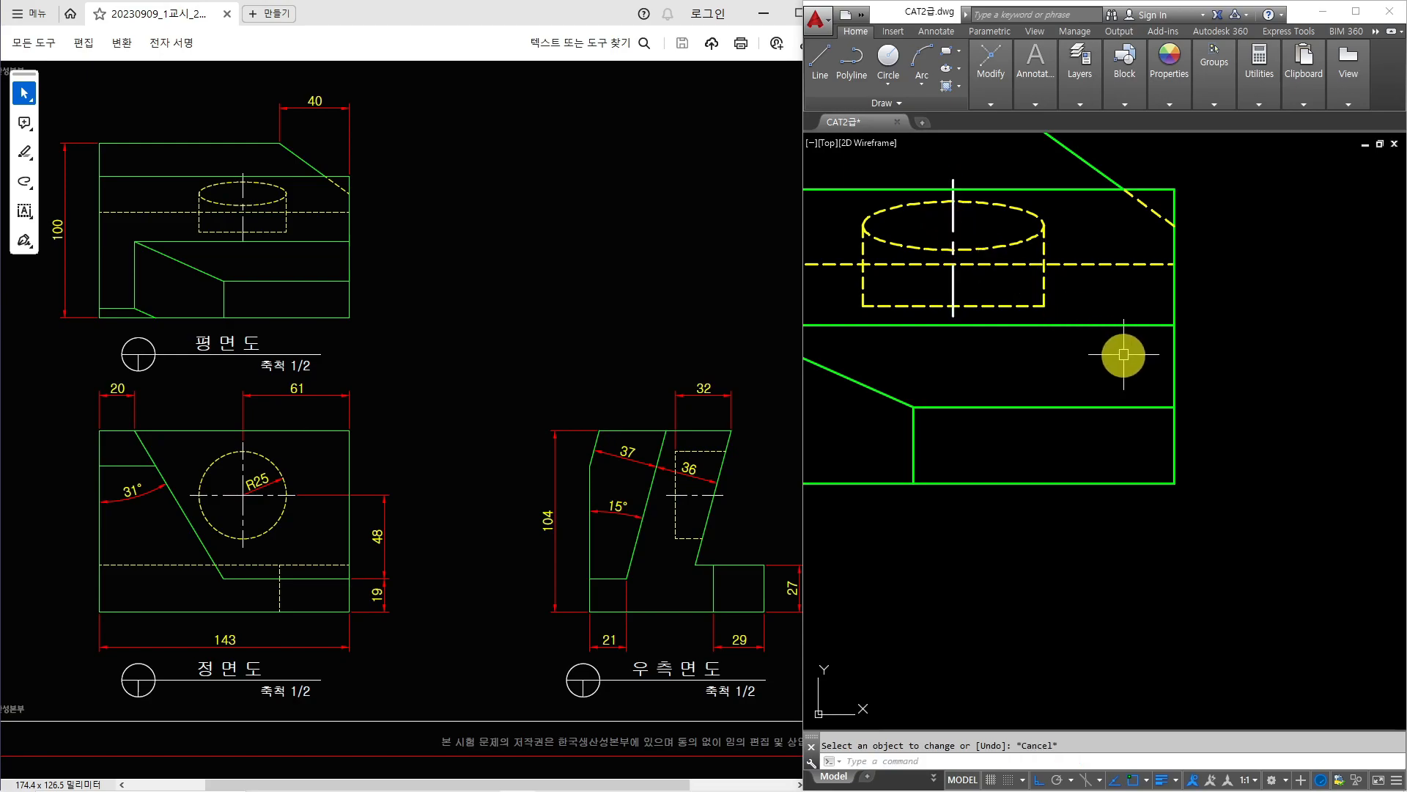
- Draw horizontal and vertical centerlines across the dashed circle in the front view
{"action": "scroll", "coordinate": [1071, 386], "scroll_direction": "down", "scroll_amount": 2}
{"action": "middle_click_drag", "start_coordinate": [1040, 540], "coordinate": [1077, 289]}
{"action": "scroll", "coordinate": [1050, 464], "scroll_direction": "up", "scroll_amount": 2}
{"action": "type", "text": "l"}
{"action": "key", "text": "Return"}
{"action": "left_click", "coordinate": [994, 425]}
{"action": "left_click", "coordinate": [1171, 395]}
{"action": "key", "text": "Return"}
{"action": "key", "text": "Return"}
{"action": "left_click", "coordinate": [1079, 306]}
- Lengthen both ends of the front view circle's two centerlines by 3
{"action": "type", "text": "le"}
{"action": "key", "text": "Return"}
{"action": "key", "text": "Return"}
{"action": "type", "text": "3"}
{"action": "key", "text": "Return"}
{"action": "left_click", "coordinate": [1125, 397]}
{"action": "left_click", "coordinate": [1063, 397]}
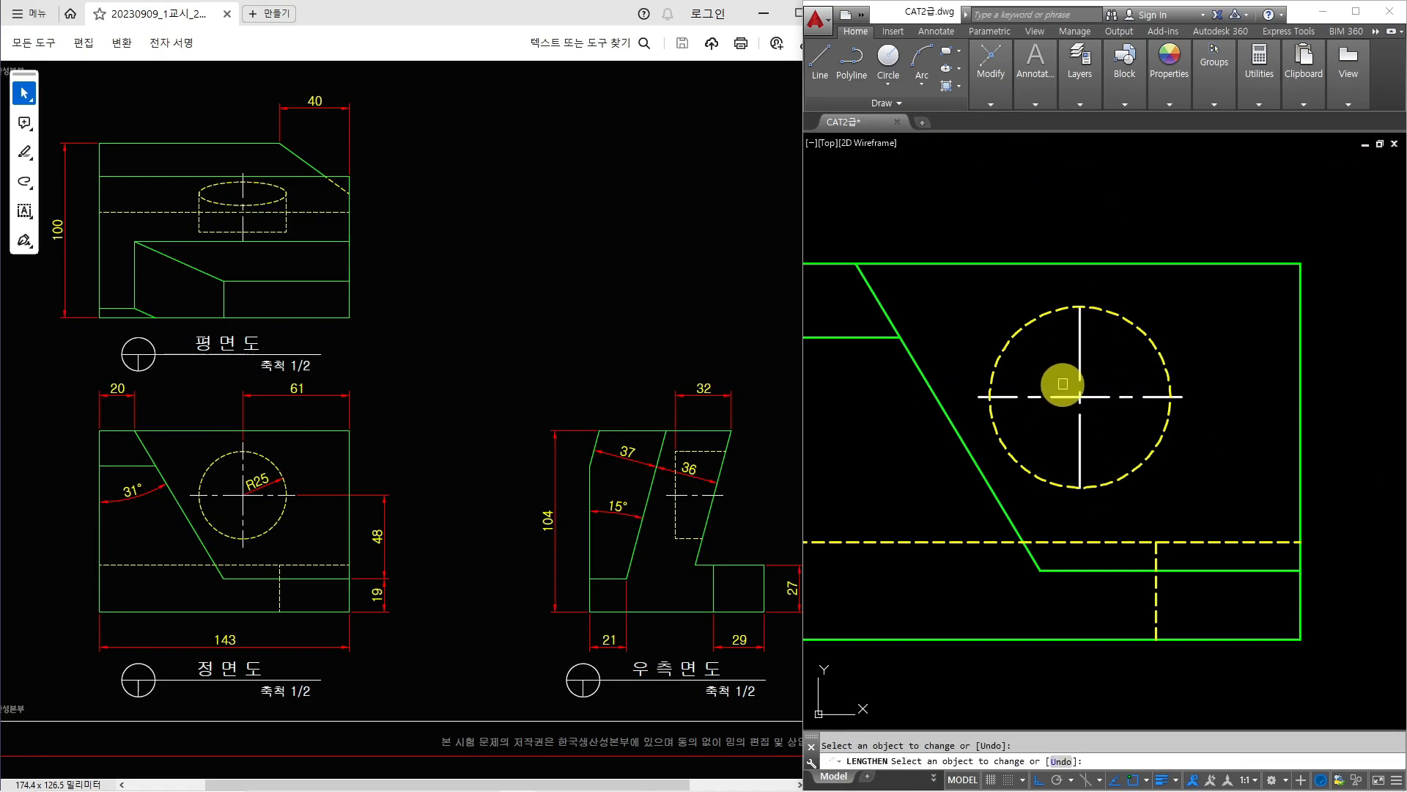
{"action": "left_click", "coordinate": [1080, 436]}
{"action": "key", "text": "Return"}
- Draw a horizontal centerline from the front view circle through the side view's hole, keeping only the part within the hole
{"action": "type", "text": "l"}
{"action": "key", "text": "Return"}
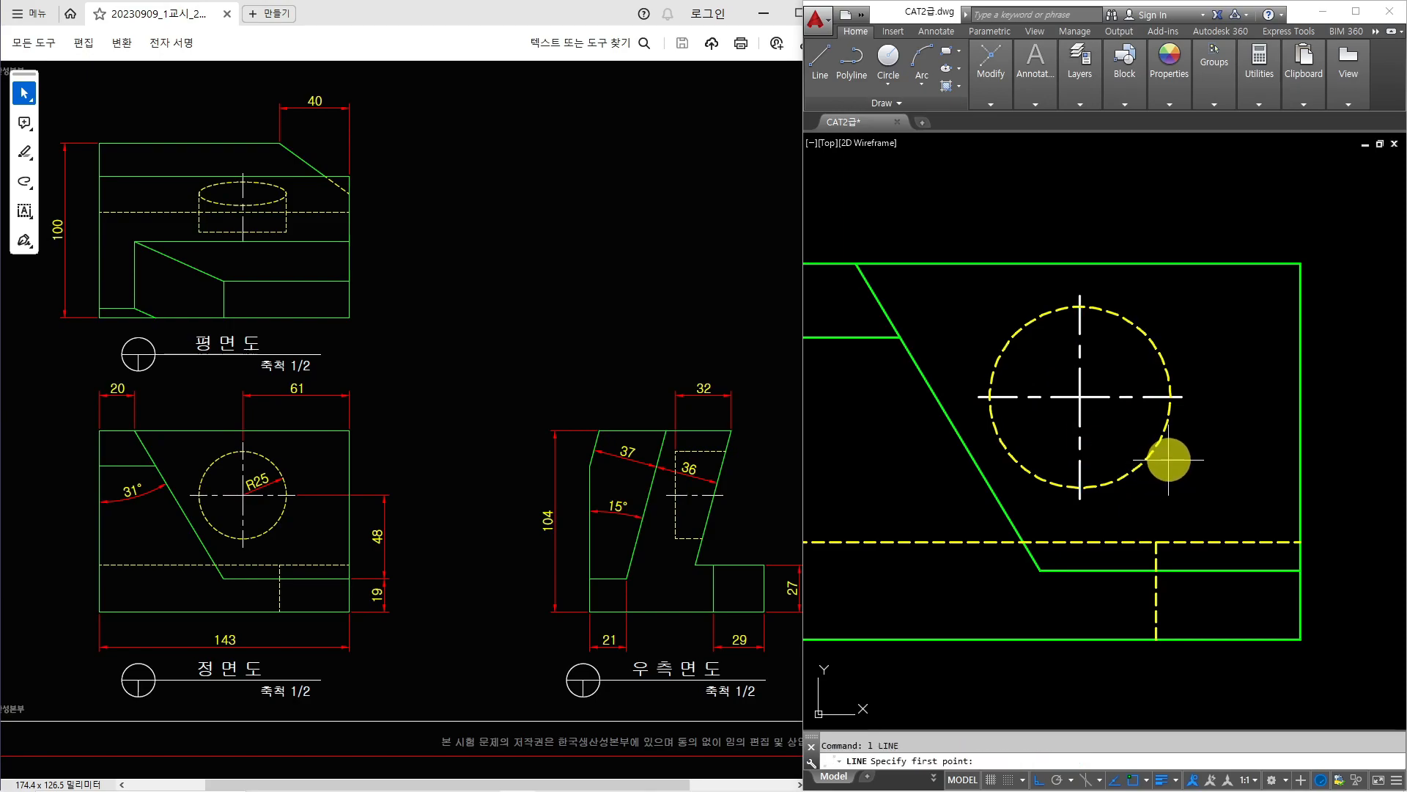
{"action": "left_click", "coordinate": [1183, 398]}
{"action": "scroll", "coordinate": [1208, 427], "scroll_direction": "down", "scroll_amount": 2}
{"action": "middle_click_drag", "start_coordinate": [1208, 427], "coordinate": [902, 425]}
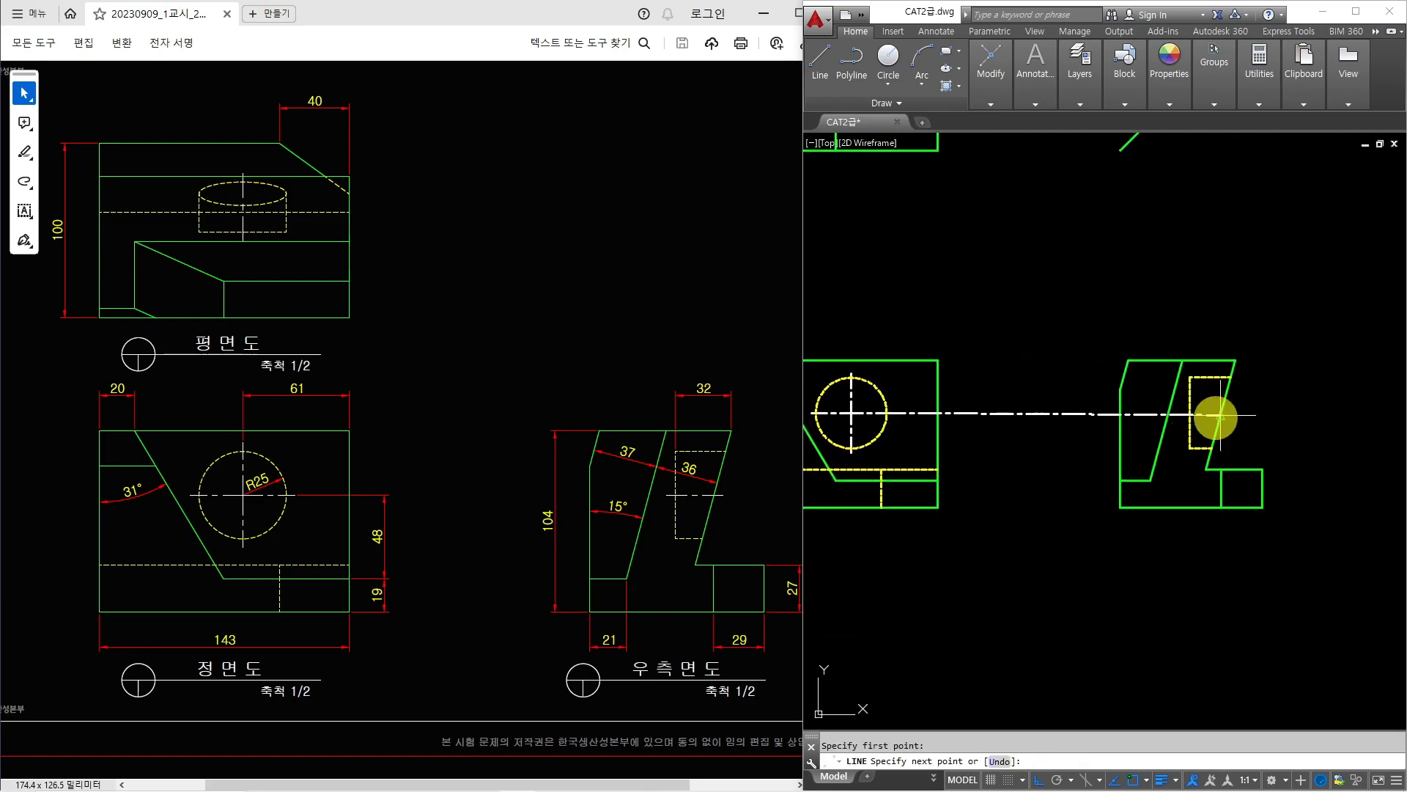
{"action": "key", "text": "Escape"}
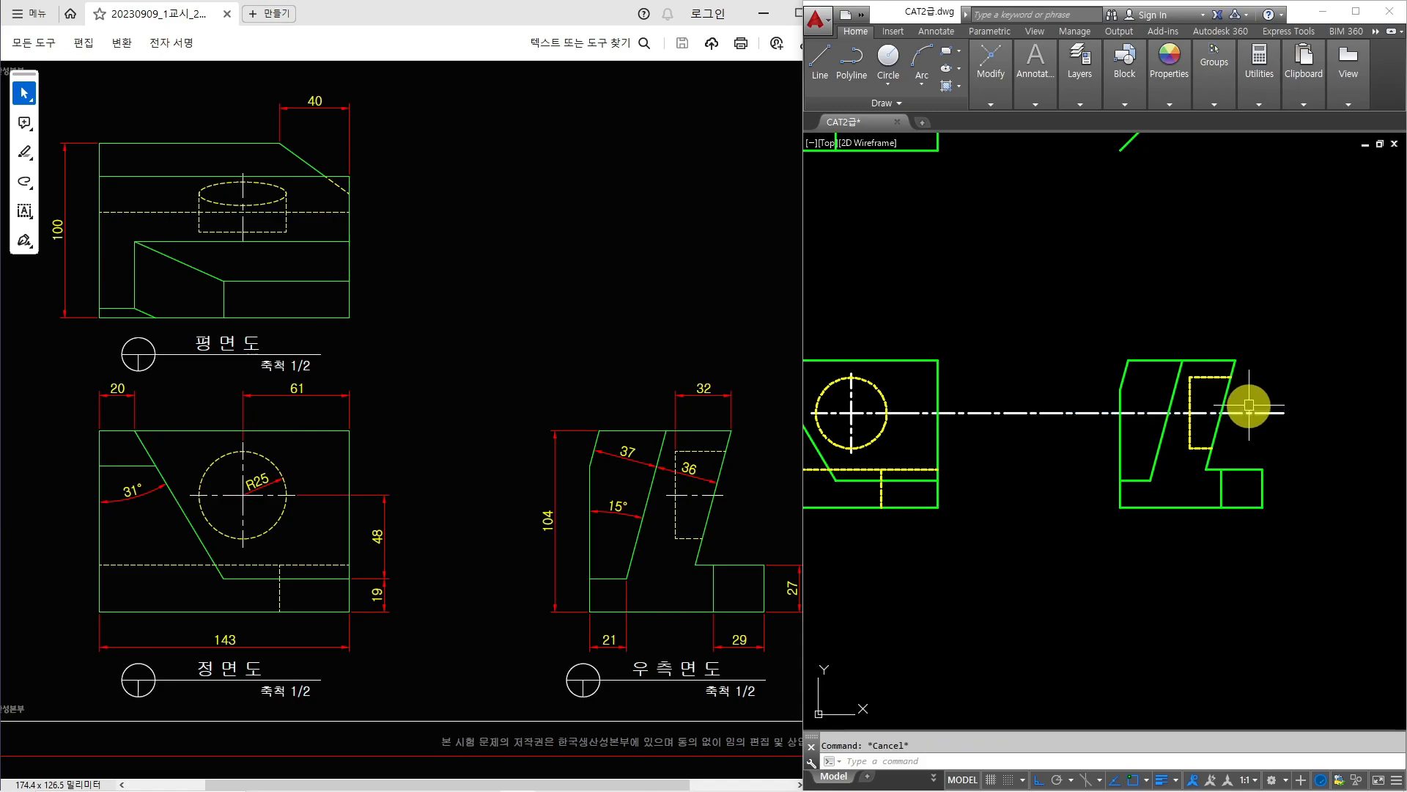
{"action": "key", "text": "Escape"}
{"action": "left_click", "coordinate": [1153, 412]}
{"action": "type", "text": "e"}
{"action": "key", "text": "Return"}
- Lengthen the side view's hole centerline by 3 at both ends
{"action": "scroll", "coordinate": [1202, 412], "scroll_direction": "up", "scroll_amount": 4}
{"action": "type", "text": "len"}
{"action": "key", "text": "Return"}
{"action": "type", "text": "de"}
{"action": "key", "text": "Return"}
{"action": "type", "text": "3"}
{"action": "key", "text": "Return"}
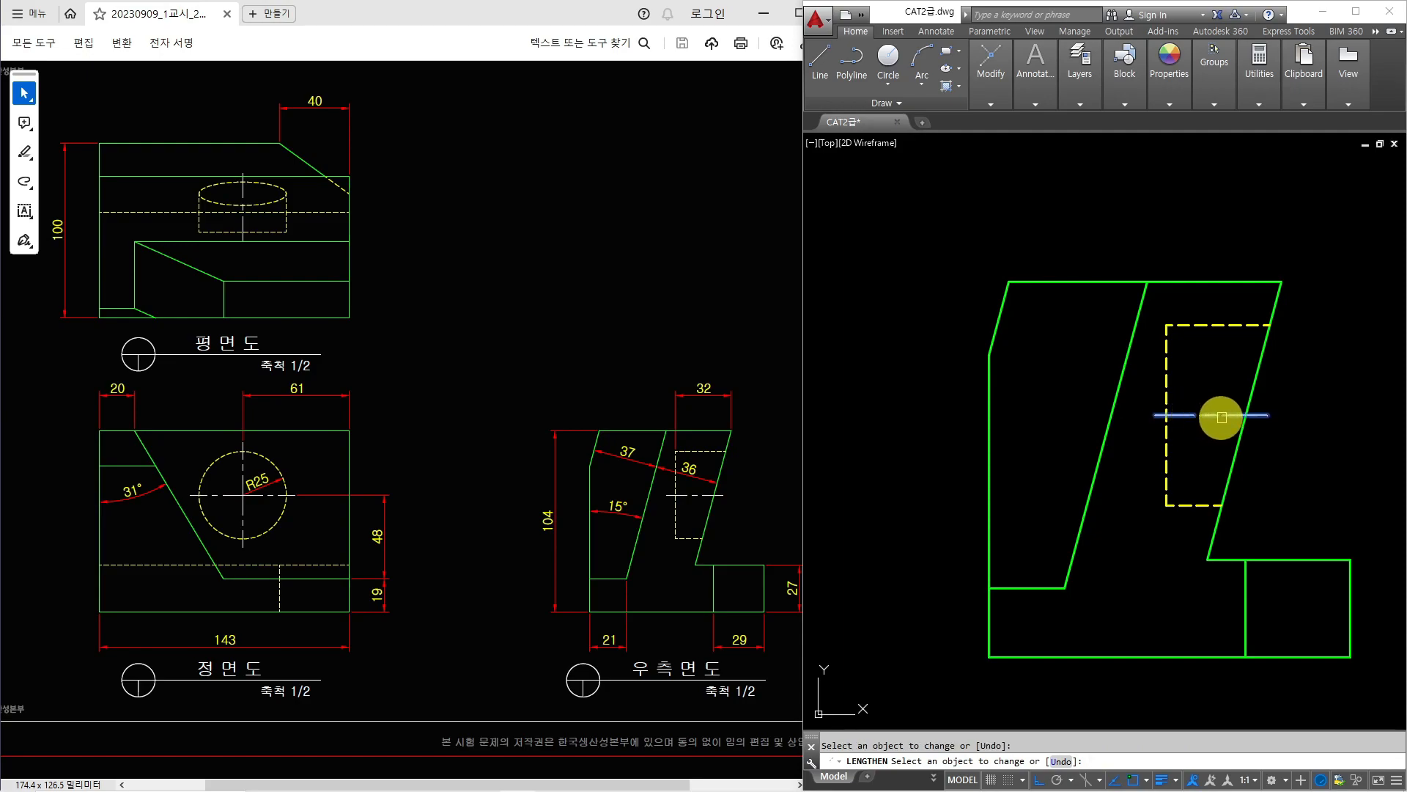
{"action": "key", "text": "Escape"}
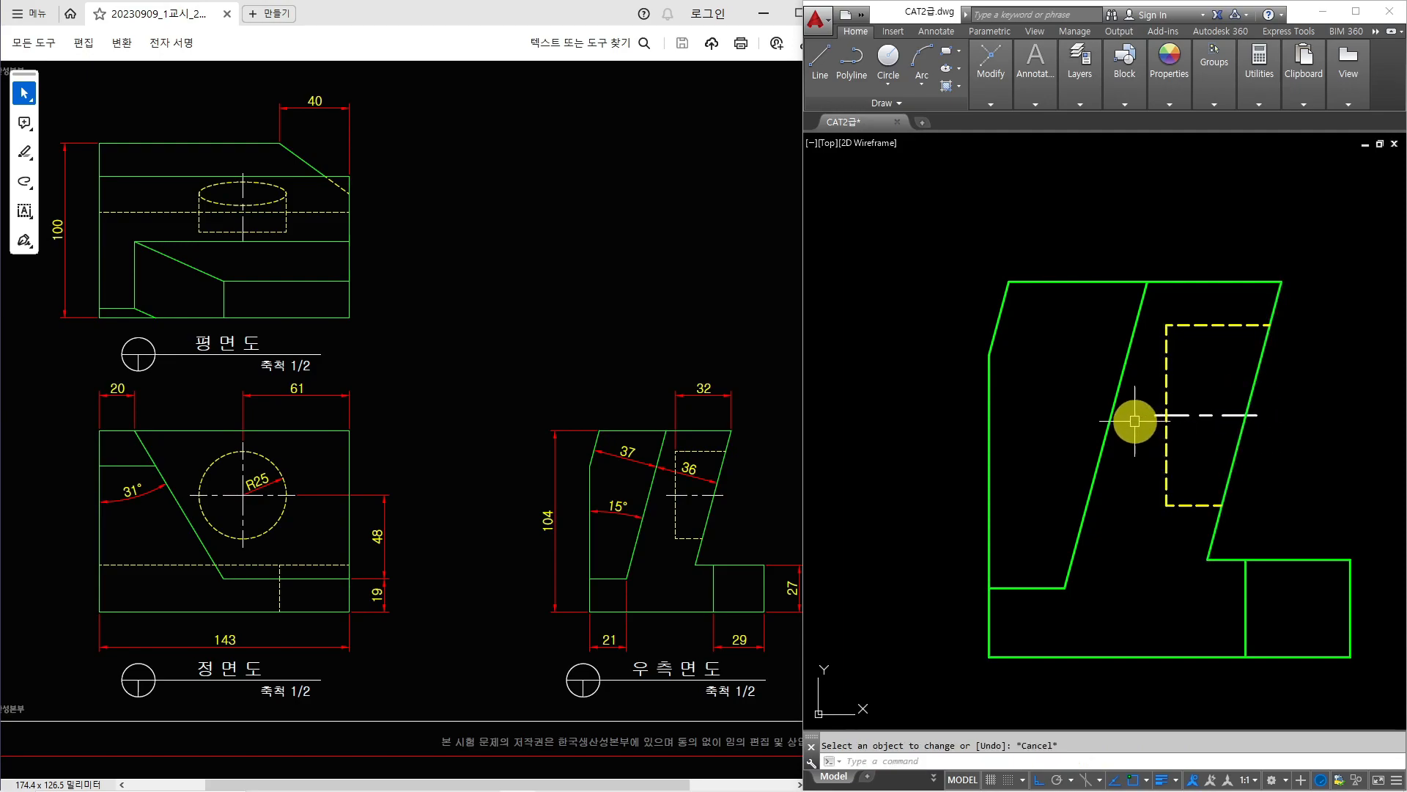
- Make 치수 the current layer
{"action": "scroll", "coordinate": [1080, 400], "scroll_direction": "down", "scroll_amount": 4}
{"action": "middle_click_drag", "start_coordinate": [1056, 403], "coordinate": [1229, 522]}
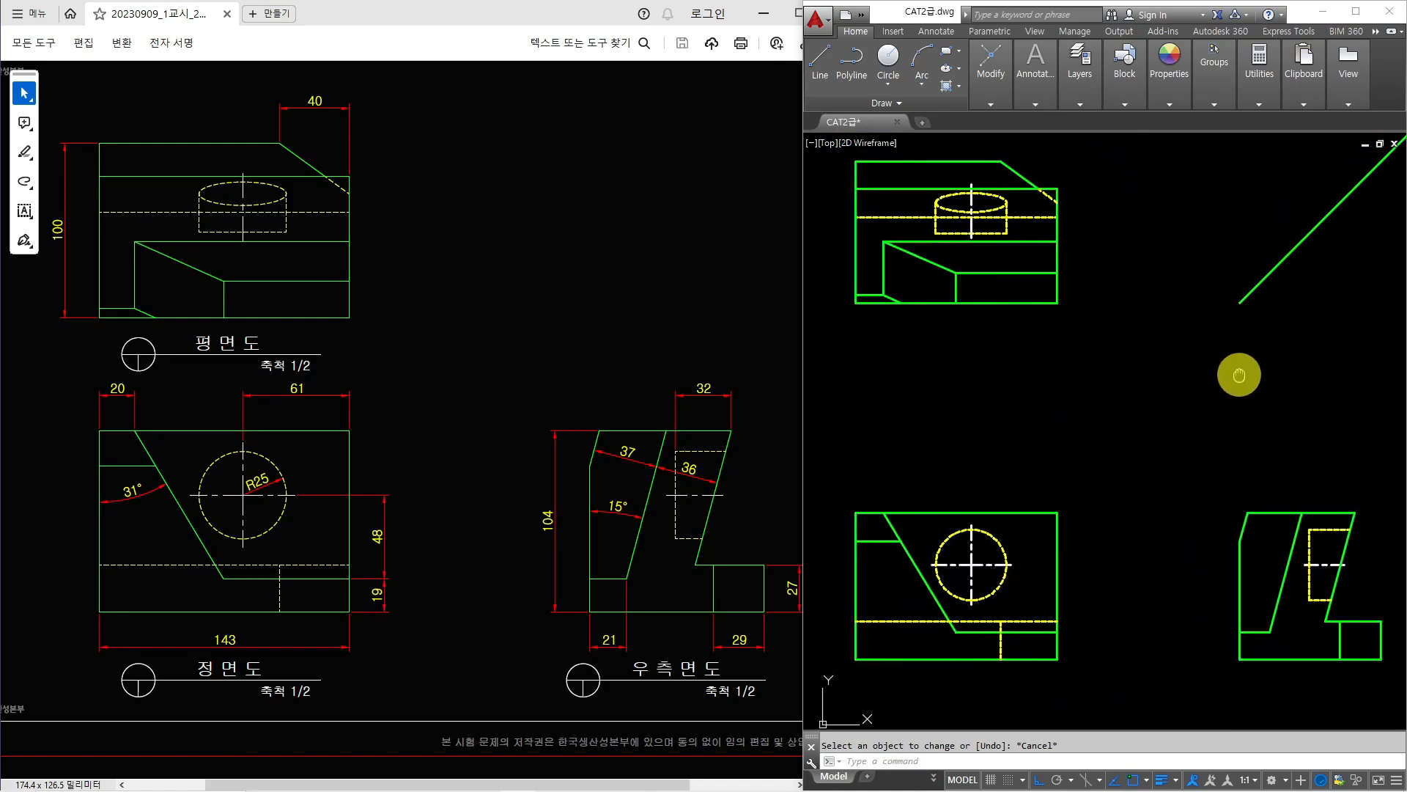
{"action": "left_click", "coordinate": [1082, 101]}
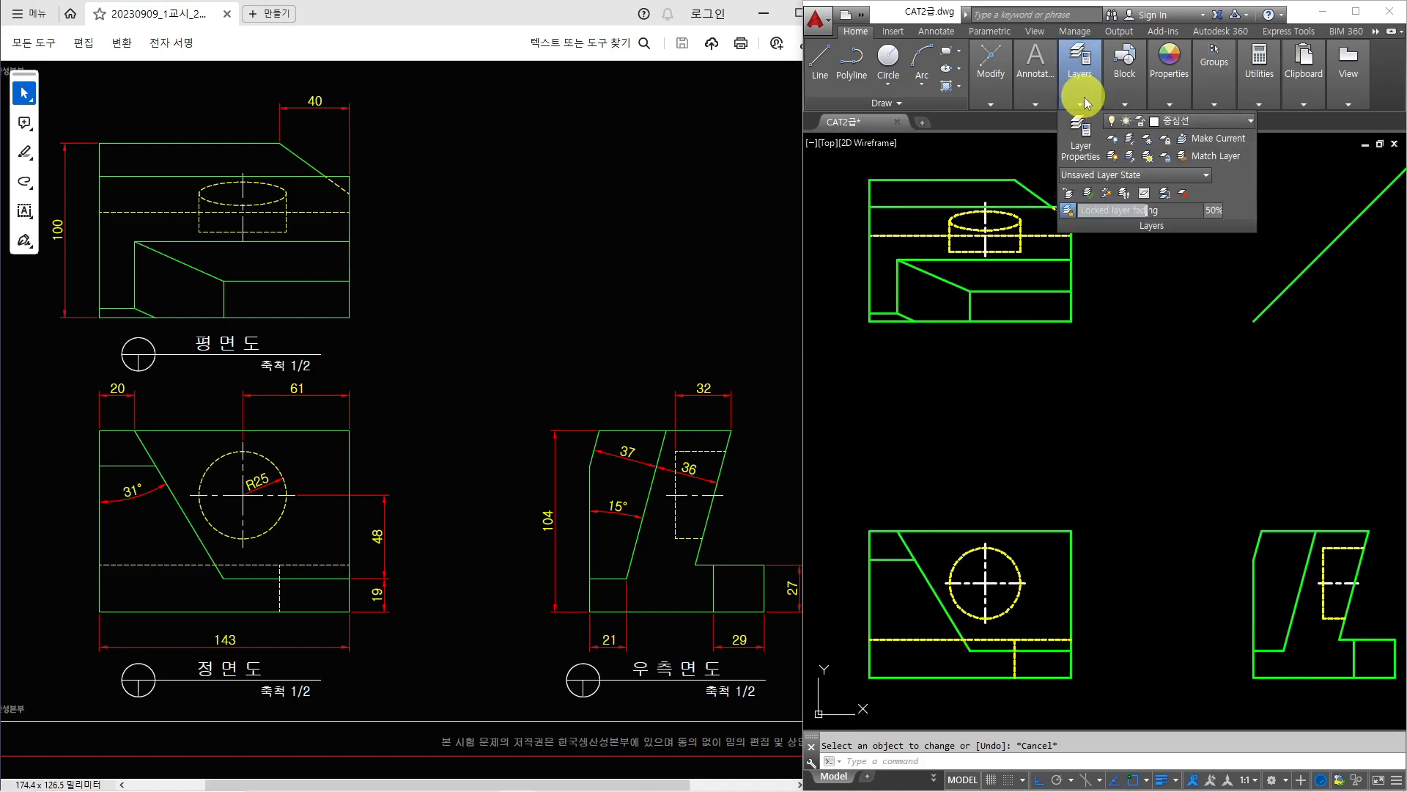
{"action": "left_click", "coordinate": [1169, 126]}
{"action": "left_click", "coordinate": [1194, 271]}
{"action": "left_click", "coordinate": [1133, 364]}
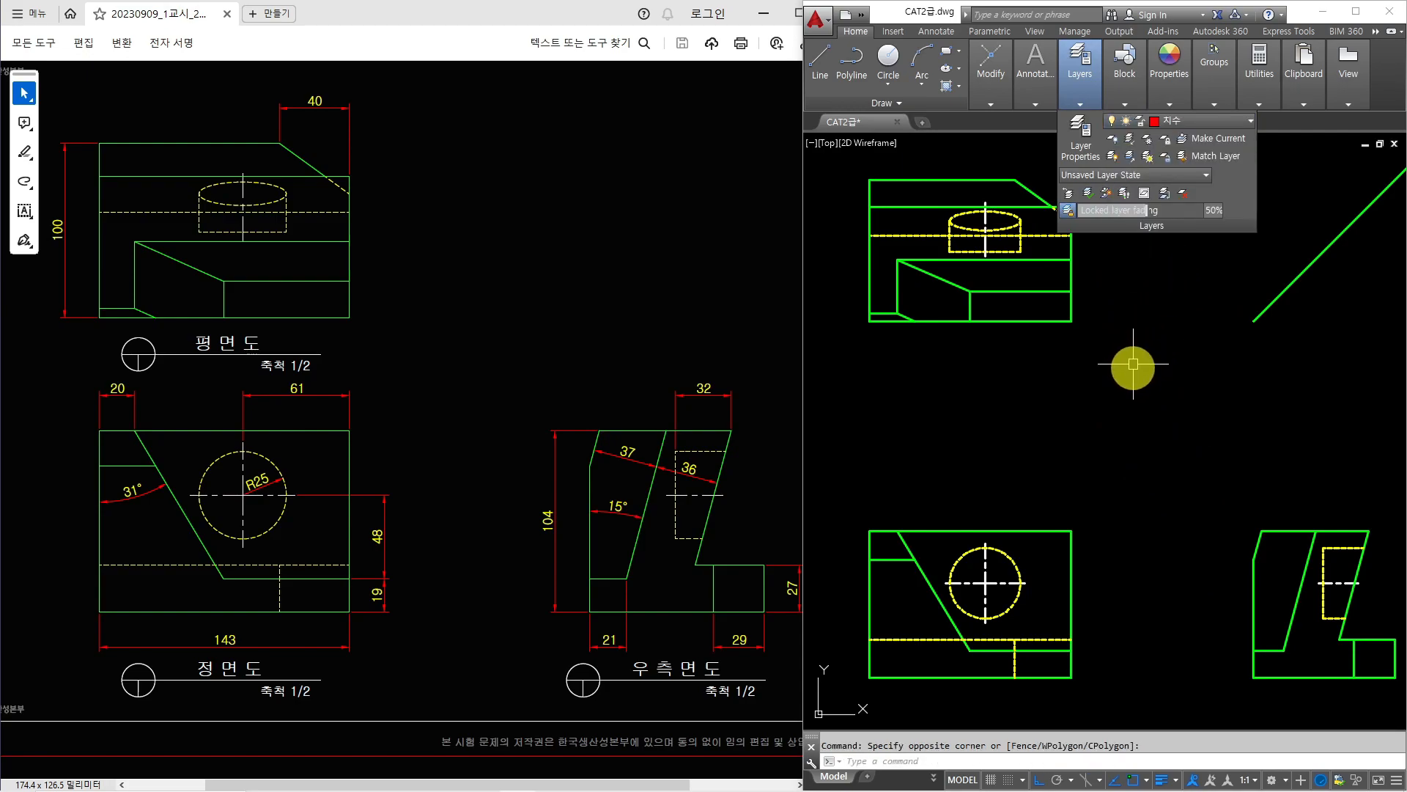
{"action": "key", "text": "Escape"}
- Add a linear dimension above the top view from the start of the chamfered corner to the right edge
{"action": "type", "text": "d"}
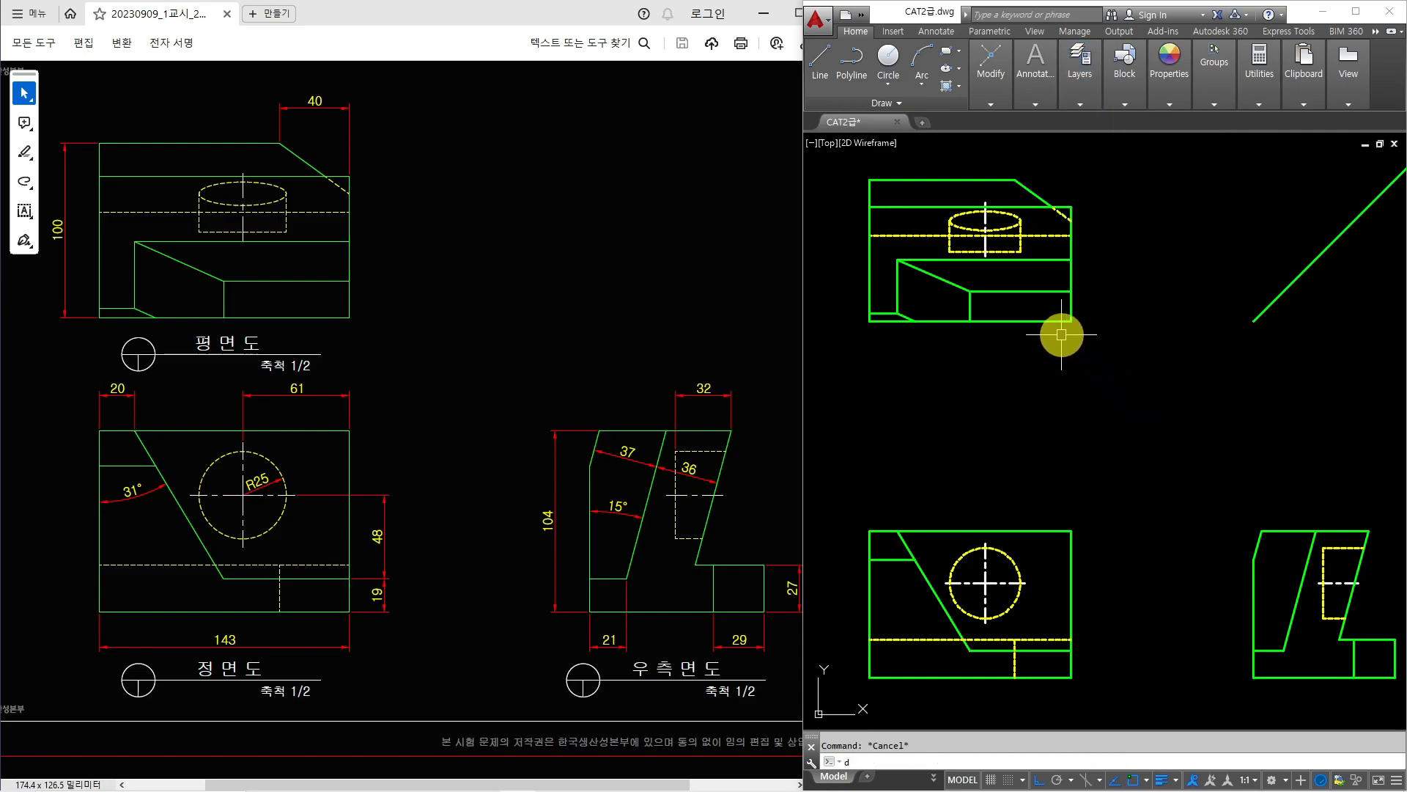
{"action": "type", "text": "li"}
{"action": "key", "text": "Return"}
{"action": "scroll", "coordinate": [1168, 370], "scroll_direction": "up", "scroll_amount": 4}
{"action": "left_click", "coordinate": [1093, 349]}
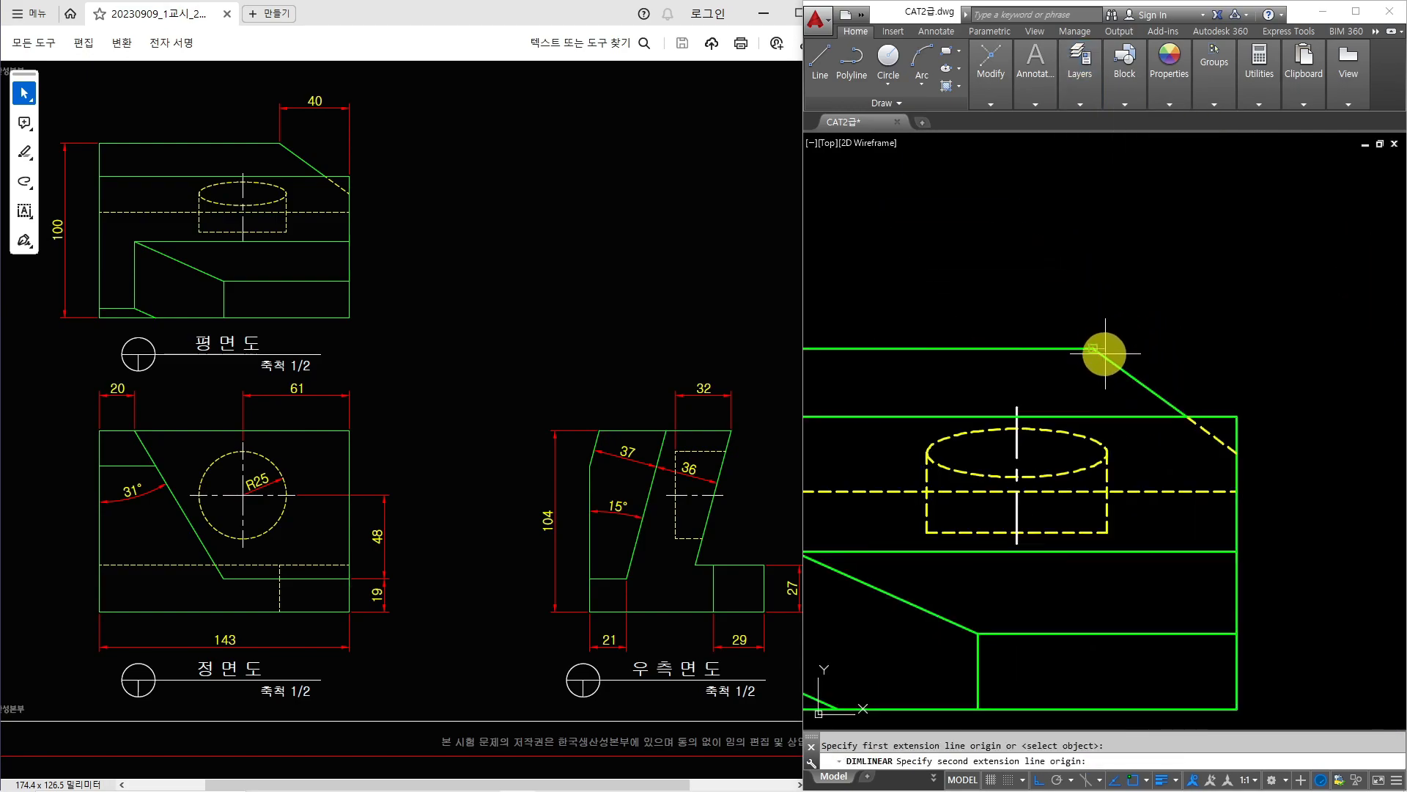
{"action": "left_click", "coordinate": [1235, 416]}
{"action": "left_click", "coordinate": [1172, 292]}
- Dimension the top view's overall depth along its left side
{"action": "middle_click_drag", "start_coordinate": [1009, 347], "coordinate": [1268, 255]}
{"action": "key", "text": "Return"}
{"action": "left_click", "coordinate": [981, 258]}
{"action": "left_click", "coordinate": [980, 618]}
{"action": "left_click", "coordinate": [927, 591]}
- Dimension the distance from the front view's upper-left corner to the slanted edge's upper end, above the view
{"action": "scroll", "coordinate": [952, 591], "scroll_direction": "down", "scroll_amount": 3}
{"action": "middle_click_drag", "start_coordinate": [951, 591], "coordinate": [977, 201]}
{"action": "scroll", "coordinate": [1021, 469], "scroll_direction": "up", "scroll_amount": 3}
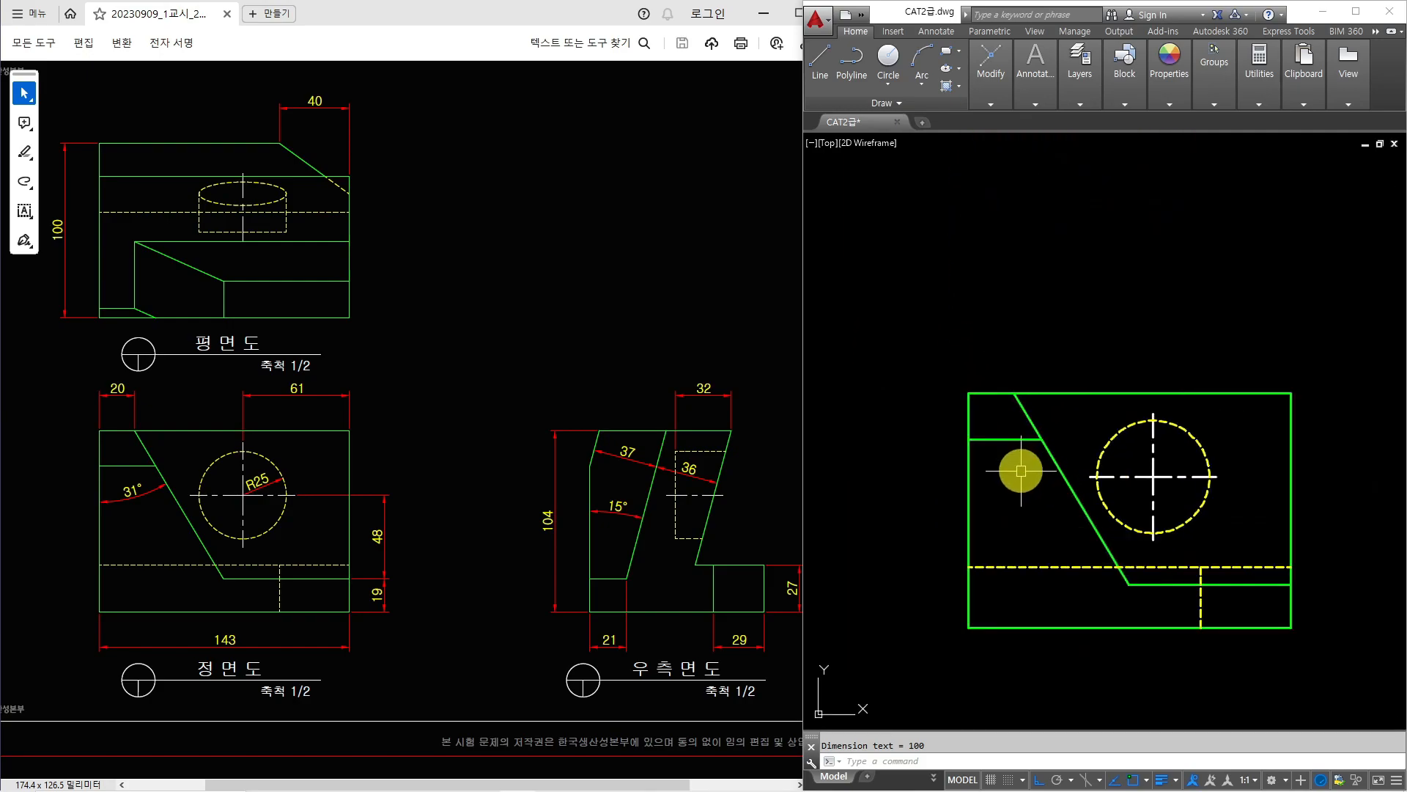
{"action": "scroll", "coordinate": [1022, 469], "scroll_direction": "up", "scroll_amount": 2}
{"action": "key", "text": "Return"}
{"action": "left_click", "coordinate": [937, 347]}
{"action": "left_click", "coordinate": [1007, 354]}
{"action": "left_click", "coordinate": [983, 293]}
- Dimension the distance from the circle's vertical centerline to the front view's right edge, aligned with the neighbouring upper dimension
{"action": "key", "text": "Return"}
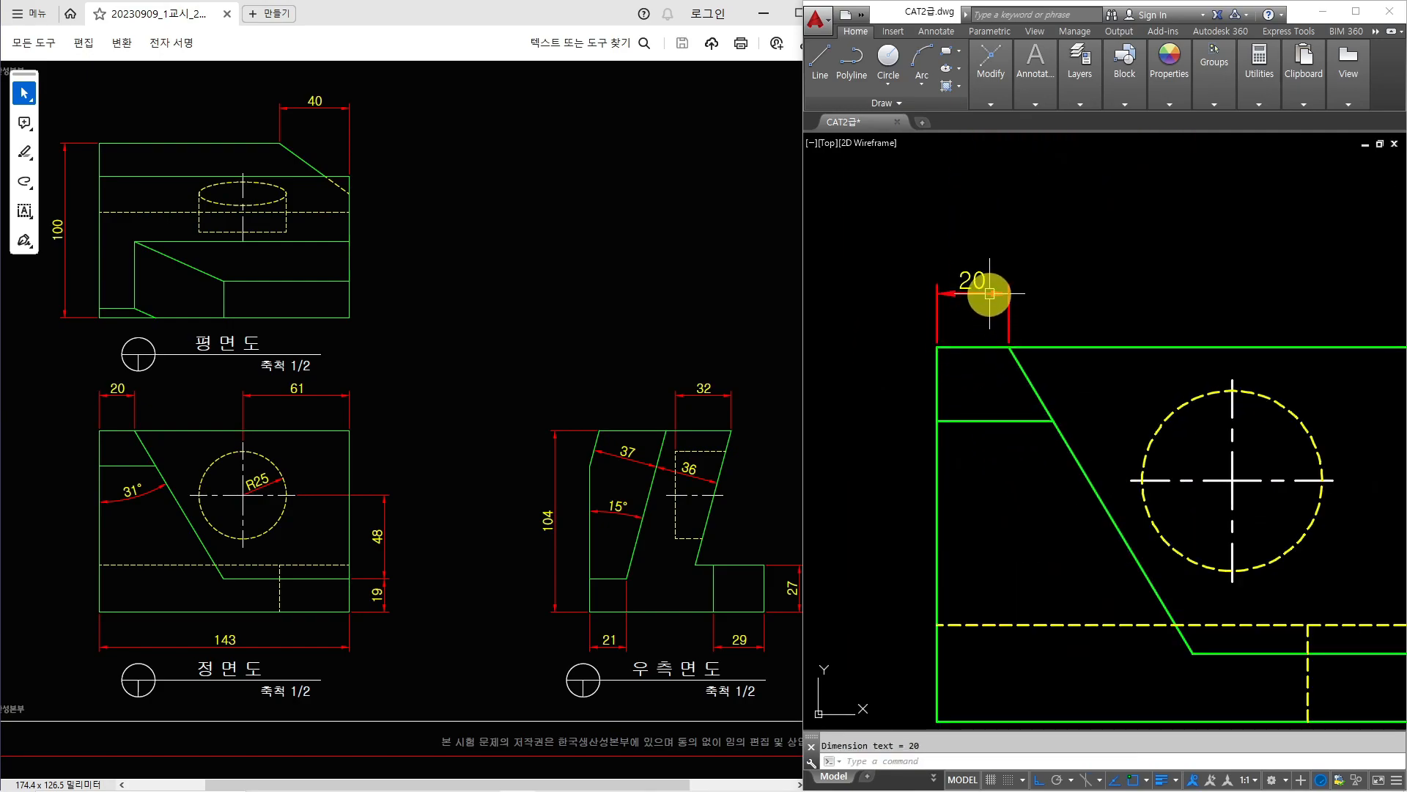
{"action": "middle_click_drag", "start_coordinate": [1136, 384], "coordinate": [1027, 305]}
{"action": "left_click", "coordinate": [1125, 299]}
{"action": "left_click", "coordinate": [1344, 268]}
{"action": "left_click", "coordinate": [903, 213]}
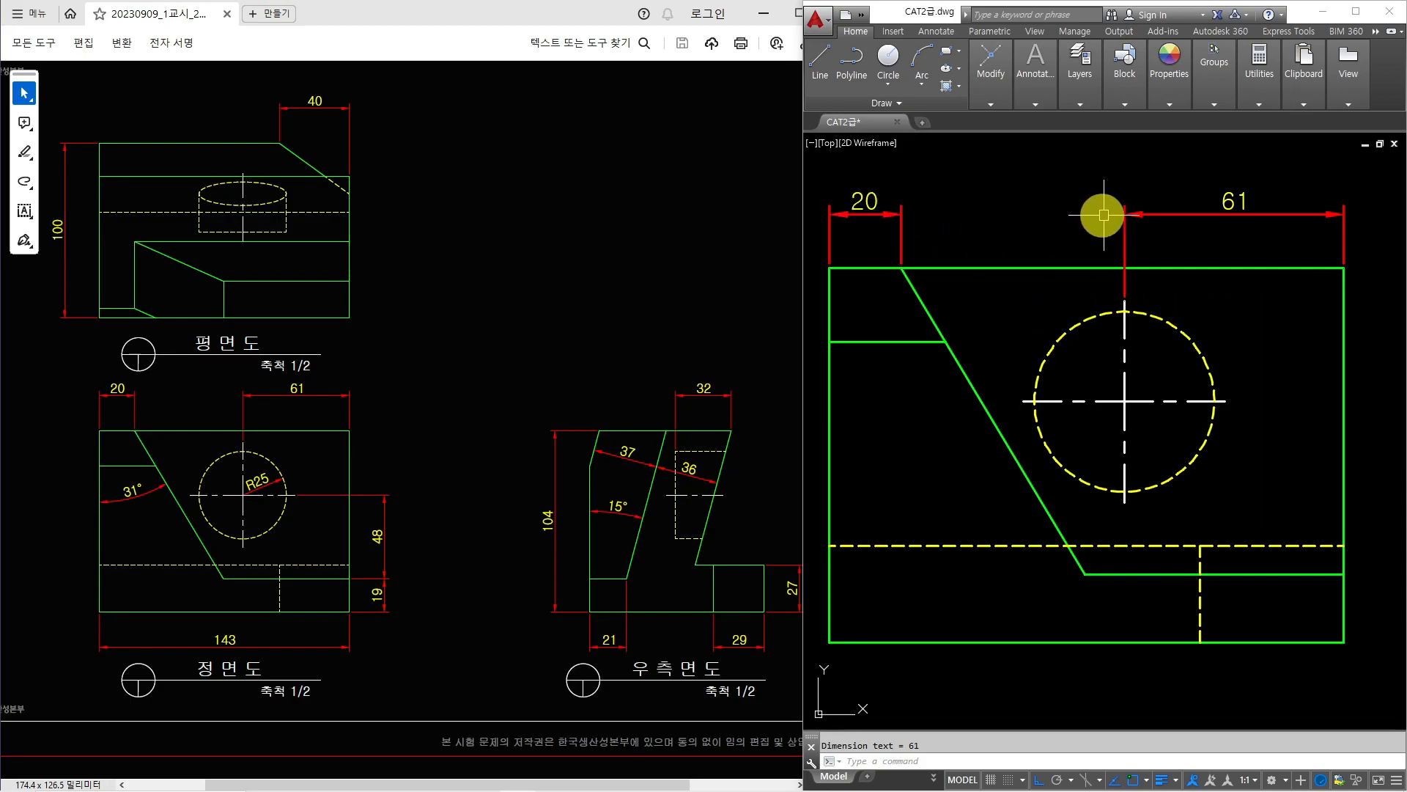
- Add a radius dimension inside the front view's dashed circle
{"action": "type", "text": "dra"}
{"action": "key", "text": "space"}
{"action": "left_click", "coordinate": [1184, 334]}
{"action": "left_click", "coordinate": [1194, 368]}
{"action": "key", "text": "Escape"}
- Dimension the front view's overall width below its base
{"action": "type", "text": "d"}
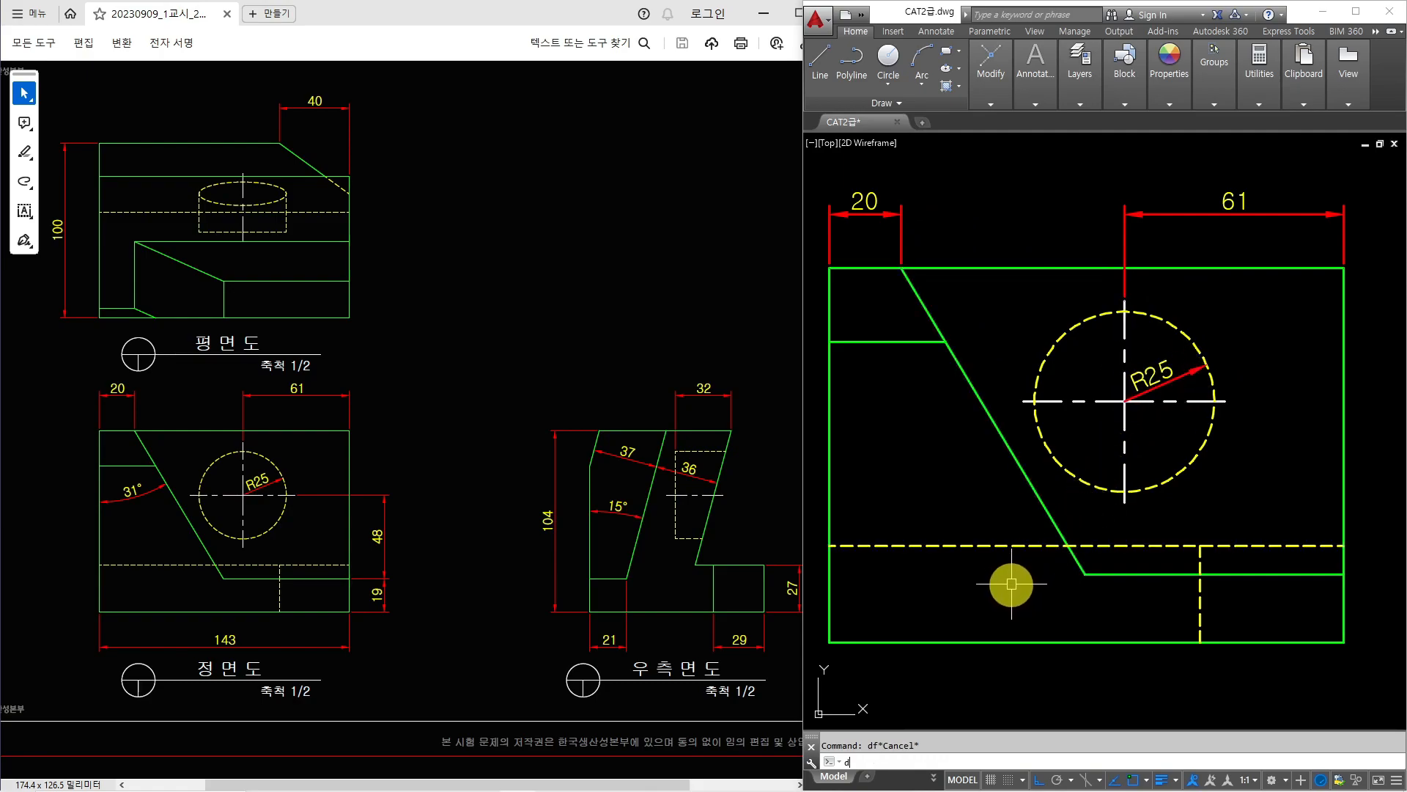
{"action": "type", "text": ";li"}
{"action": "key", "text": "space"}
{"action": "left_click", "coordinate": [829, 642]}
{"action": "left_click", "coordinate": [1342, 642]}
{"action": "left_click", "coordinate": [1253, 705]}
- Dimension the heights from base to ledge and from ledge to circle centerline along the front view's right side
{"action": "key", "text": "space"}
{"action": "left_click", "coordinate": [1342, 642]}
{"action": "left_click", "coordinate": [1343, 574]}
{"action": "left_click", "coordinate": [1393, 601]}
{"action": "key", "text": "space"}
{"action": "middle_click_drag", "start_coordinate": [1335, 541], "coordinate": [1195, 536]}
{"action": "left_click", "coordinate": [1090, 397]}
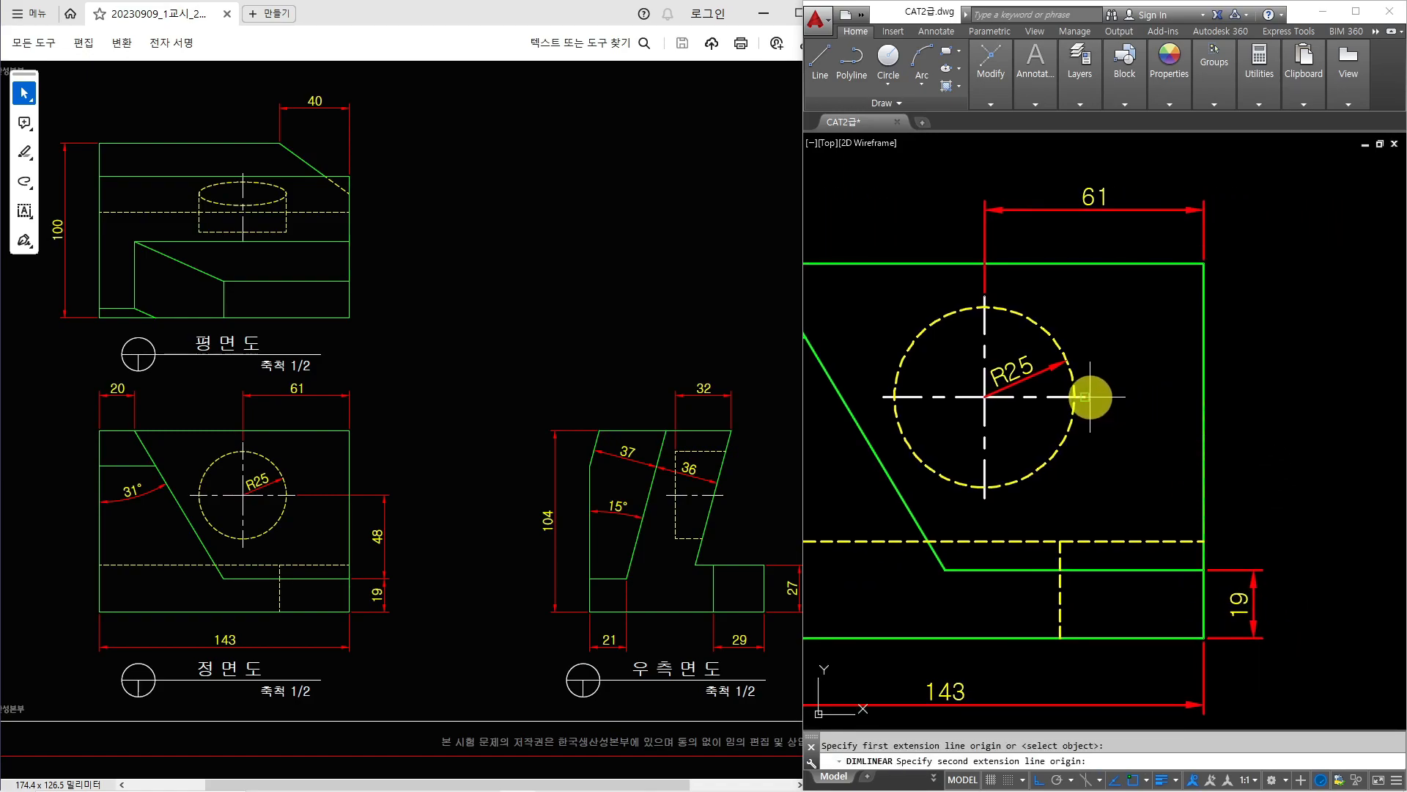
{"action": "left_click", "coordinate": [1090, 397]}
{"action": "left_click", "coordinate": [1253, 565]}
- Add an angular dimension between the front view's left edge and its slanted edge
{"action": "middle_click_drag", "start_coordinate": [1117, 498], "coordinate": [1301, 524]}
{"action": "type", "text": "da"}
{"action": "key", "text": "space"}
{"action": "left_click", "coordinate": [1013, 393]}
{"action": "left_click", "coordinate": [873, 418]}
{"action": "left_click", "coordinate": [949, 439]}
- Dimension the side view's overall height along its left side
{"action": "scroll", "coordinate": [1078, 470], "scroll_direction": "down", "scroll_amount": 2}
{"action": "middle_click_drag", "start_coordinate": [1093, 472], "coordinate": [816, 418]}
{"action": "type", "text": "dli"}
{"action": "key", "text": "space"}
{"action": "left_click", "coordinate": [1103, 491]}
{"action": "scroll", "coordinate": [1118, 397], "scroll_direction": "up", "scroll_amount": 2}
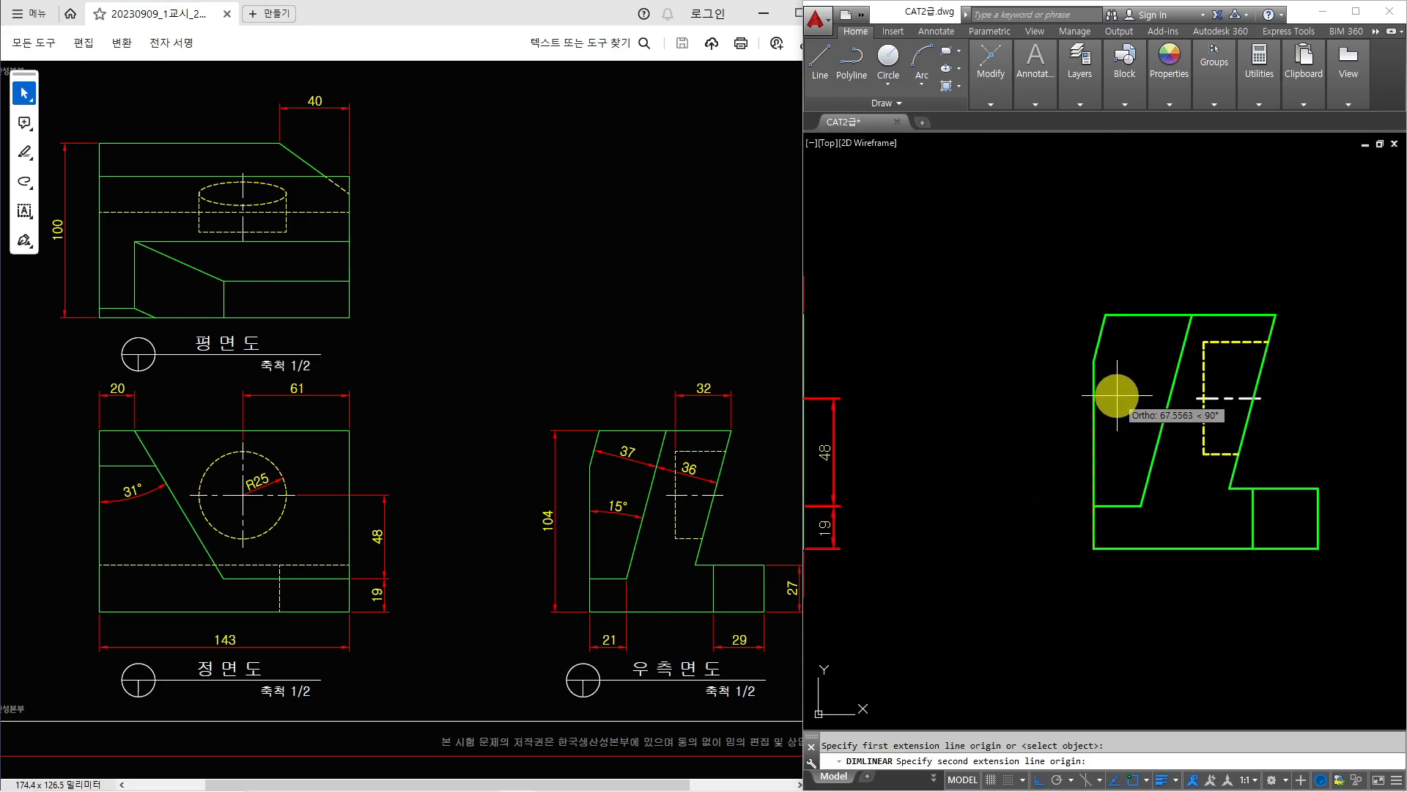
{"action": "left_click", "coordinate": [1111, 345]}
{"action": "left_click", "coordinate": [1063, 341]}
- Dimension the horizontal distance from the side view's dashed hole bottom to the upper-right corner, above the view
{"action": "key", "text": "space"}
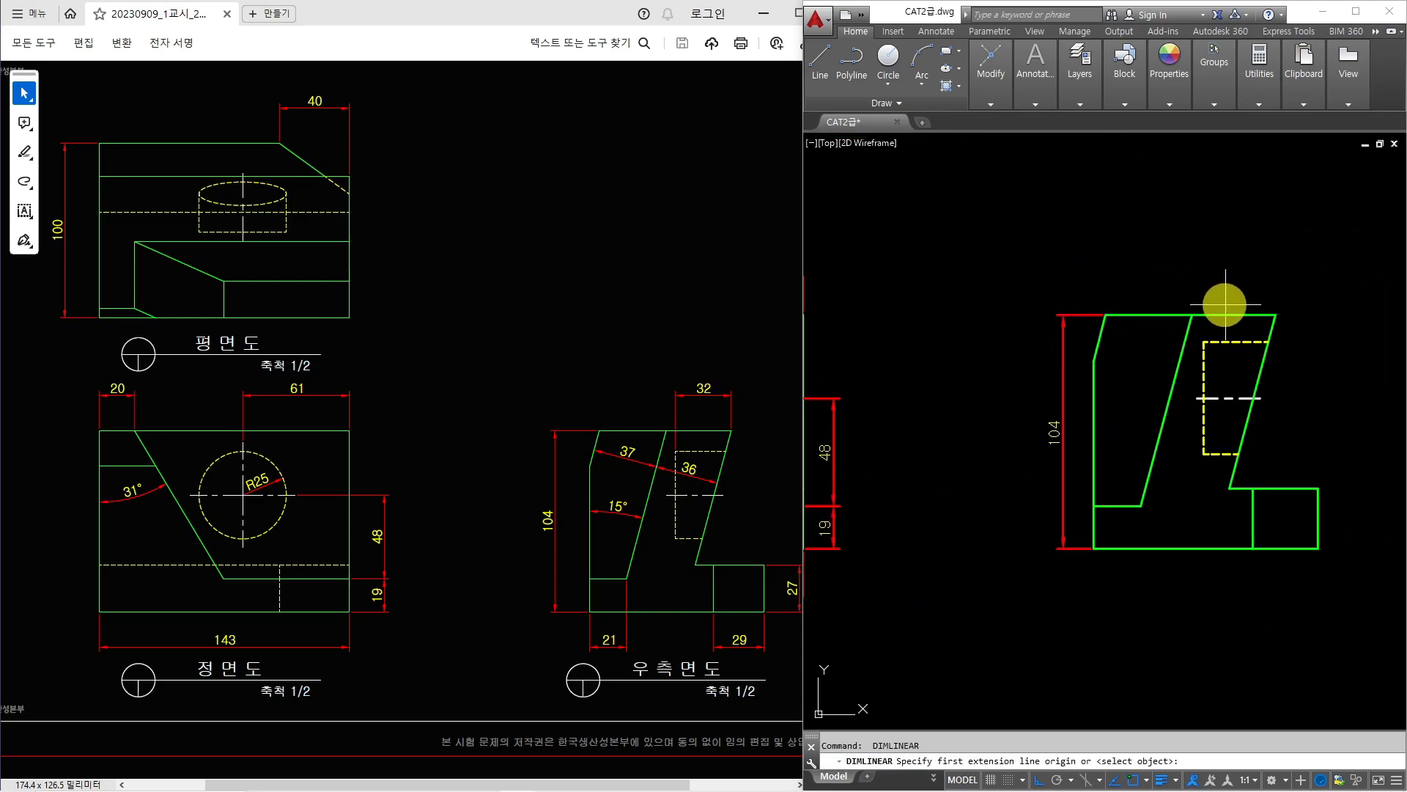
{"action": "left_click", "coordinate": [1202, 331]}
{"action": "left_click", "coordinate": [1275, 315]}
{"action": "left_click", "coordinate": [1255, 286]}
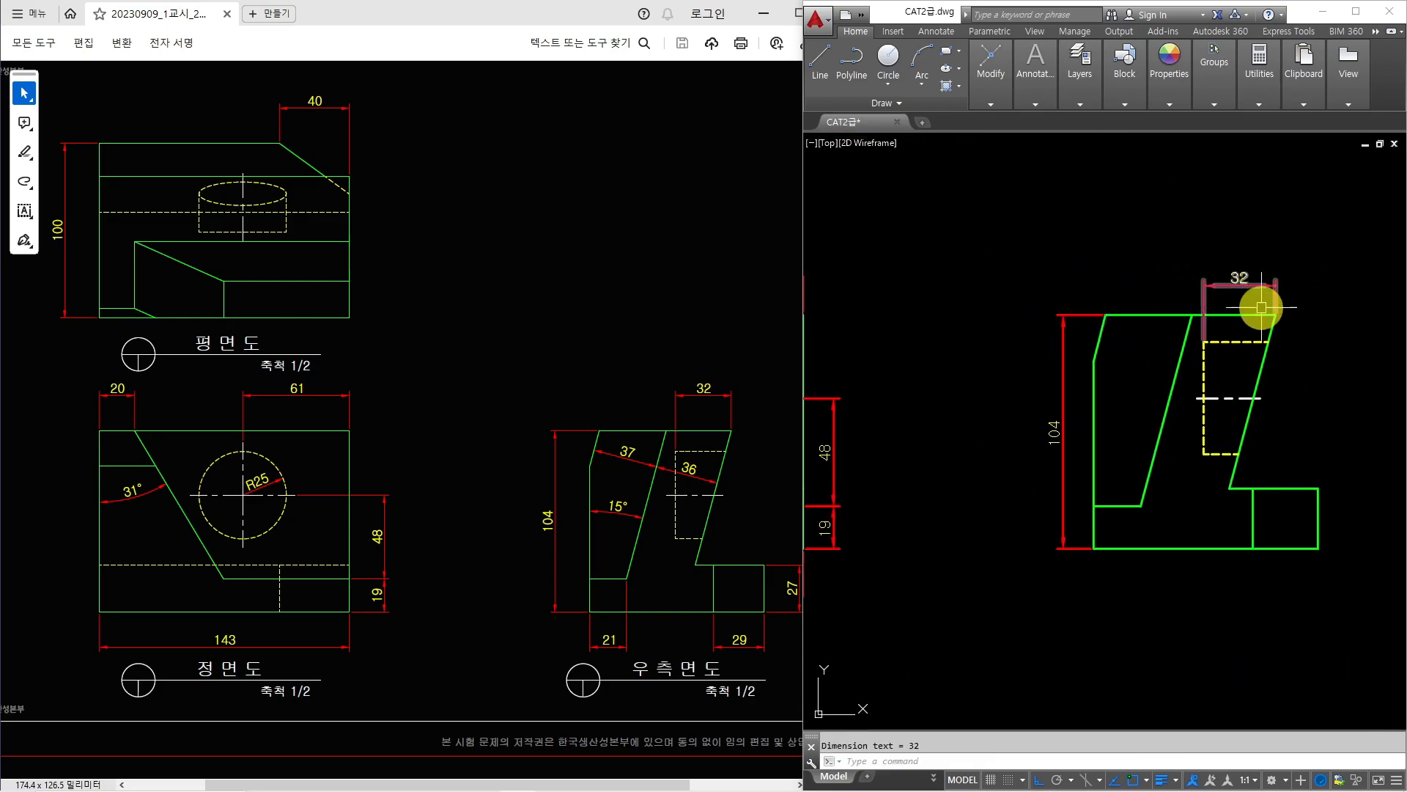
- Dimension the widths of the side view's lower-right block and of its lower-left section up to the slanted edge, below the view
{"action": "middle_click_drag", "start_coordinate": [1231, 485], "coordinate": [1176, 468]}
{"action": "key", "text": "space"}
{"action": "left_click", "coordinate": [1197, 531]}
{"action": "left_click", "coordinate": [1262, 531]}
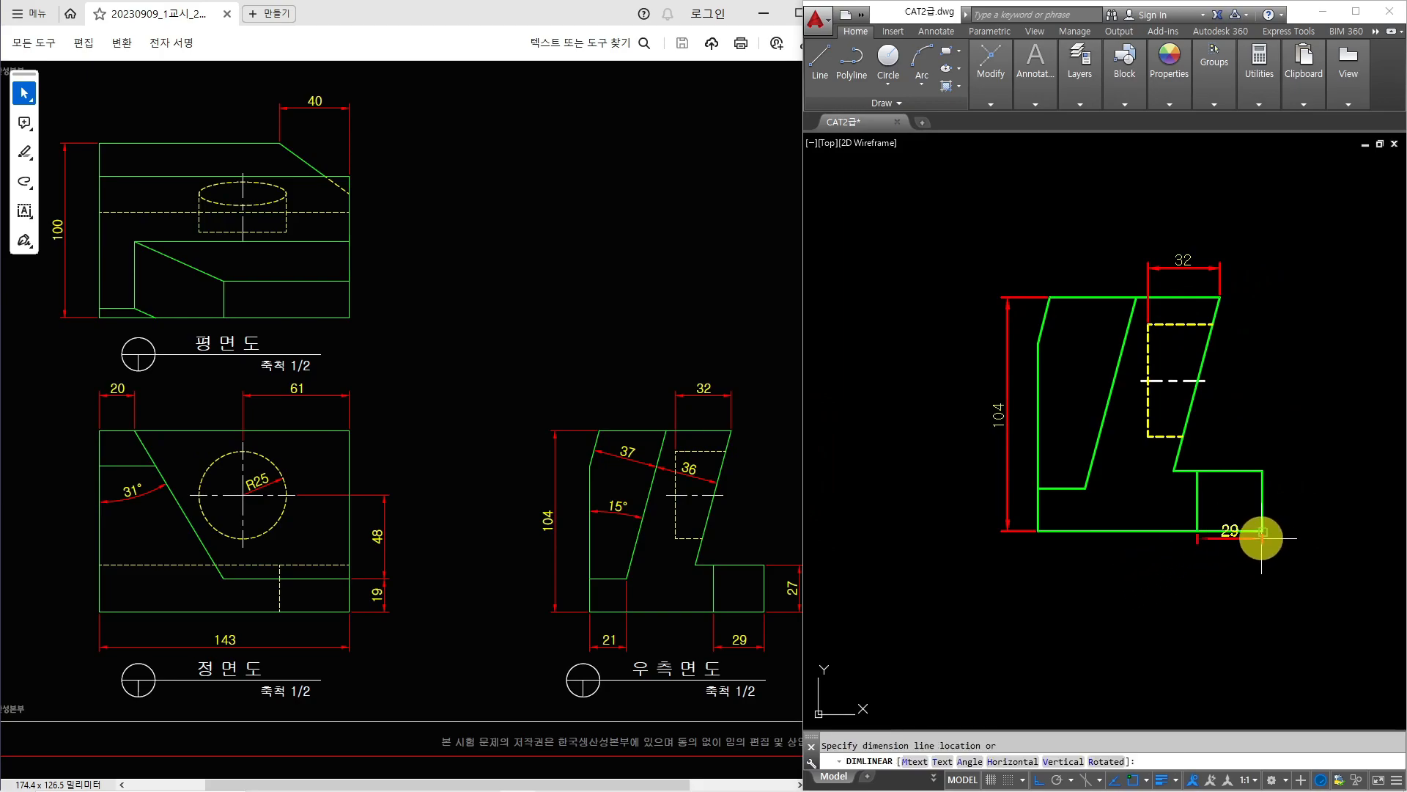
{"action": "left_click", "coordinate": [1262, 563]}
{"action": "key", "text": "space"}
{"action": "left_click", "coordinate": [1038, 531]}
{"action": "left_click", "coordinate": [1085, 488]}
{"action": "left_click", "coordinate": [1055, 565]}
- Dimension the height of the side view's lower-right block along its right side
{"action": "key", "text": "space"}
{"action": "left_click", "coordinate": [1255, 528]}
{"action": "left_click", "coordinate": [1264, 472]}
{"action": "left_click", "coordinate": [1302, 490]}
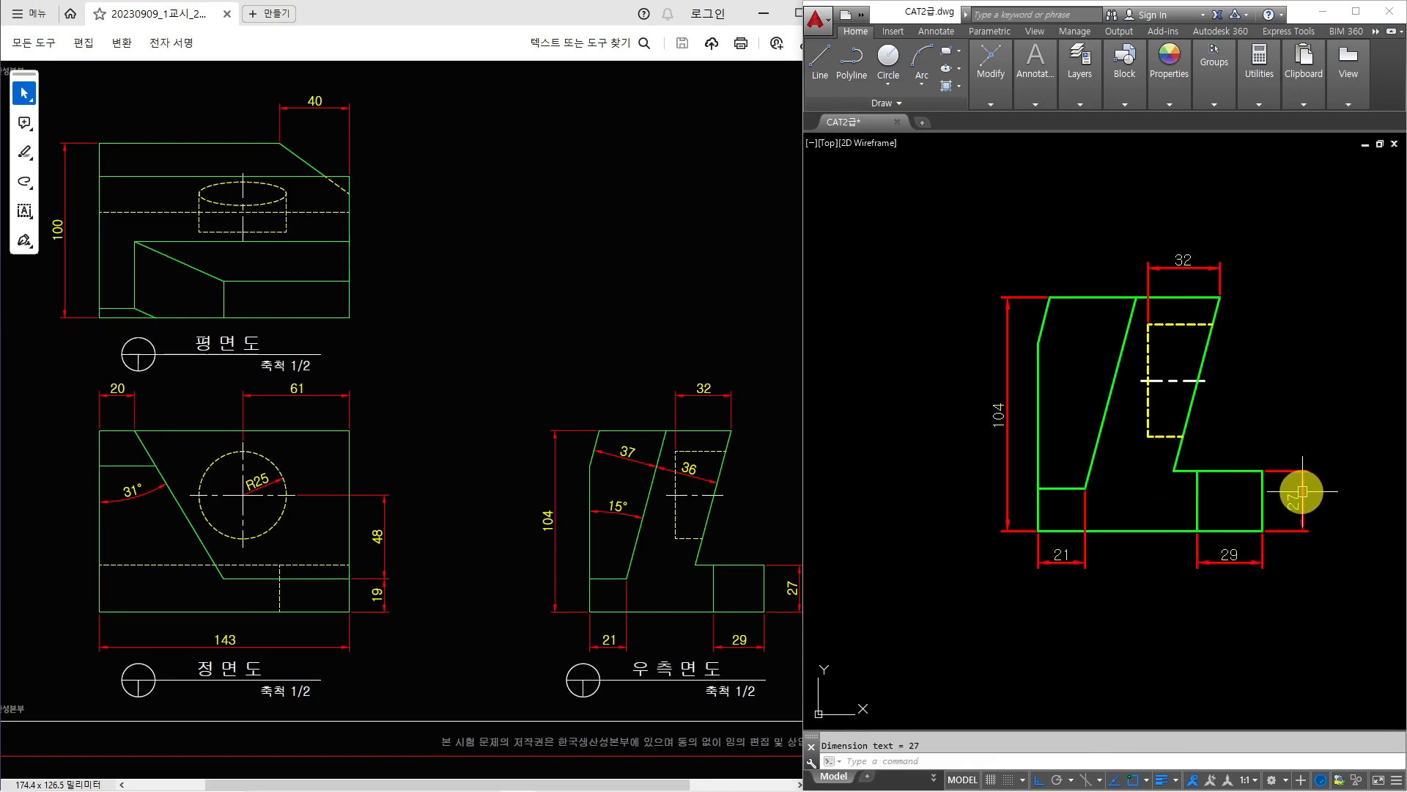
- Add an angular dimension between the side view's left vertical edge and the neighbouring long slanted edge
{"action": "type", "text": "dan"}
{"action": "key", "text": "space"}
{"action": "left_click", "coordinate": [1039, 420]}
{"action": "left_click", "coordinate": [1100, 430]}
{"action": "left_click", "coordinate": [1078, 415]}
{"action": "key", "text": "Escape"}
- Add an aligned dimension from the side view's upper-left bevel perpendicular to the long slanted edge
{"action": "scroll", "coordinate": [1076, 367], "scroll_direction": "up", "scroll_amount": 1}
{"action": "scroll", "coordinate": [1037, 302], "scroll_direction": "up", "scroll_amount": 2}
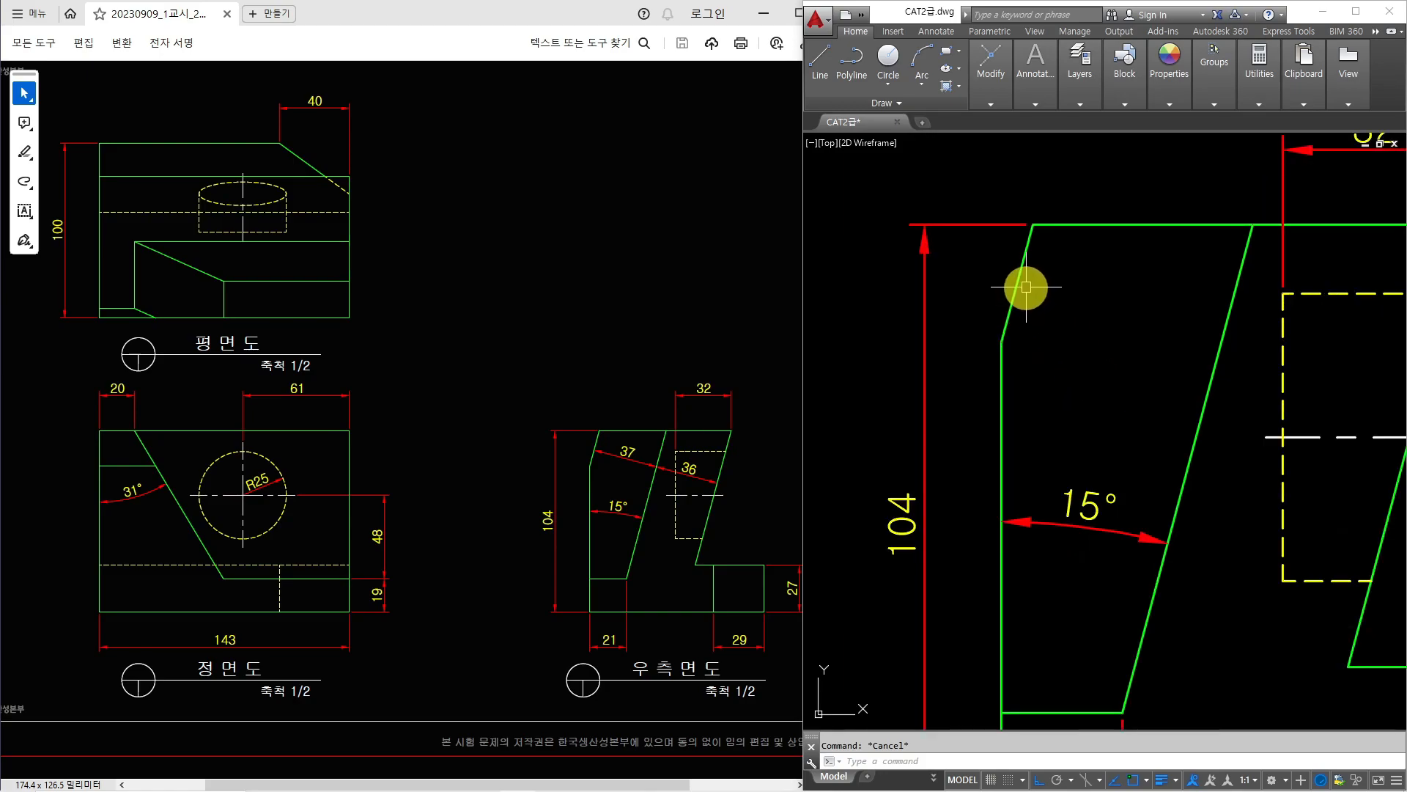
{"action": "middle_click_drag", "start_coordinate": [1140, 314], "coordinate": [1021, 369]}
{"action": "type", "text": "dal"}
{"action": "key", "text": "space"}
{"action": "left_click", "coordinate": [918, 316]}
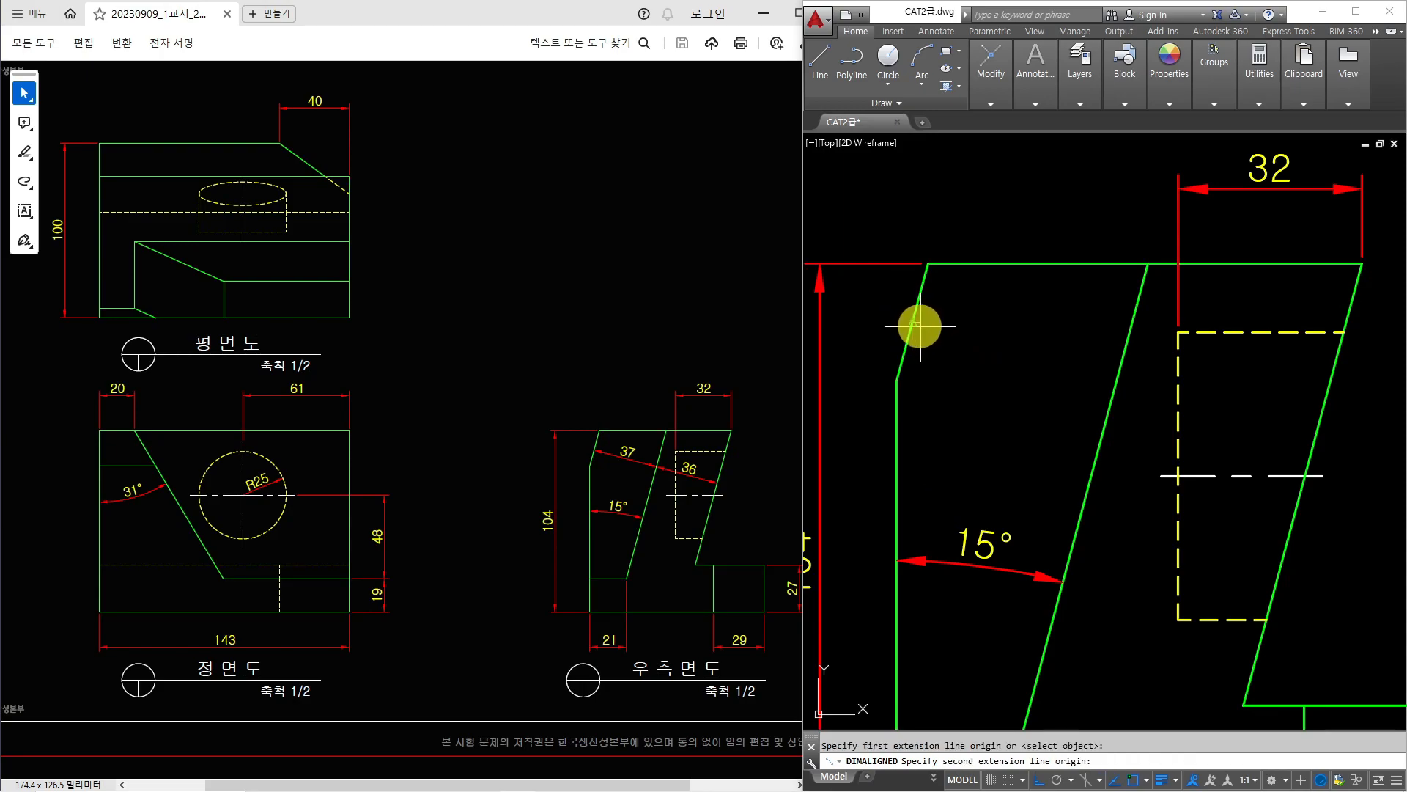
{"action": "left_click", "coordinate": [1115, 380]}
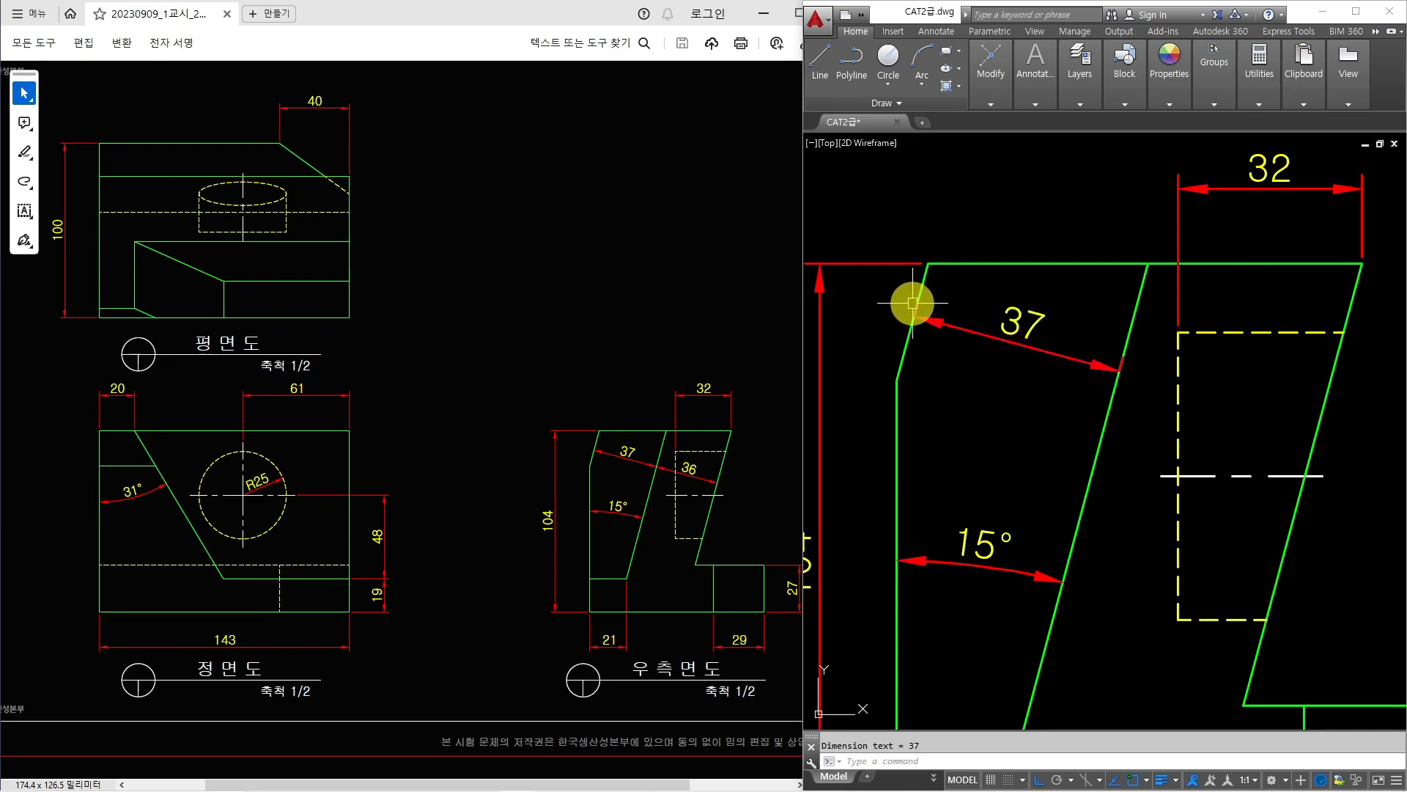
- Turn off Ext line 1 and Ext line 2 in the properties of the side view's aligned dimension
{"action": "left_click", "coordinate": [1038, 382]}
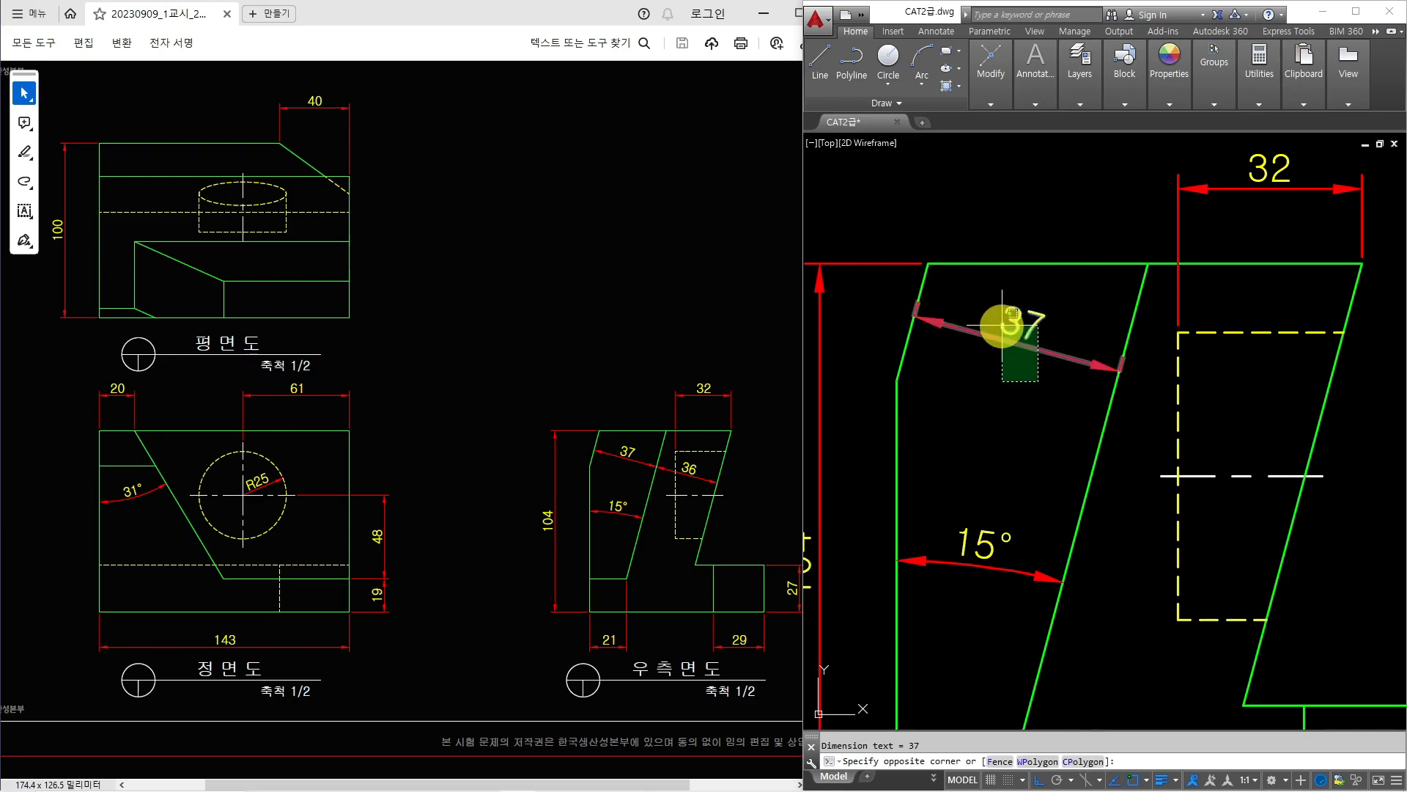
{"action": "left_click", "coordinate": [999, 315]}
{"action": "right_click", "coordinate": [1016, 314]}
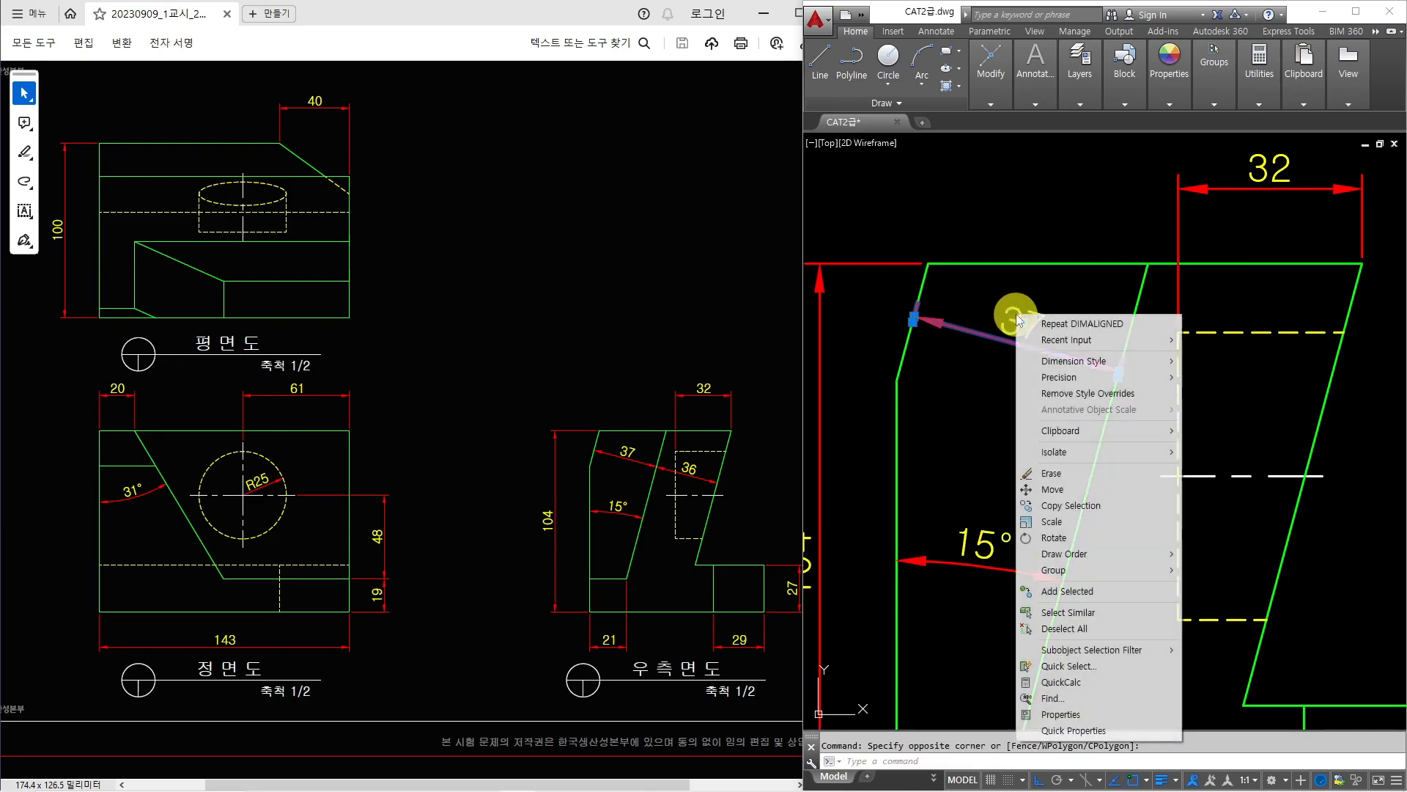
{"action": "left_click", "coordinate": [1069, 719]}
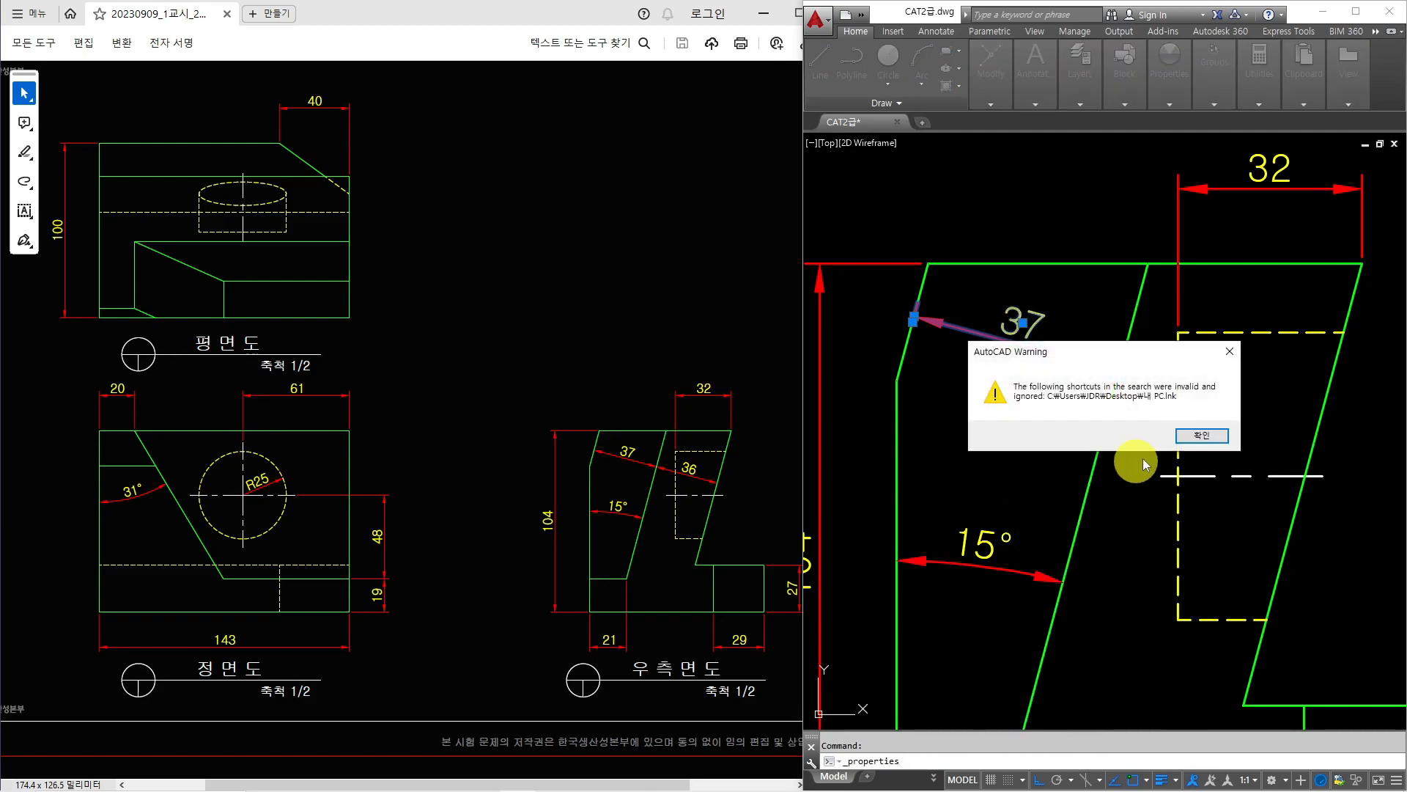
{"action": "left_click", "coordinate": [1191, 436]}
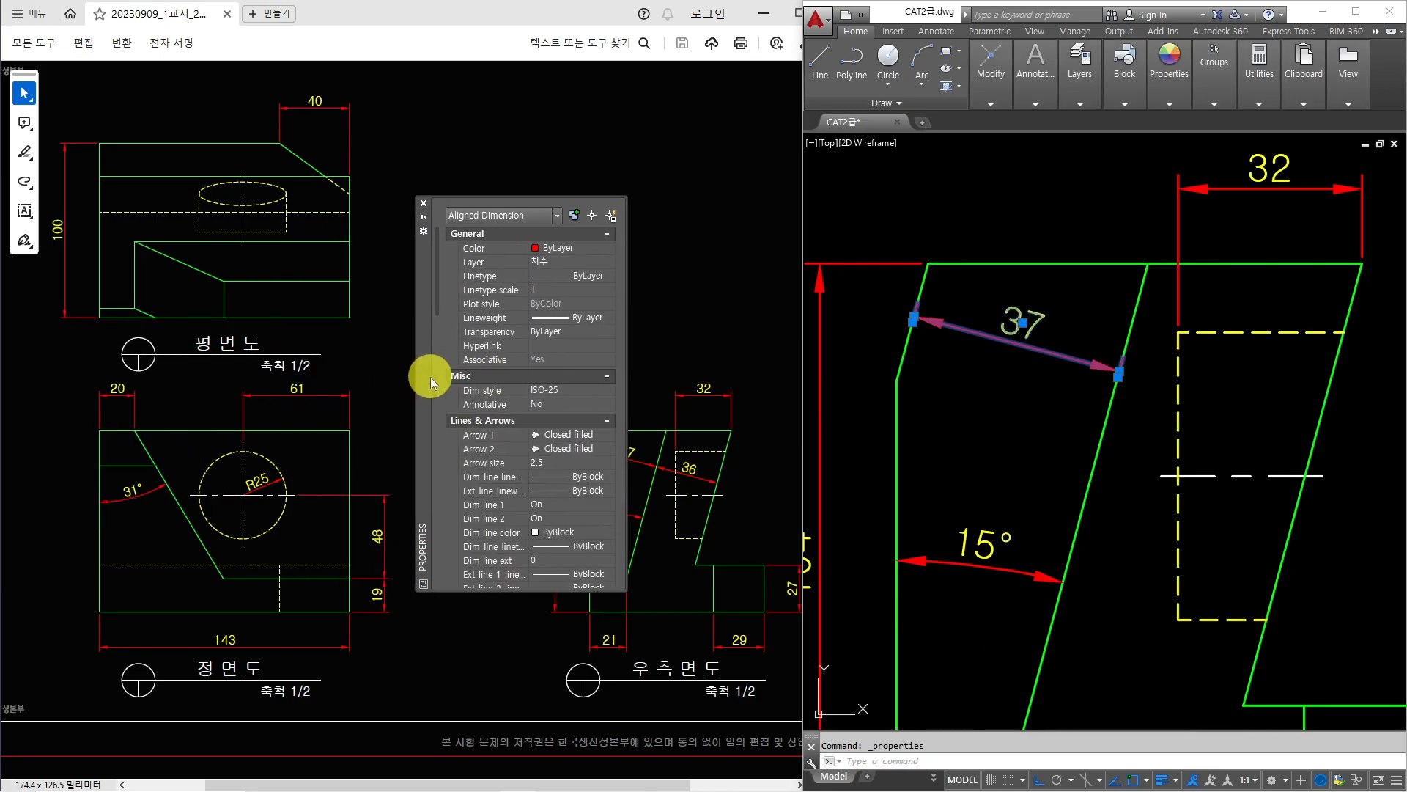
{"action": "scroll", "coordinate": [538, 491], "scroll_direction": "down", "scroll_amount": 2}
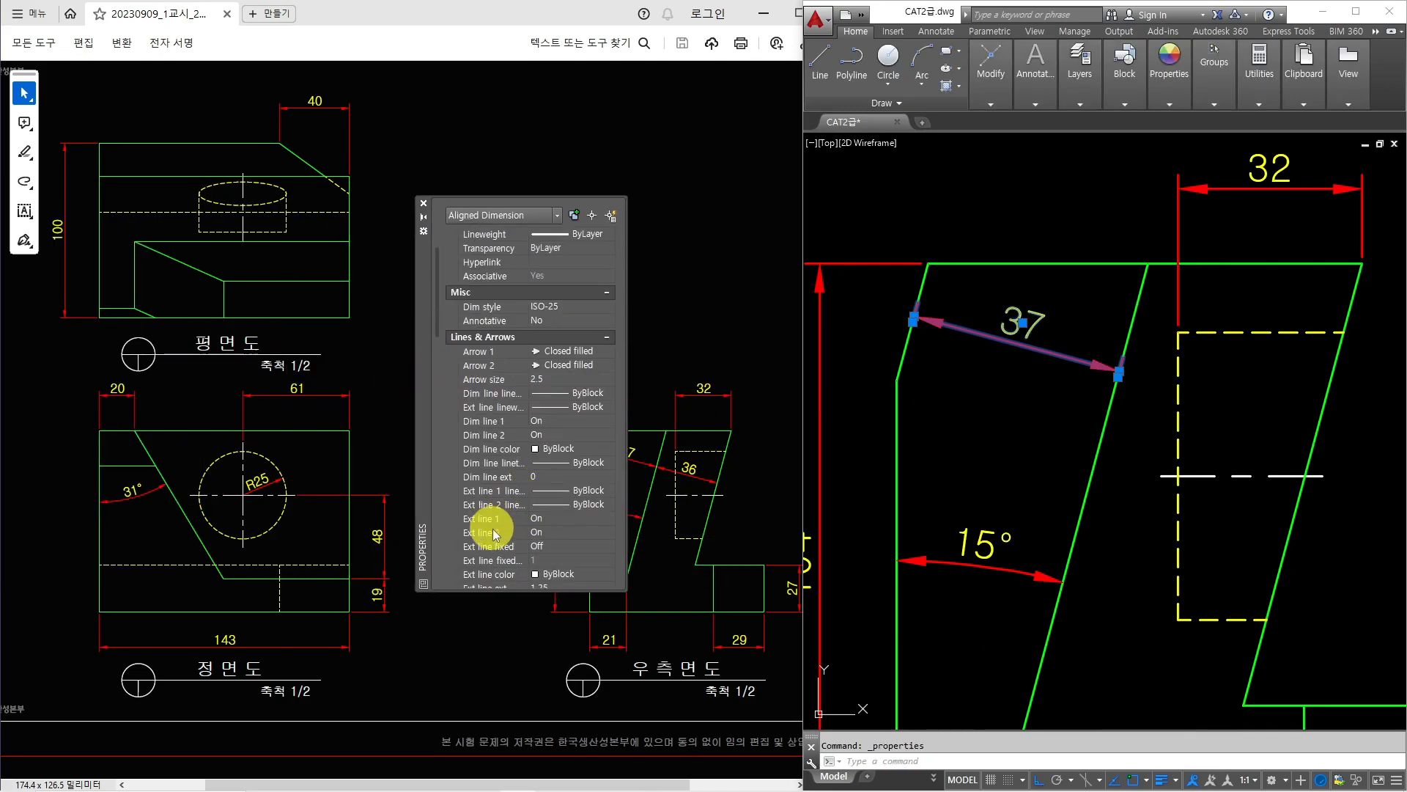
{"action": "left_click", "coordinate": [543, 533]}
{"action": "left_click", "coordinate": [557, 533]}
{"action": "left_click", "coordinate": [548, 544]}
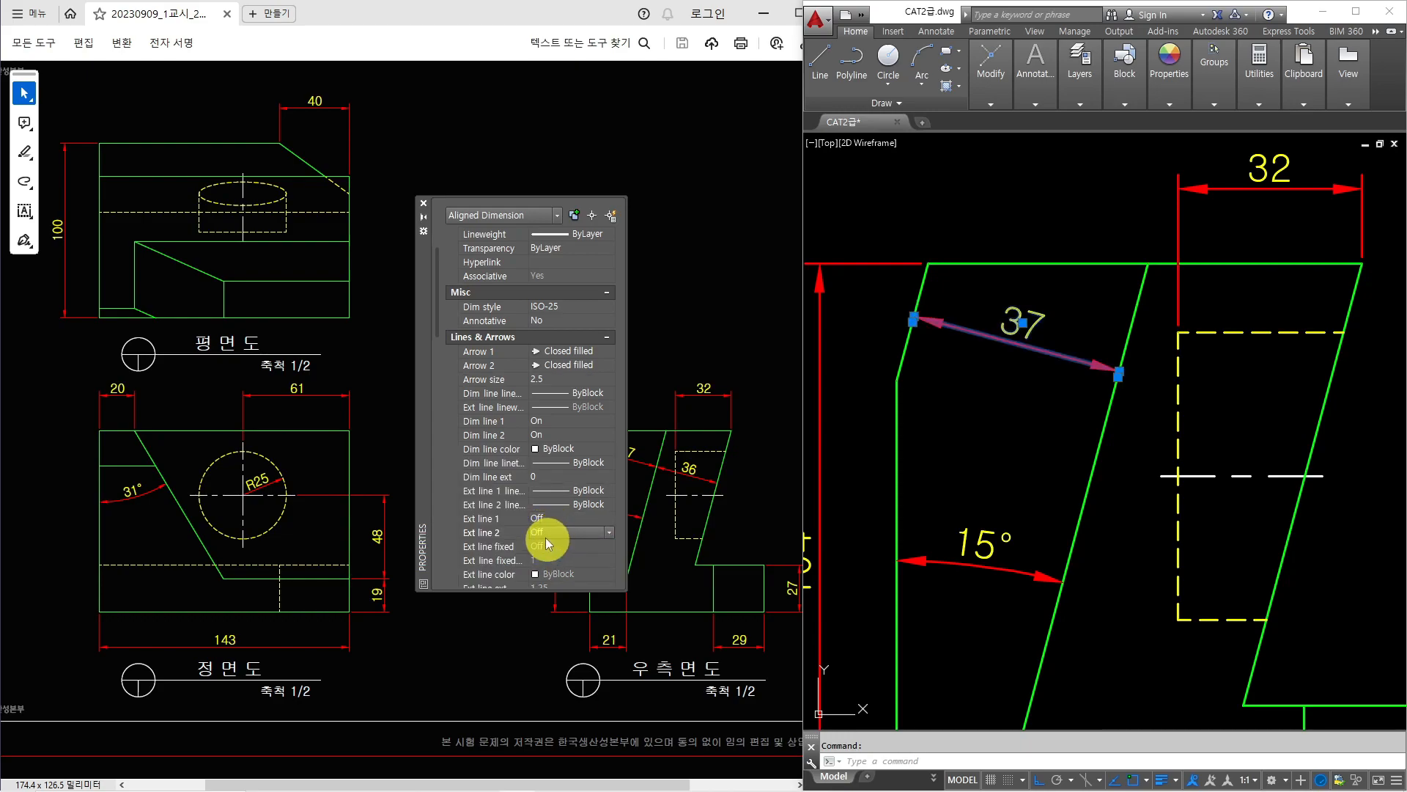
{"action": "left_click", "coordinate": [423, 203]}
{"action": "key", "text": "Escape"}
- Add an aligned dimension between the side view's two parallel slanted edges, in line with the existing aligned dimension
{"action": "left_click", "coordinate": [978, 393]}
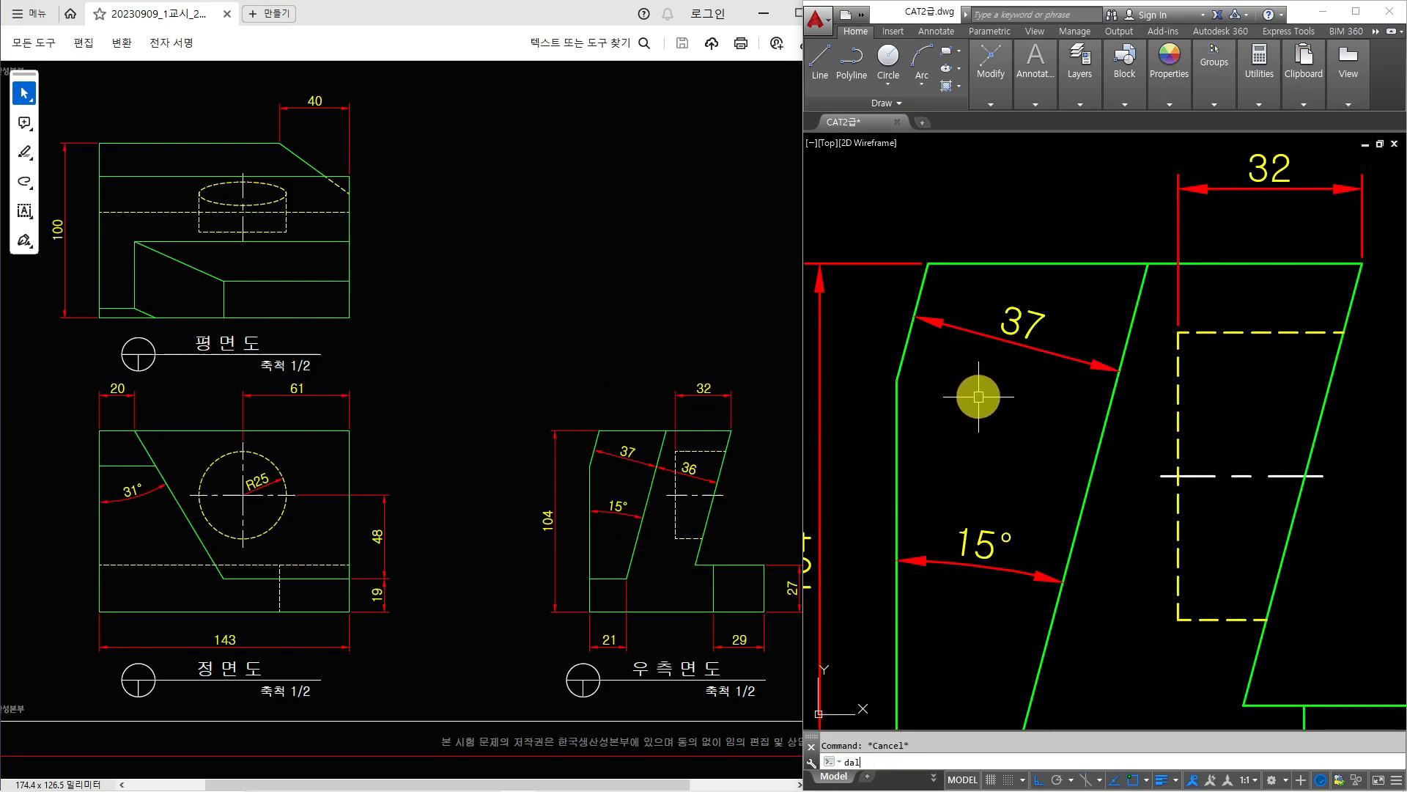
{"action": "key", "text": "Return"}
{"action": "left_click", "coordinate": [1099, 356]}
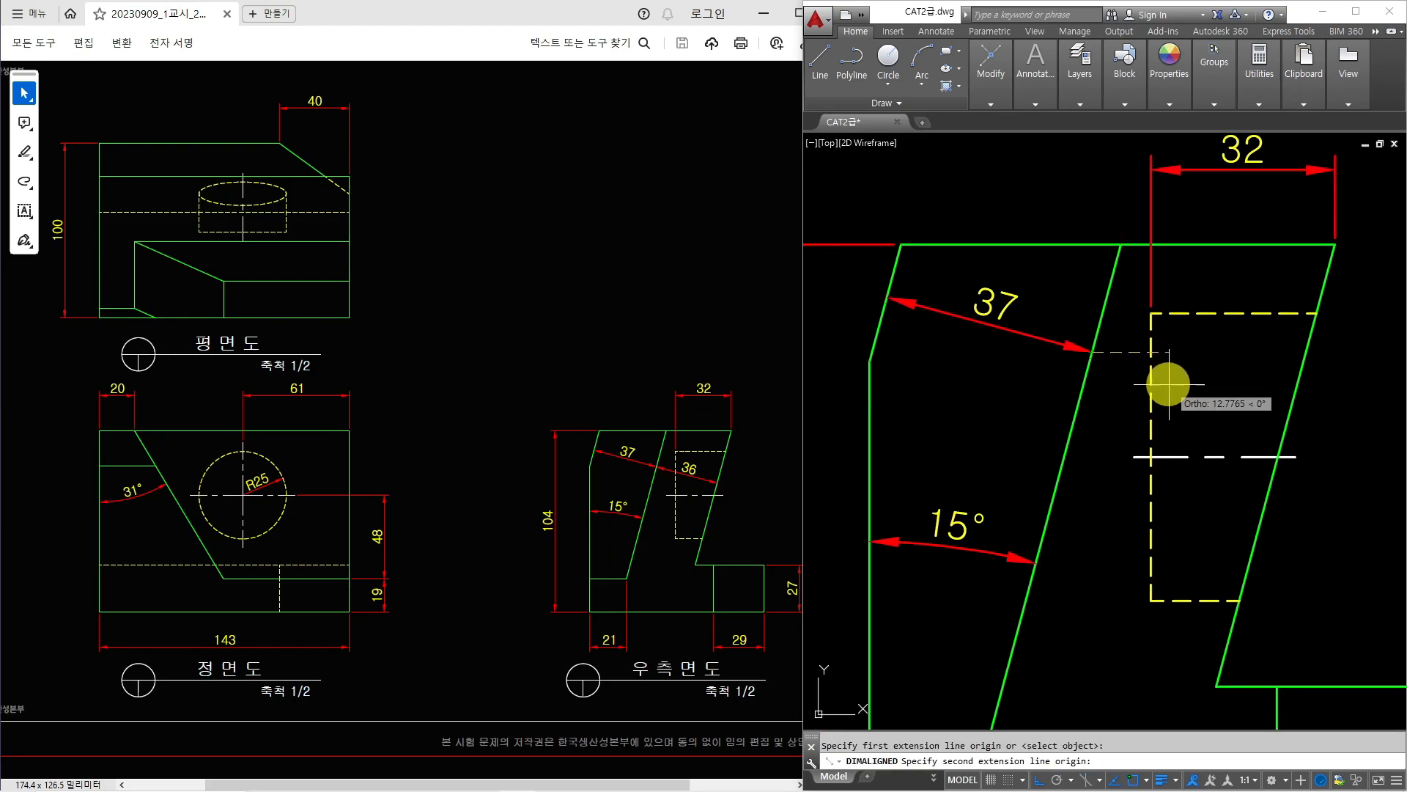
{"action": "left_click", "coordinate": [1284, 418]}
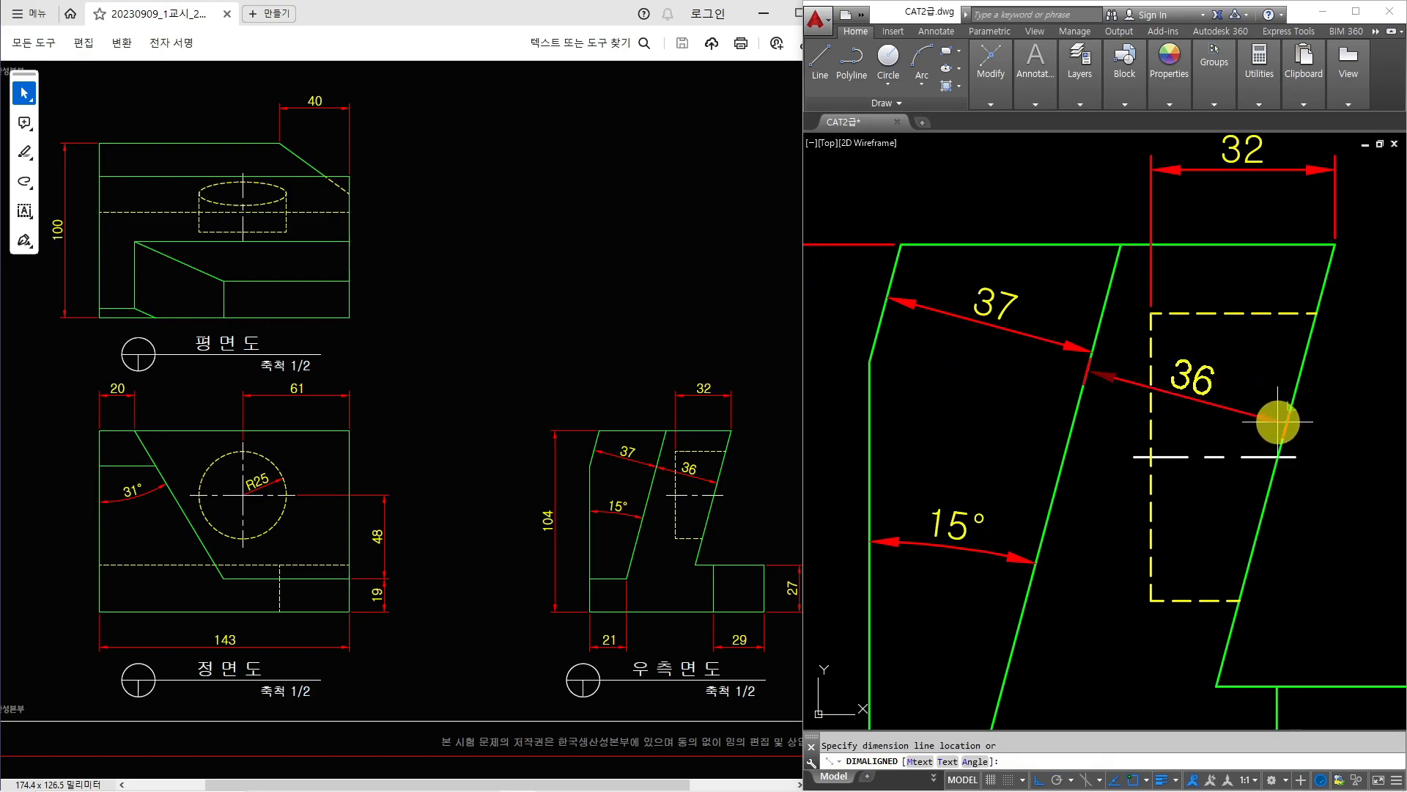
{"action": "left_click", "coordinate": [1212, 384]}
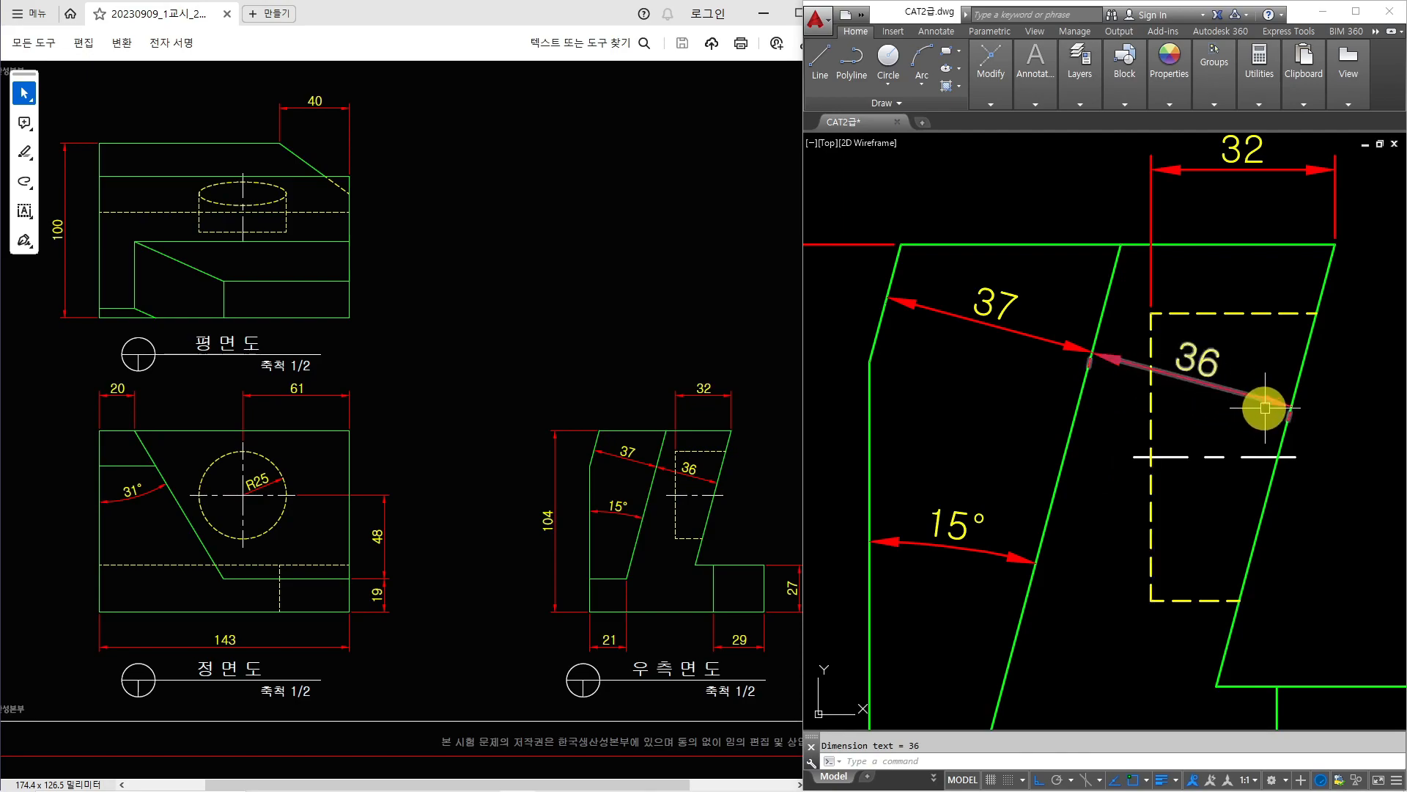
- Match the properties of the left aligned dimension onto the new aligned dimension across the hole
{"action": "type", "text": "ma"}
{"action": "key", "text": "Return"}
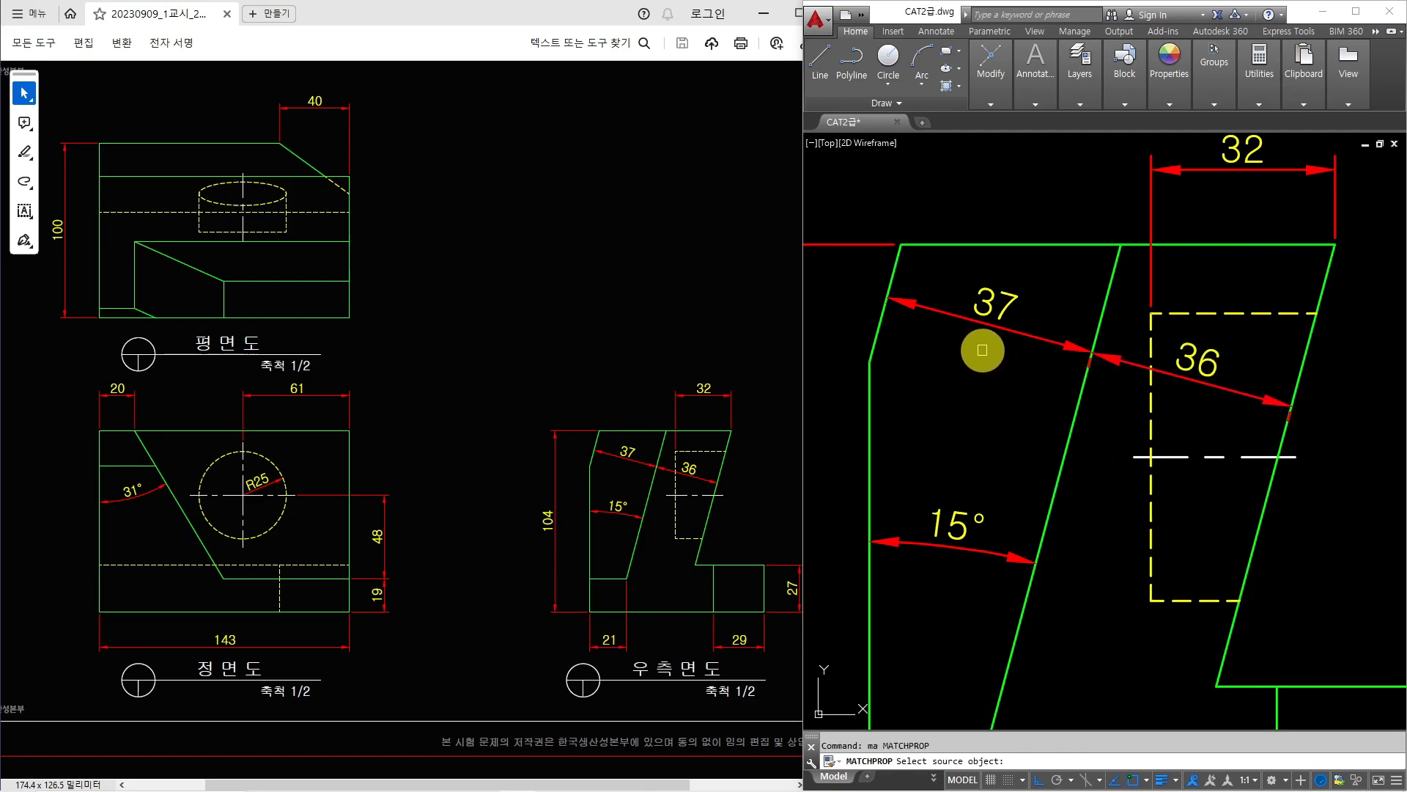
{"action": "left_click", "coordinate": [953, 320]}
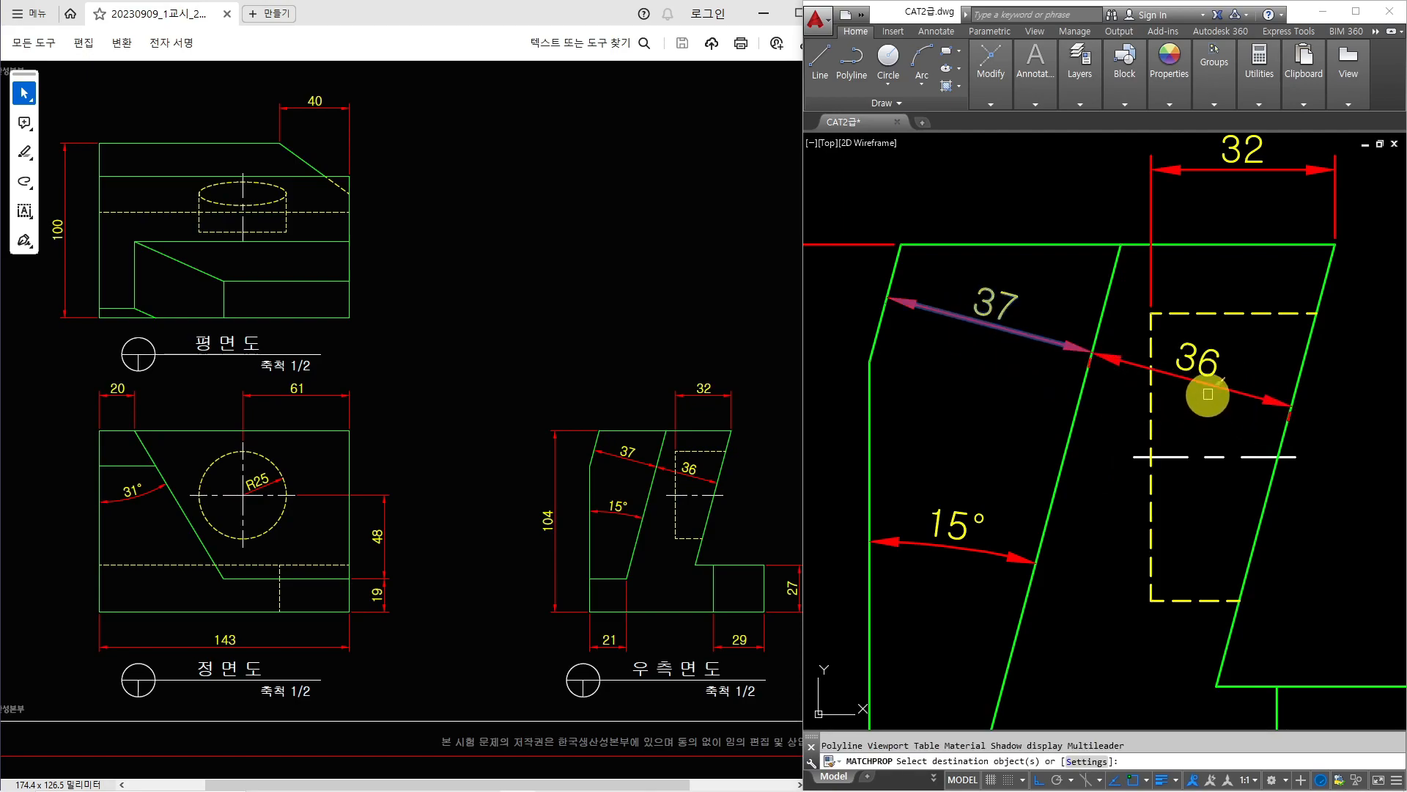
{"action": "scroll", "coordinate": [1173, 392], "scroll_direction": "down", "scroll_amount": 2}
{"action": "key", "text": "Escape"}
- Erase the leftover object in the empty area above the side view and fit the whole drawing in view
{"action": "scroll", "coordinate": [1128, 380], "scroll_direction": "down", "scroll_amount": 2}
{"action": "mouse_move", "coordinate": [1129, 380]}
{"action": "middle_mouse_down"}
{"action": "mouse_move", "coordinate": [1225, 449]}
{"action": "mouse_move", "coordinate": [1241, 525]}
{"action": "mouse_move", "coordinate": [1173, 494]}
{"action": "middle_mouse_up"}
{"action": "left_click", "coordinate": [1223, 291]}
{"action": "type", "text": "e"}
{"action": "key", "text": "Return"}
{"action": "scroll", "coordinate": [1208, 288], "scroll_direction": "down", "scroll_amount": 2}
{"action": "scroll", "coordinate": [1204, 301], "scroll_direction": "up", "scroll_amount": 2}
{"action": "middle_click", "coordinate": [1204, 300]}
{"action": "middle_click", "coordinate": [1204, 300]}
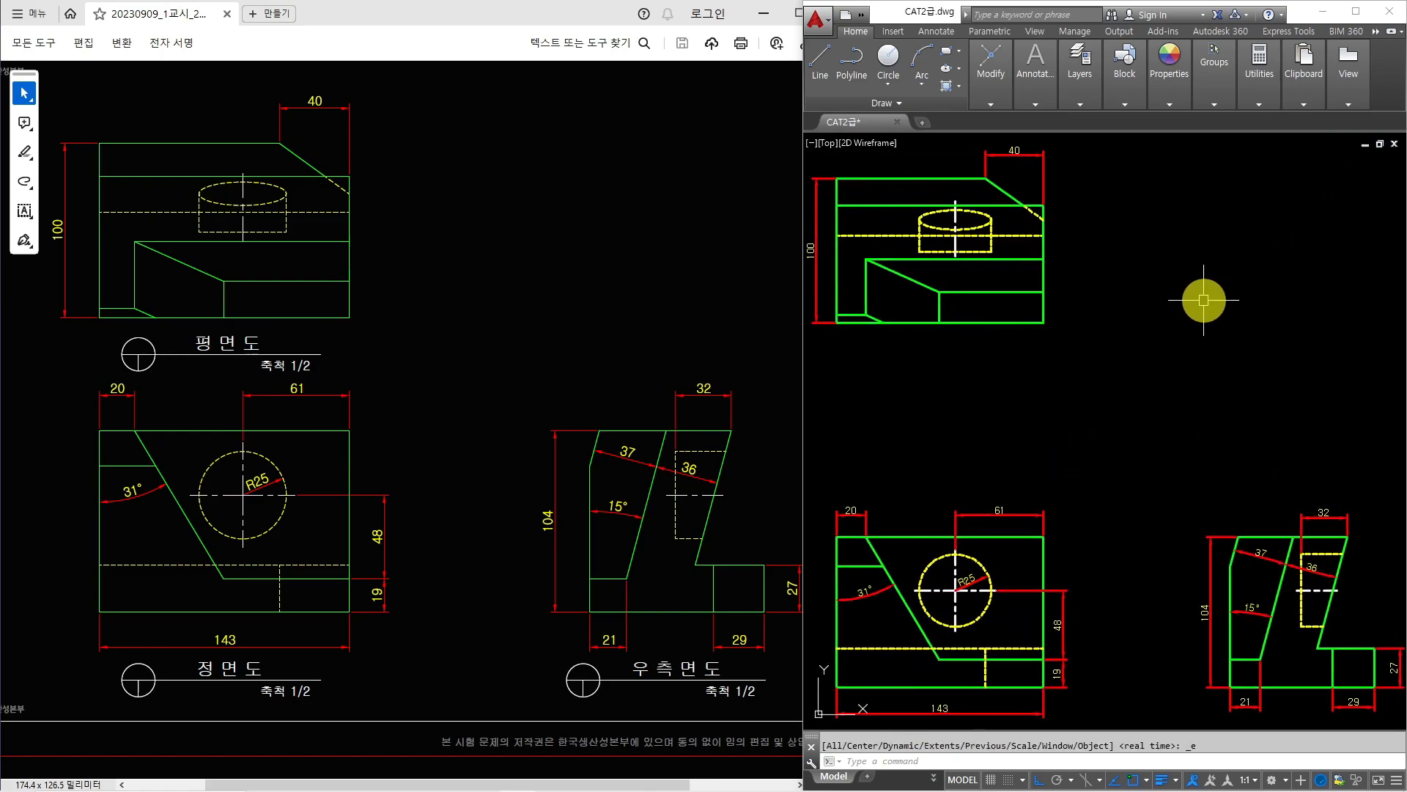